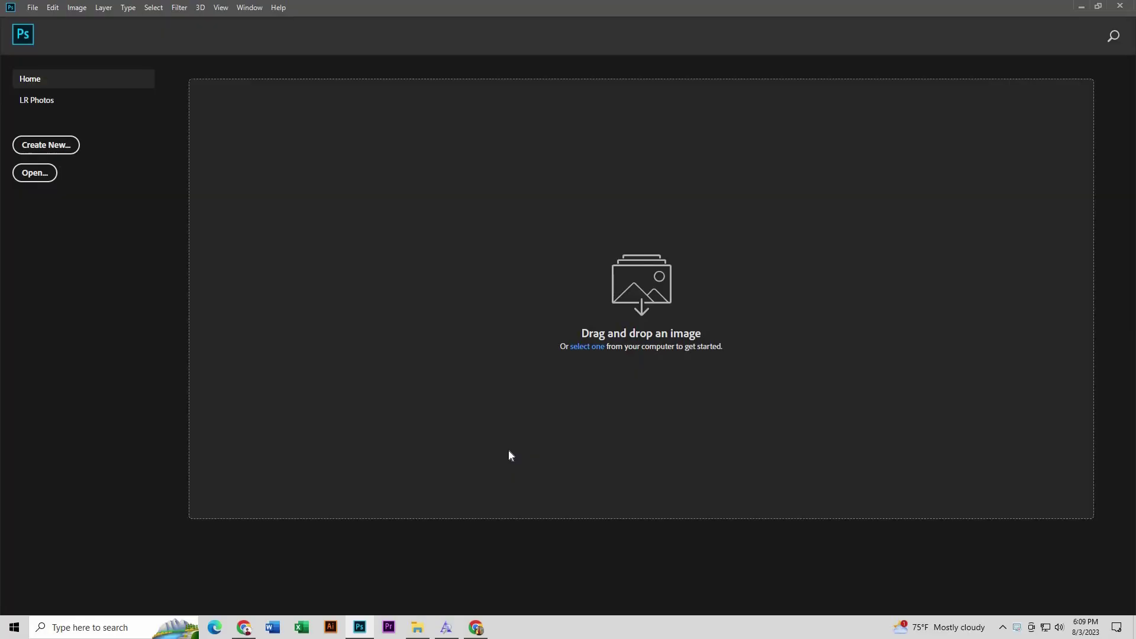
- Create a blank white 1080 × 1080 px, 300 ppi document named 'vegetable post design'
key("ctrl+n")
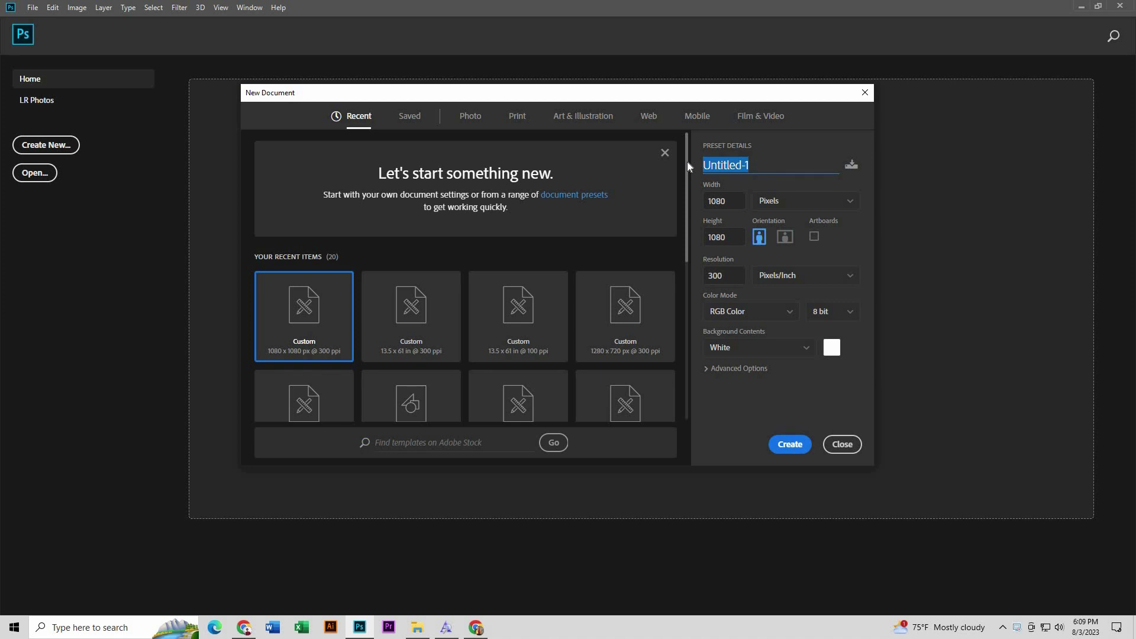
type("v")
type("egeta")
type("ble post de")
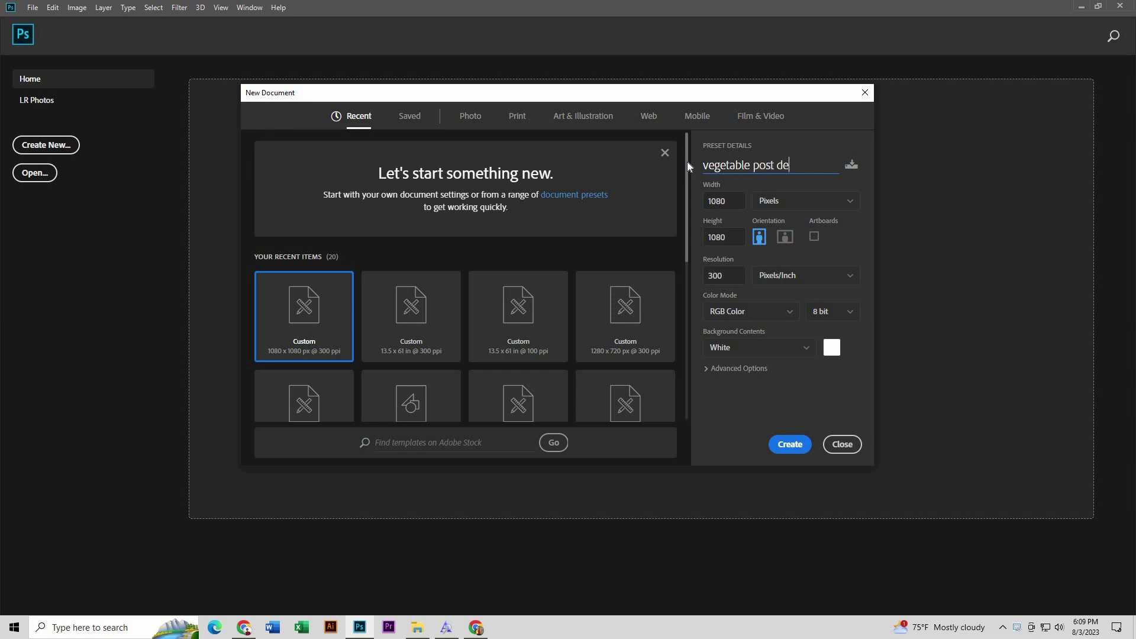
type("sign")
left_click(788, 444)
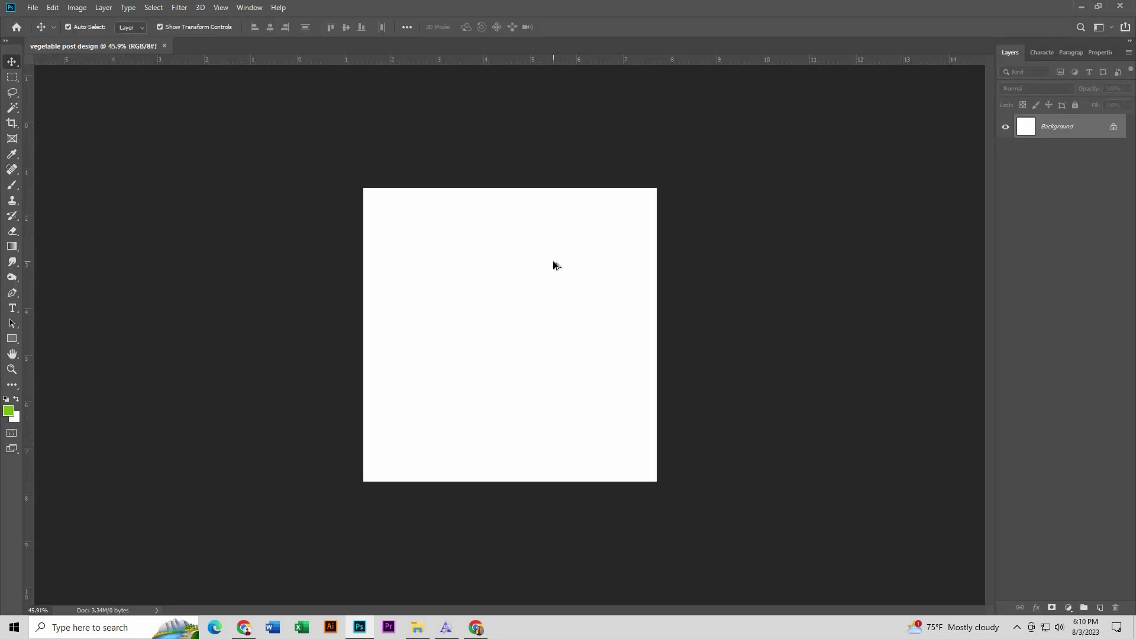
scroll(554, 264, "down", 2)
scroll(554, 264, "up", 1)
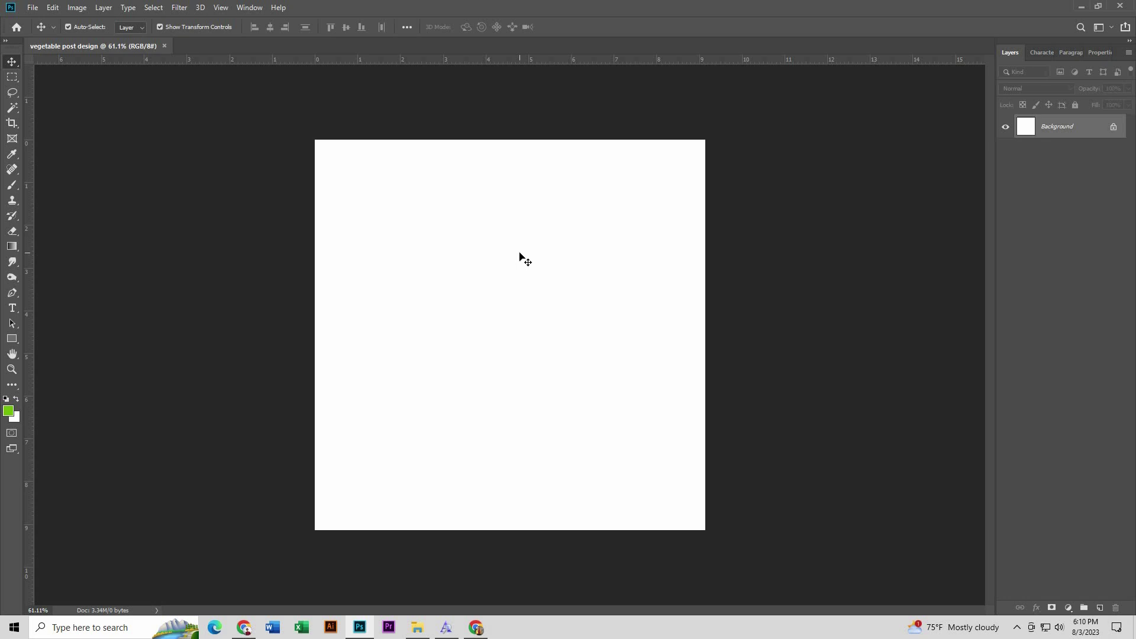
- Open all seven pngwing.com images in the Downloads vegetable folder at once
key("ctrl+o")
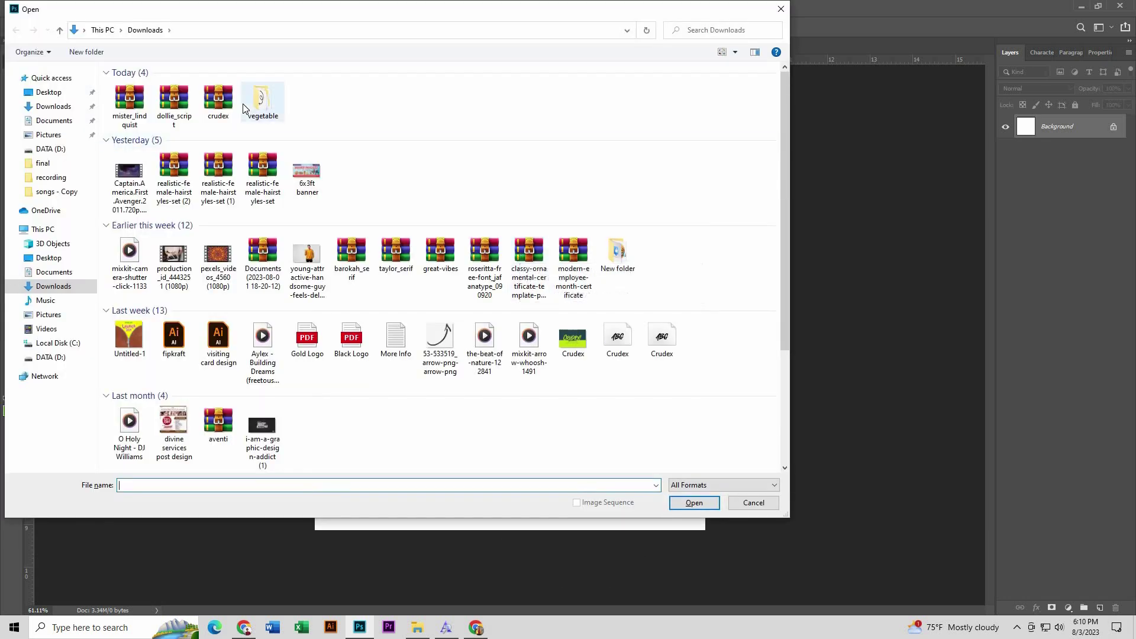
double_click(261, 101)
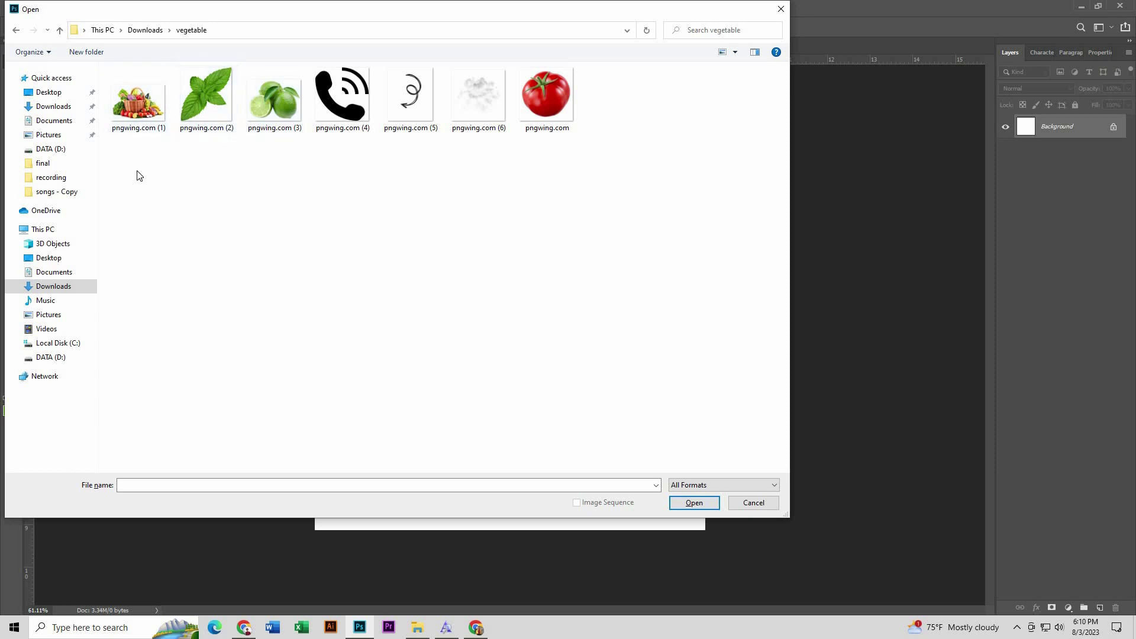
left_click_drag(136, 172, 561, 102)
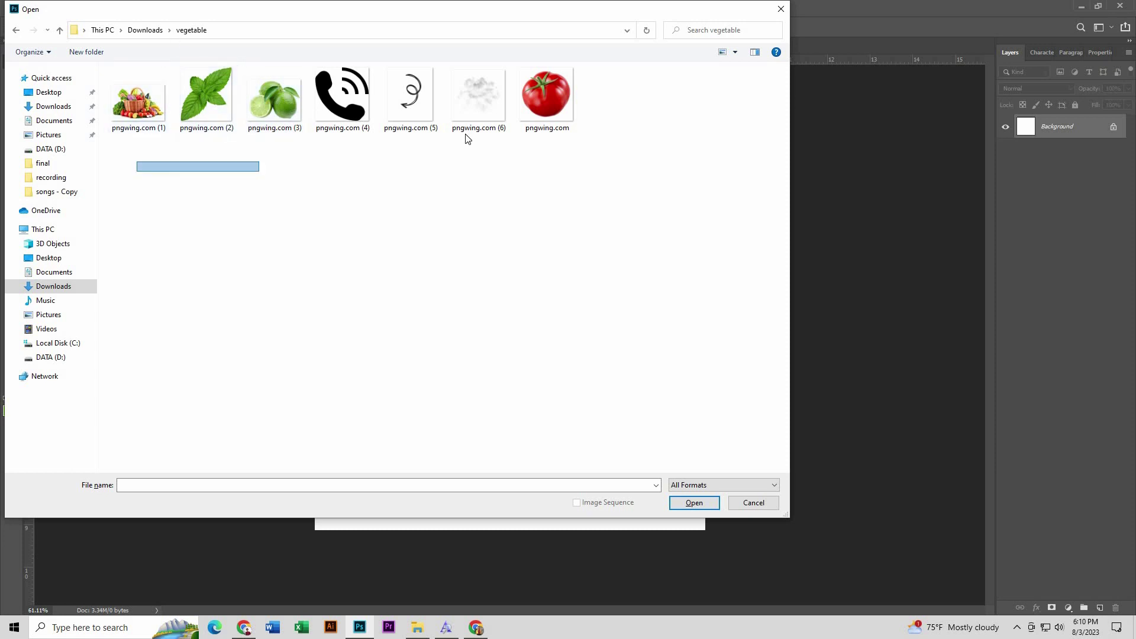
left_click(695, 503)
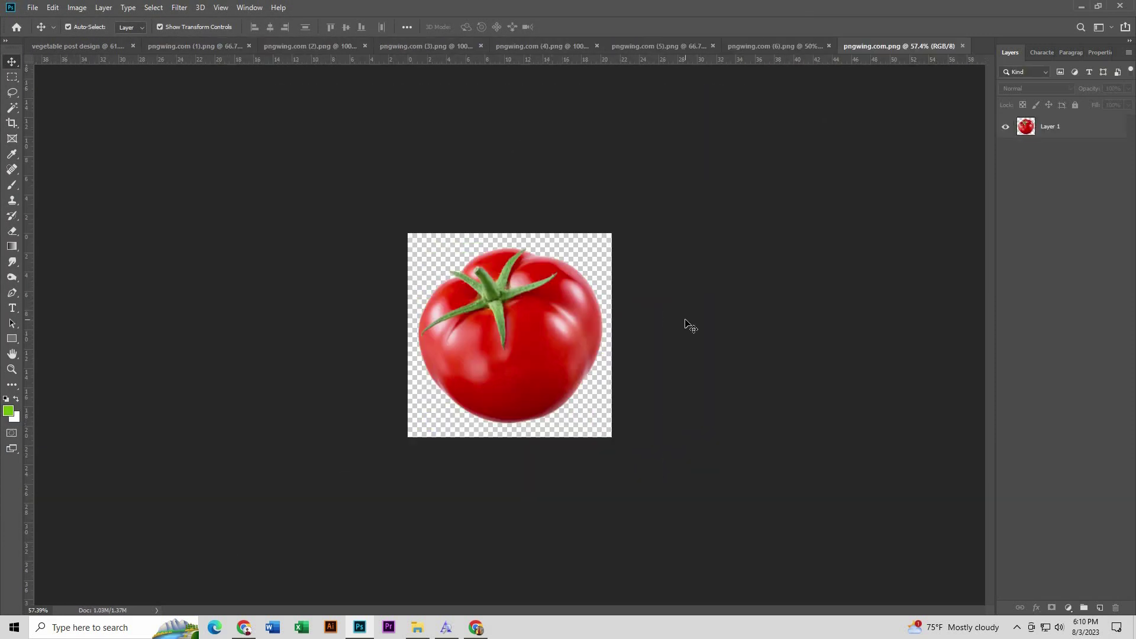
scroll(548, 314, "up", 2)
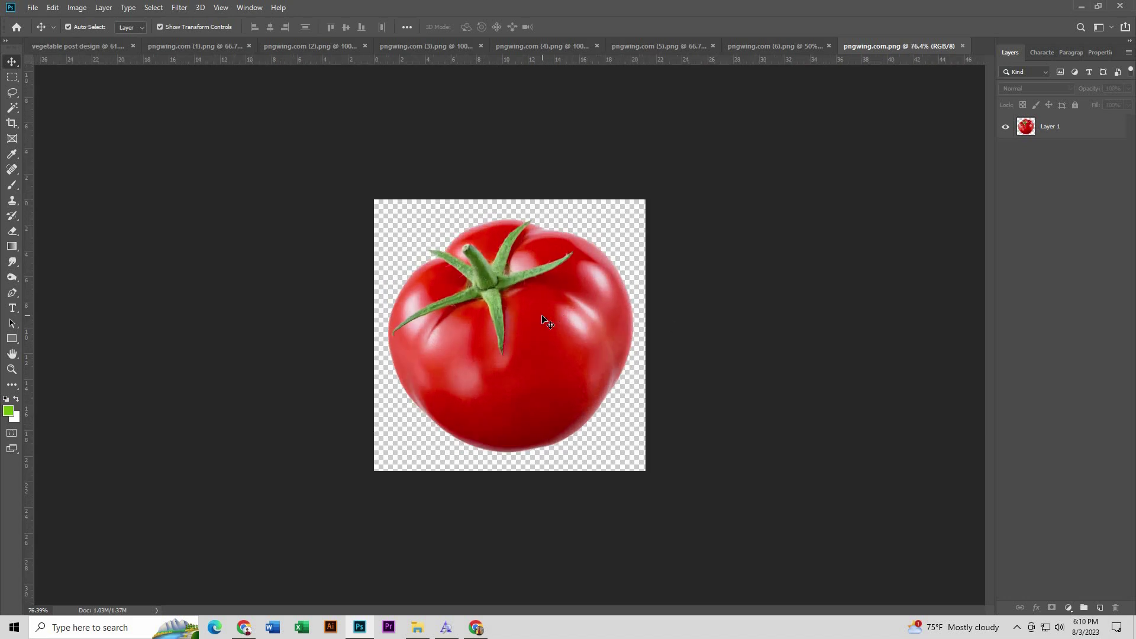
- Browse the opened image tabs and return to the vegetable basket image
left_click(85, 48)
left_click(238, 46)
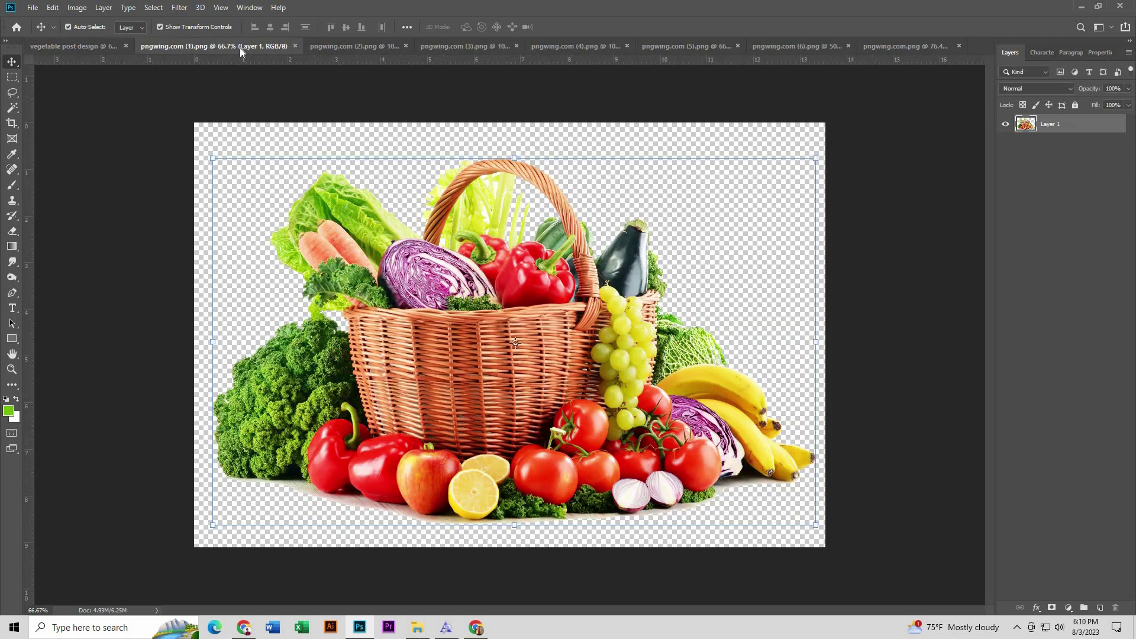
left_click(351, 49)
left_click(503, 48)
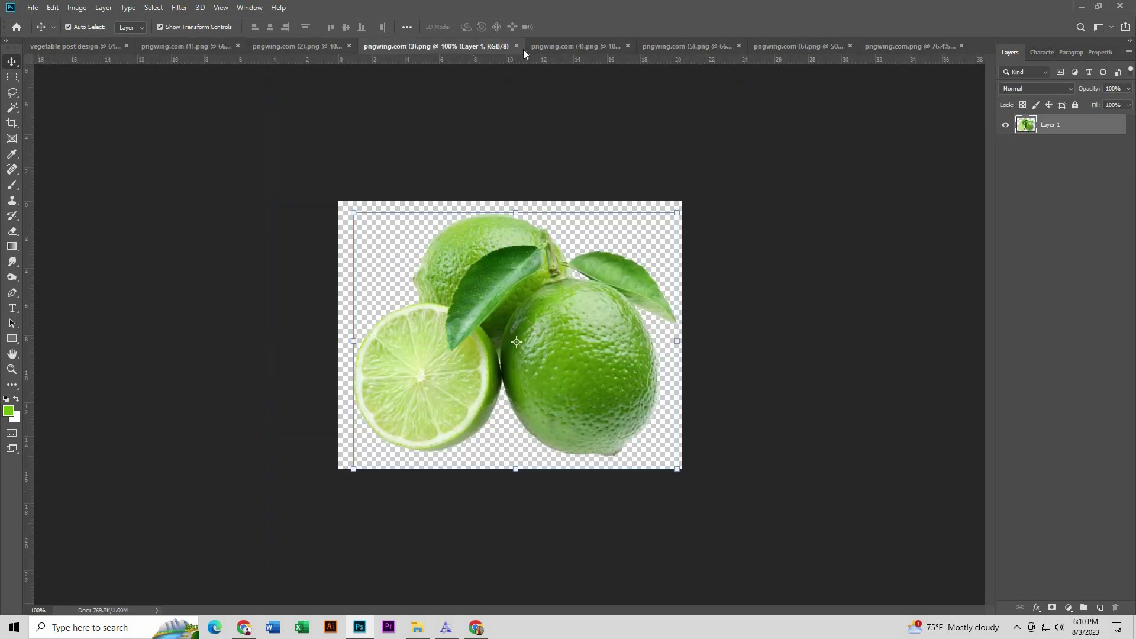
left_click(557, 48)
left_click(680, 46)
left_click(218, 45)
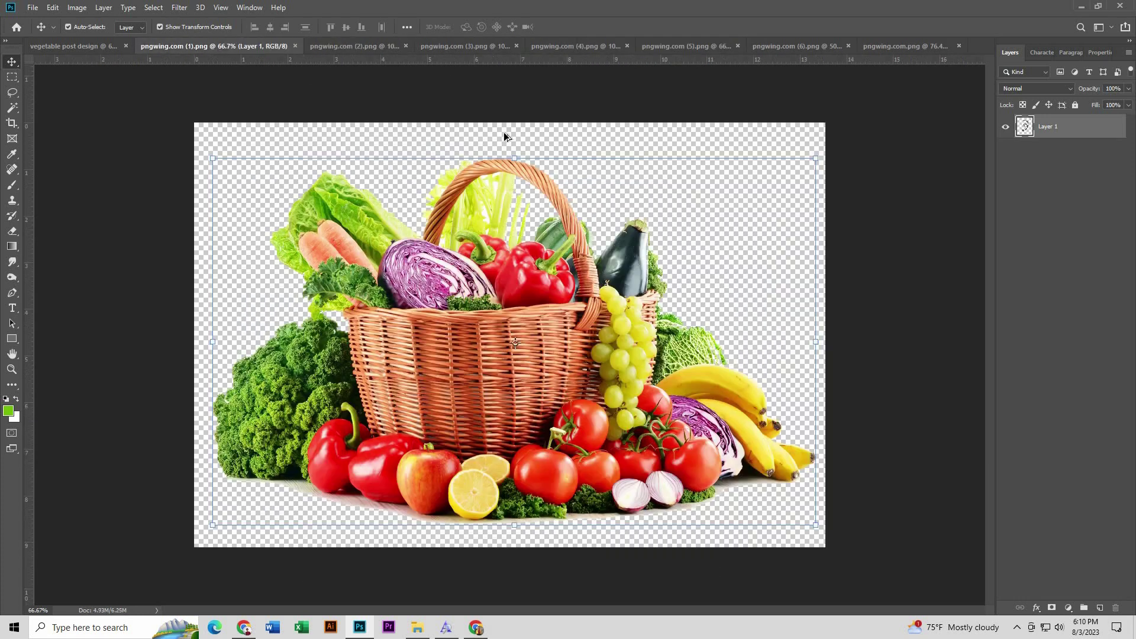
scroll(517, 234, "up", 1)
- Bring the basket picture into the post design and shrink it to about half size
mouse_move(297, 195)
left_mouse_down()
mouse_move(79, 40)
mouse_move(562, 328)
left_mouse_up()
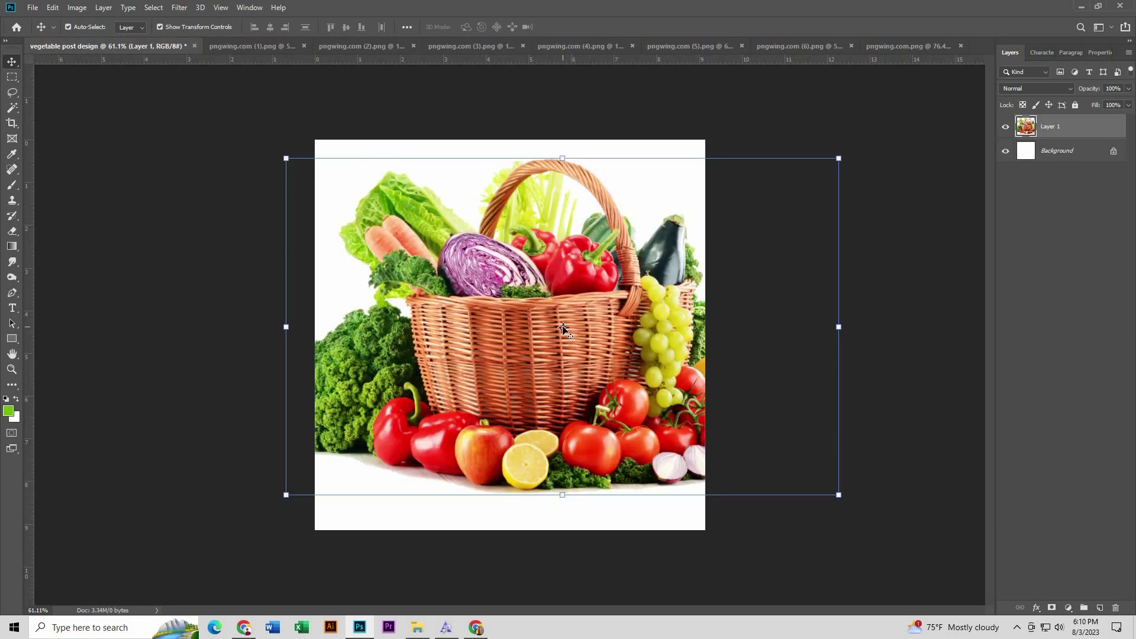
scroll(558, 327, "down", 2)
scroll(559, 327, "up", 1)
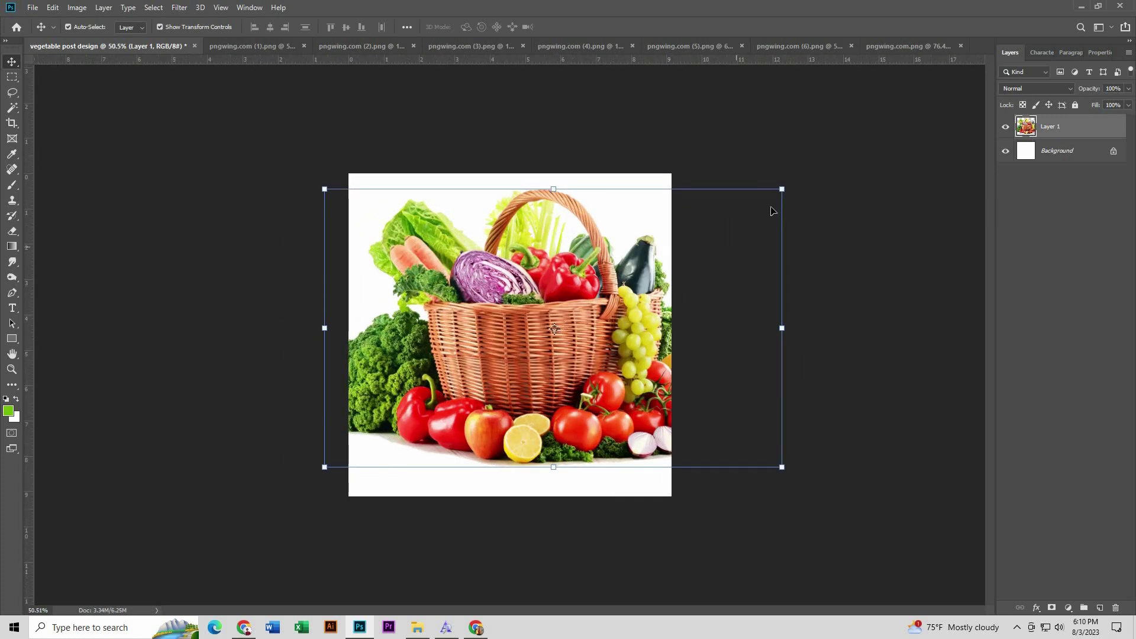
left_click(781, 190)
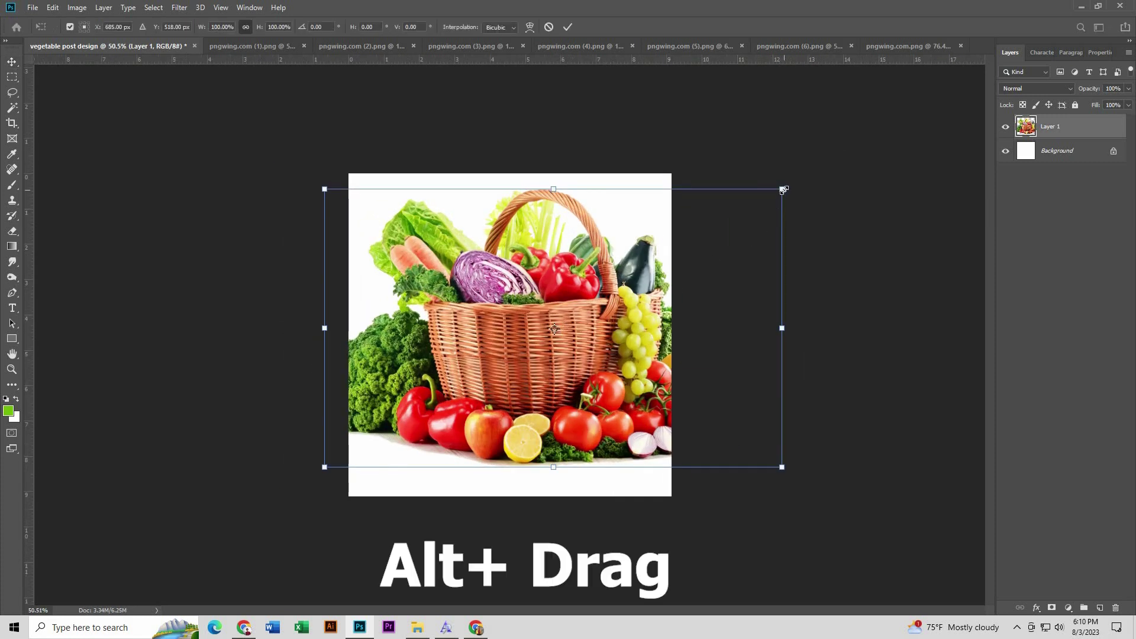
left_click_drag(783, 190, 680, 256)
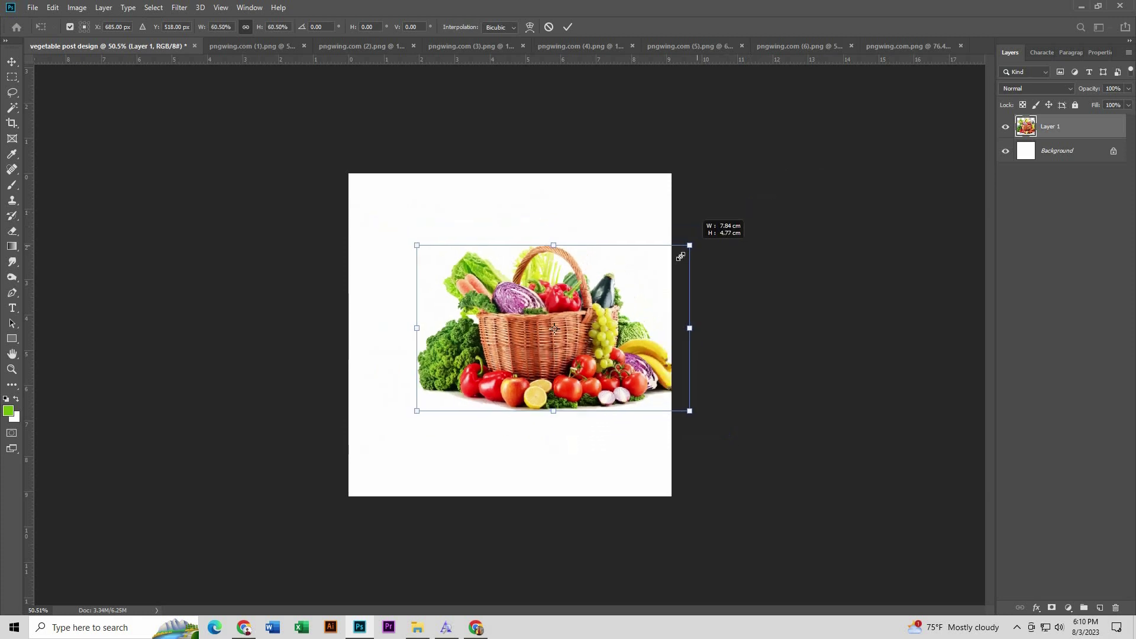
left_click(568, 27)
- Move the basket down and left, and shrink it a little further
mouse_move(595, 329)
left_mouse_down()
mouse_move(560, 359)
mouse_move(563, 337)
left_mouse_up()
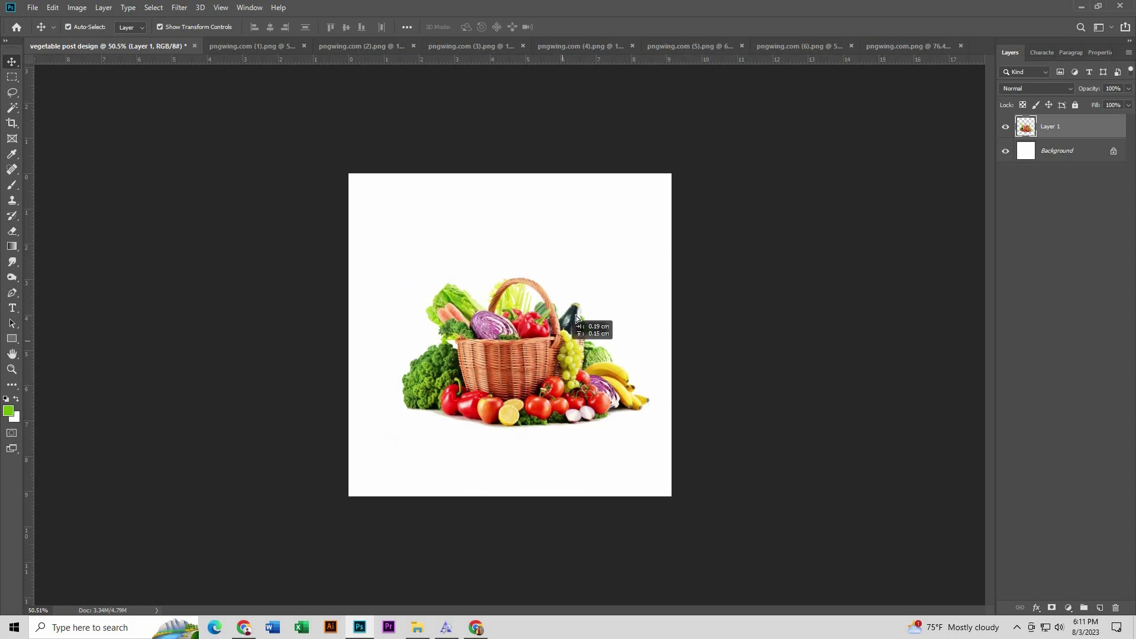
scroll(563, 337, "up", 2)
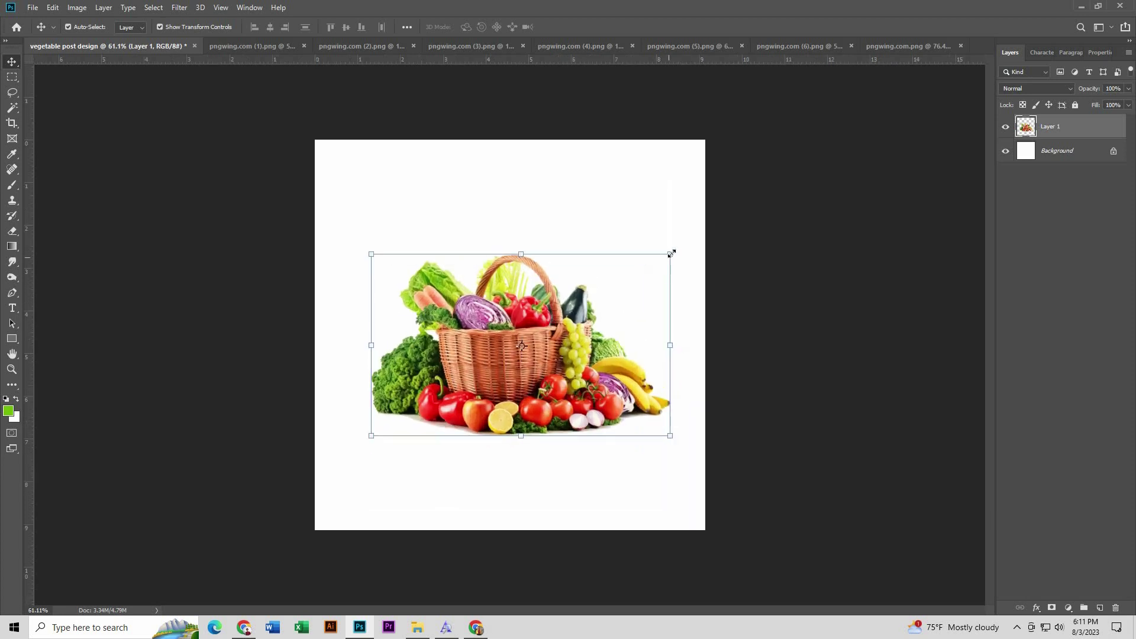
left_click_drag(672, 253, 647, 270)
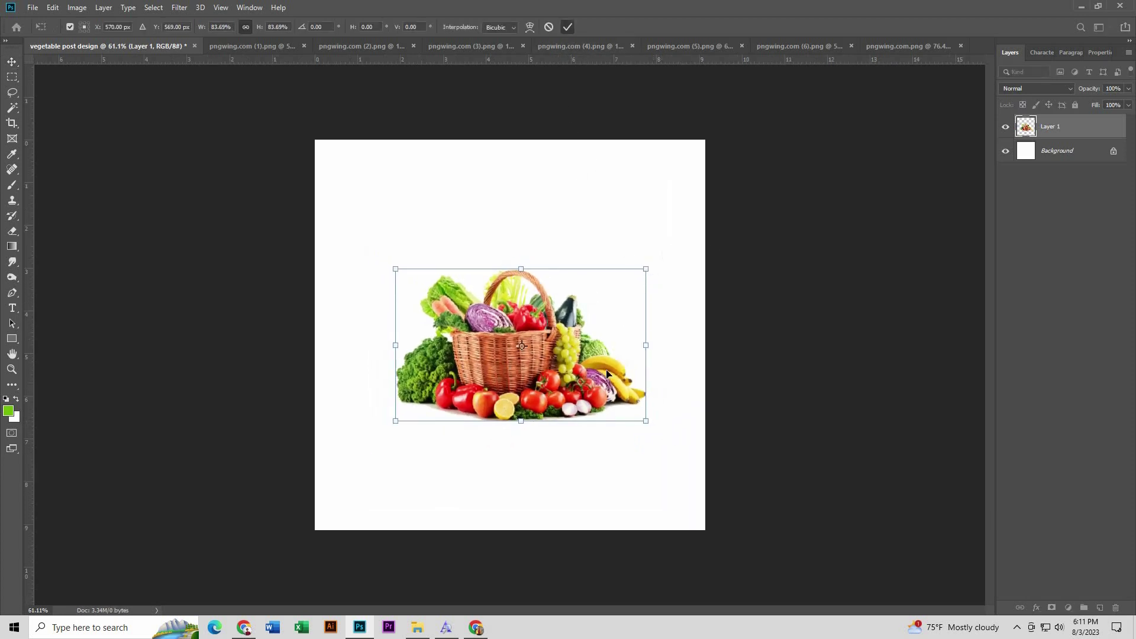
left_click(715, 393)
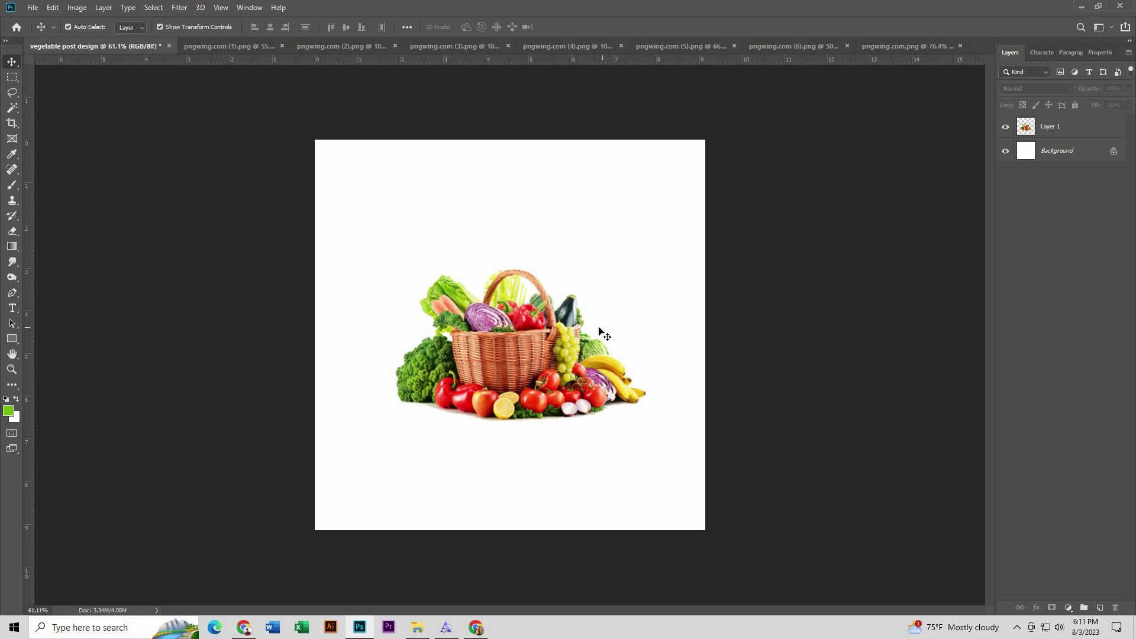
- Unlock the white background into Layer 0 and bring up its layer style settings
left_click(509, 349)
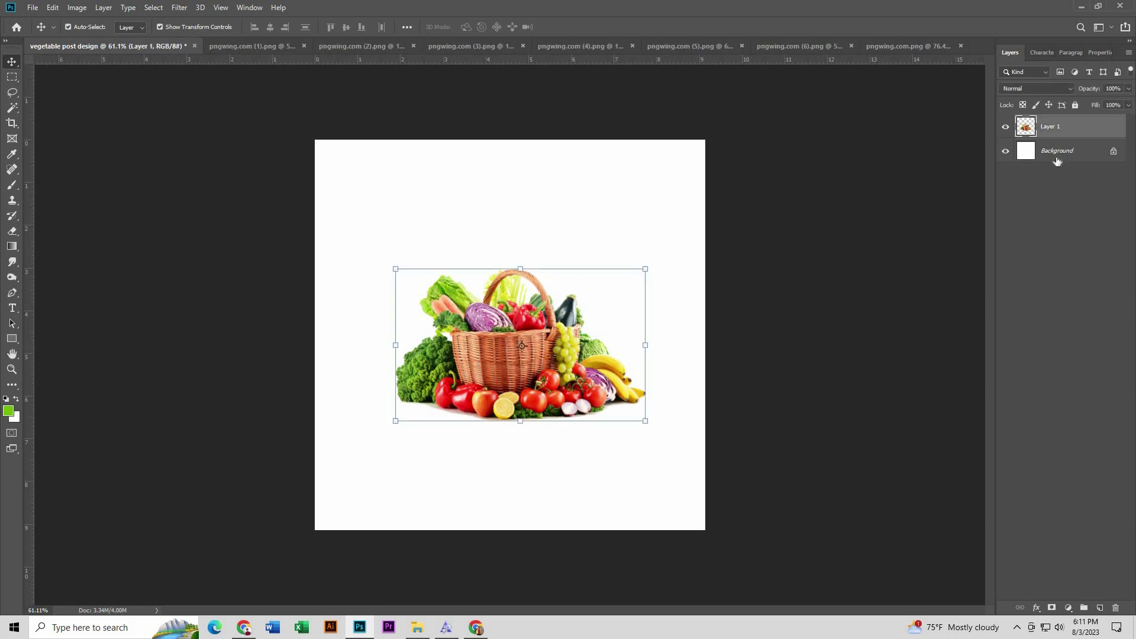
left_click(1120, 157)
left_click(1114, 153)
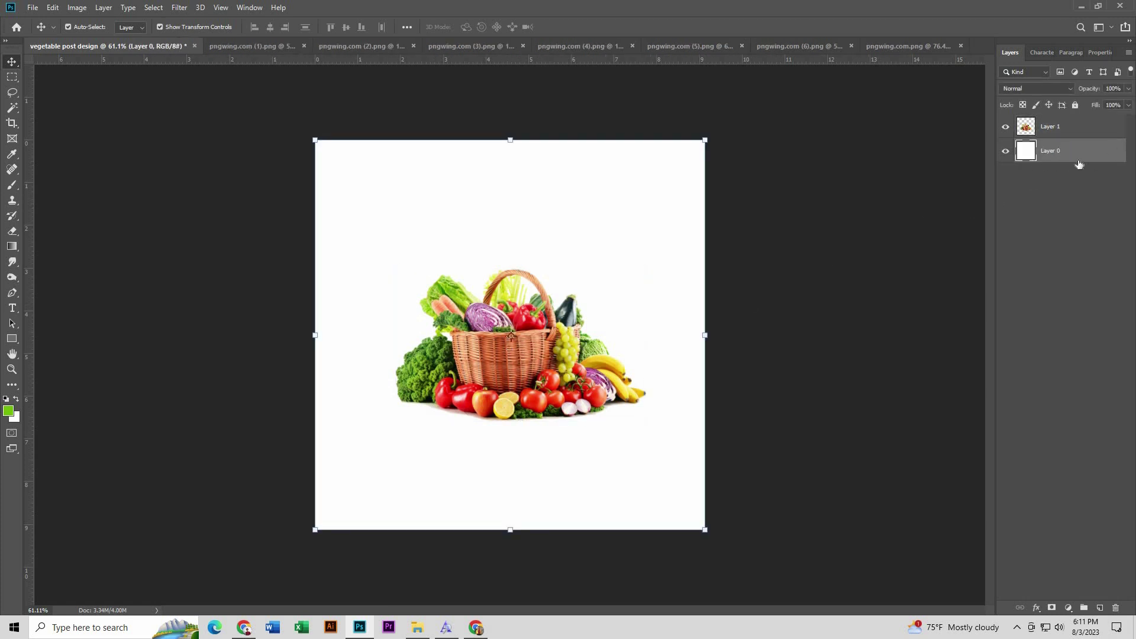
double_click(1101, 155)
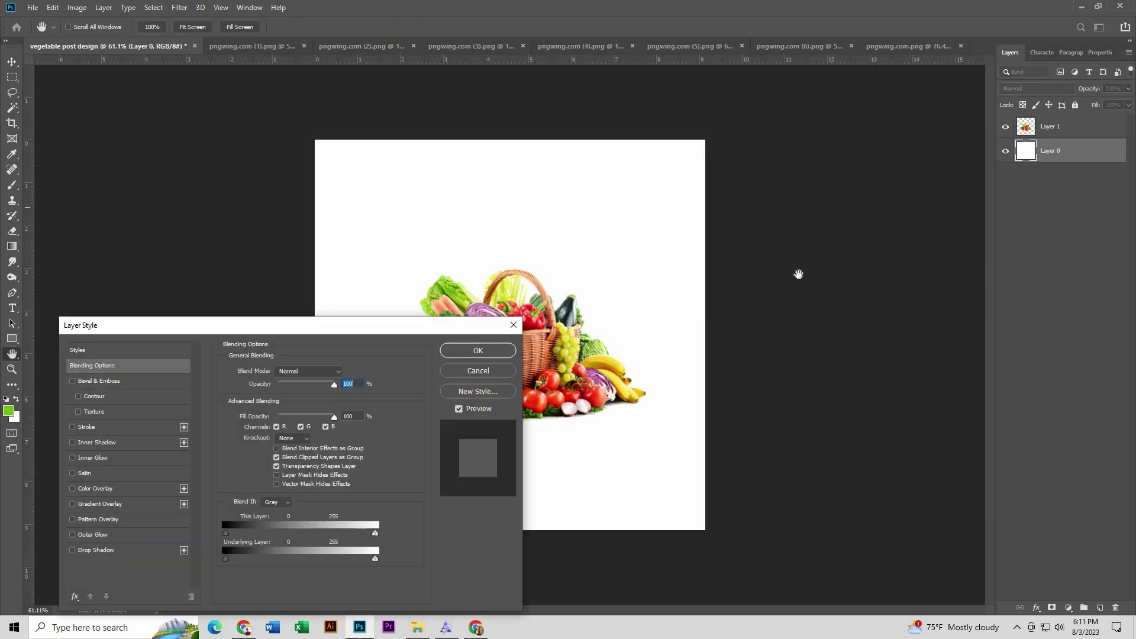
left_click_drag(257, 328, 849, 184)
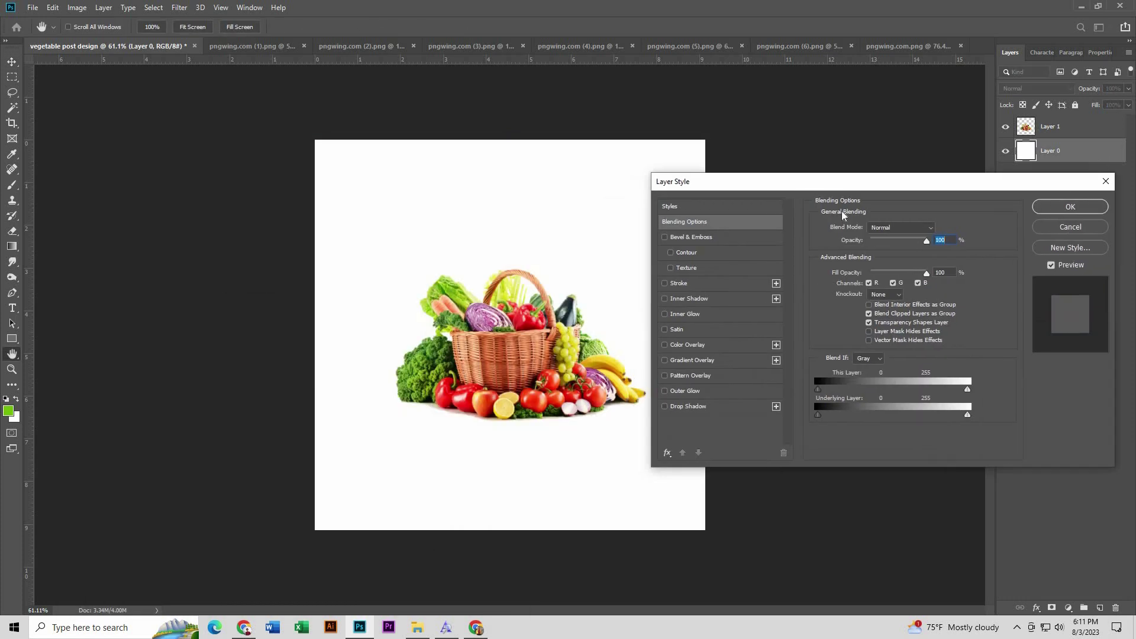
- Add a radial gradient overlay with a dark green first colour stop
left_click(689, 361)
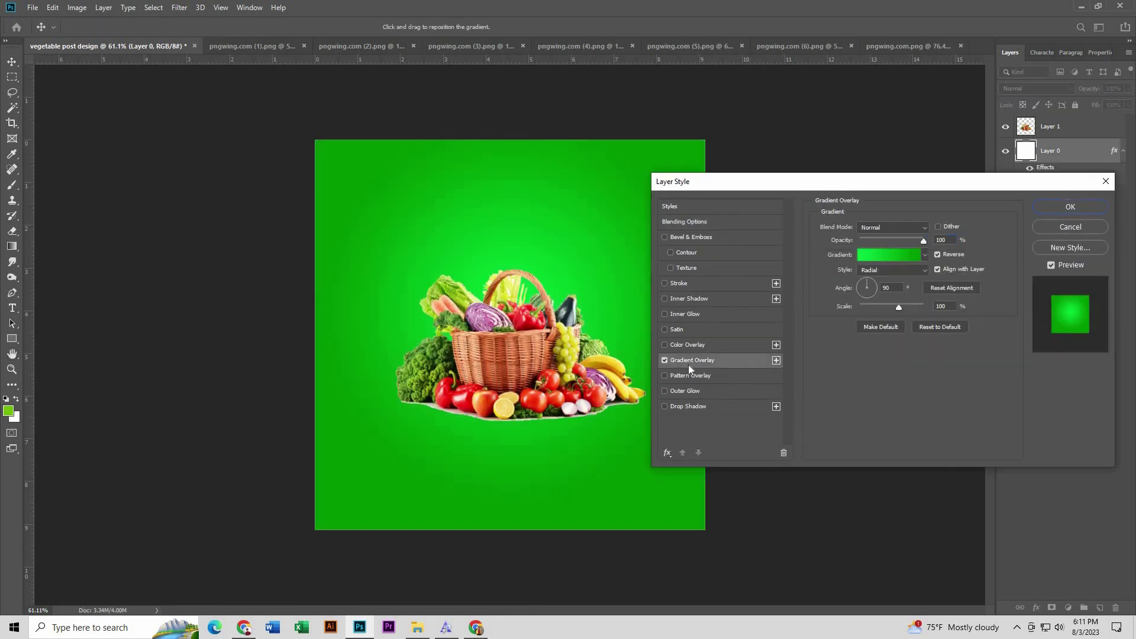
left_click(886, 259)
double_click(648, 444)
left_click(540, 223)
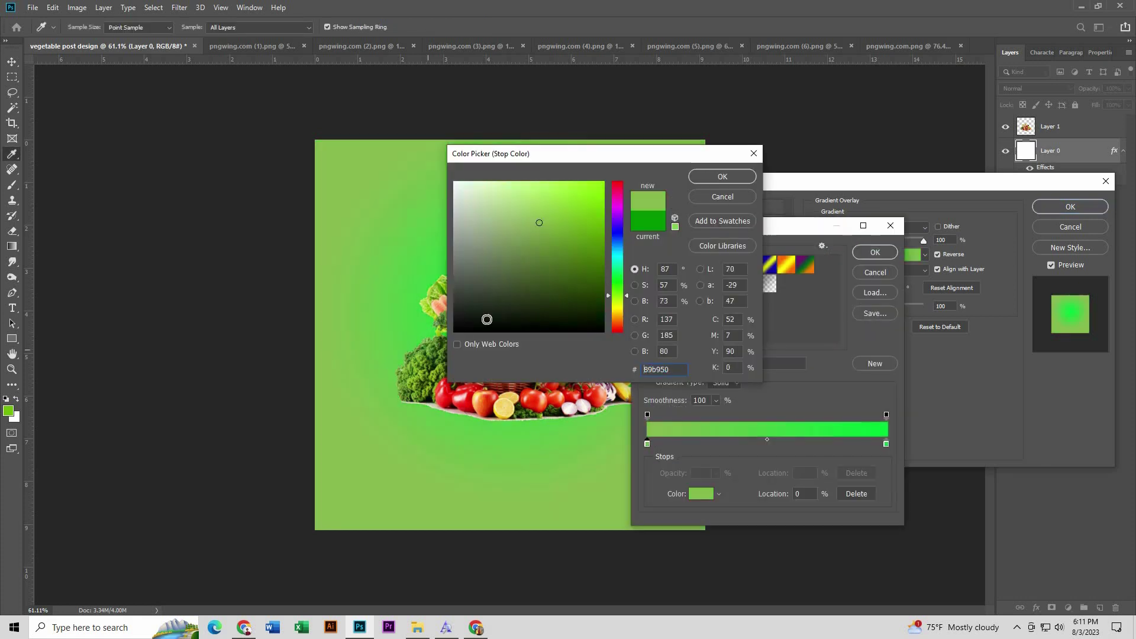
left_click_drag(569, 238, 620, 282)
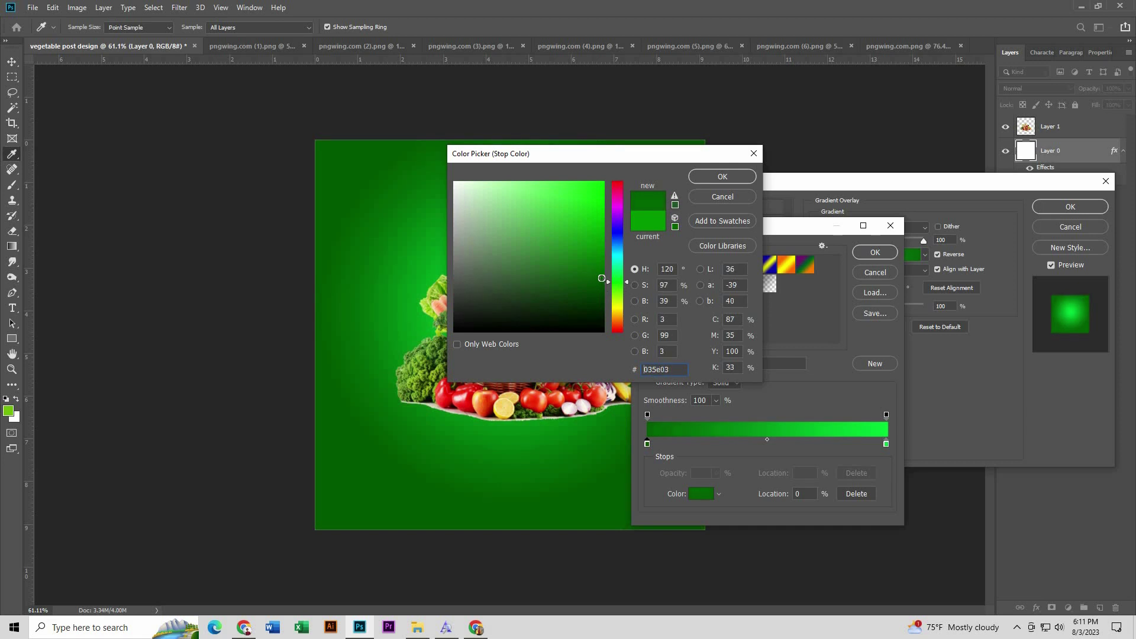
left_click(603, 283)
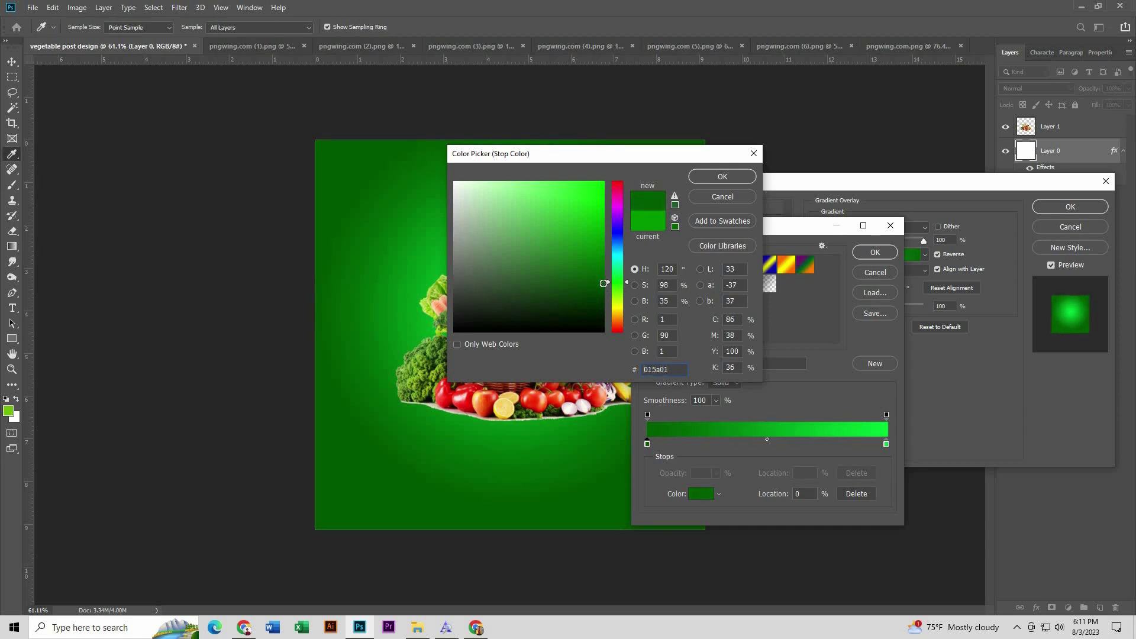
left_click(721, 178)
- Set the gradient's right-hand stop to a saturated yellow-green sampled from the vegetables
left_click(886, 443)
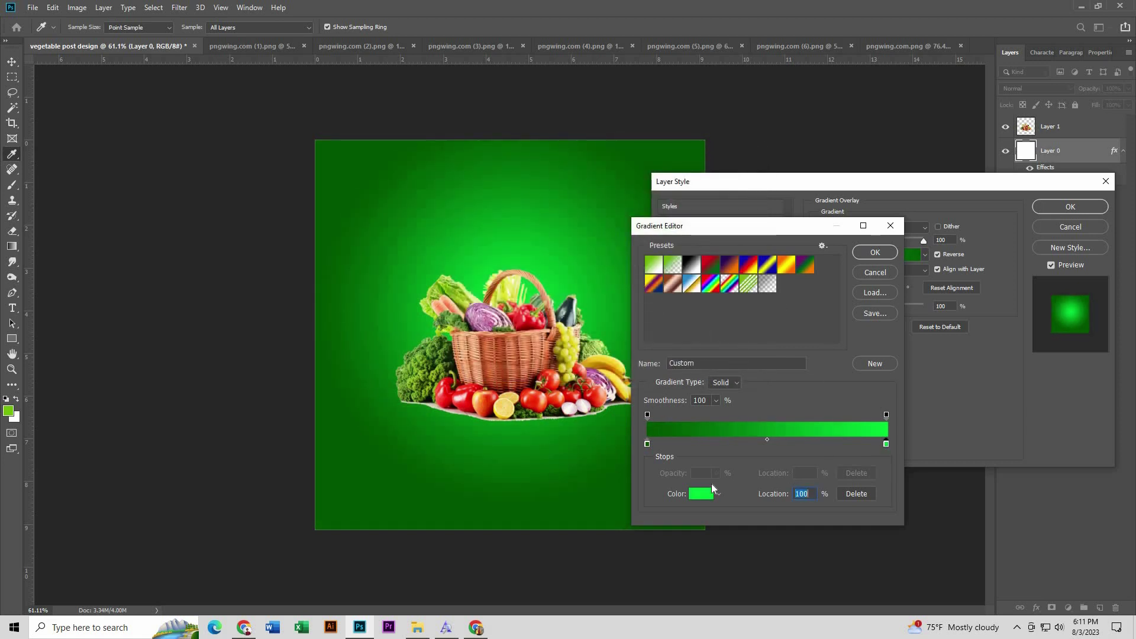
left_click(695, 497)
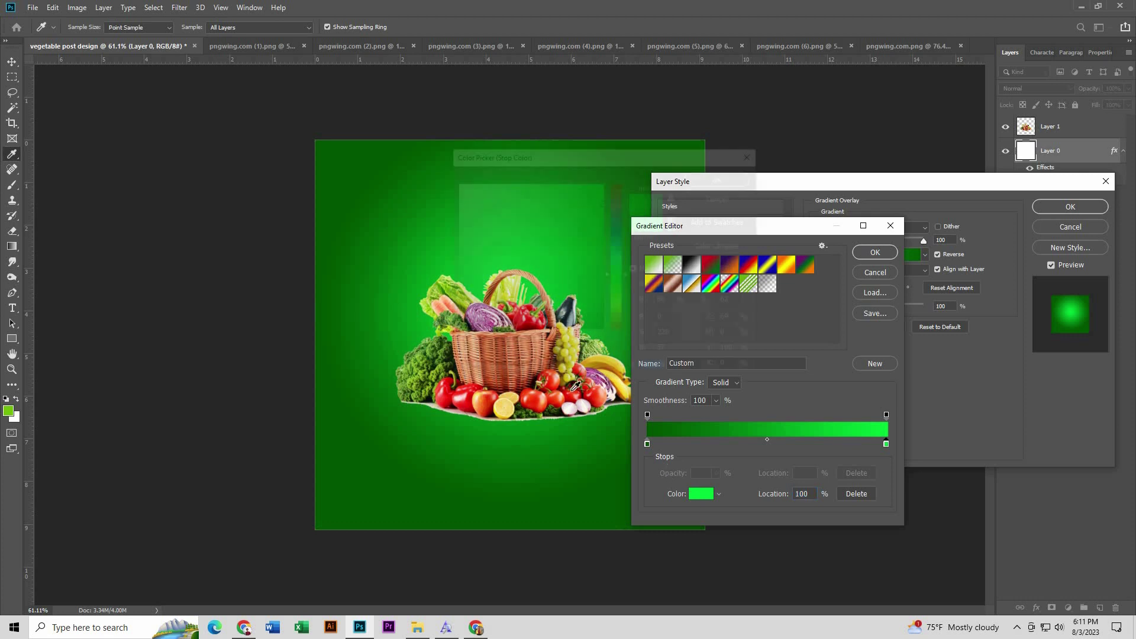
left_click(440, 283)
left_click_drag(591, 225, 610, 225)
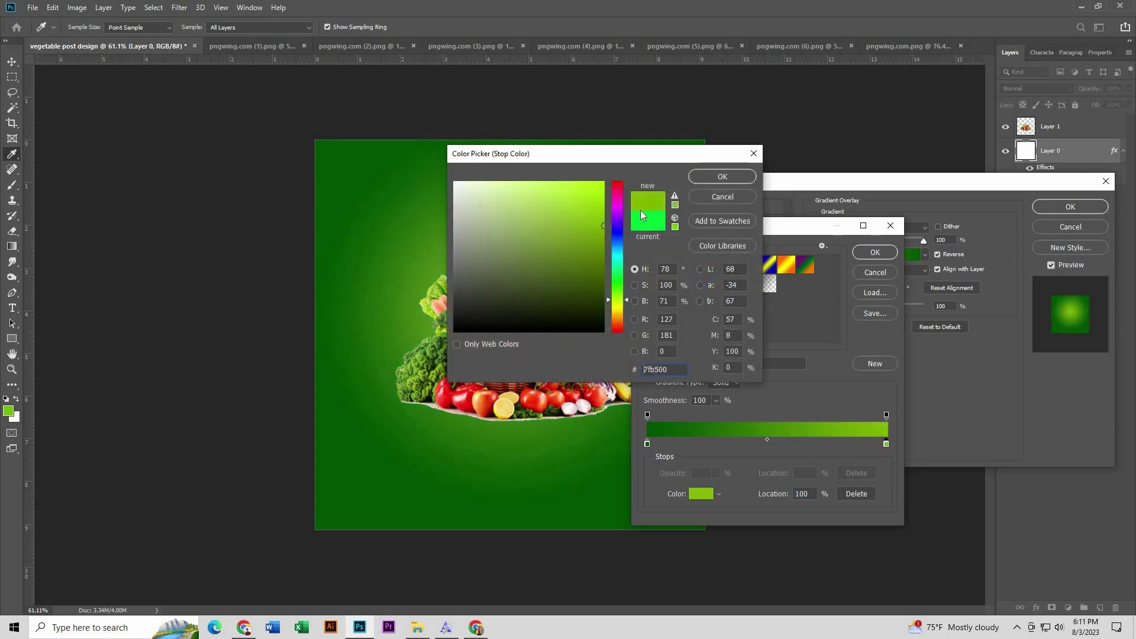
left_click(723, 177)
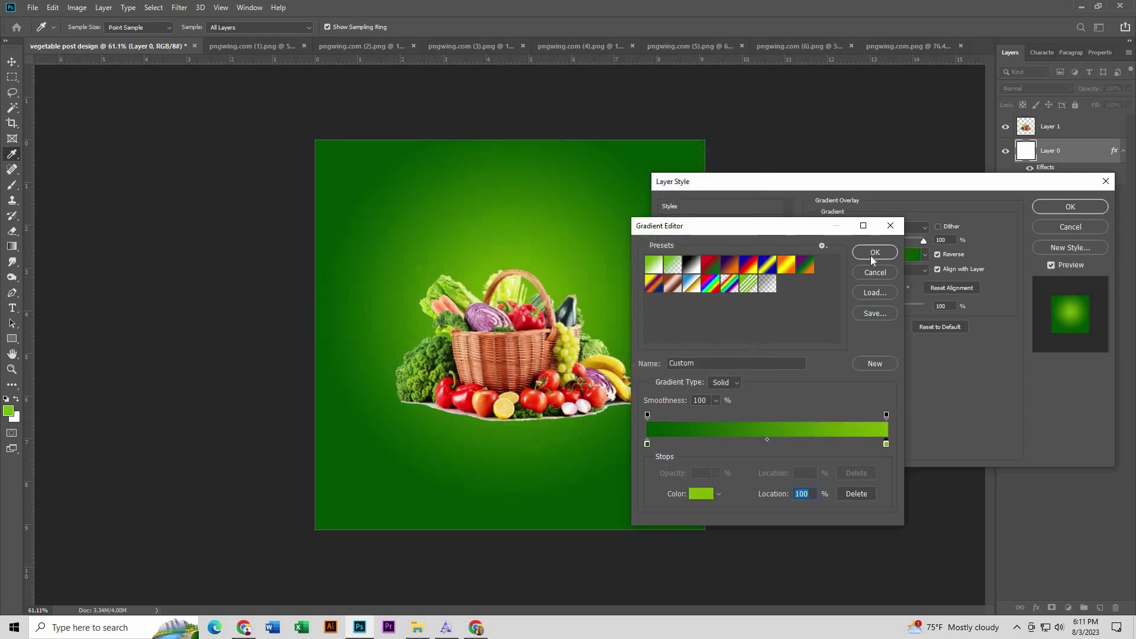
- Confirm the gradient, raise its scale to 127%, and centre the brush banner
left_click(871, 256)
left_click_drag(898, 308, 910, 308)
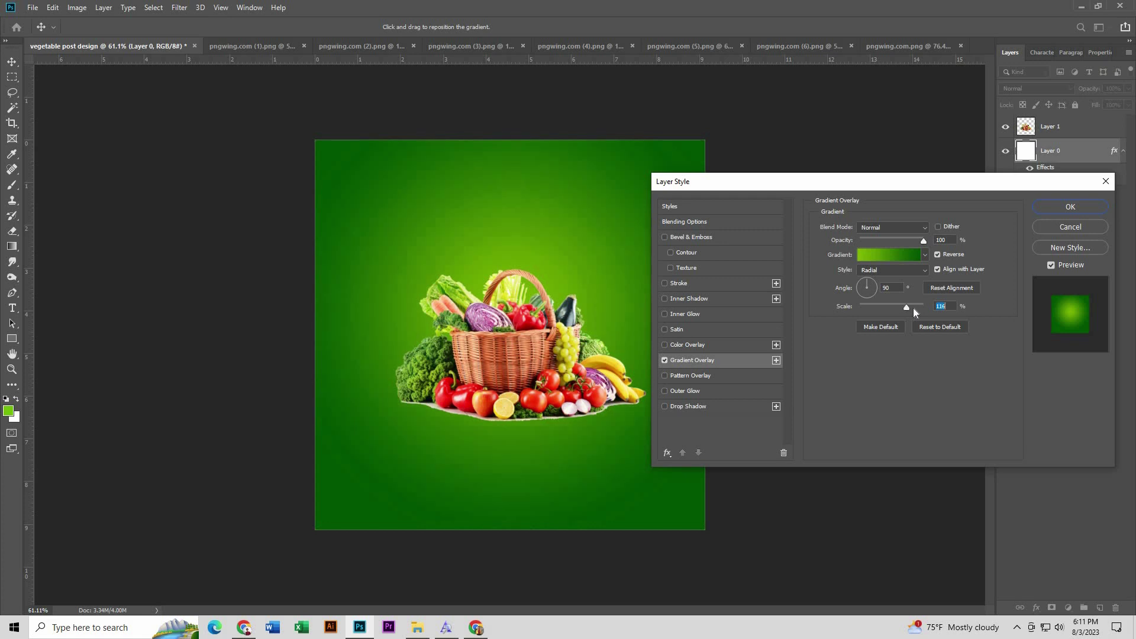
left_click(914, 308)
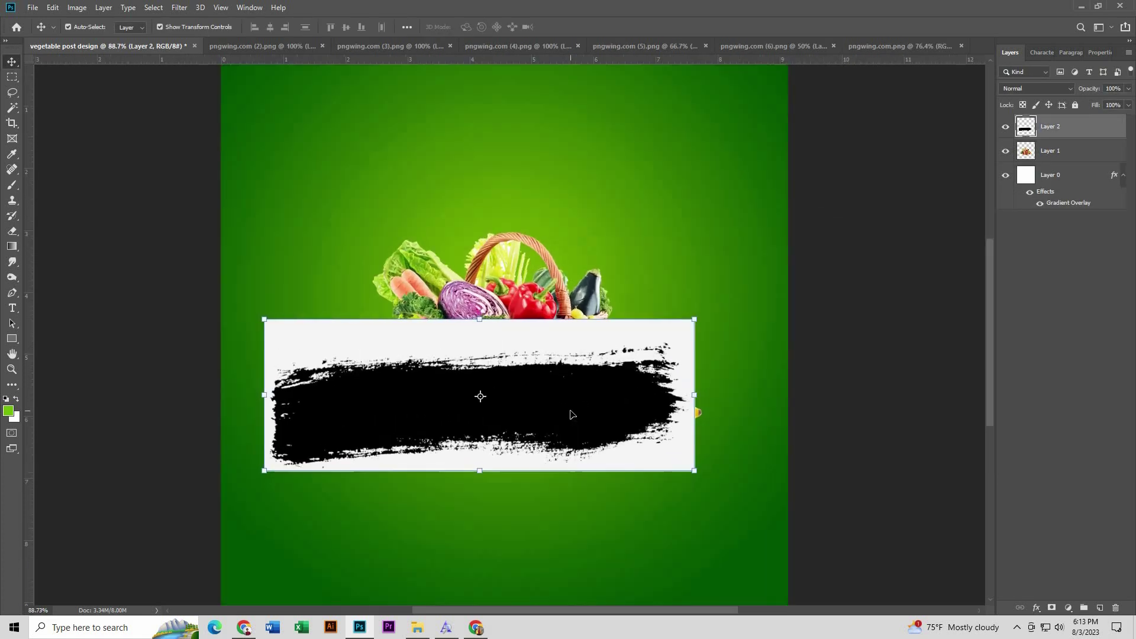
left_click_drag(571, 414, 594, 408)
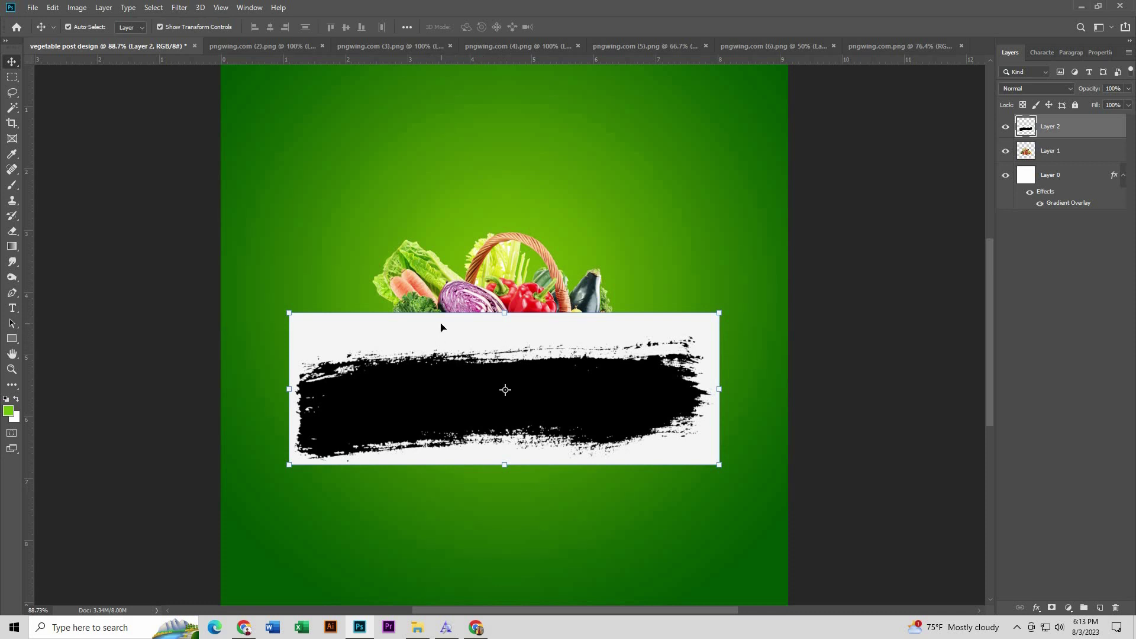
- Magic Wand-select the white around the brush stroke, delete it, and deselect
left_click(12, 108)
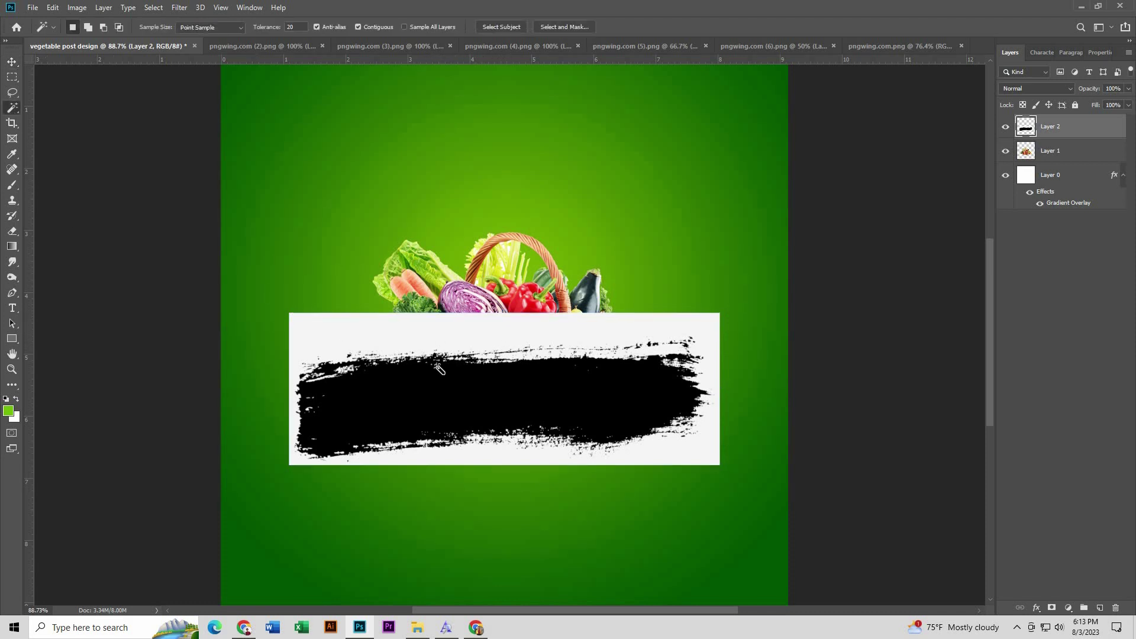
left_click(330, 324)
right_click(332, 325)
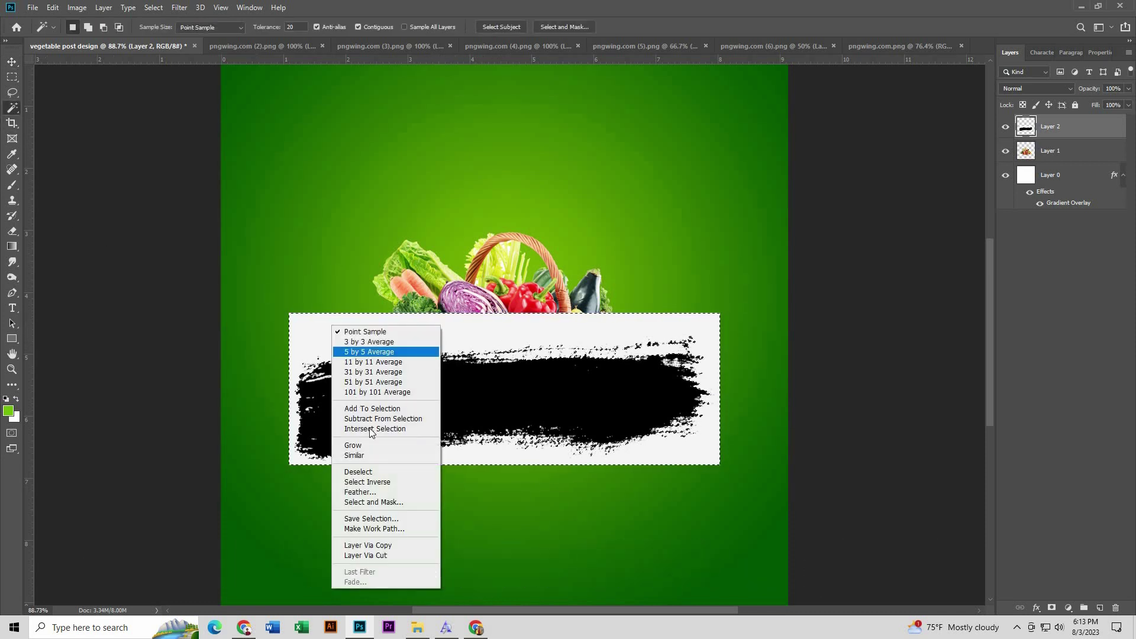
left_click(371, 456)
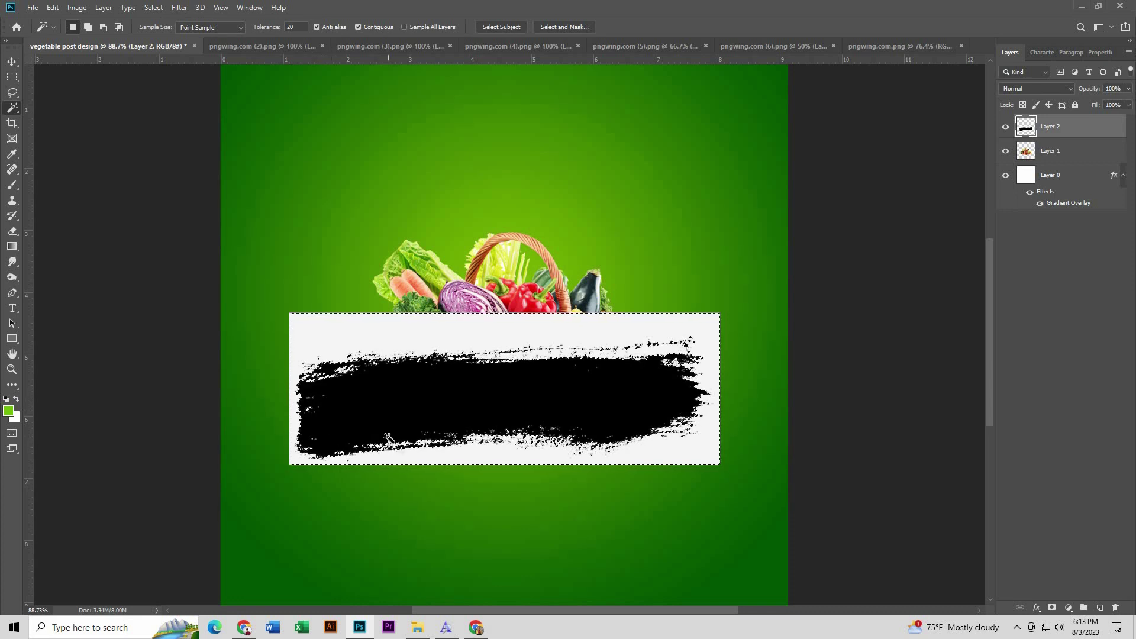
key("Delete")
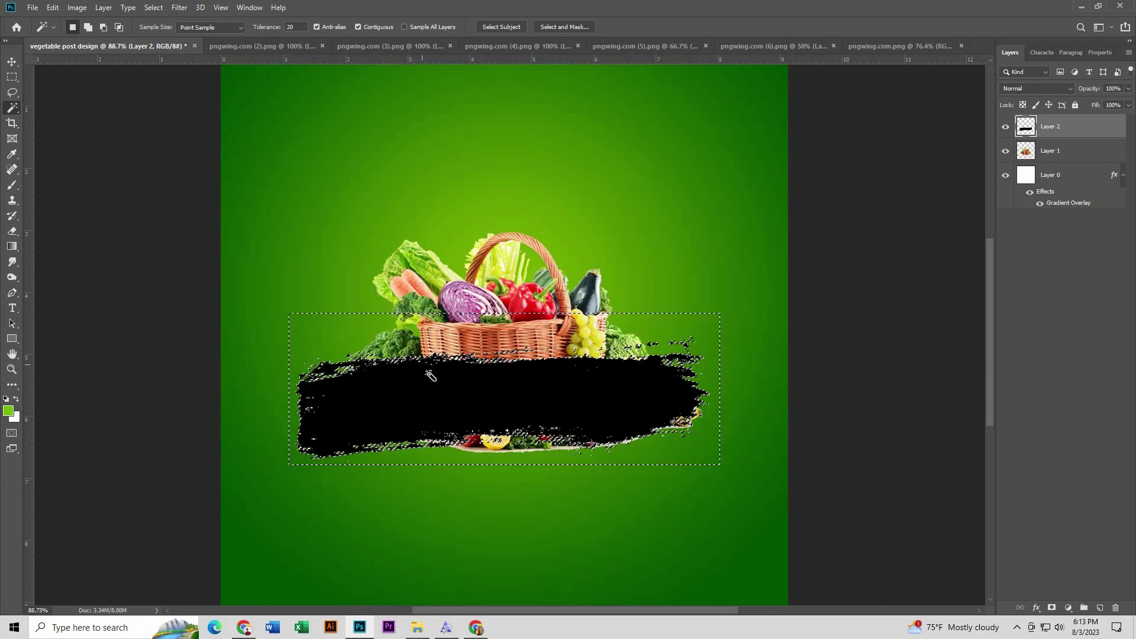
key("ctrl+d")
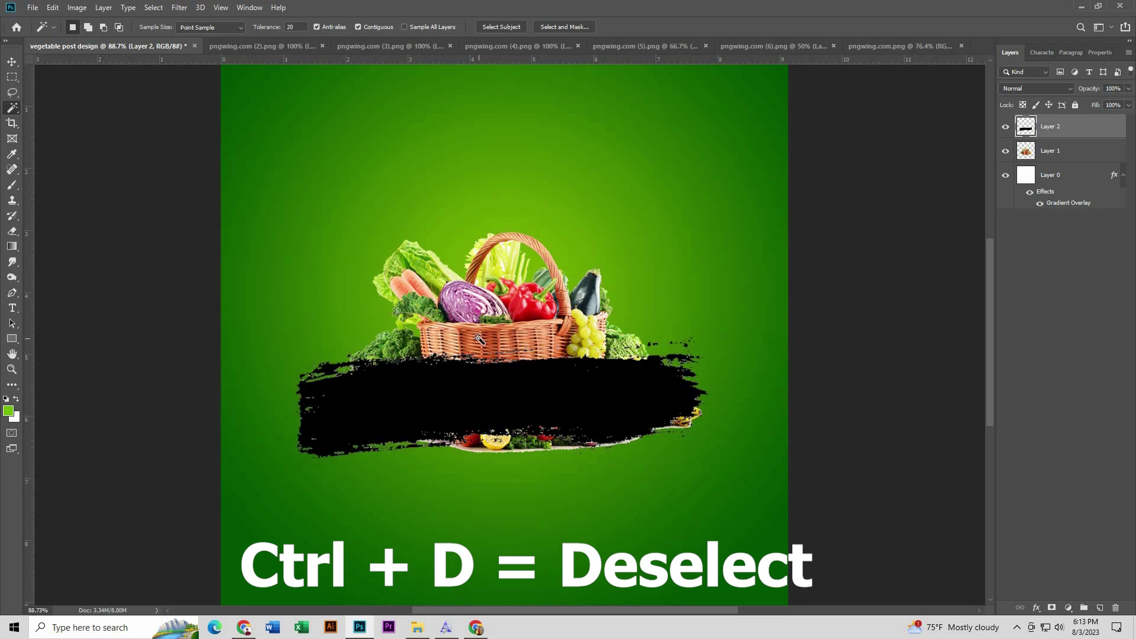
- Invert the brush stroke layer so the black stroke turns white
key("v")
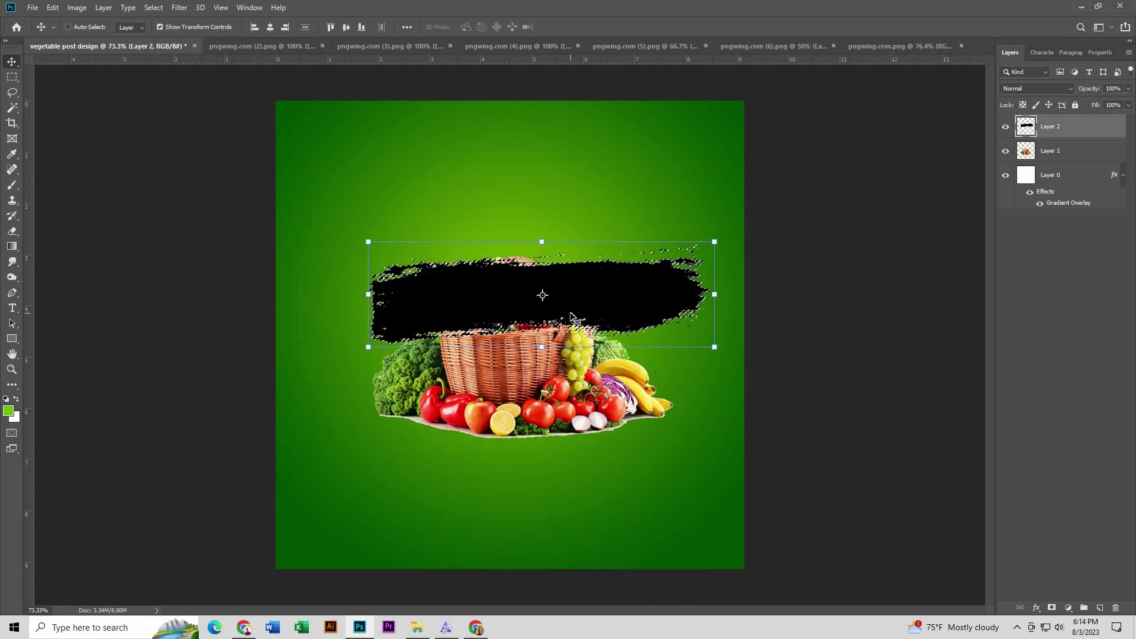
key("ctrl+i")
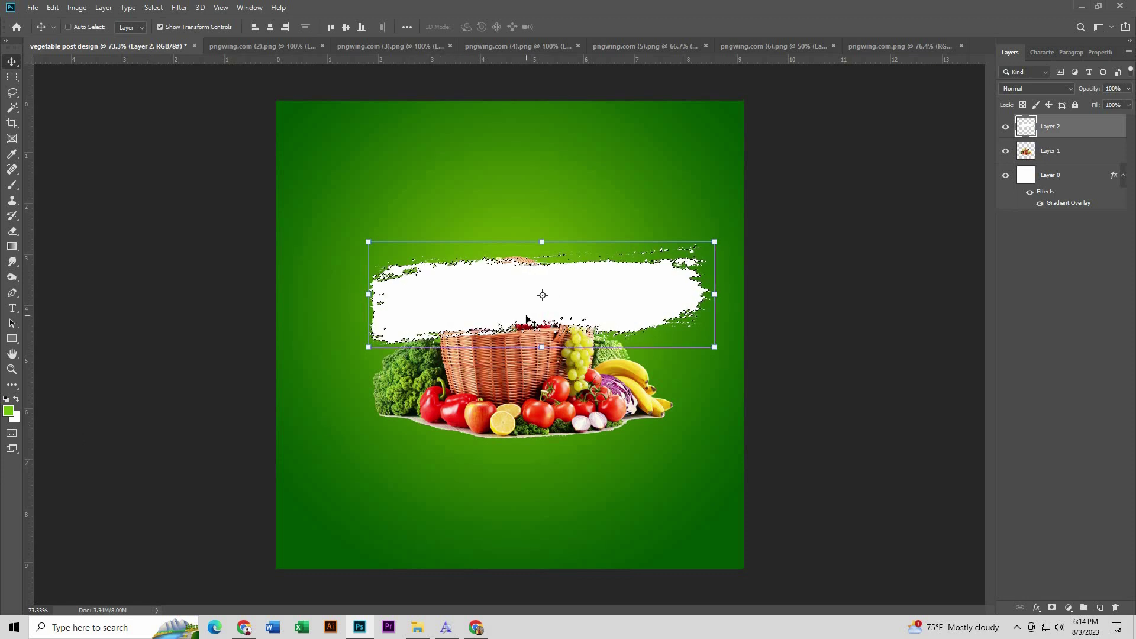
scroll(600, 323, "down", 3)
scroll(600, 322, "up", 2)
- Enlarge and widen the white stroke, moving it lower on the canvas
key("ctrl+t")
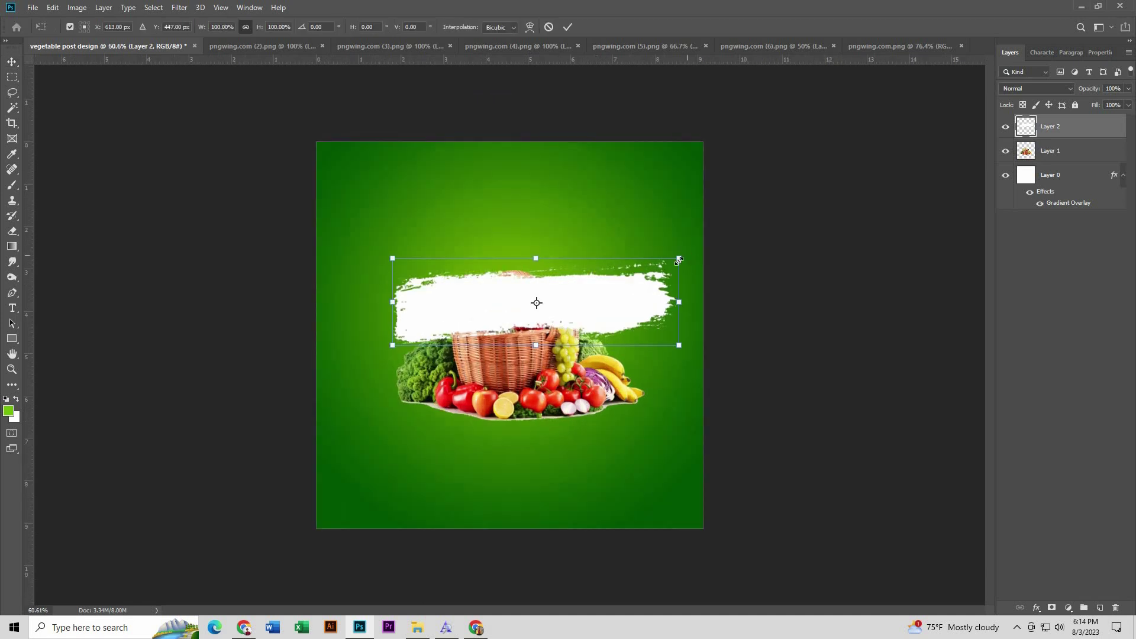
left_click_drag(678, 258, 758, 232)
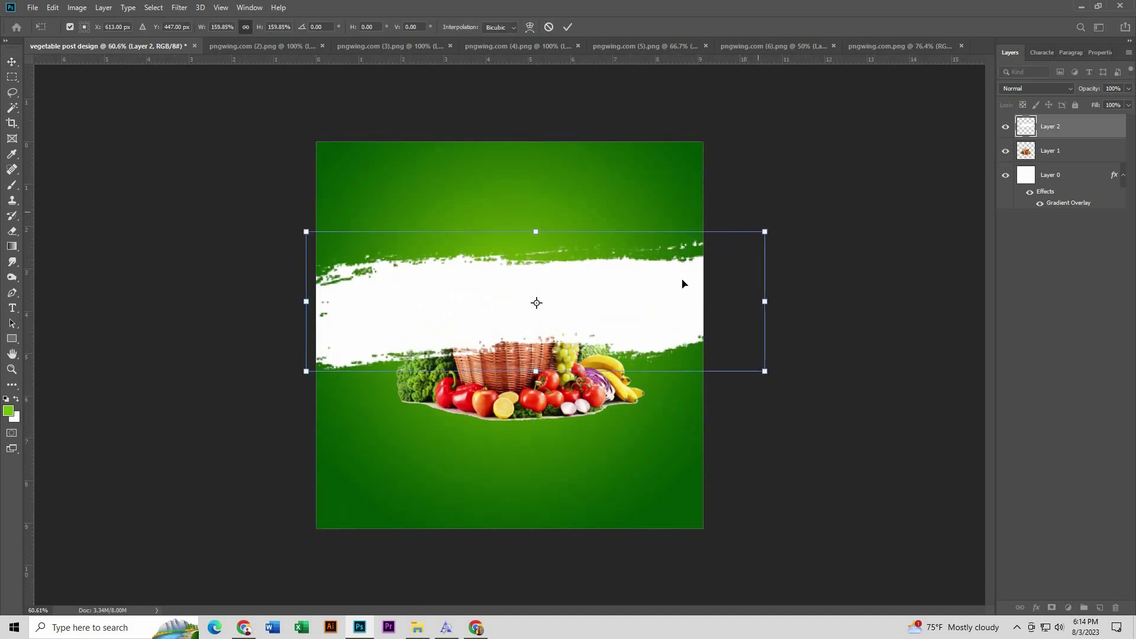
left_click_drag(681, 283, 659, 399)
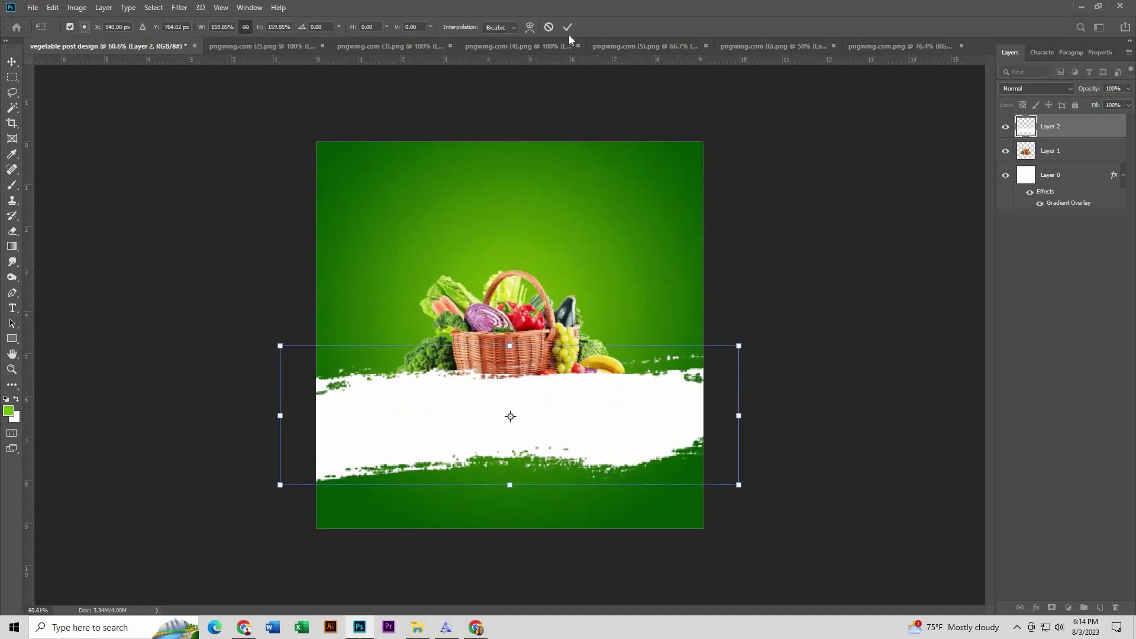
key("Return")
scroll(543, 398, "down", 1)
scroll(543, 399, "up", 2)
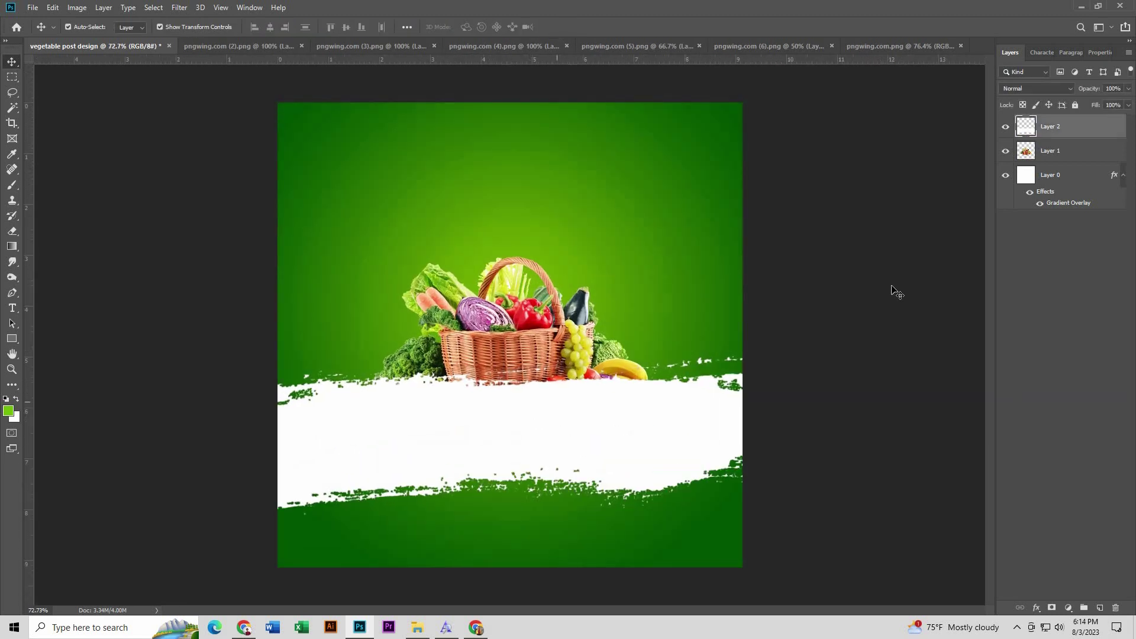
- Move the stroke layer (Layer 2) beneath the basket layer
left_click(1050, 129)
left_click_drag(1050, 130, 1050, 174)
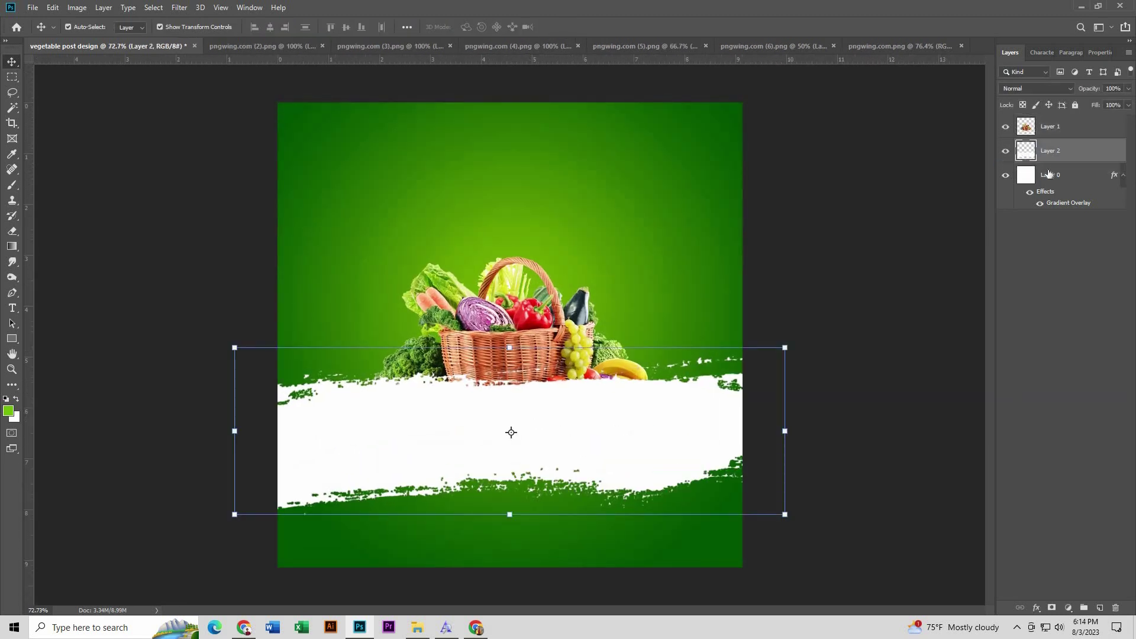
scroll(551, 354, "down", 1)
scroll(596, 464, "up", 2)
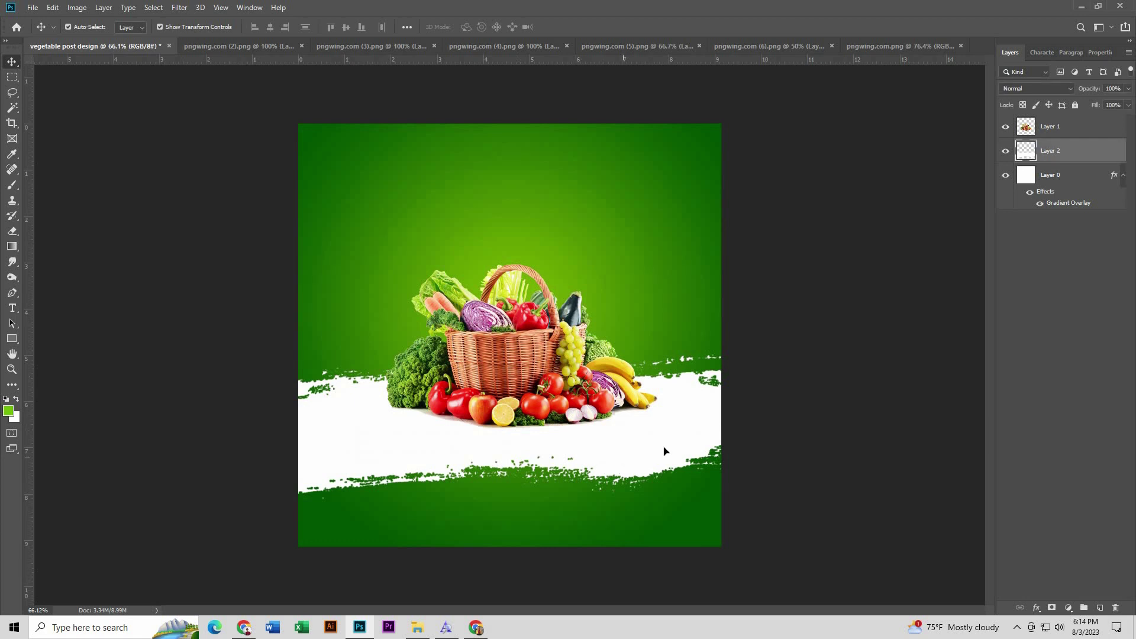
- Scale the vegetable basket down to about 89%, centred above the white stroke
left_click(665, 439)
scroll(584, 344, "down", 2)
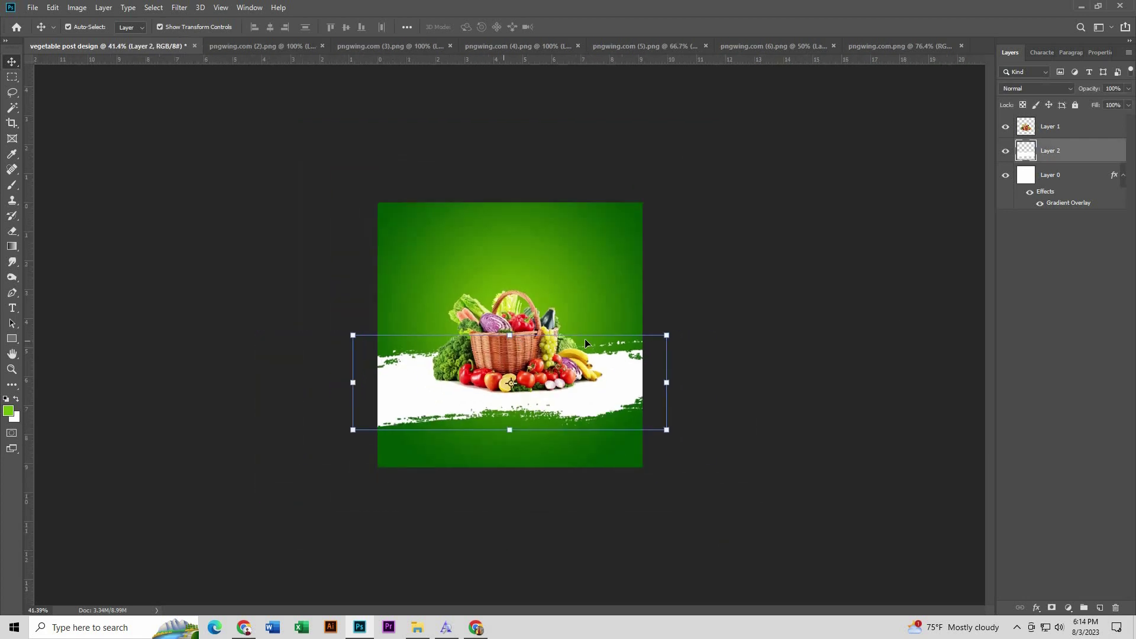
scroll(485, 357, "up", 2)
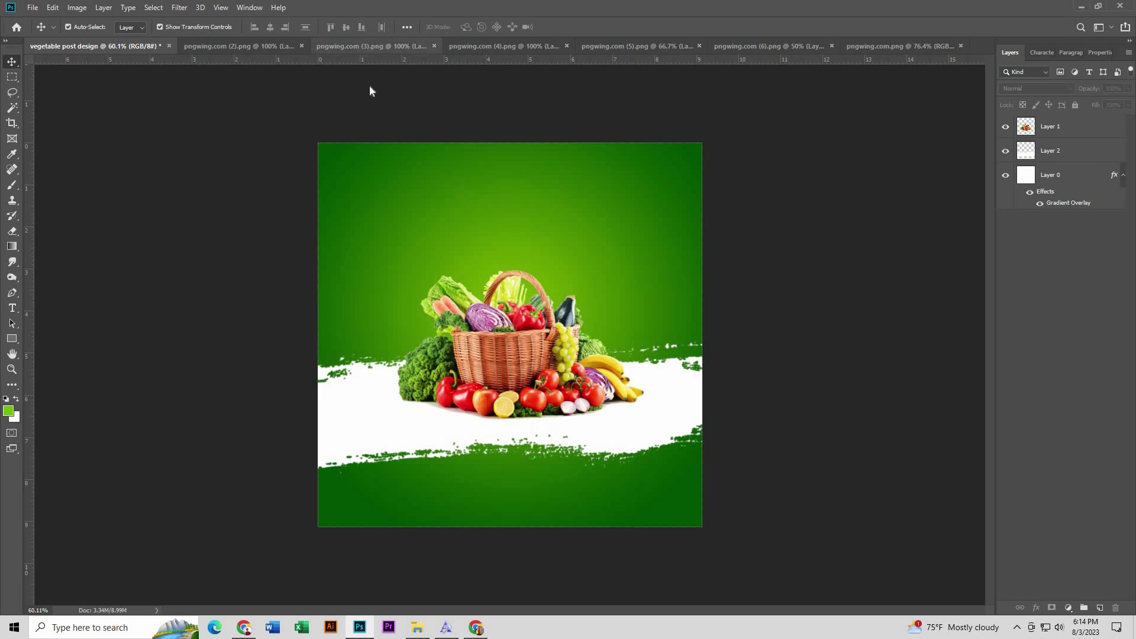
left_click(564, 386)
scroll(509, 338, "up", 1)
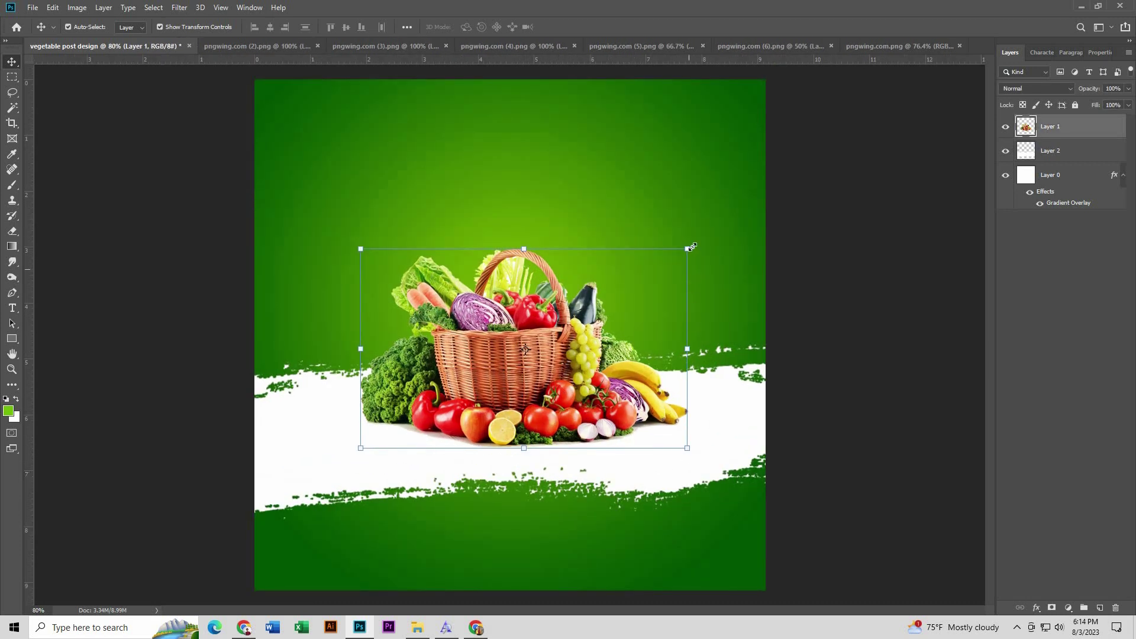
left_click_drag(693, 246, 675, 257)
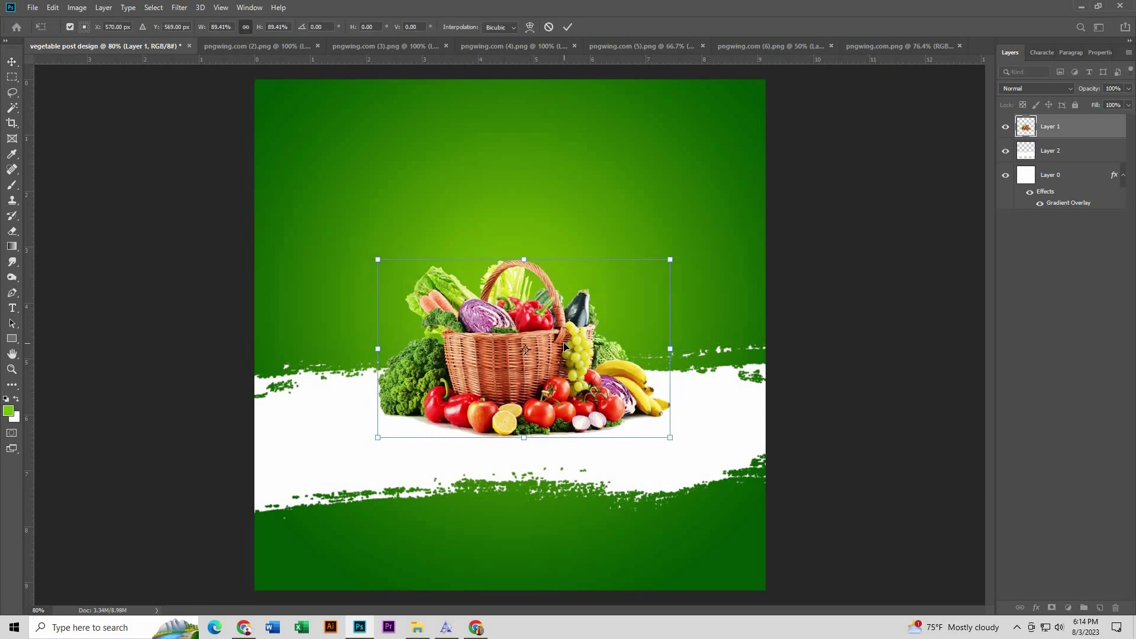
key("Return")
- Type 'Fresh & Healthy' as white script text in the poster's upper left
left_click(12, 309)
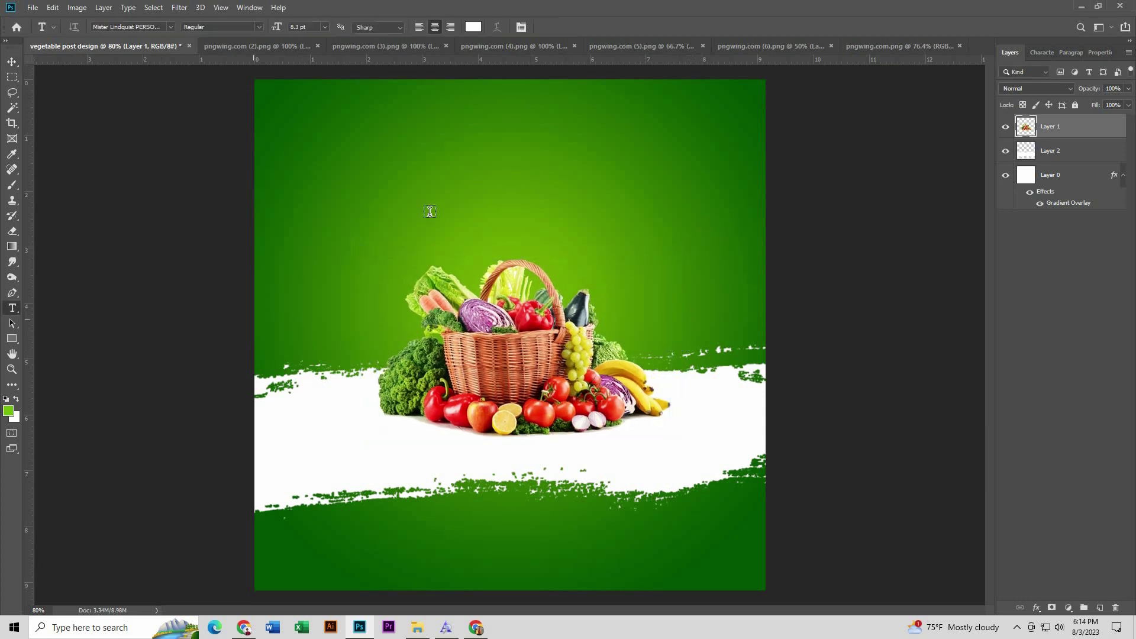
left_click(375, 180)
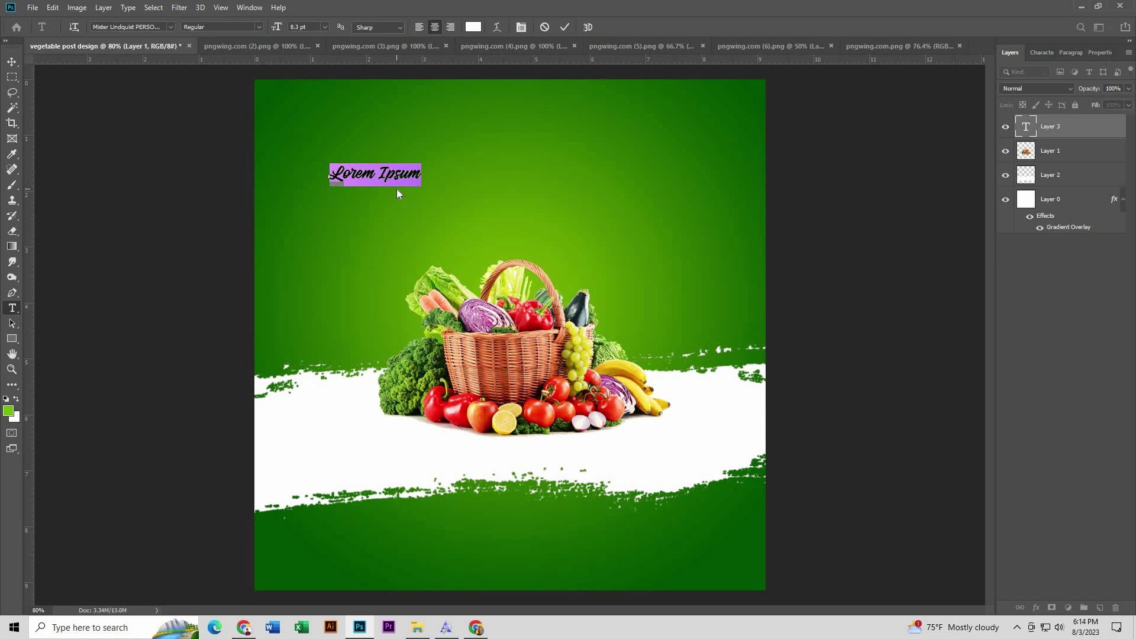
type("Fresh")
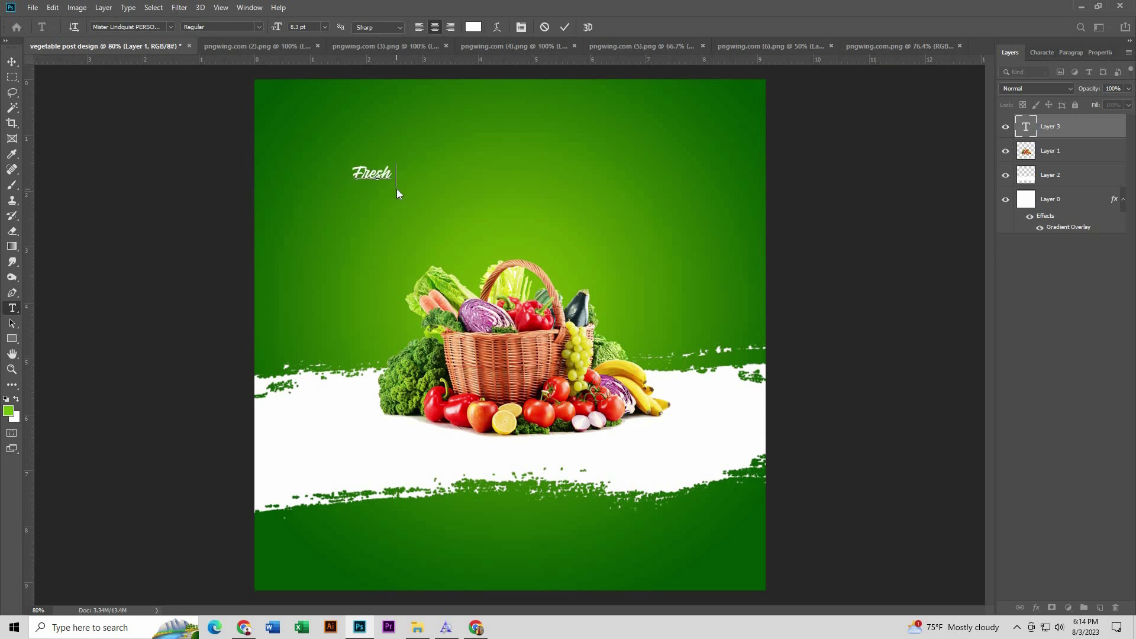
type(" &")
type(" Heal")
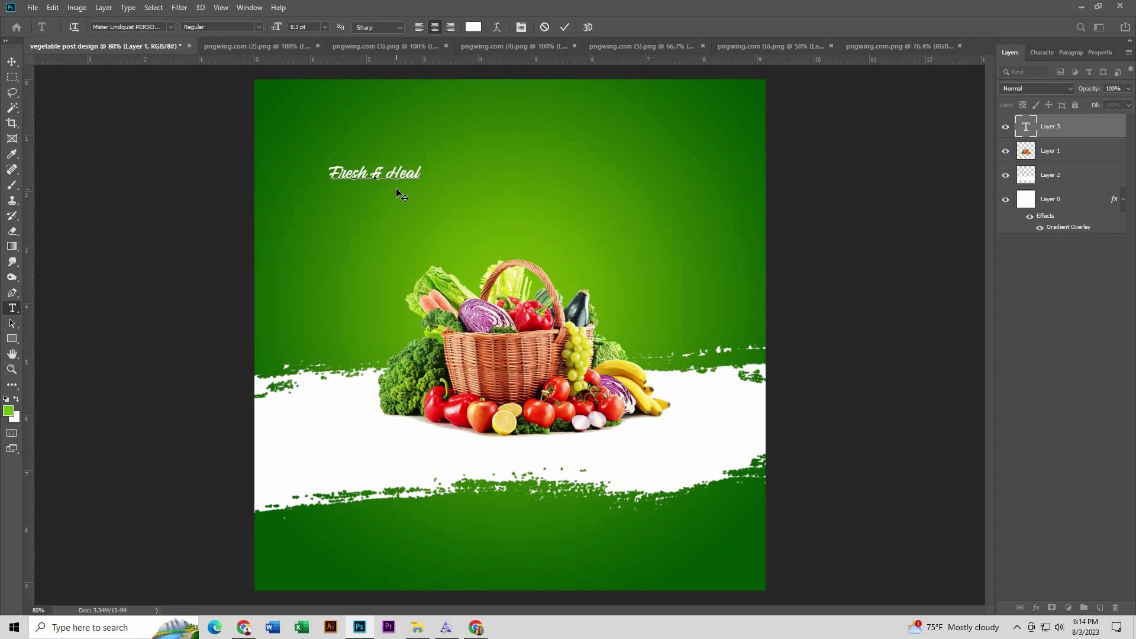
type("thy")
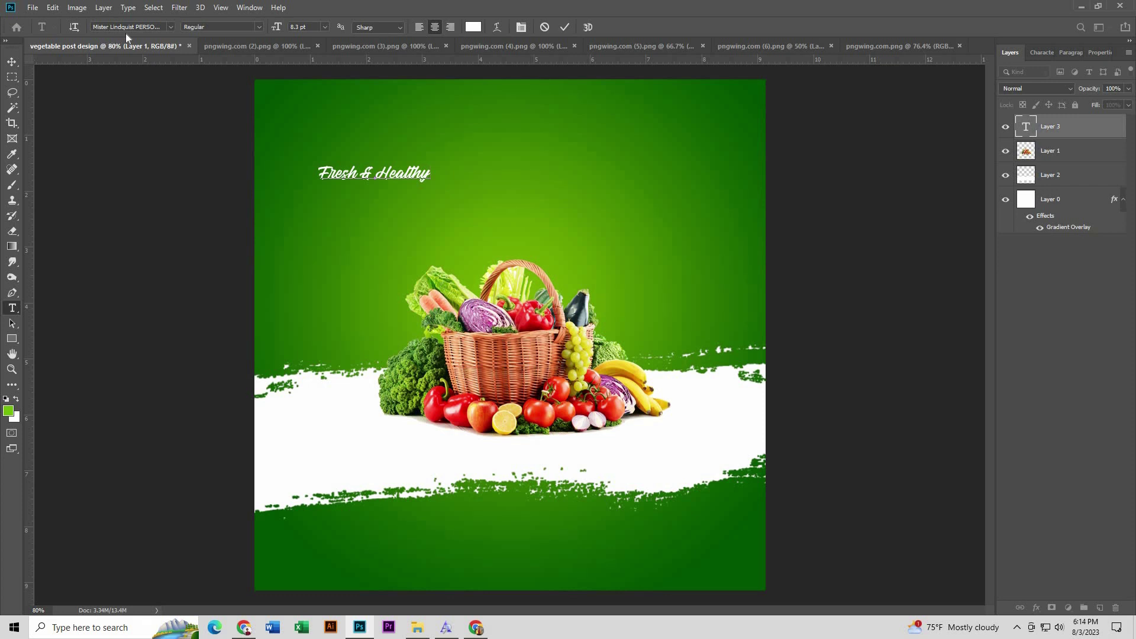
left_click(564, 27)
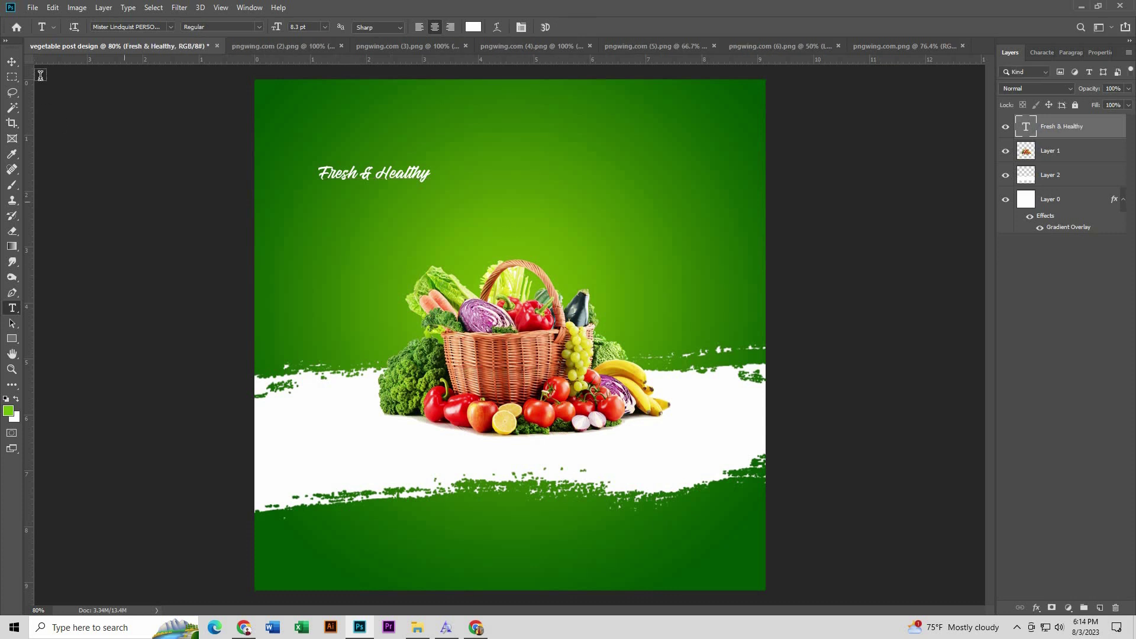
- Enlarge, tilt and position the Fresh & Healthy headline near the top of the poster
left_click(12, 61)
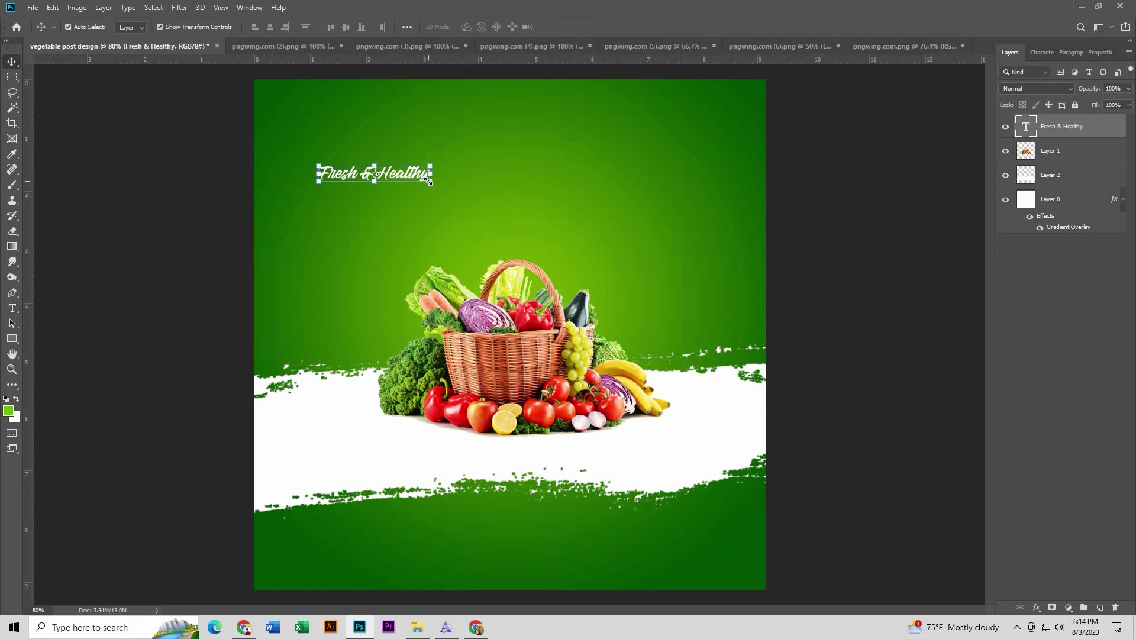
left_click_drag(429, 182, 621, 263)
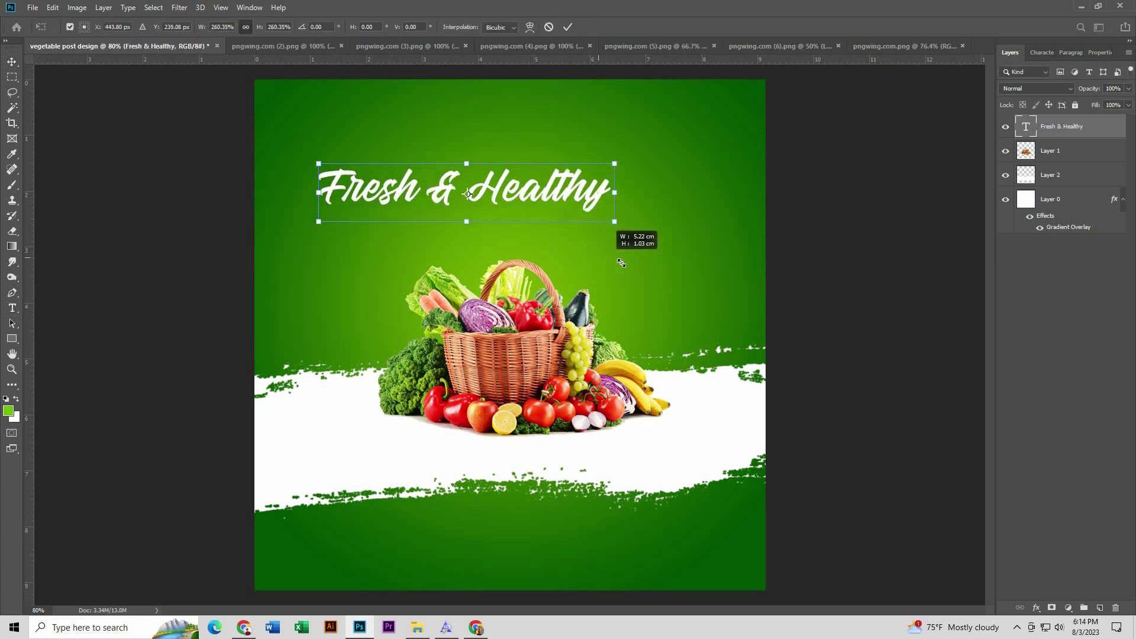
left_click_drag(621, 263, 677, 277)
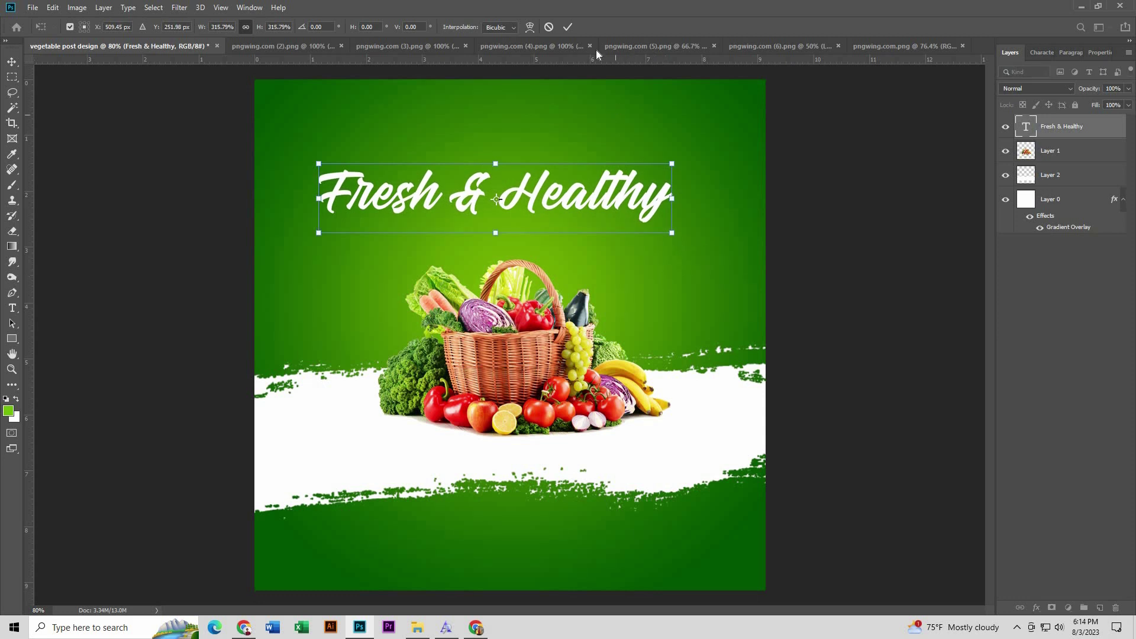
left_click(568, 24)
mouse_move(672, 164)
left_mouse_down()
mouse_move(625, 173)
mouse_move(596, 142)
mouse_move(645, 110)
left_mouse_up()
key("Return")
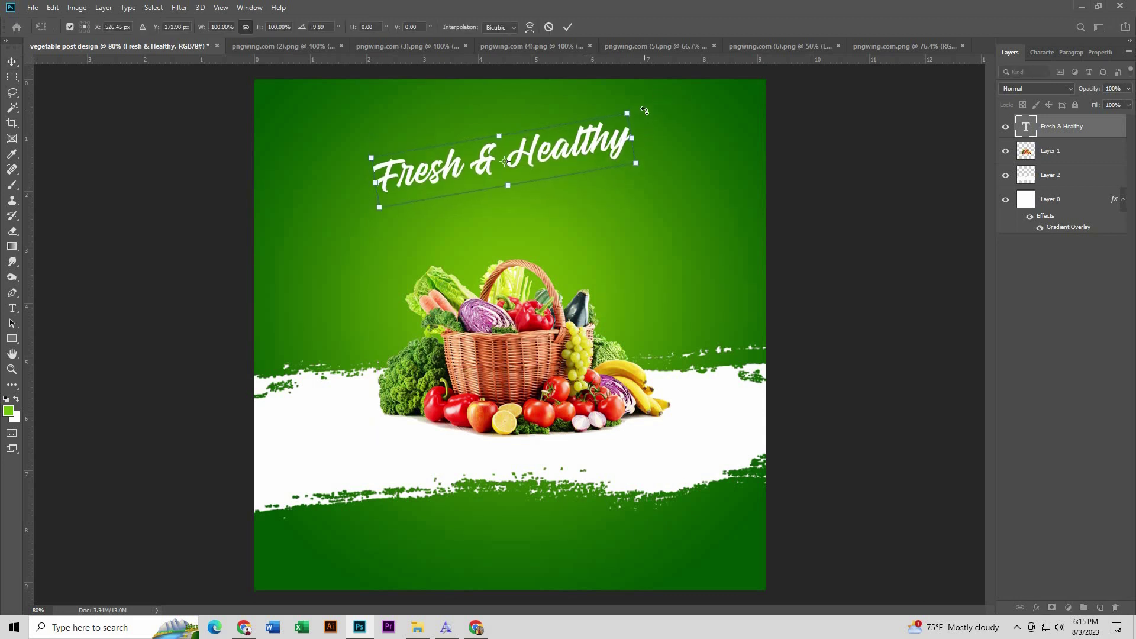
key("Return")
left_click(174, 227)
- Shrink the Fresh & Healthy headline to about 86%
left_click(584, 161)
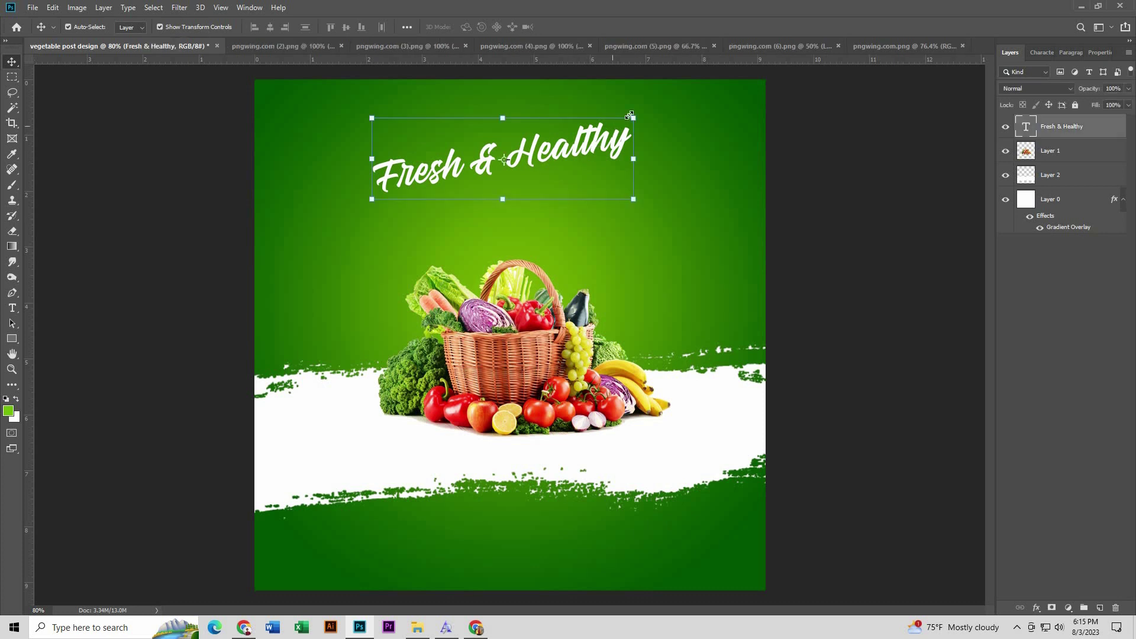
mouse_move(632, 116)
left_mouse_down()
mouse_move(616, 119)
mouse_move(587, 202)
left_mouse_up()
key("Return")
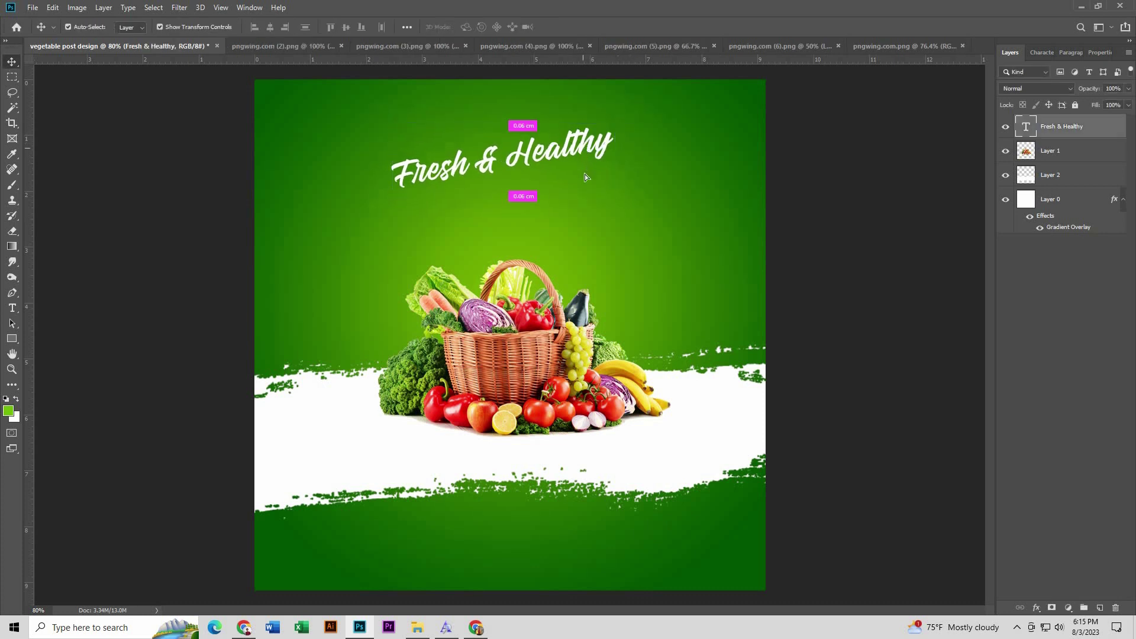
- Retype the copied headline text as 'Vegetables'
key("t")
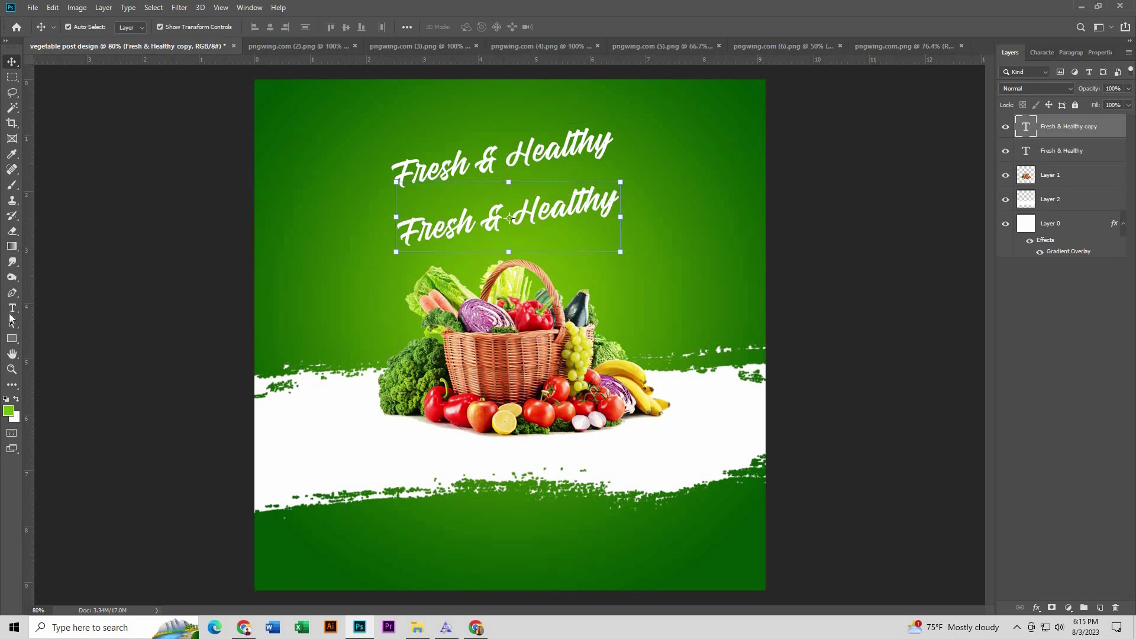
left_click_drag(406, 239, 727, 218)
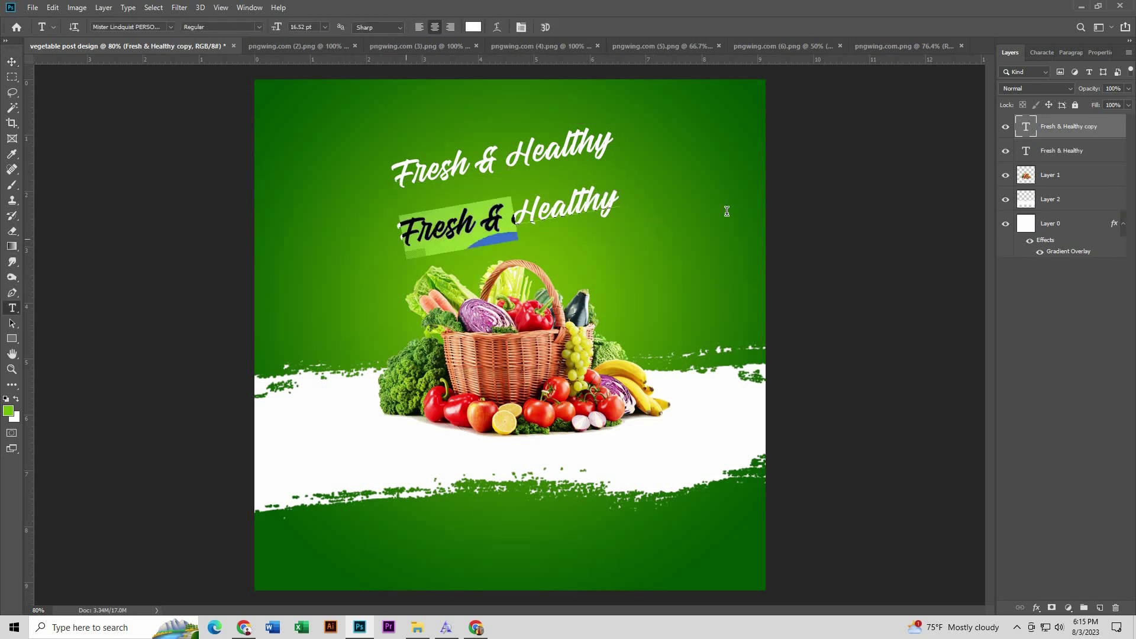
type("Ve")
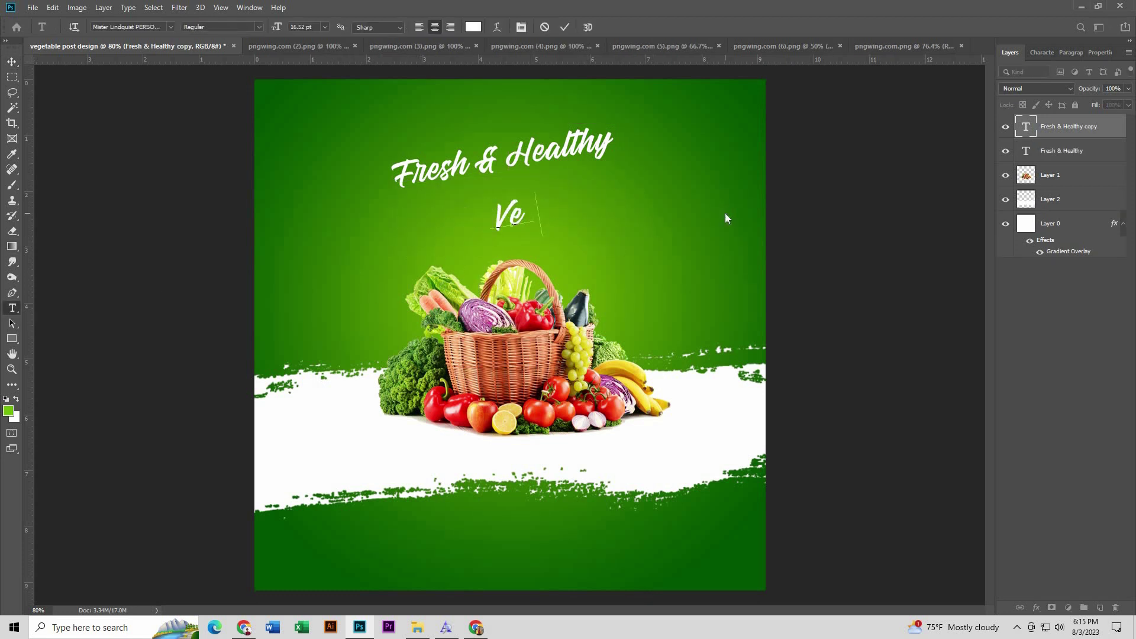
type("getables")
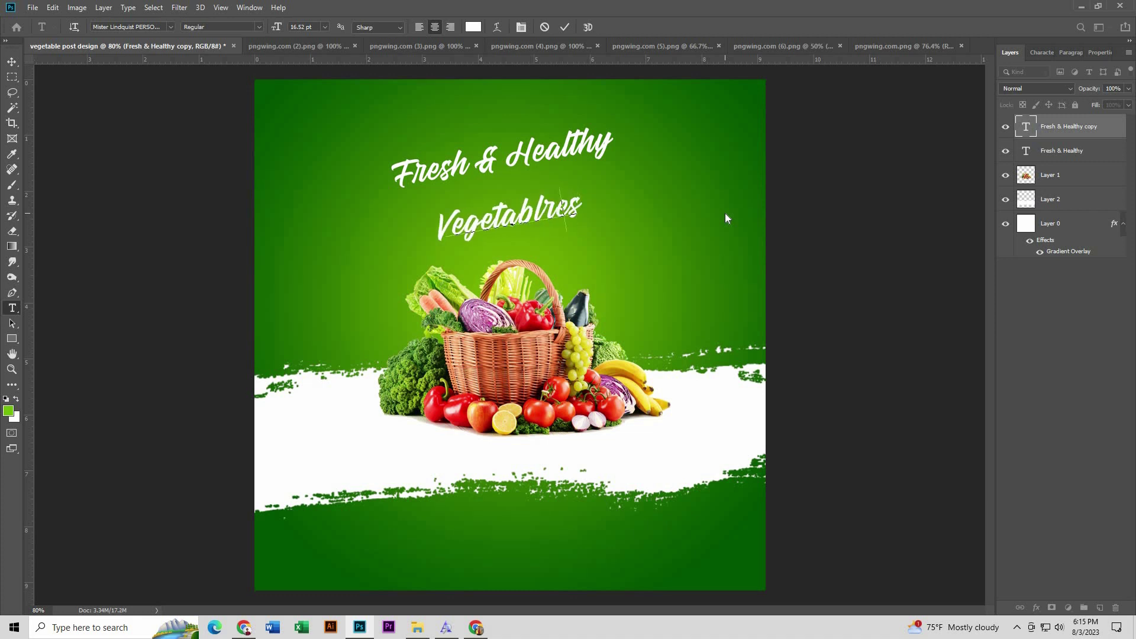
key("BackSpace")
key("BackSpace")
key("BackSpace")
type("les")
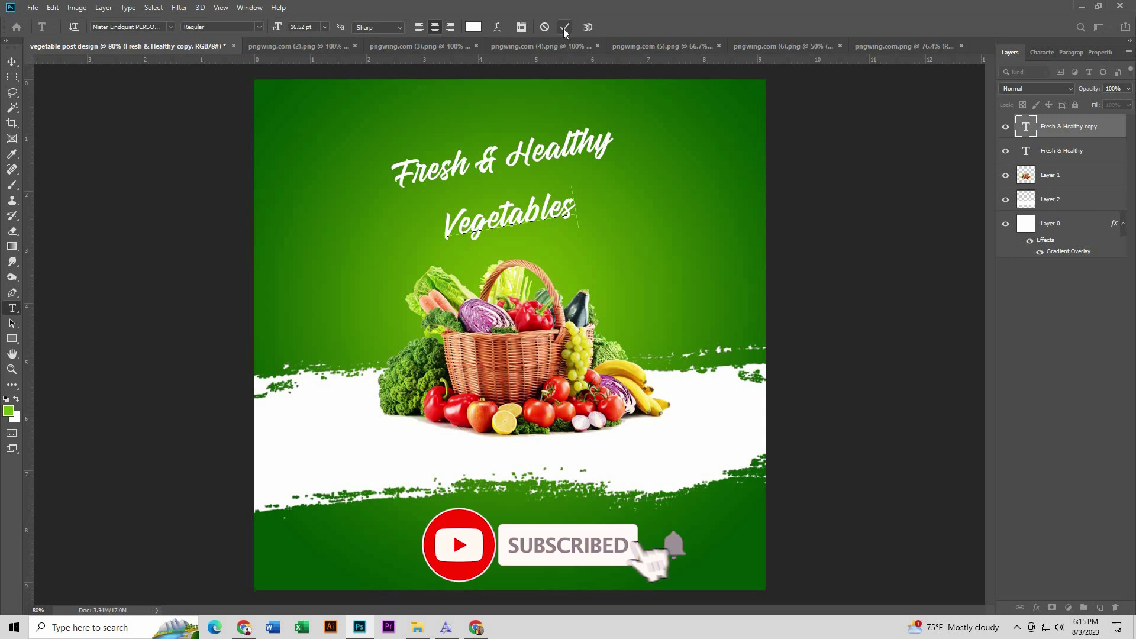
left_click(565, 27)
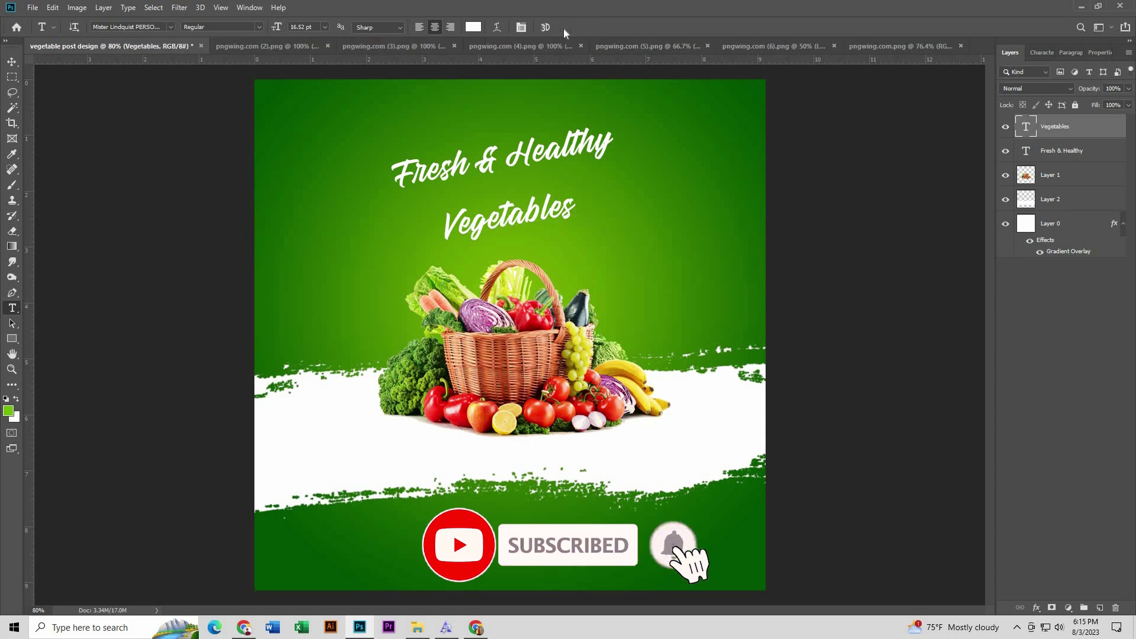
- Scale the Vegetables text up much larger beneath the headline
left_click(12, 61)
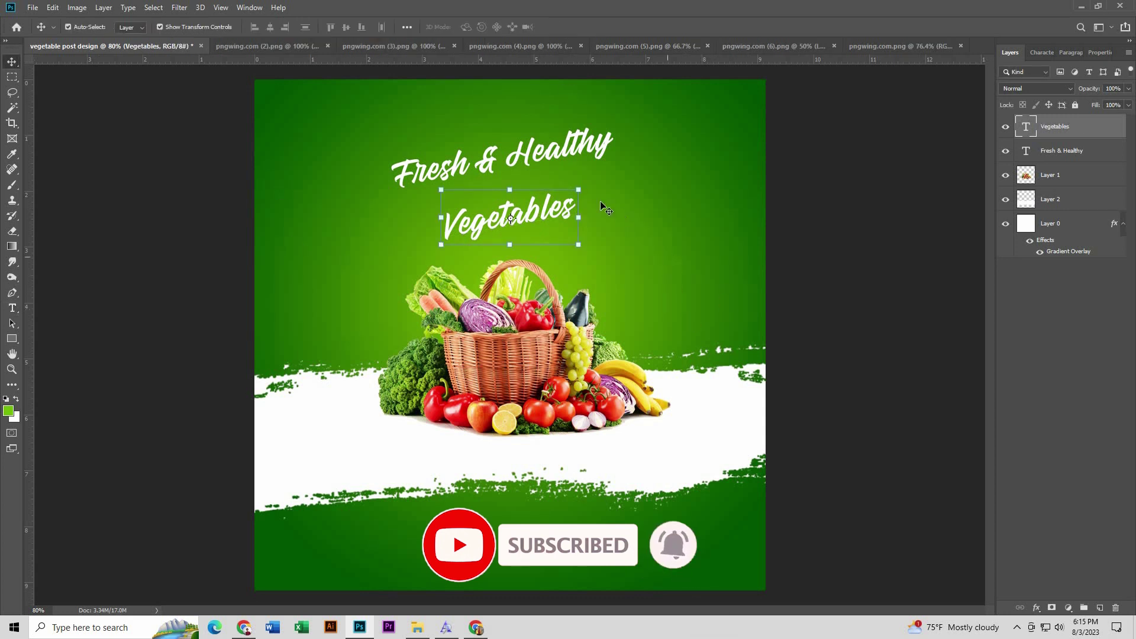
left_click_drag(579, 190, 654, 154)
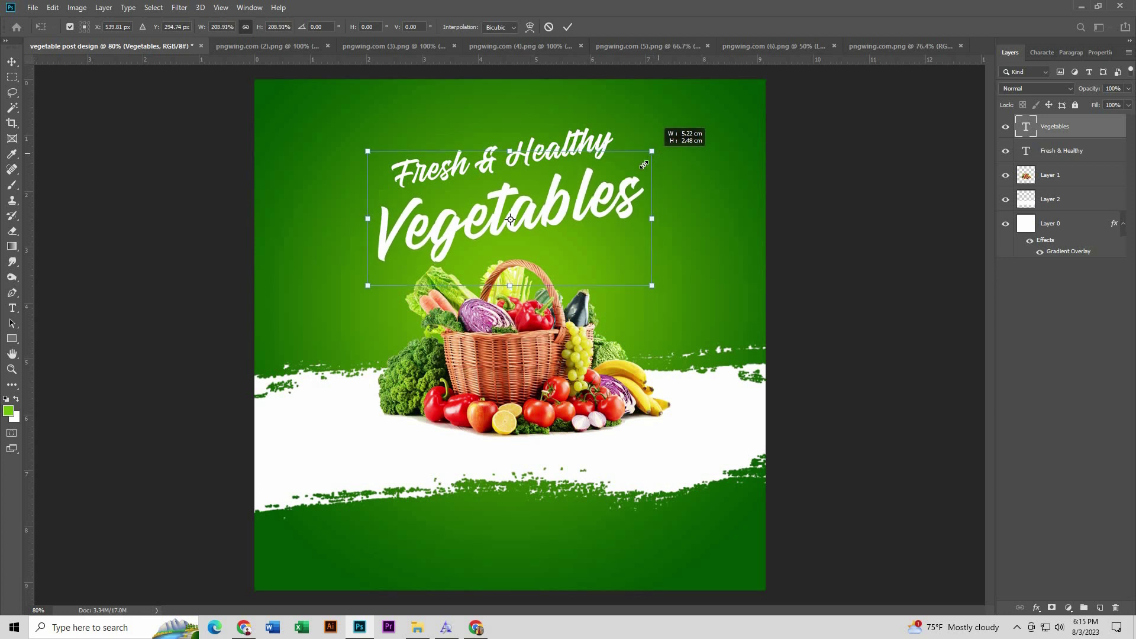
left_click_drag(654, 154, 648, 171)
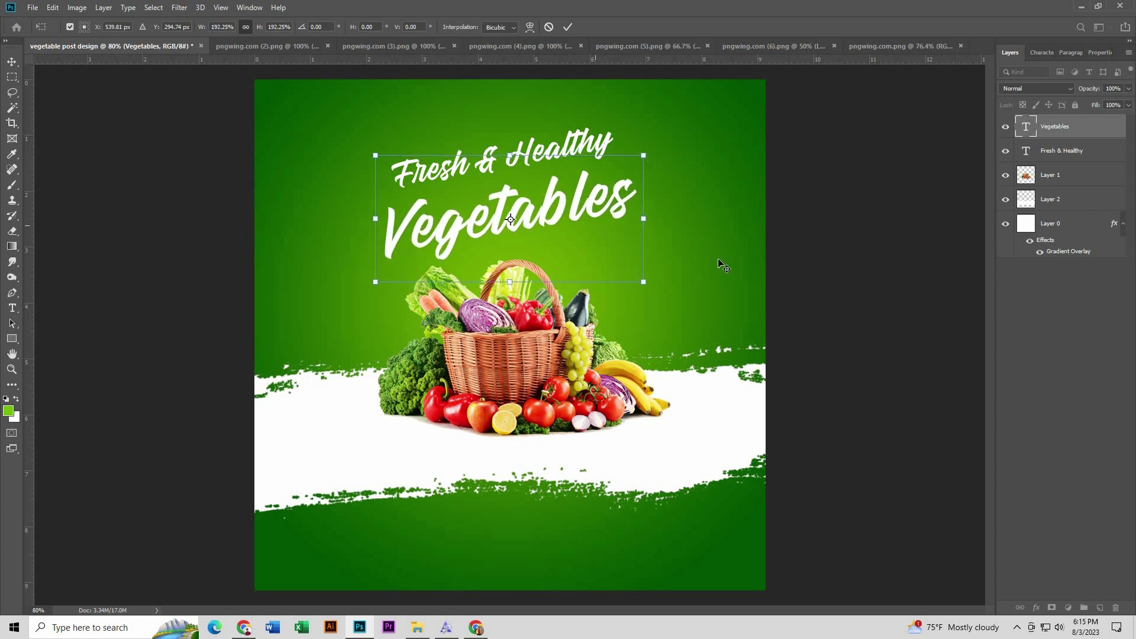
key("Return")
- Scale the Fresh & Healthy headline down to about 81%
left_click(610, 145)
scroll(633, 131, "up", 2)
scroll(632, 131, "up", 2)
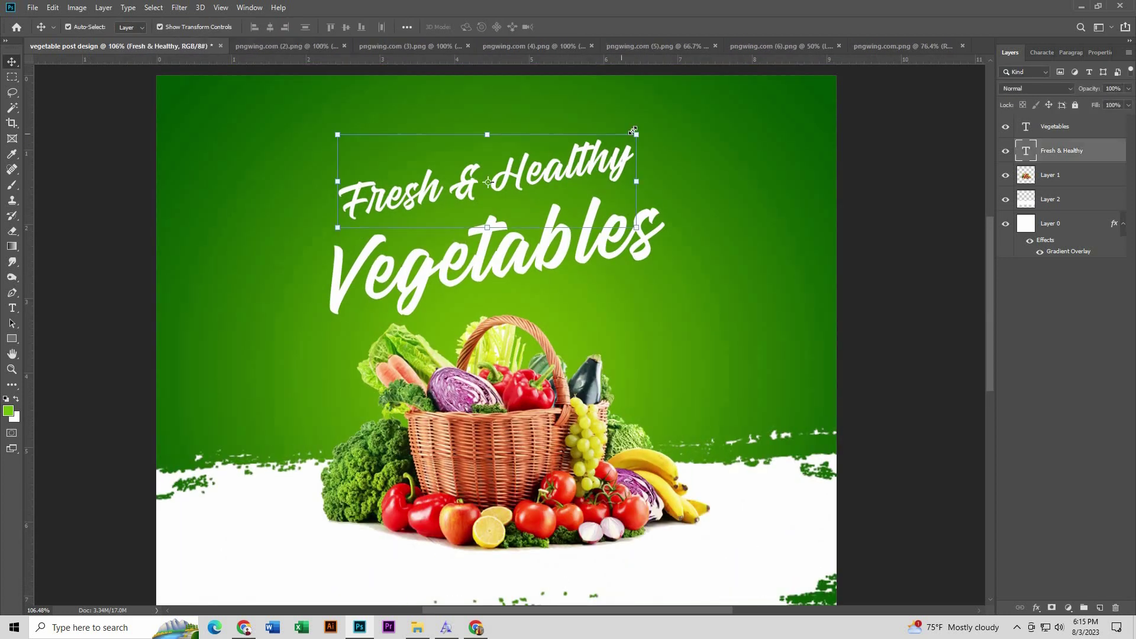
left_click_drag(634, 131, 608, 137)
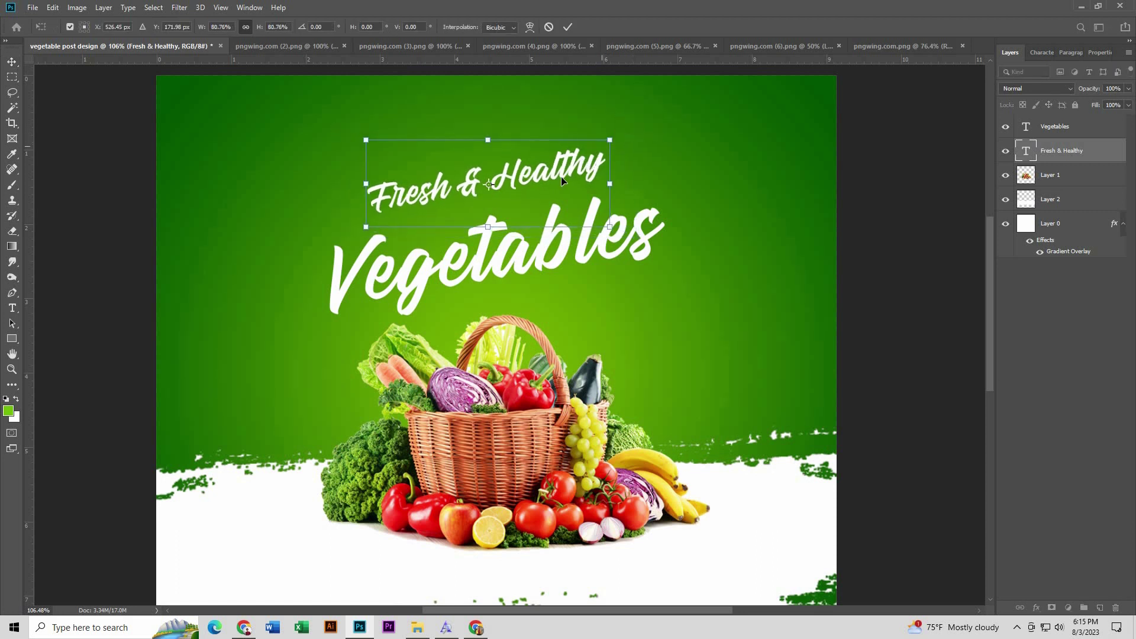
key("Return")
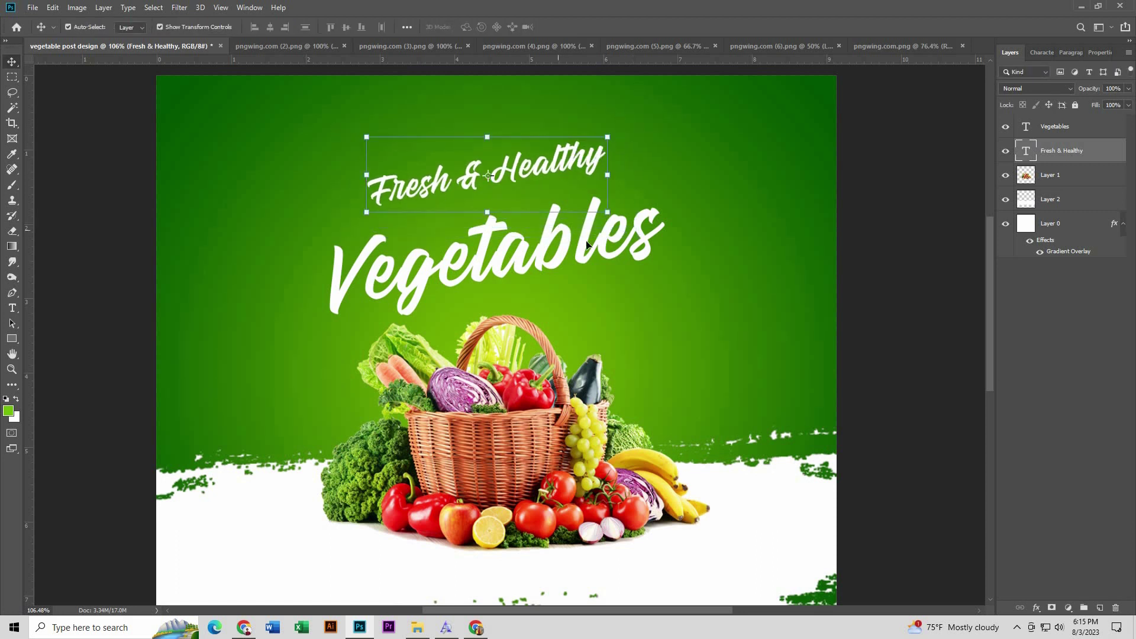
- Move the Vegetables line up so it sits snugly under the headline
left_click(599, 250)
left_click_drag(599, 250, 599, 238)
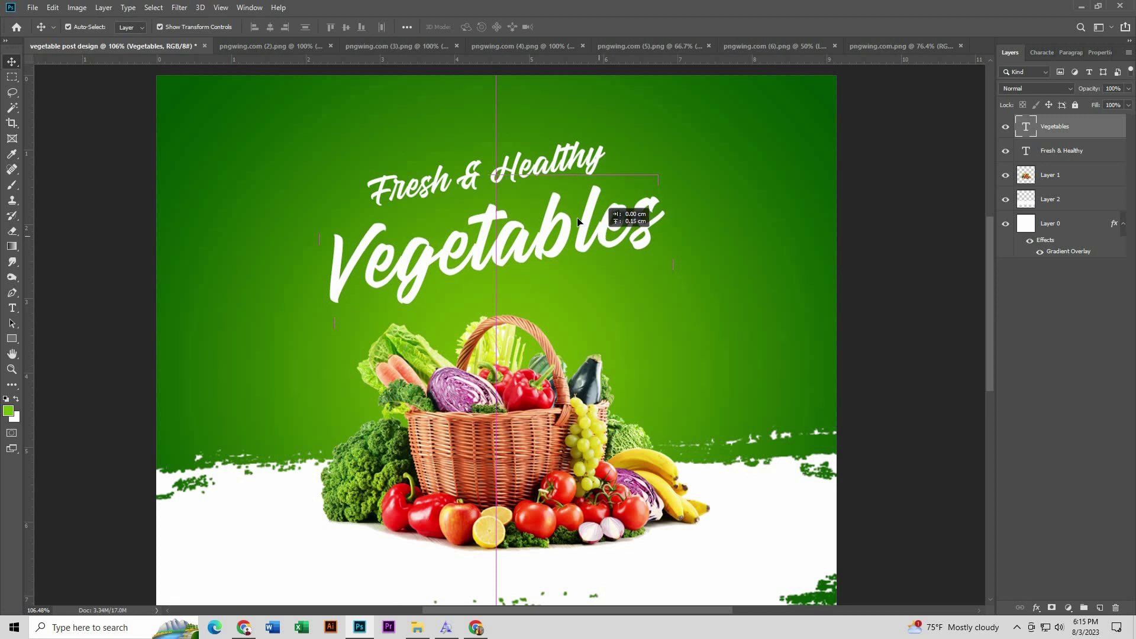
scroll(579, 195, "down", 3)
left_click(592, 242)
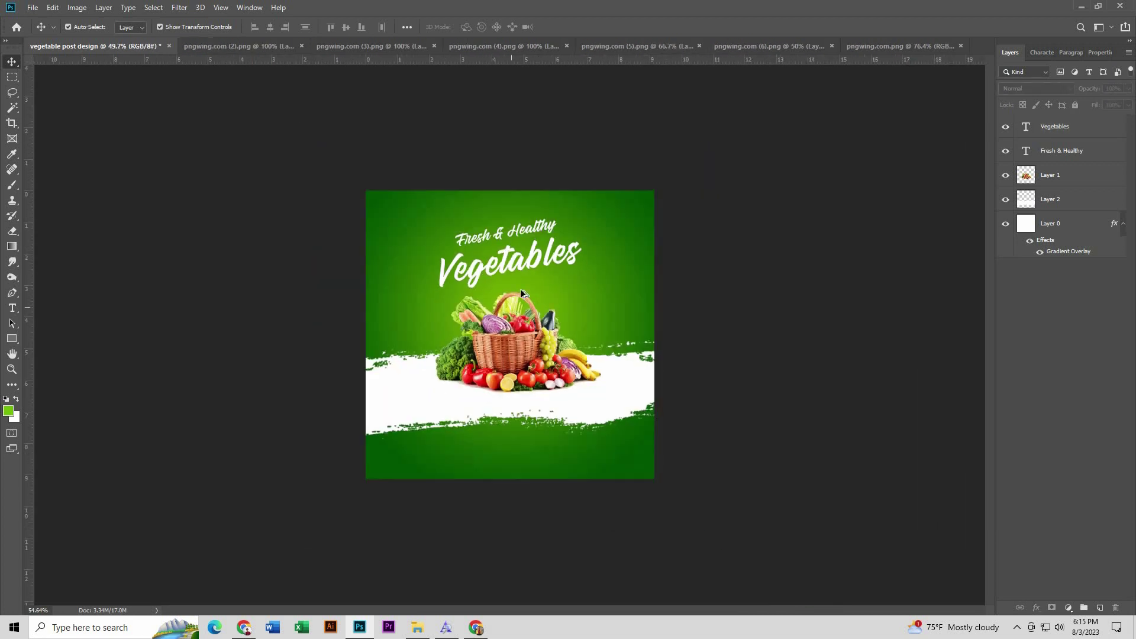
scroll(540, 229, "up", 2)
scroll(541, 230, "down", 2)
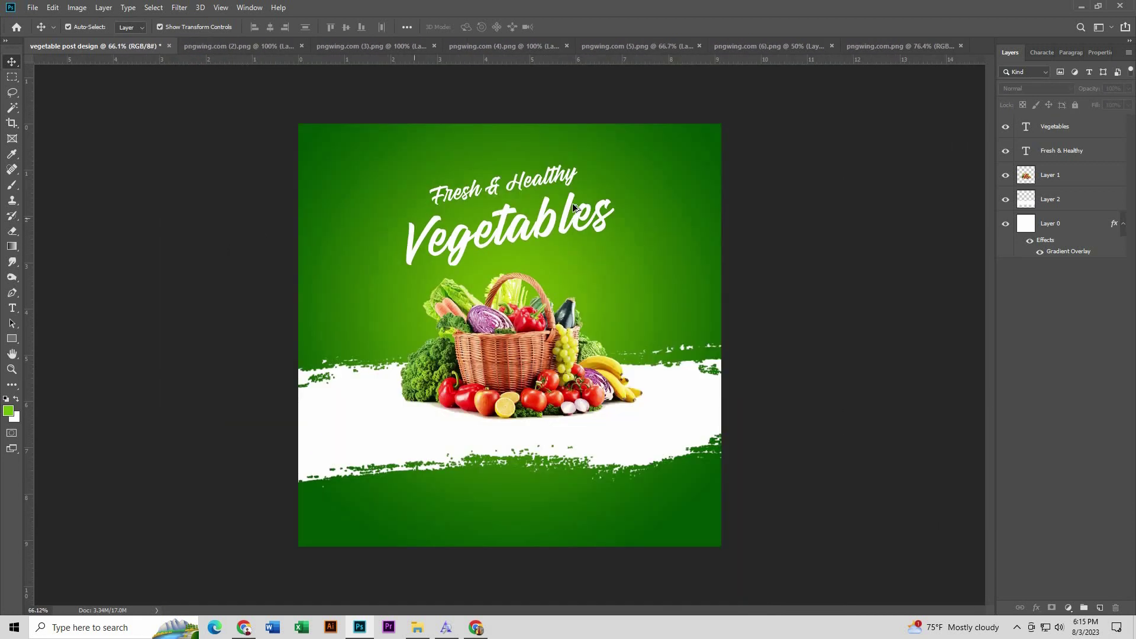
scroll(573, 203, "up", 2)
scroll(573, 198, "up", 3)
left_click(532, 148)
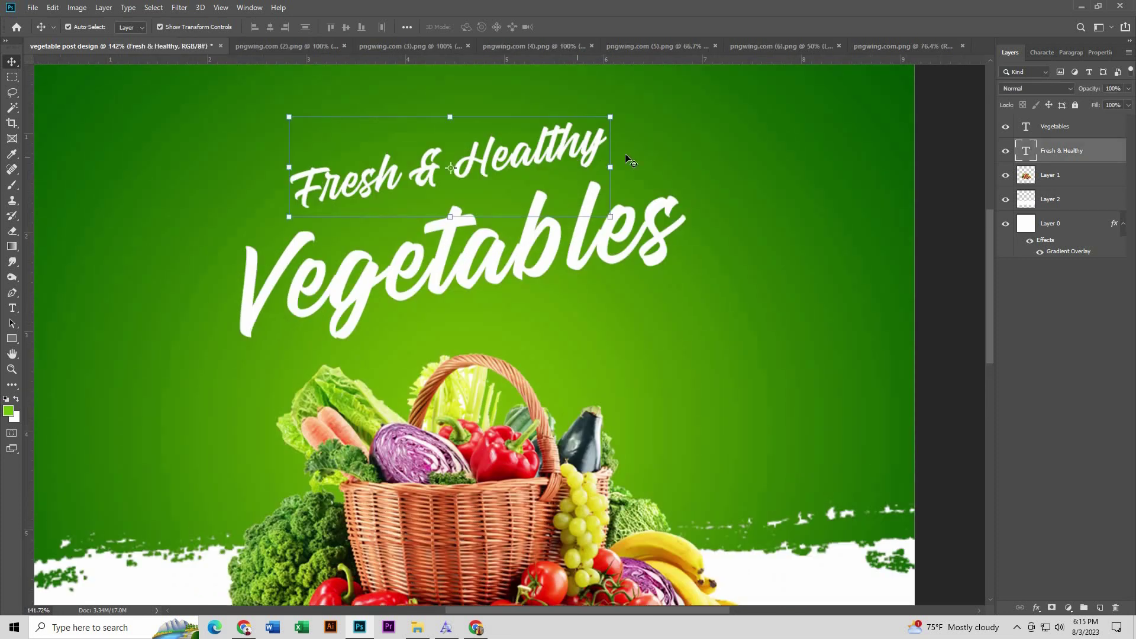
- Add a 3 px Stroke to Fresh & Healthy using green sampled from the background
double_click(1115, 150)
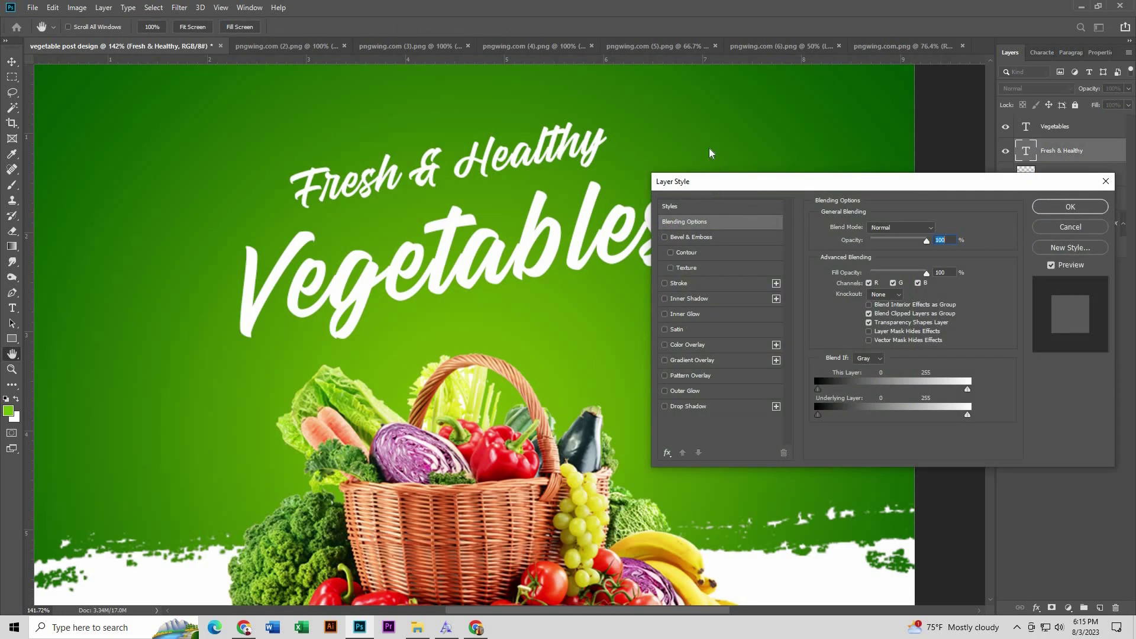
left_click_drag(710, 181, 673, 120)
left_click(676, 225)
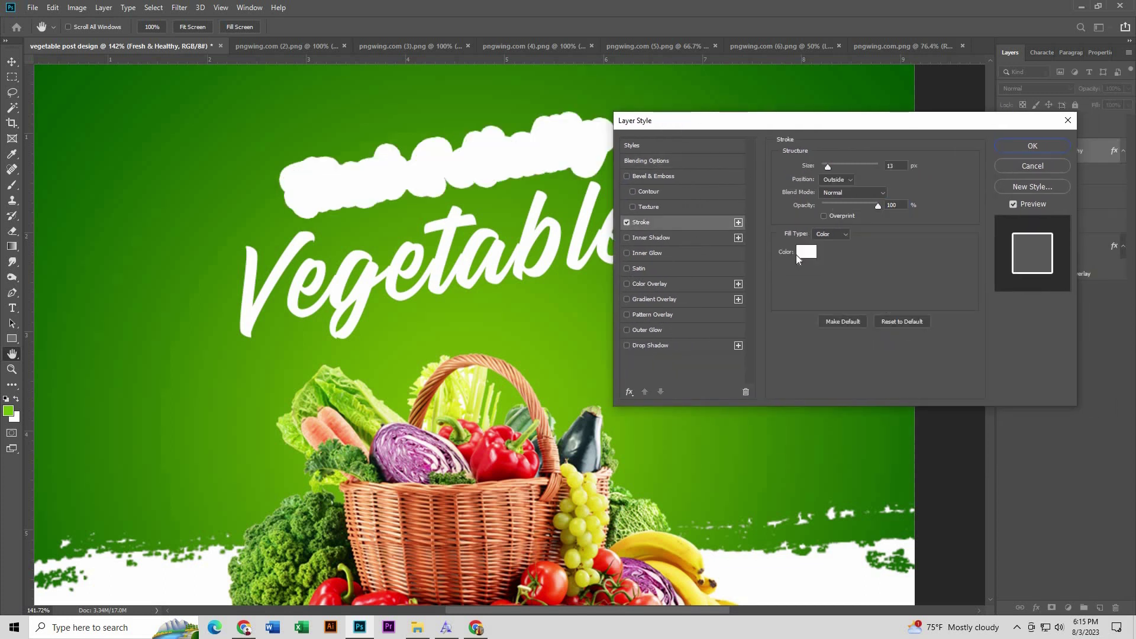
left_click(806, 254)
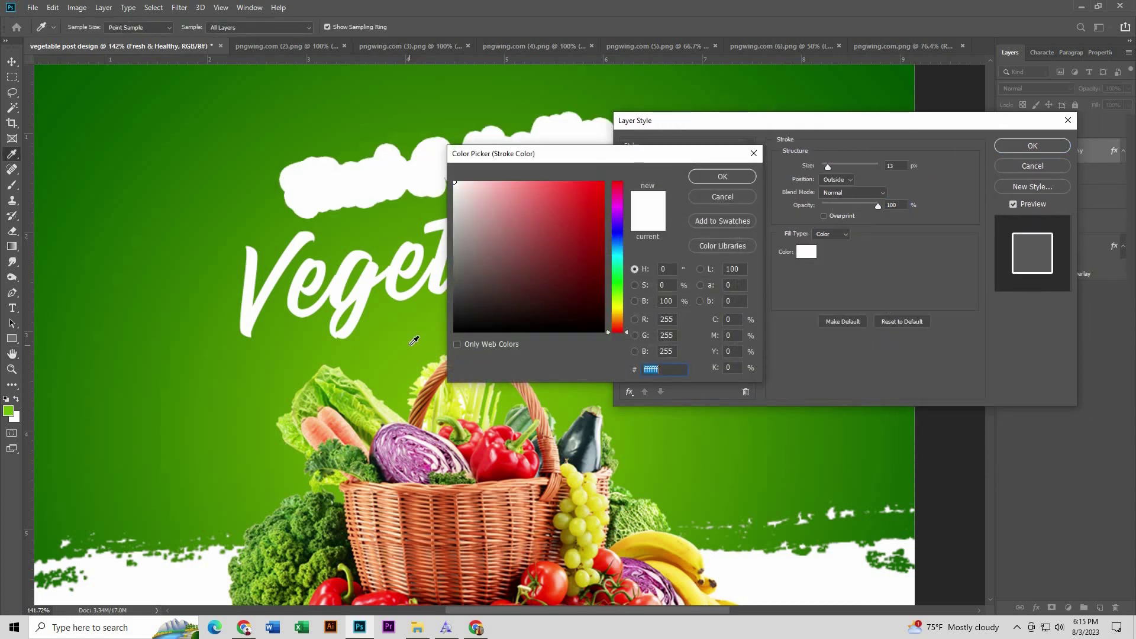
left_click(416, 337)
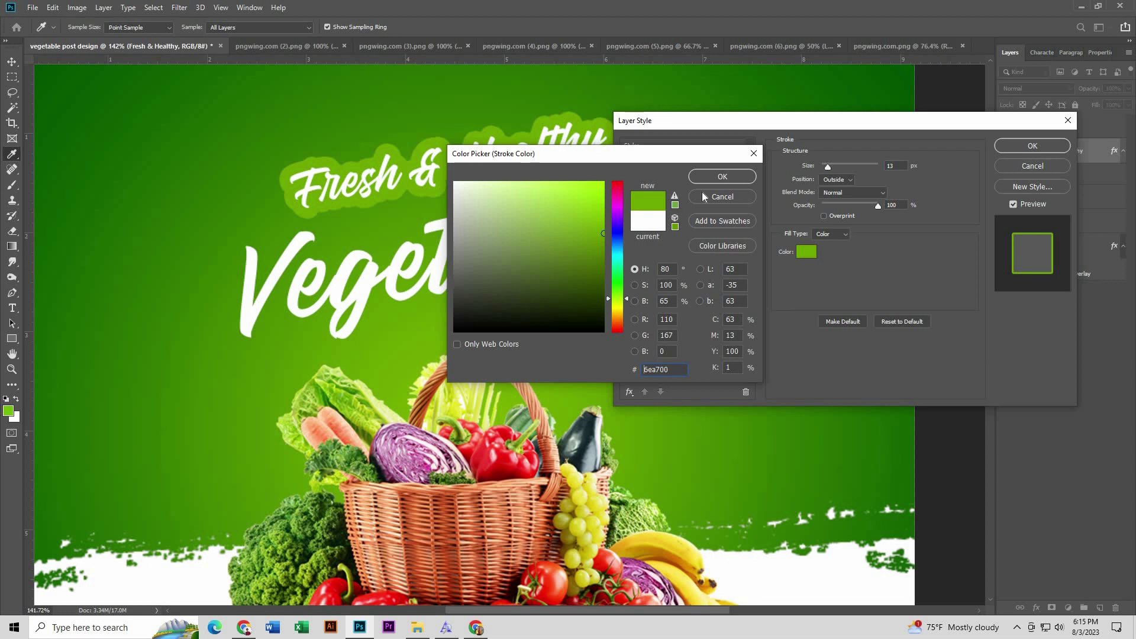
left_click(722, 177)
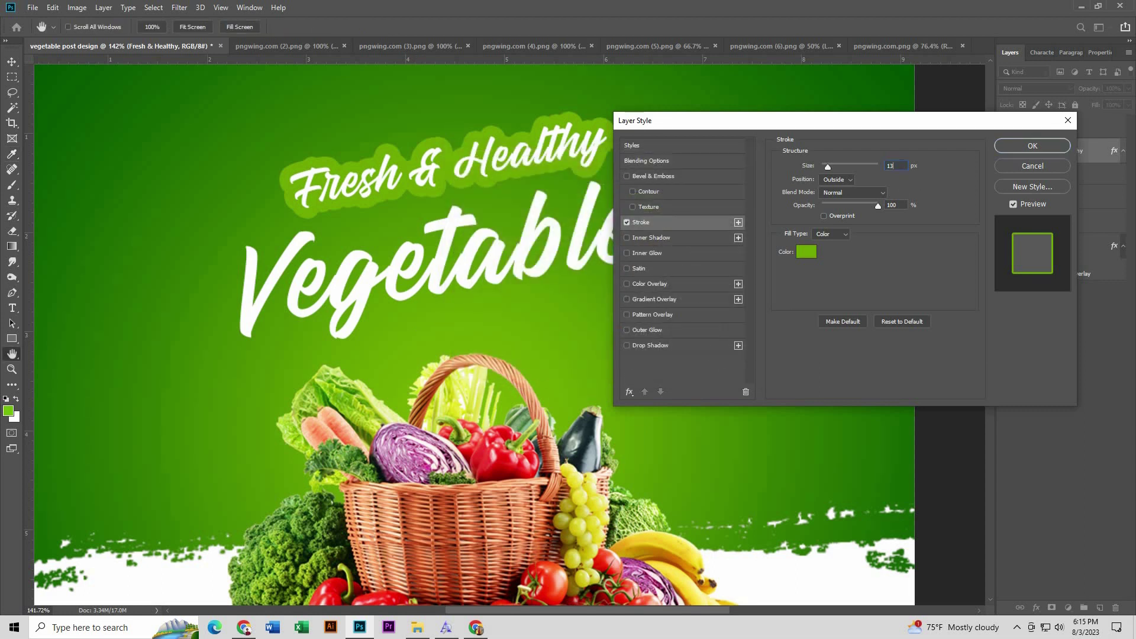
left_click(892, 166)
type("3")
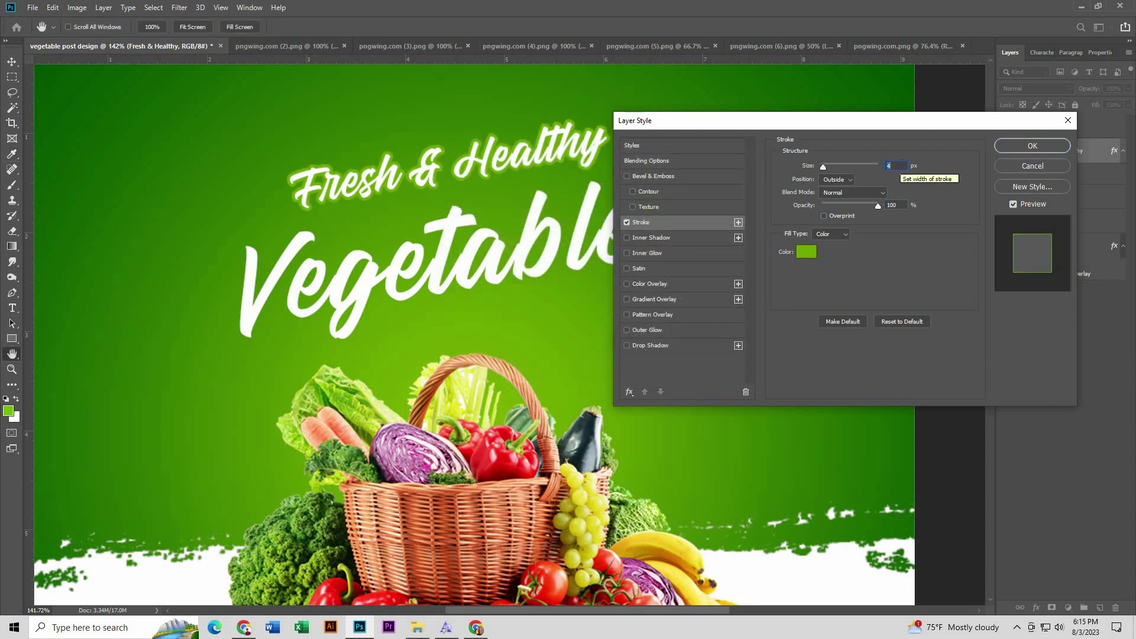
- Enable a headline Drop Shadow with distance 10 and 85% opacity
left_click(678, 347)
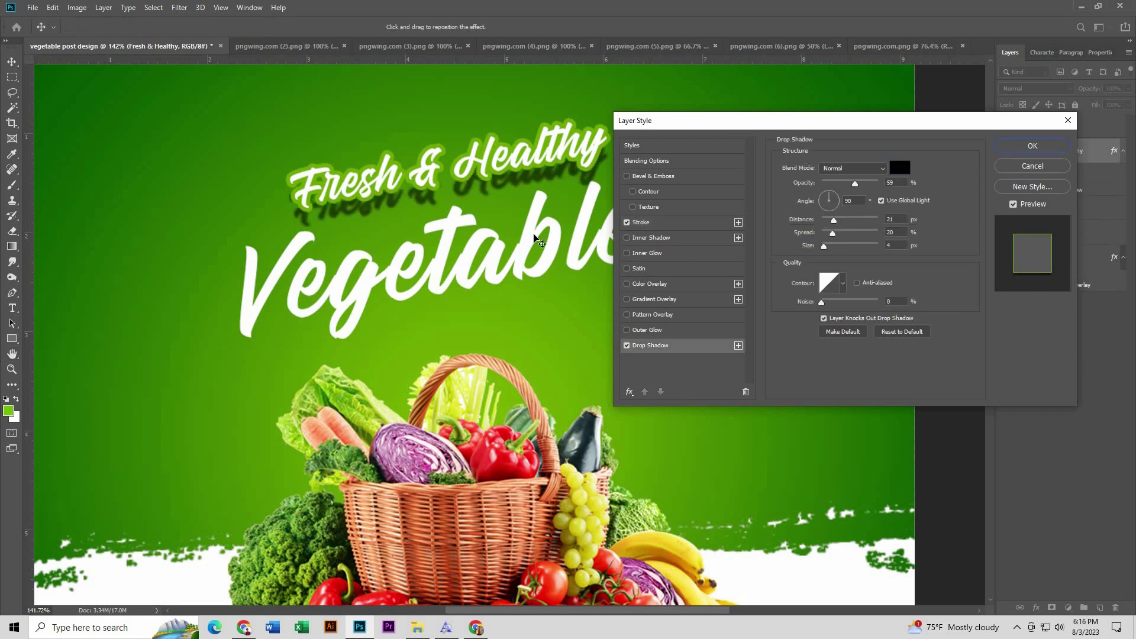
left_click(892, 232)
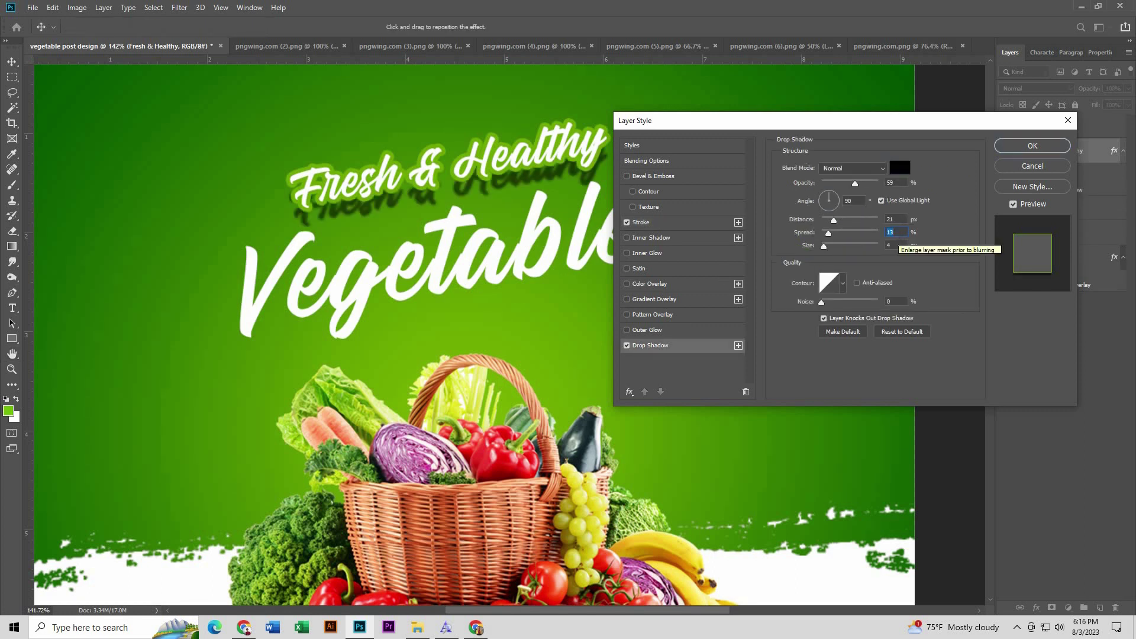
left_click(893, 219)
key("Down")
key("Down")
key("Down")
key("Down")
key("Down")
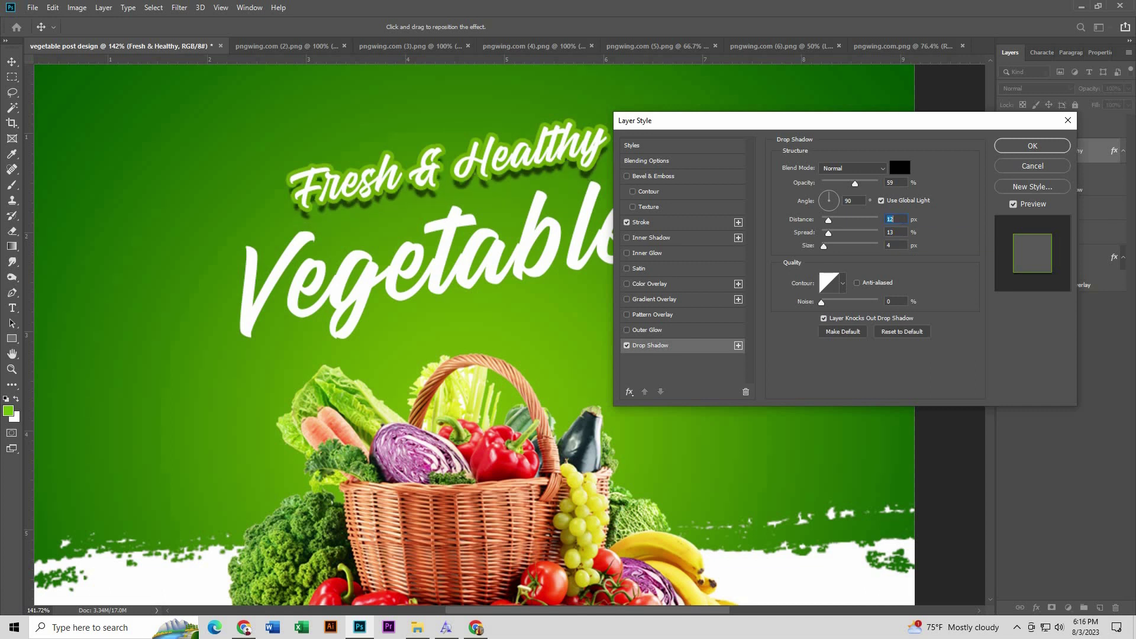
key("Down")
key("Down")
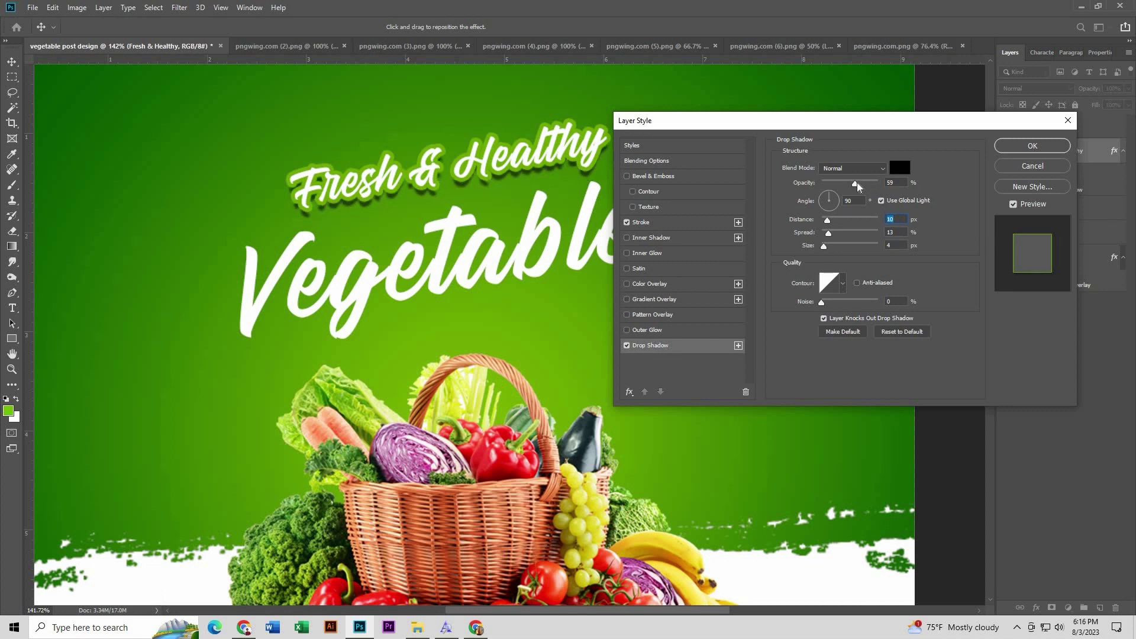
left_click_drag(857, 186, 872, 187)
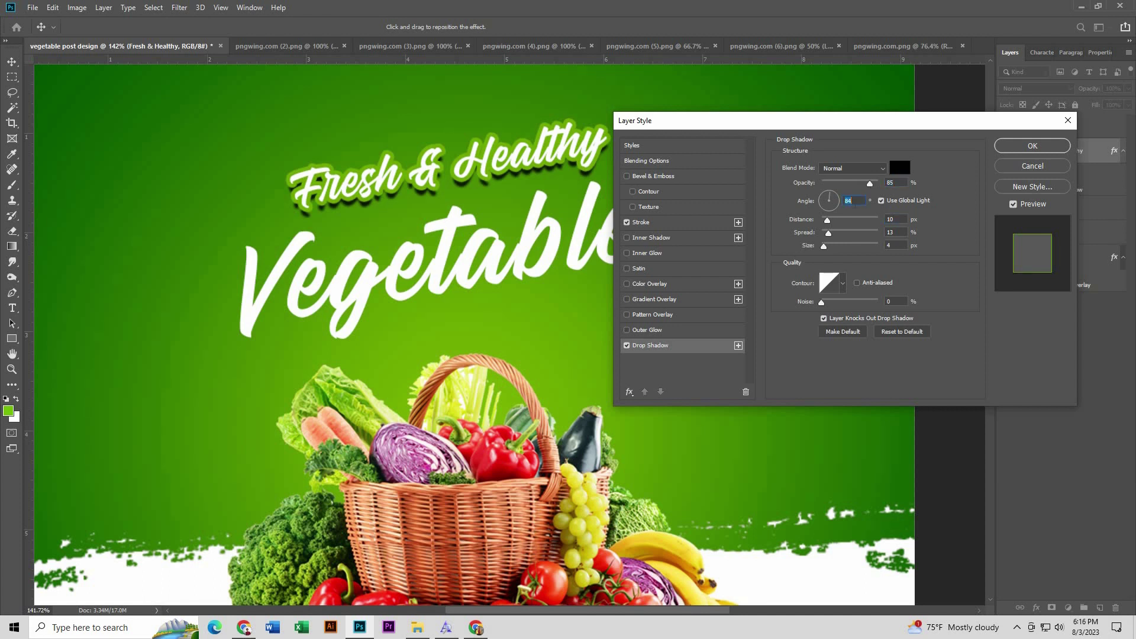
- Set the shadow angle to 105 with a smaller size, and apply the style
key("shift+Up")
key("shift+Up")
key("Up")
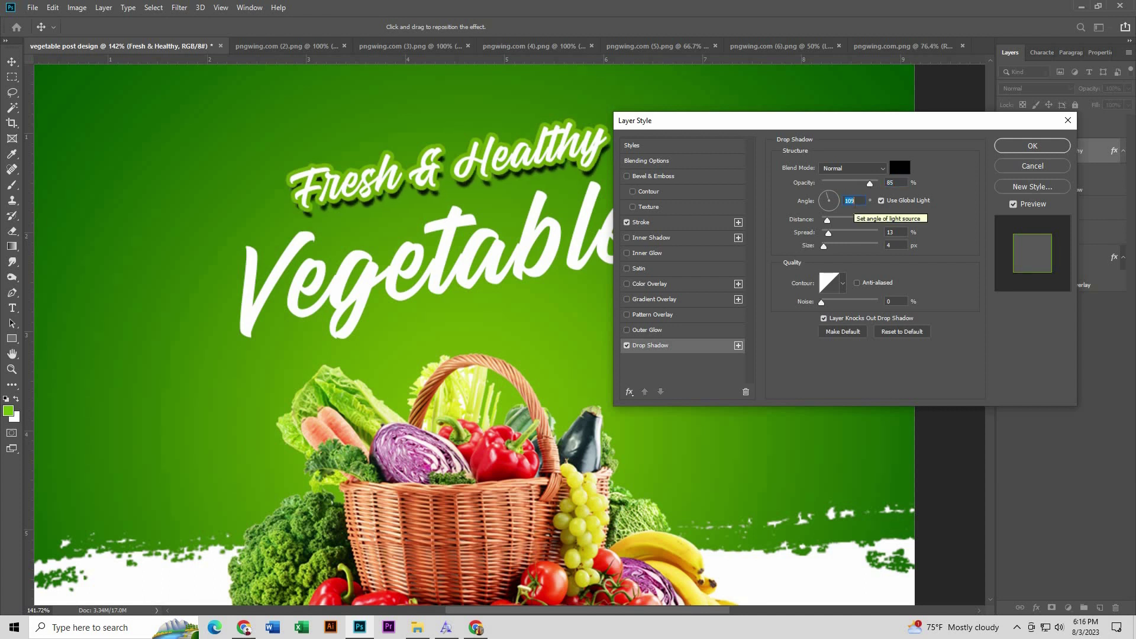
key("Up")
key("Up")
key("Up")
key("Tab")
key("Tab")
key("Tab")
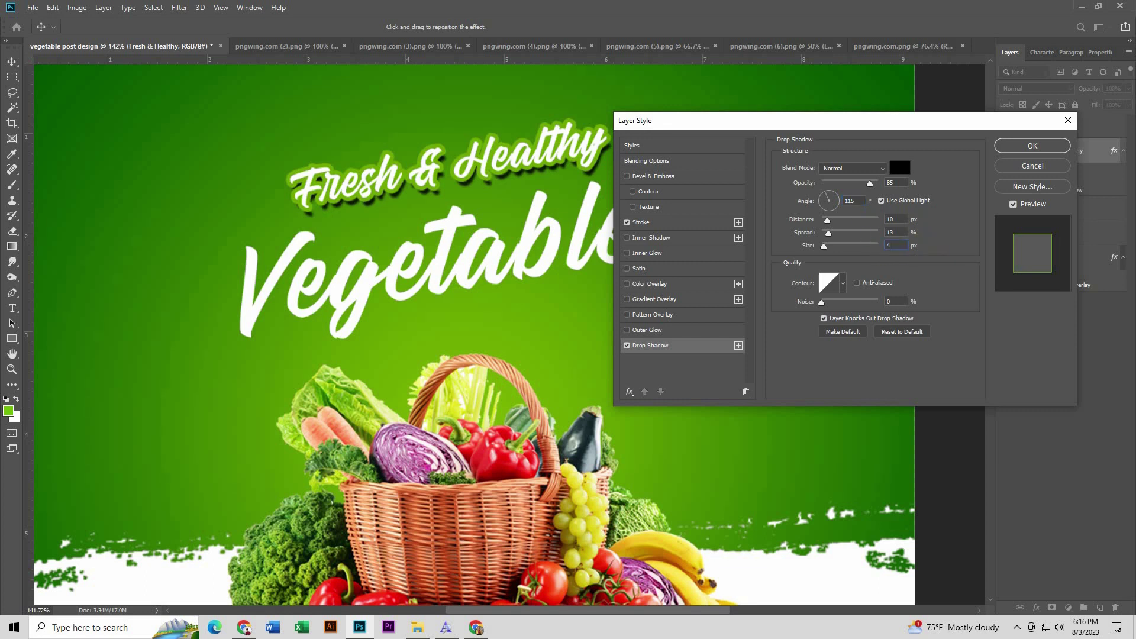
key("Down")
key("Down")
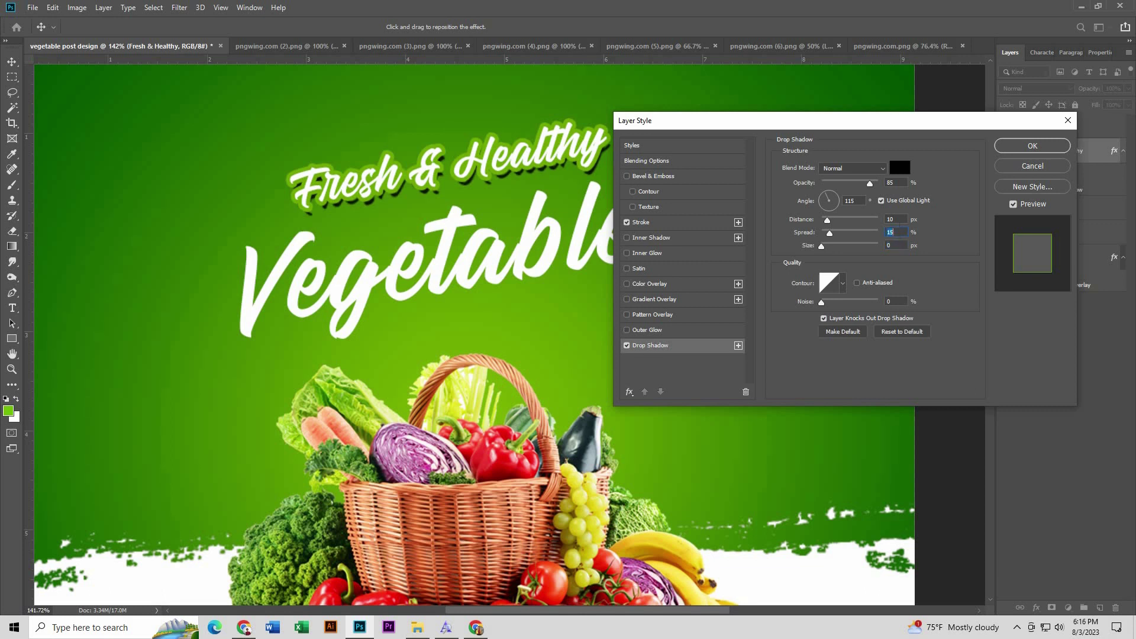
key("Up")
key("Up")
key("Up")
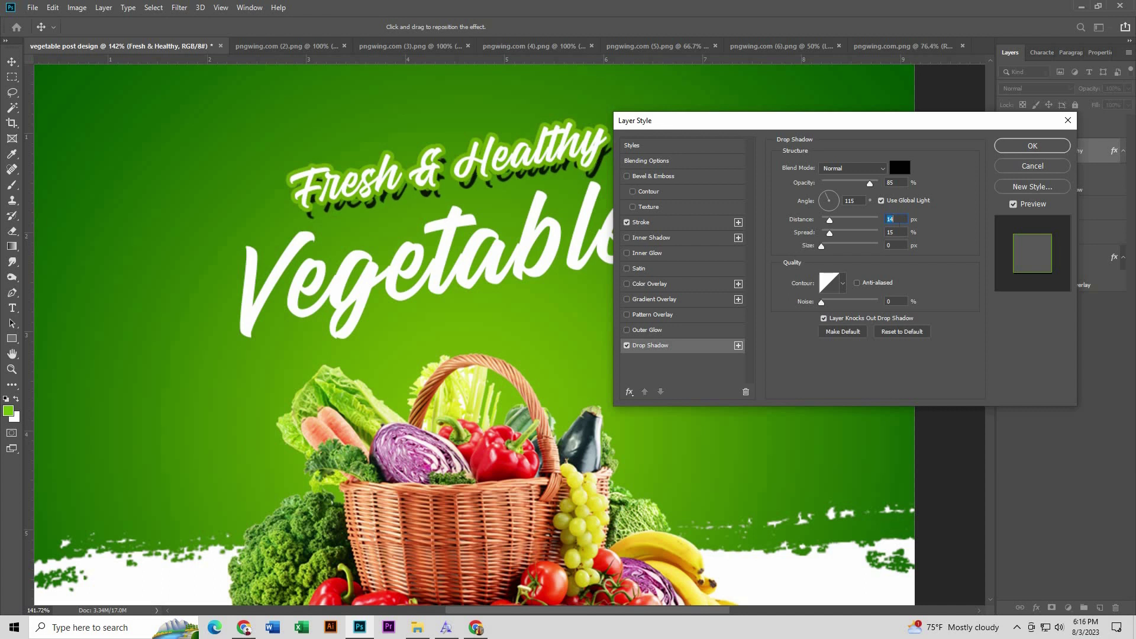
key("Down")
key("Down")
key("Down")
key("Down")
key("Down")
key("Down")
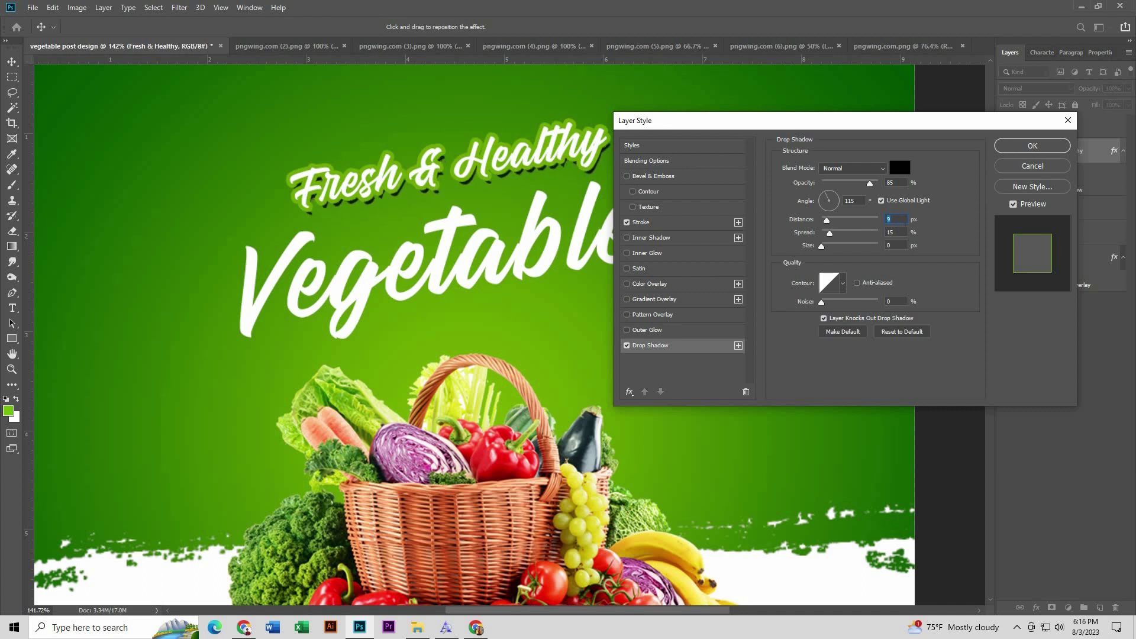
left_click(1032, 146)
scroll(533, 172, "down", 5)
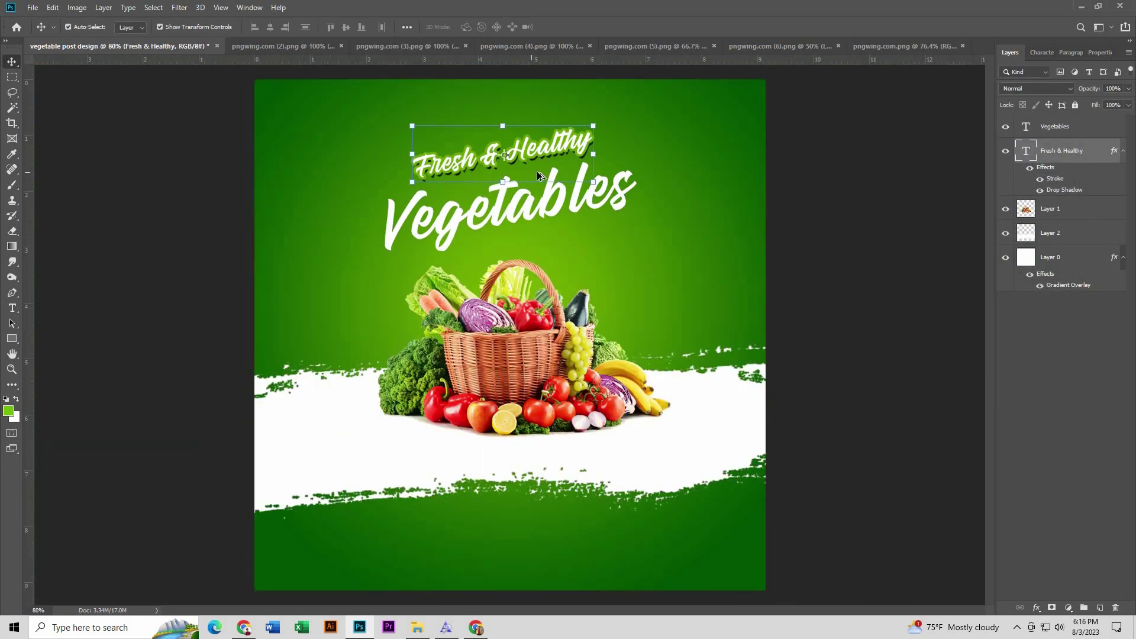
scroll(574, 157, "up", 4)
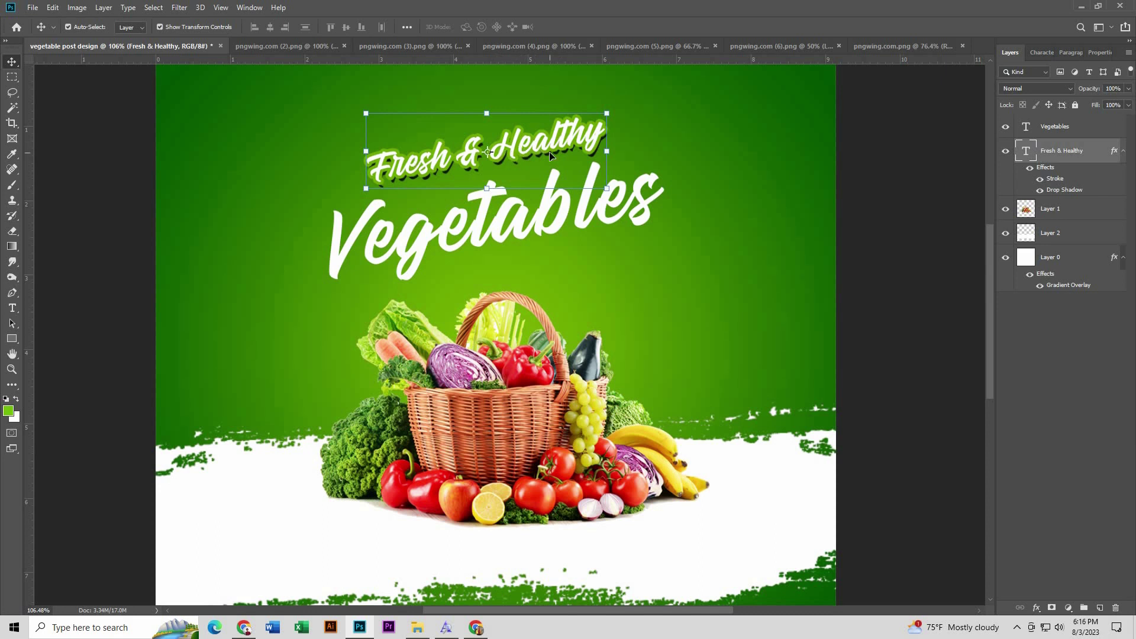
left_click(548, 234)
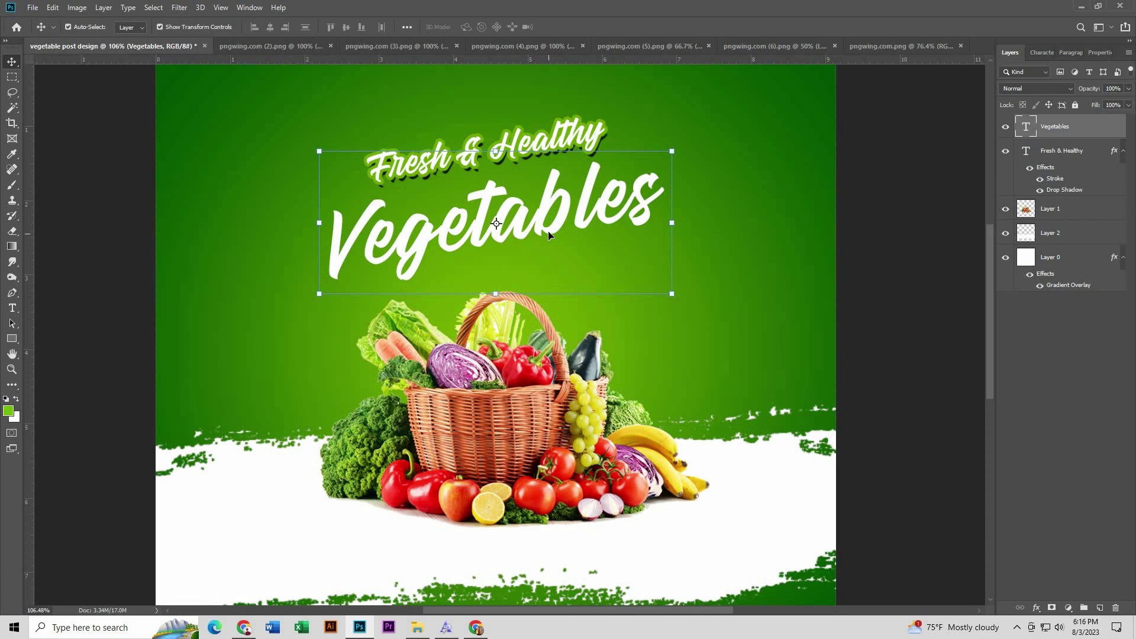
left_click(584, 150)
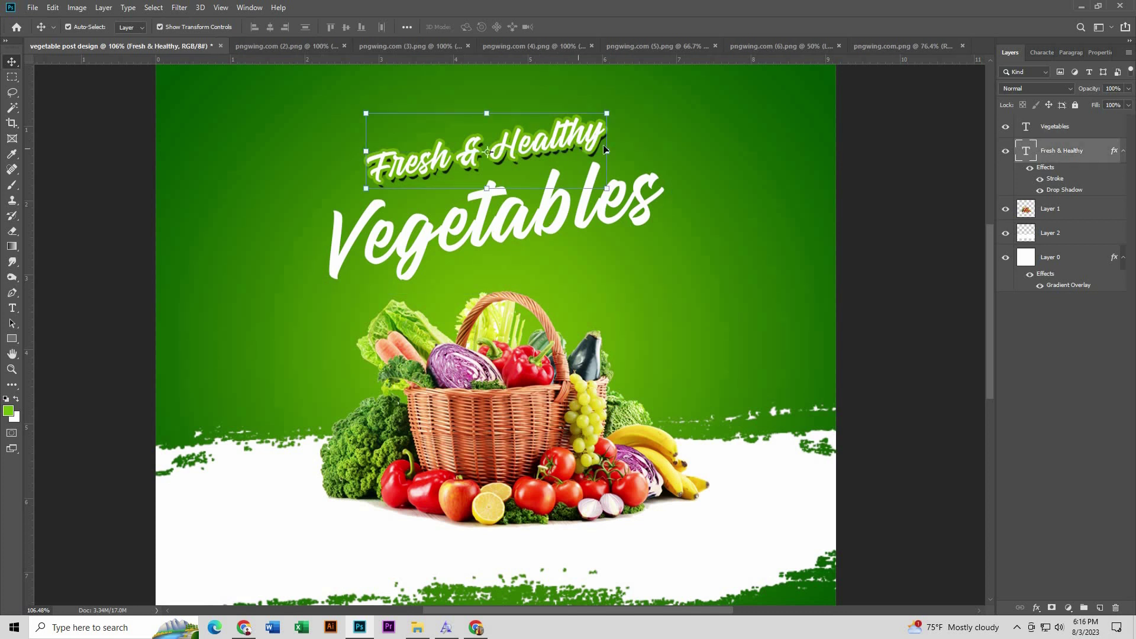
- Copy the Fresh & Healthy layer style and paste it onto the Vegetables layer
right_click(1093, 155)
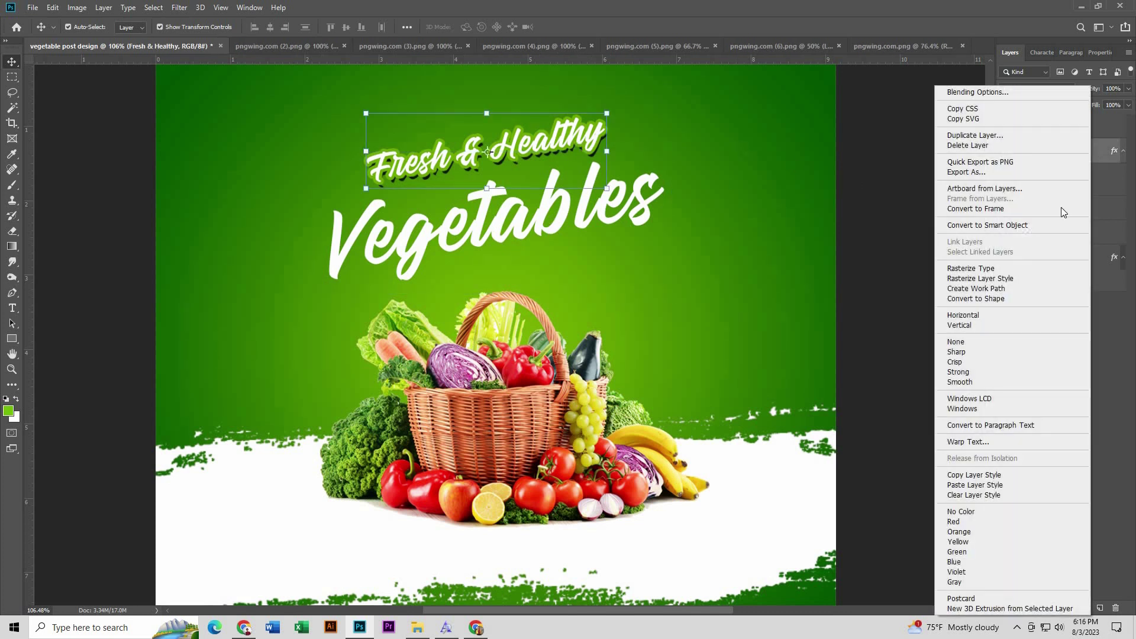
left_click(986, 475)
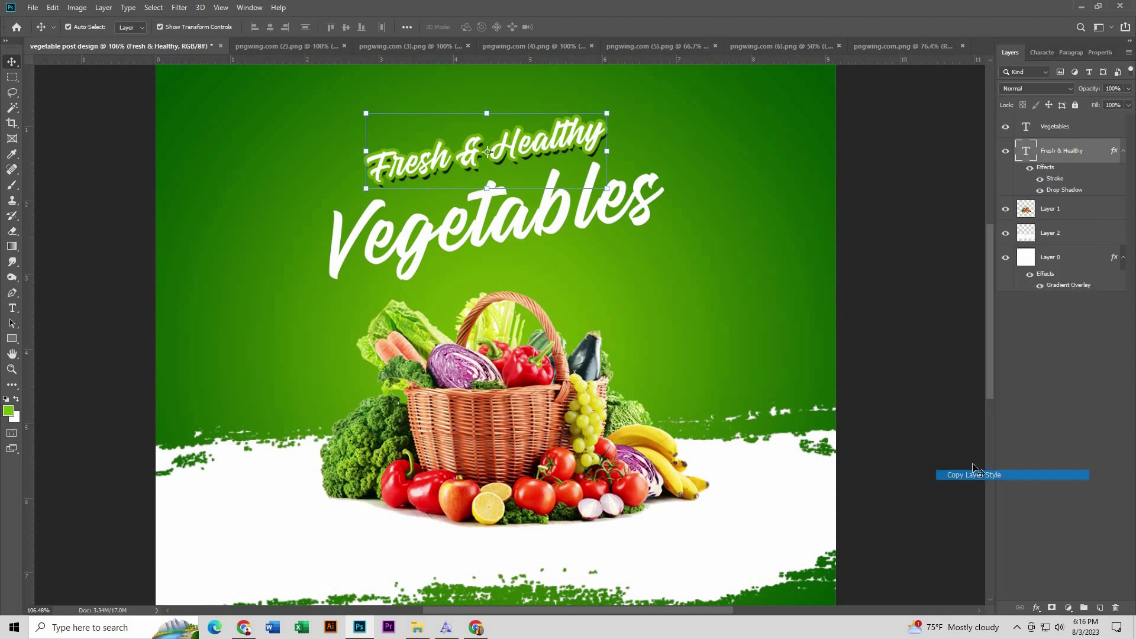
left_click(1083, 130)
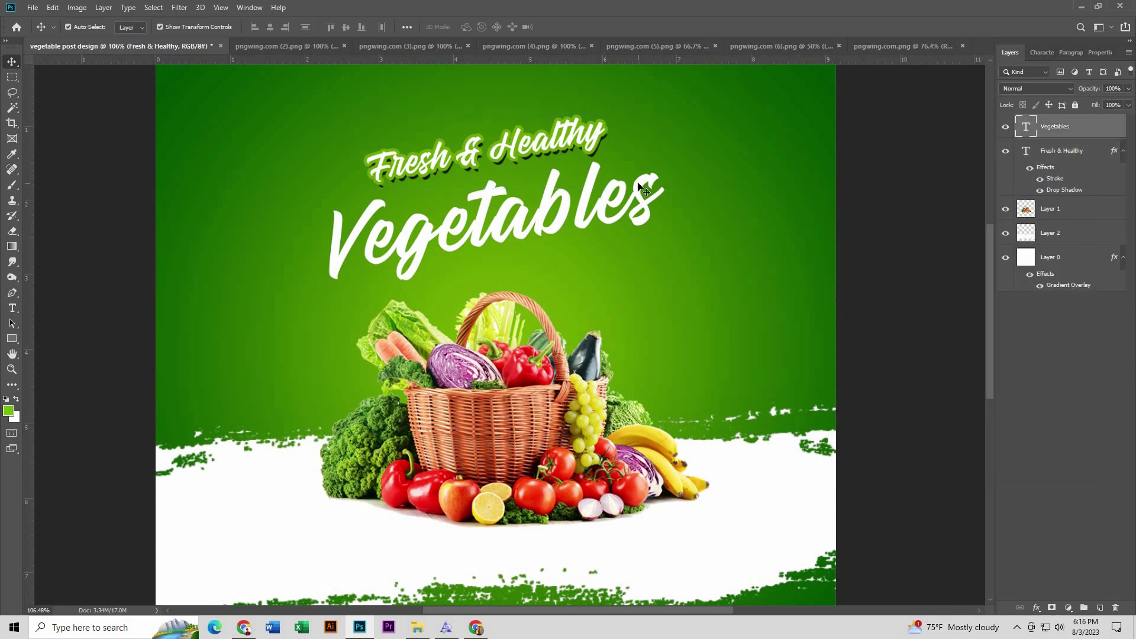
right_click(1081, 129)
left_click(963, 485)
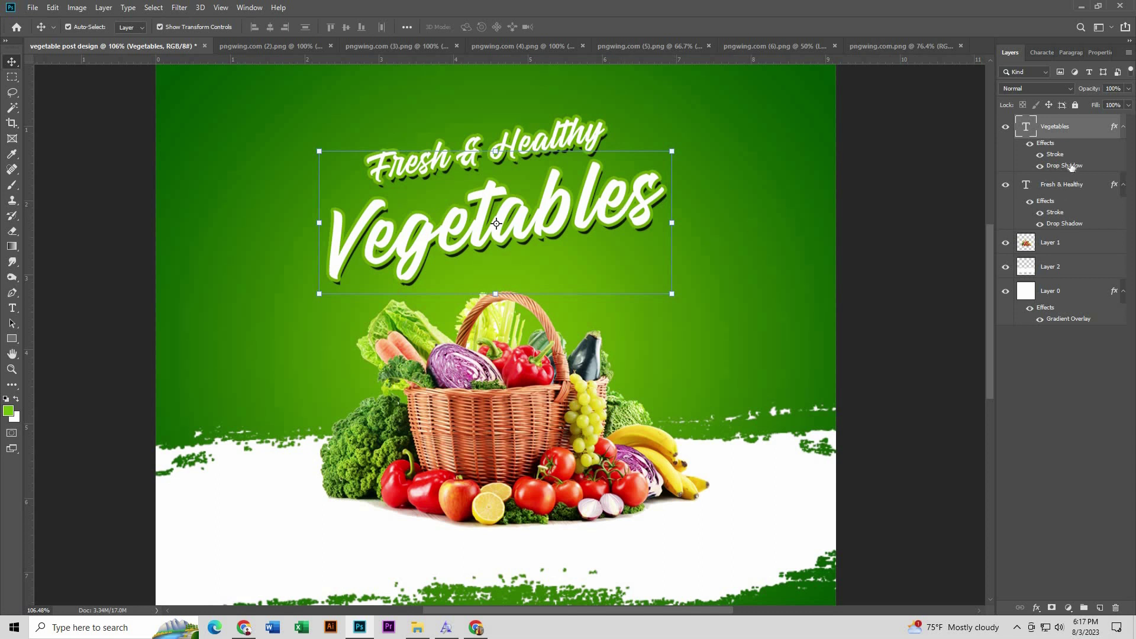
- Thicken the Vegetables stroke to 9 px
double_click(1066, 166)
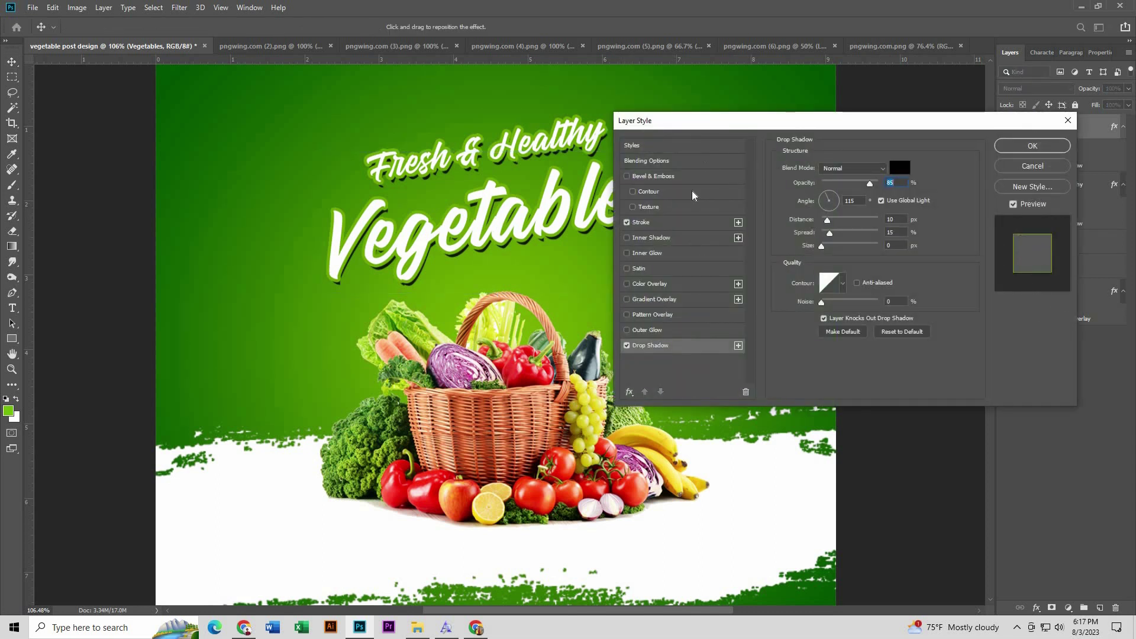
left_click(681, 223)
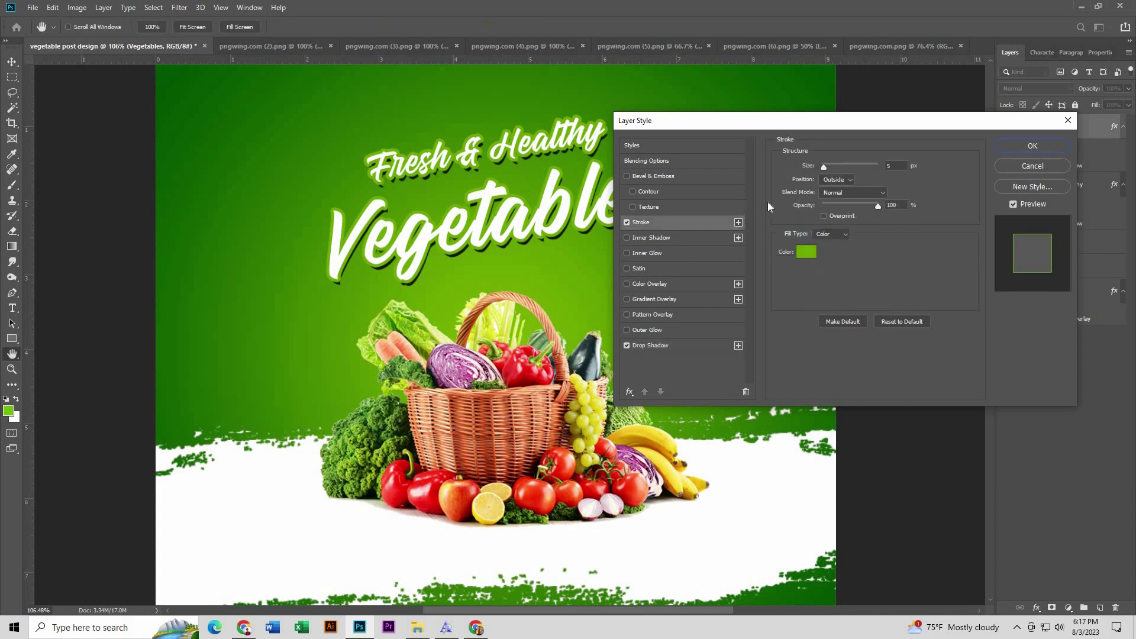
left_click(890, 166)
key("Up")
key("Up")
key("Up")
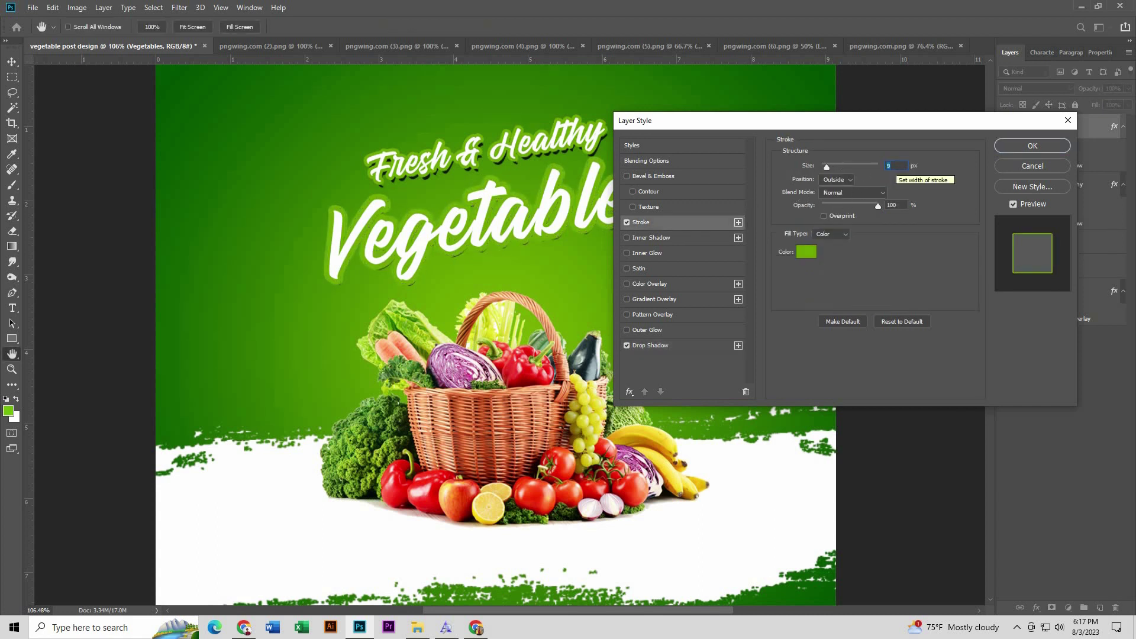
- Set the Vegetables drop shadow to 18 px distance and 100% opacity, and apply it
left_click(687, 345)
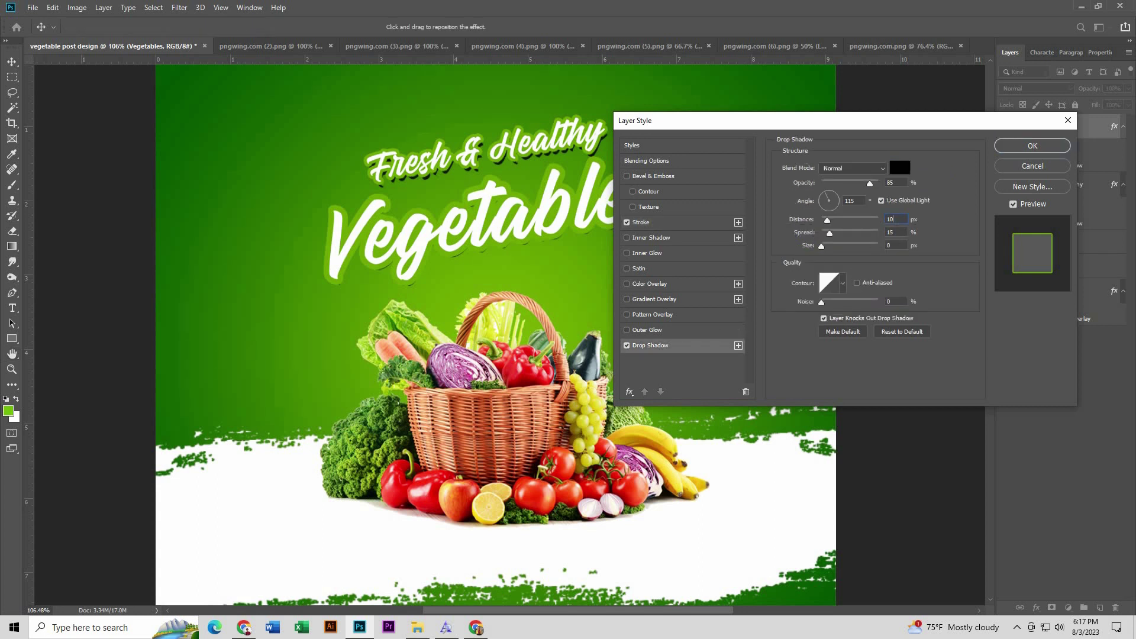
left_click(891, 219)
key("Up")
key("Up")
key("Up")
key("Up")
key("Up")
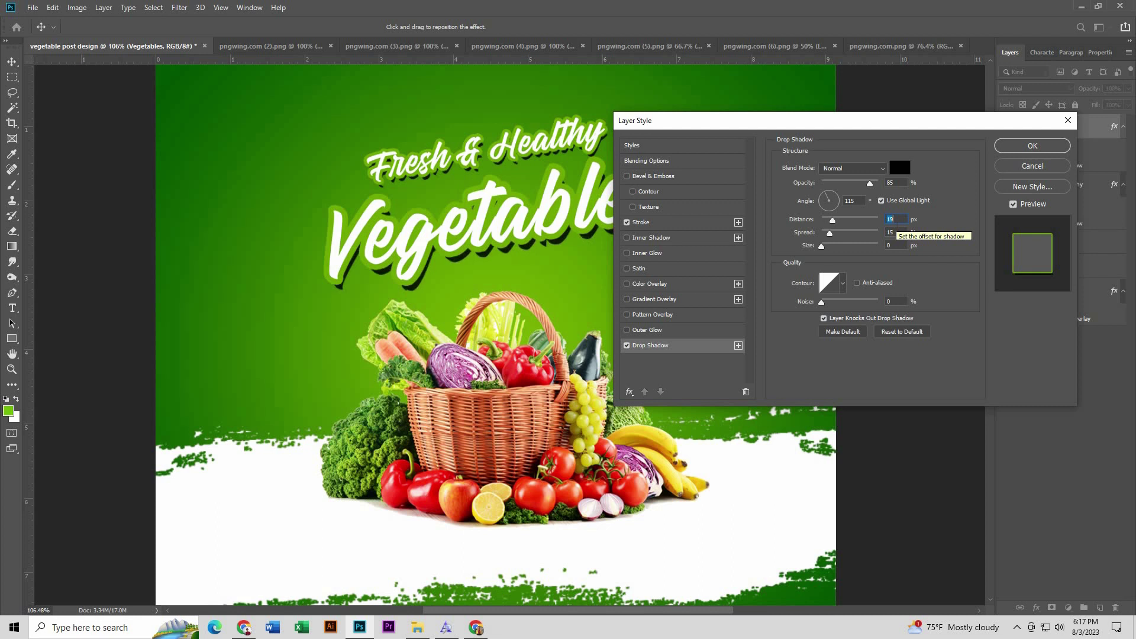
key("Up")
key("Up")
key("Down")
key("Down")
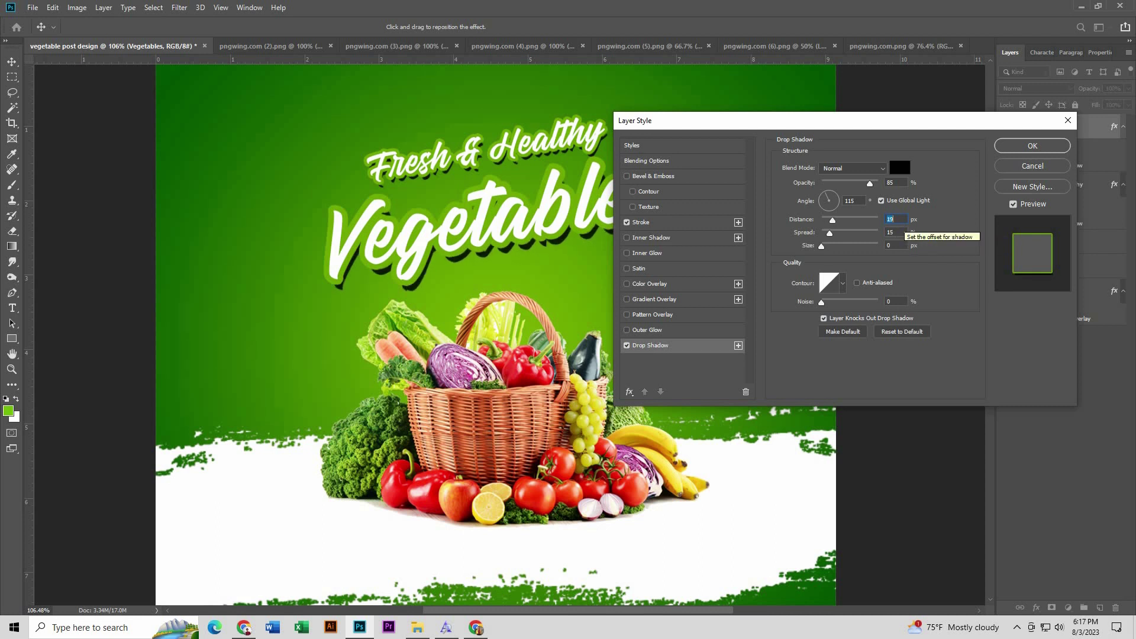
key("Down")
key("Down")
left_click(890, 183)
key("shift+Up")
key("shift+Up")
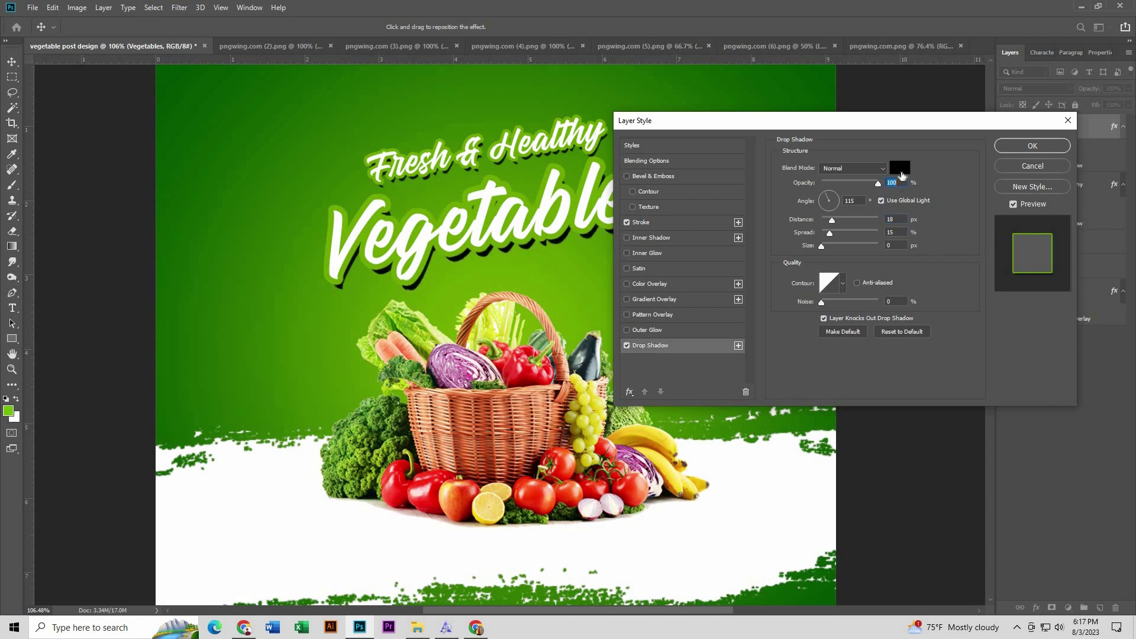
left_click_drag(884, 125, 530, 254)
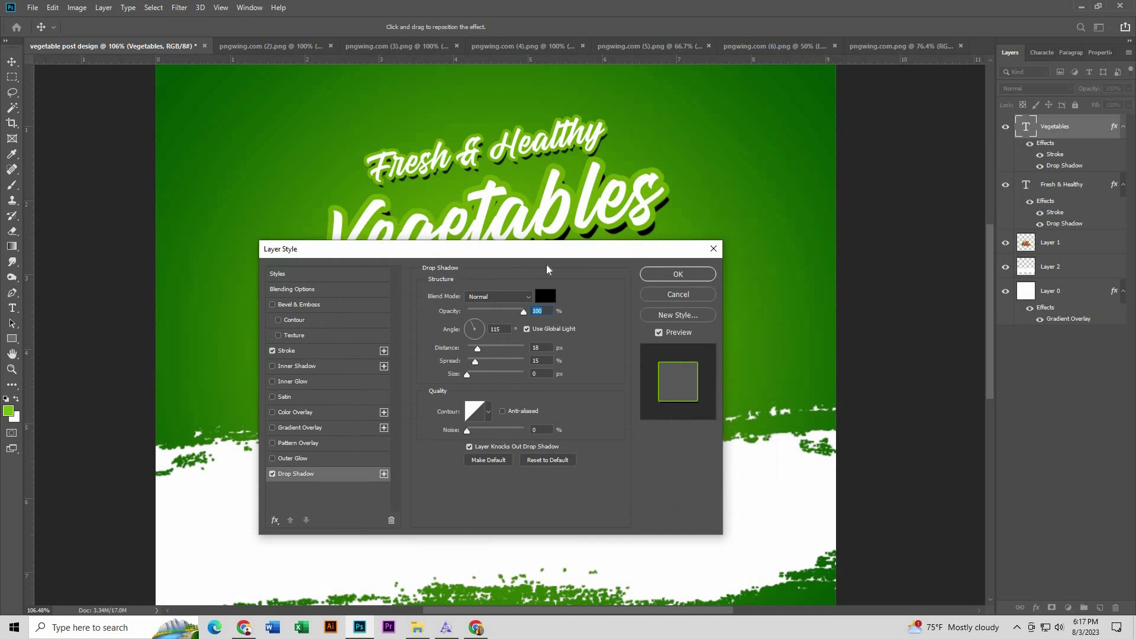
left_click(672, 275)
key("ctrl+0")
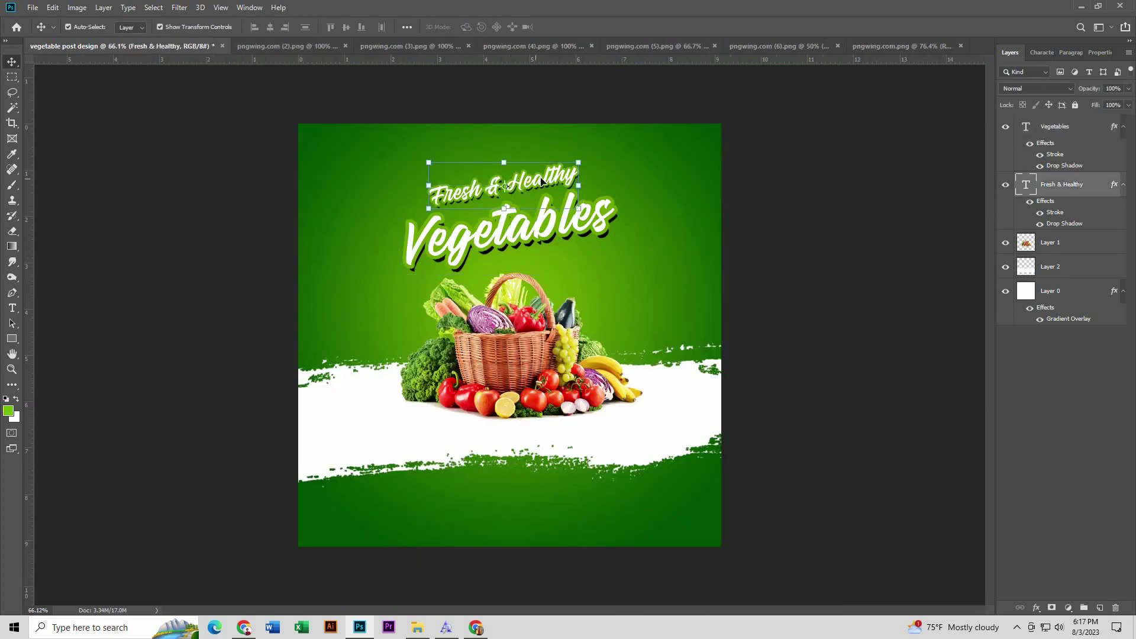
- Nudge the headline up-right and place the mint leaf, scaled, in the top-left corner
left_click_drag(524, 186, 541, 176)
key("ctrl+minus")
left_click(266, 49)
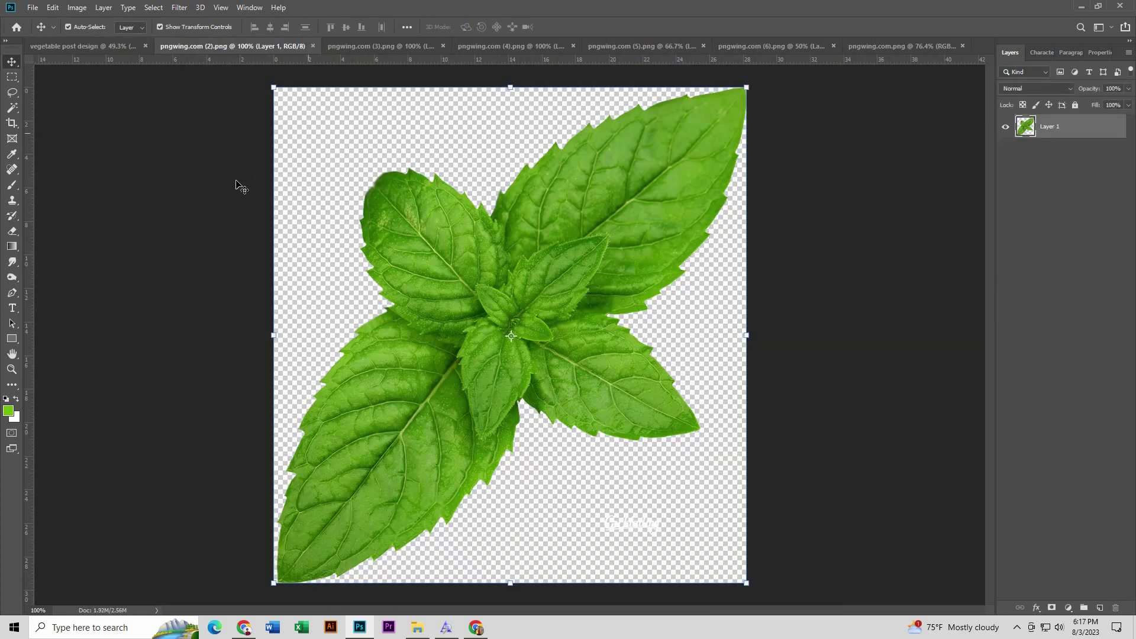
key("ctrl+0")
left_click_drag(292, 133, 477, 243)
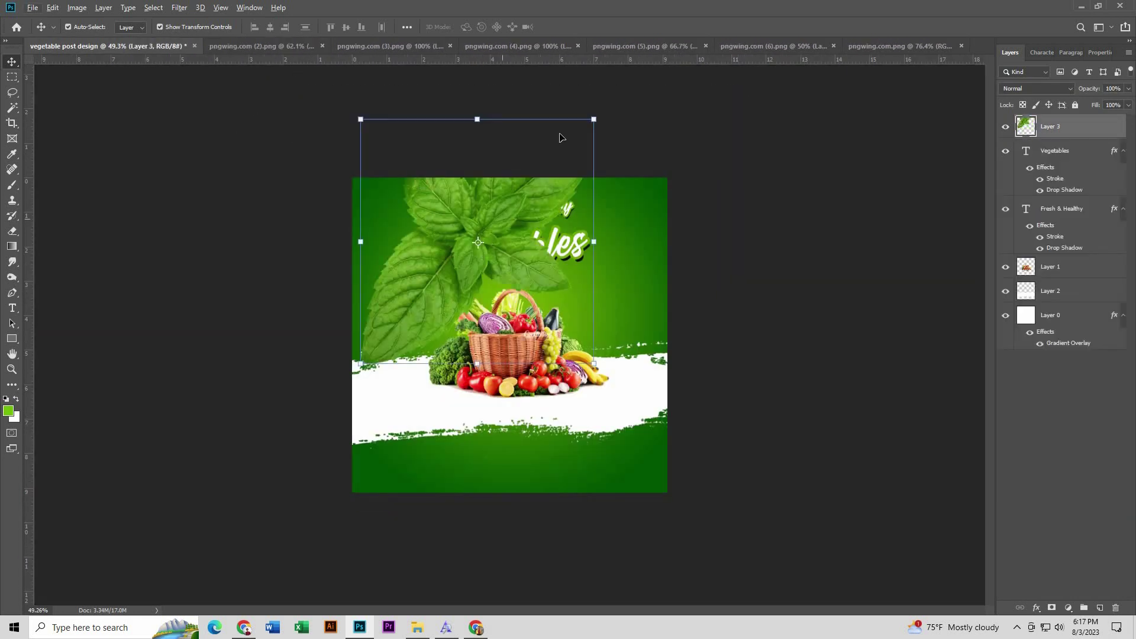
mouse_move(595, 118)
left_mouse_down()
mouse_move(434, 302)
mouse_move(408, 199)
mouse_move(444, 238)
mouse_move(424, 267)
mouse_move(379, 220)
mouse_move(425, 225)
mouse_move(396, 218)
left_mouse_up()
key("Return")
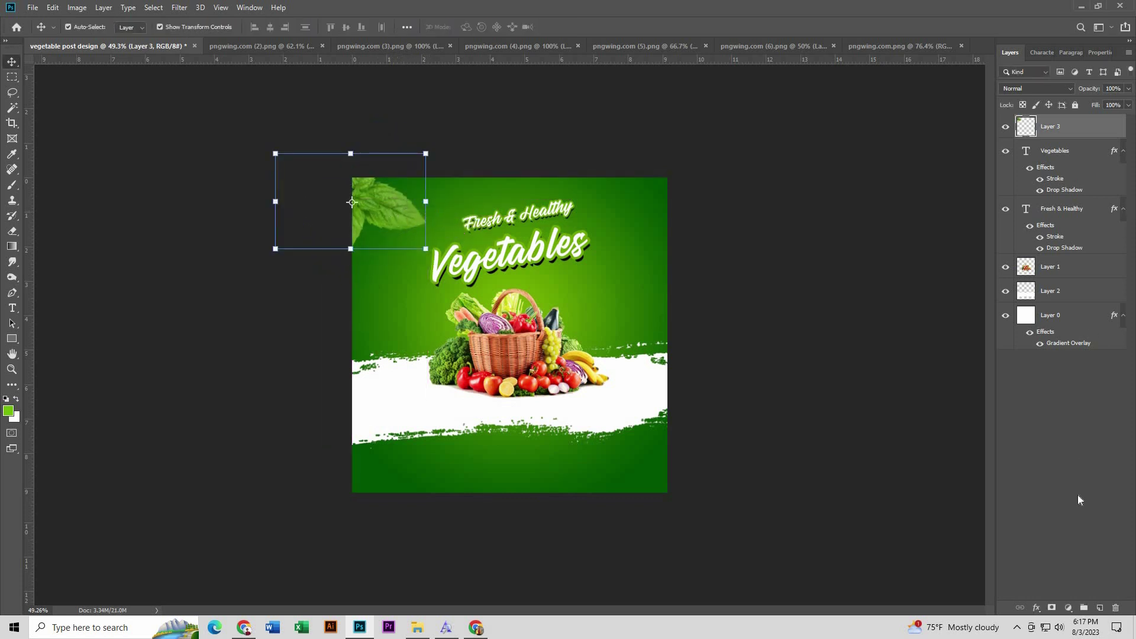
left_click(1070, 607)
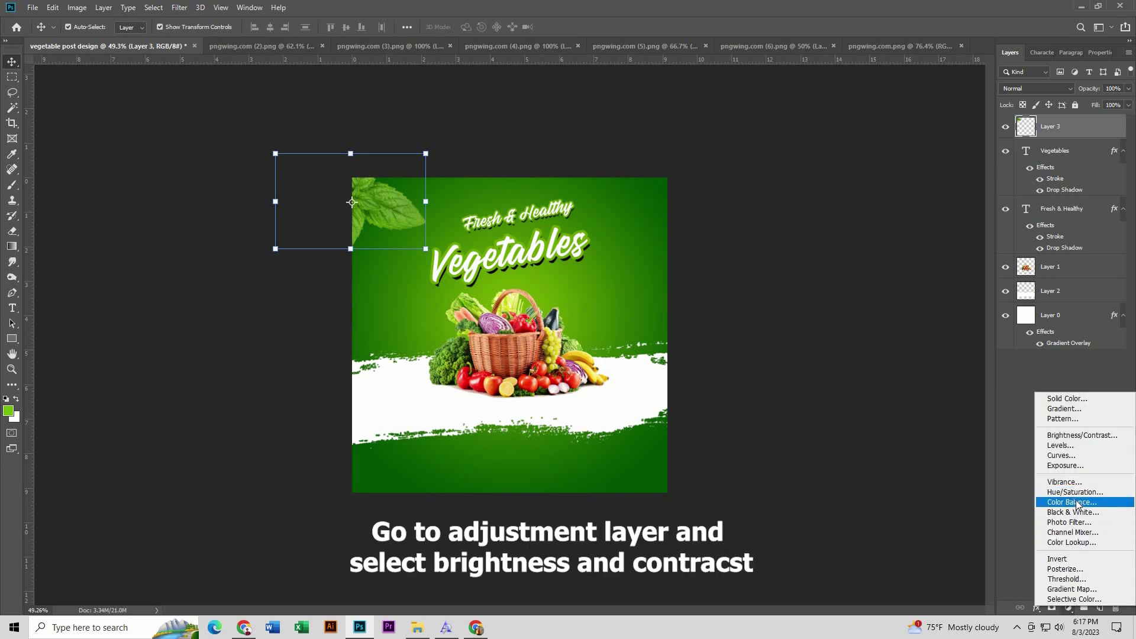
- Add a Brightness/Contrast adjustment to the leaf with brightness 34 and contrast 35
left_click(1081, 437)
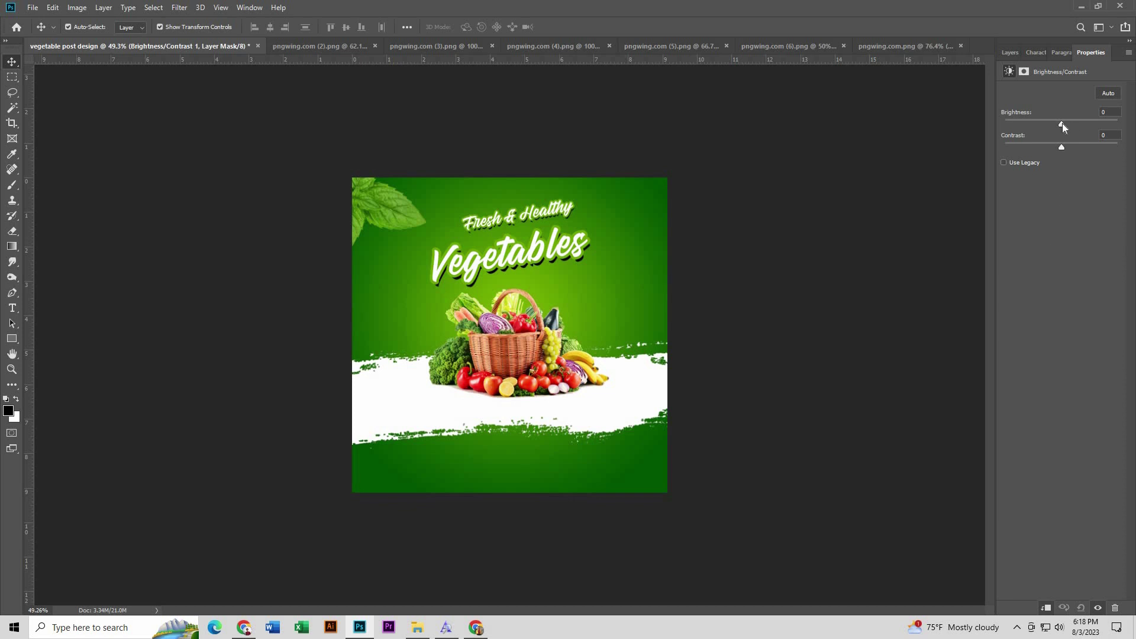
left_click_drag(1064, 123, 1074, 123)
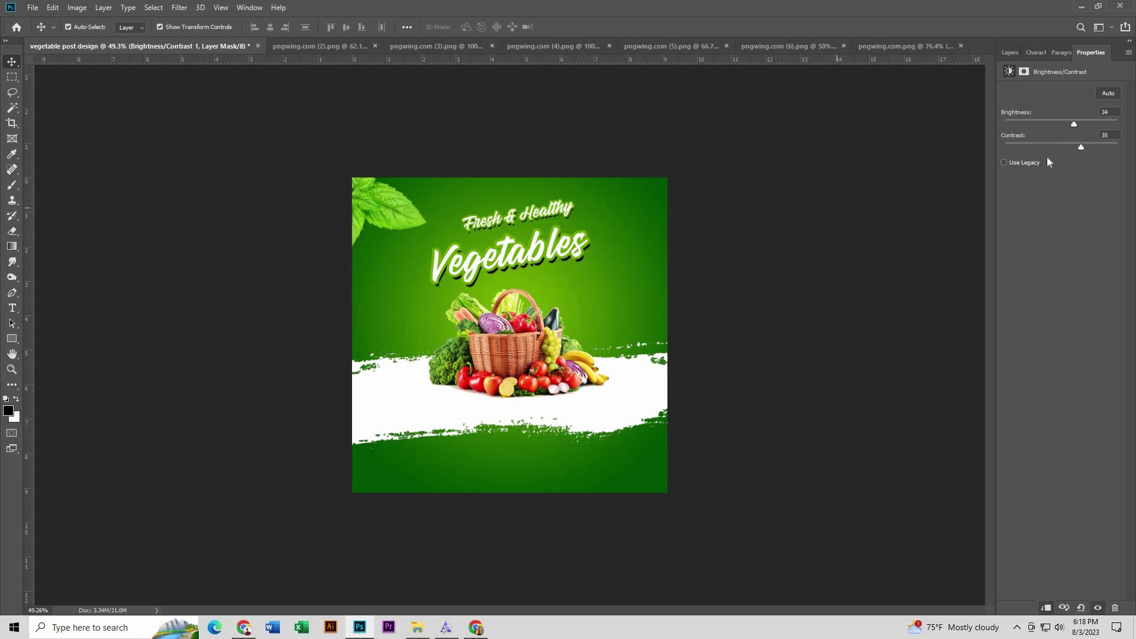
left_click(1010, 54)
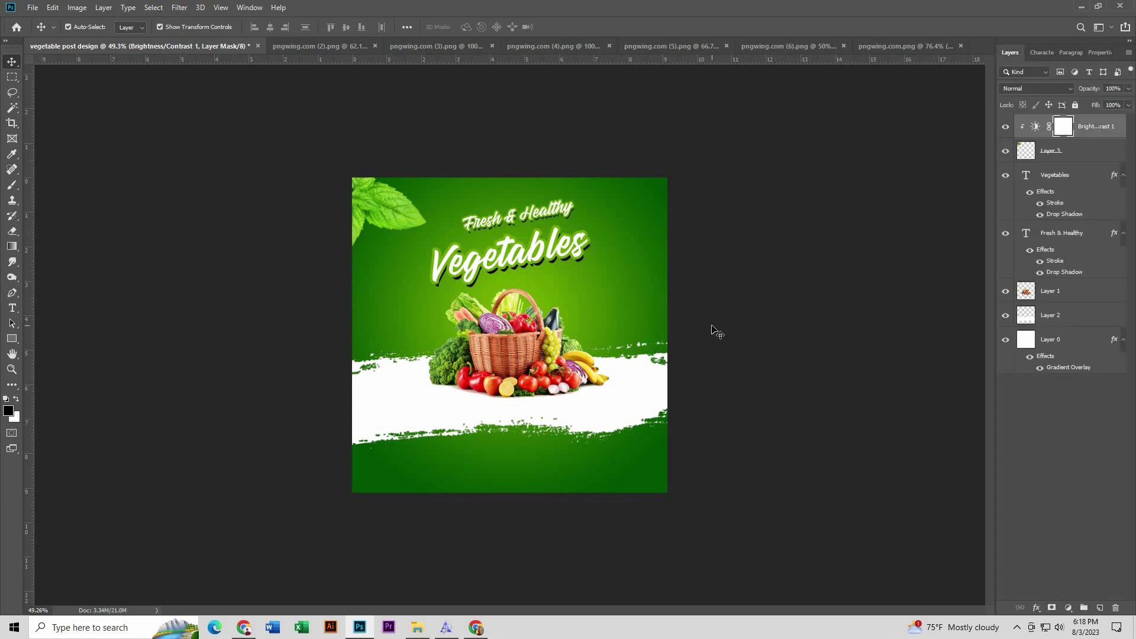
scroll(424, 239, "down", 2)
scroll(499, 241, "up", 1)
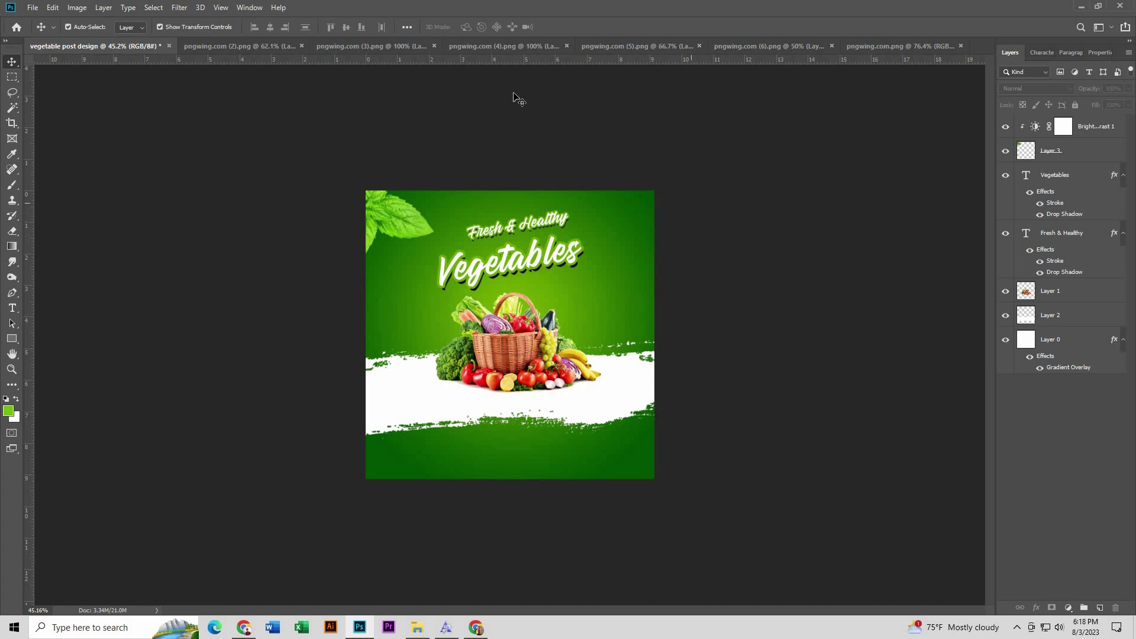
left_click(257, 48)
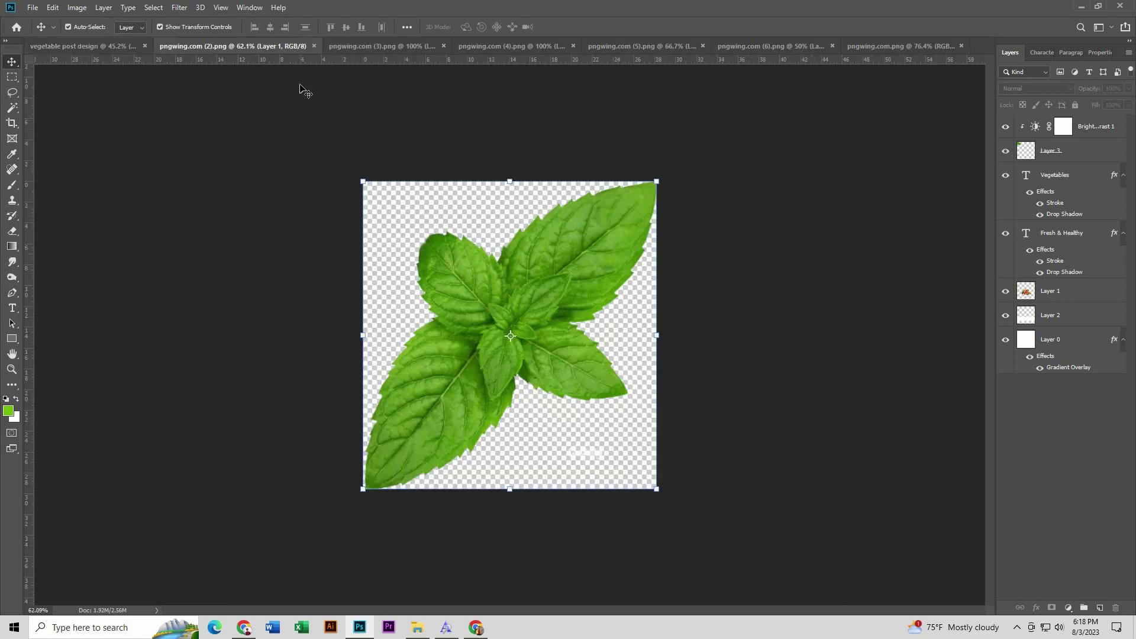
- Copy the tomato into the post, shrink it, and push it into the top-right corner
left_click(314, 46)
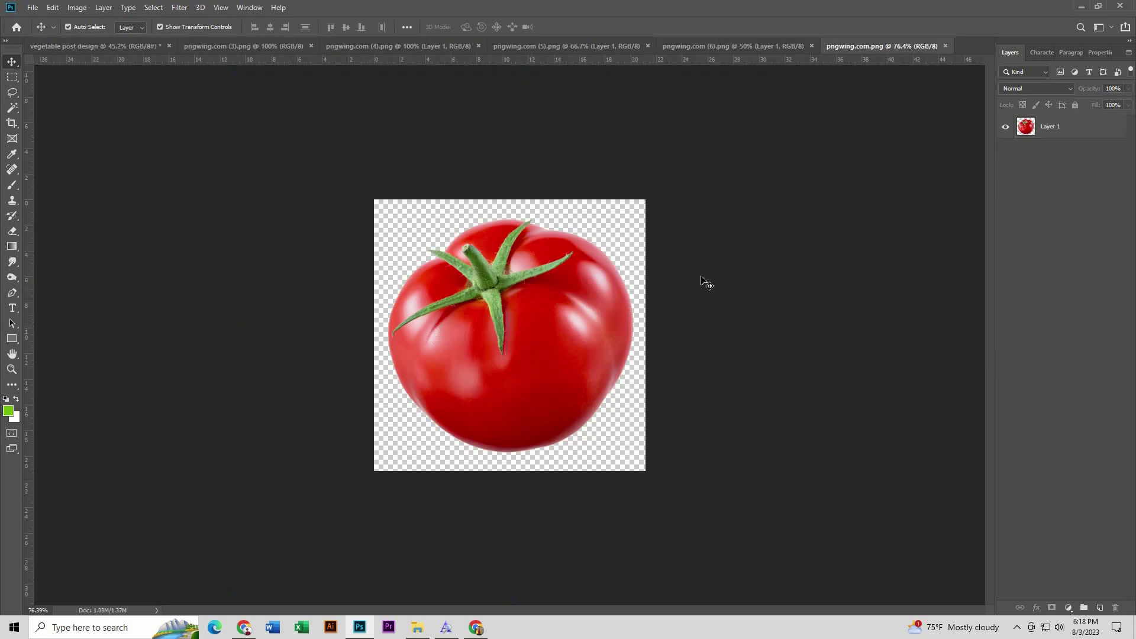
left_click_drag(531, 281, 611, 326)
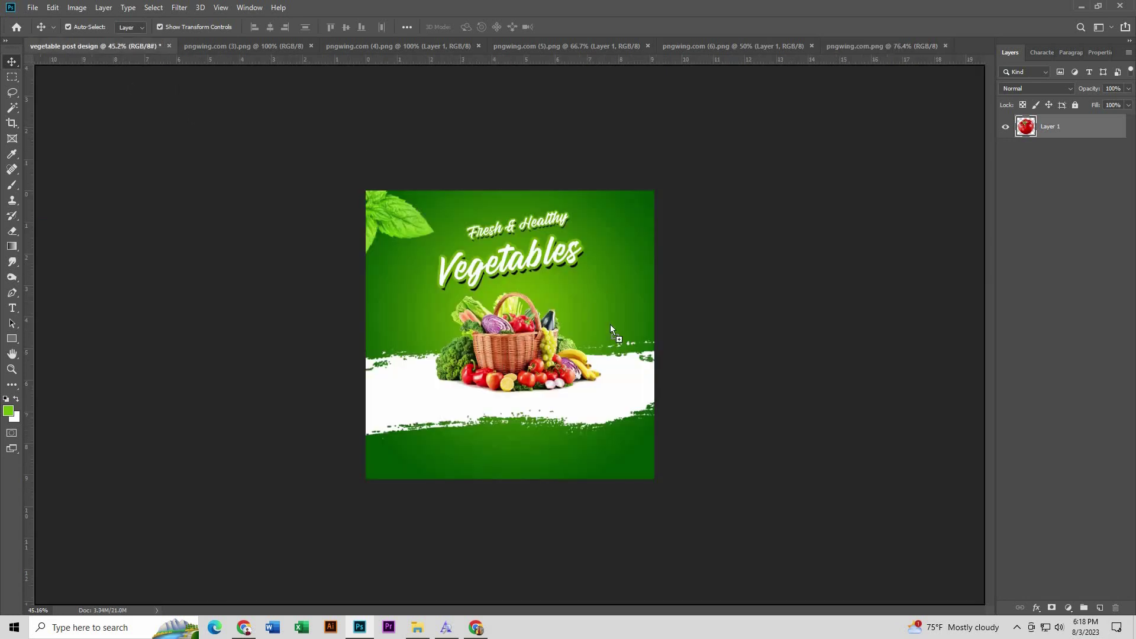
key("ctrl+plus")
left_click_drag(738, 228, 646, 246)
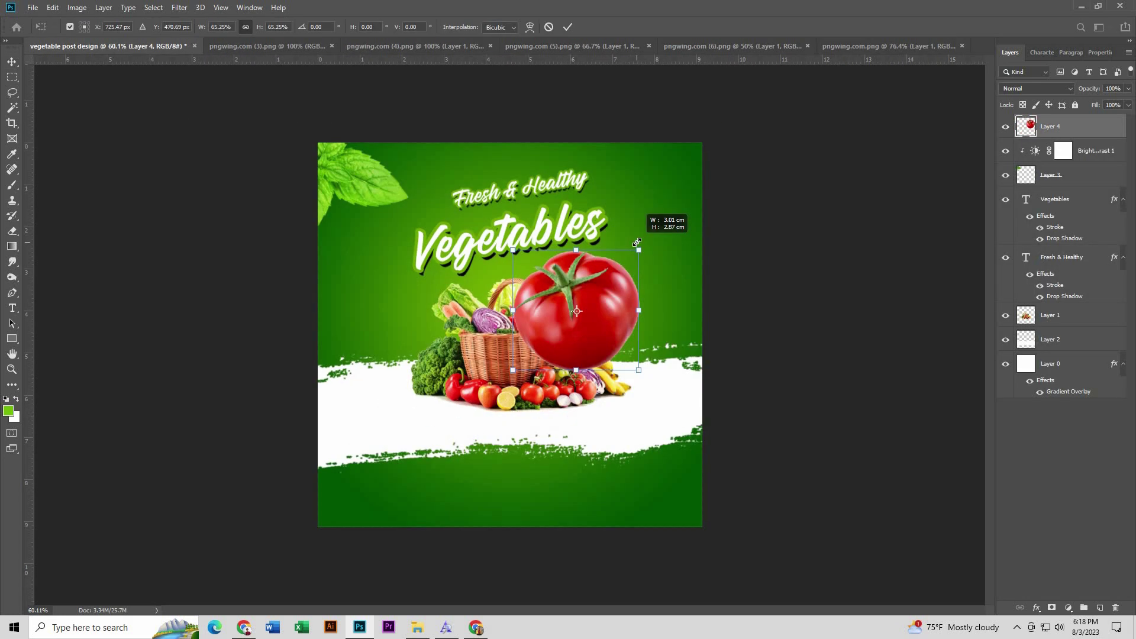
key("Return")
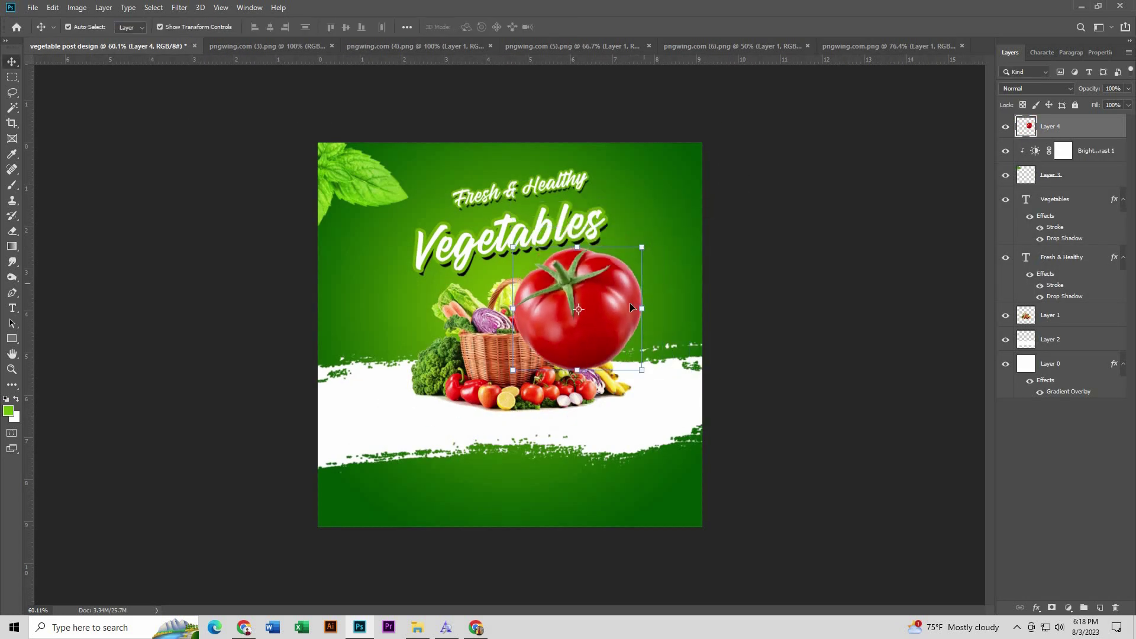
left_click_drag(629, 303, 740, 160)
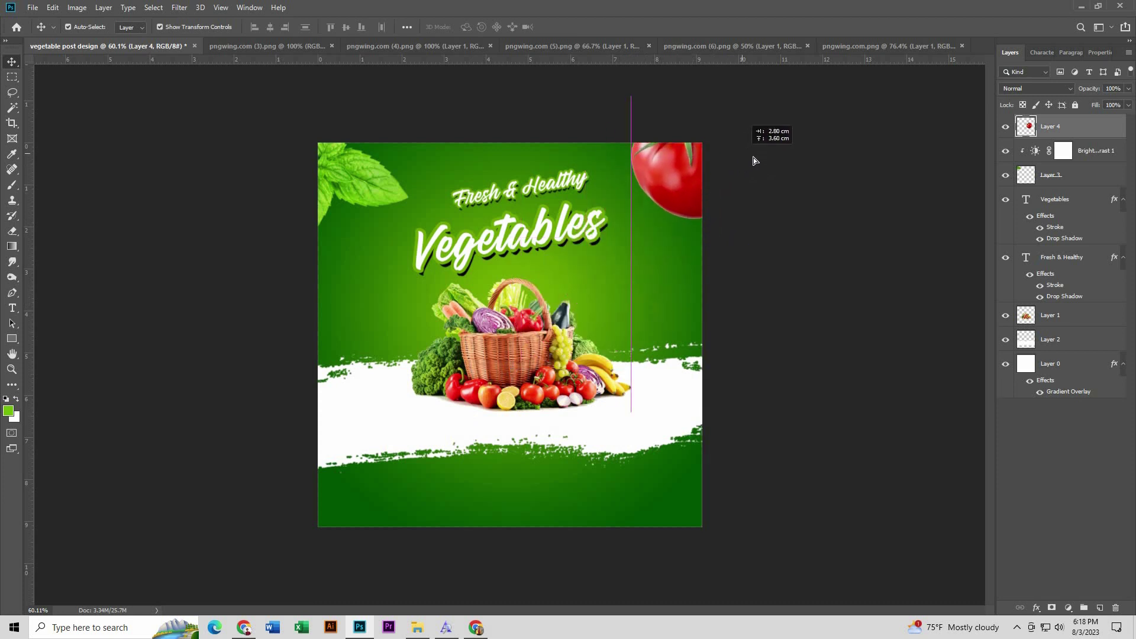
left_click_drag(740, 160, 769, 166)
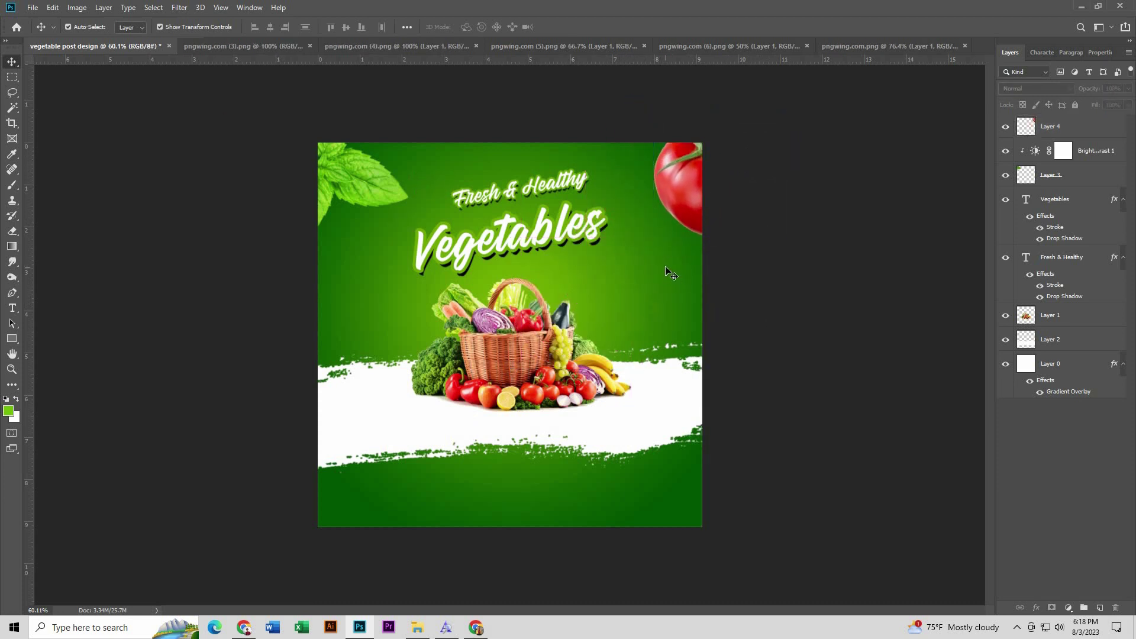
key("ctrl+minus")
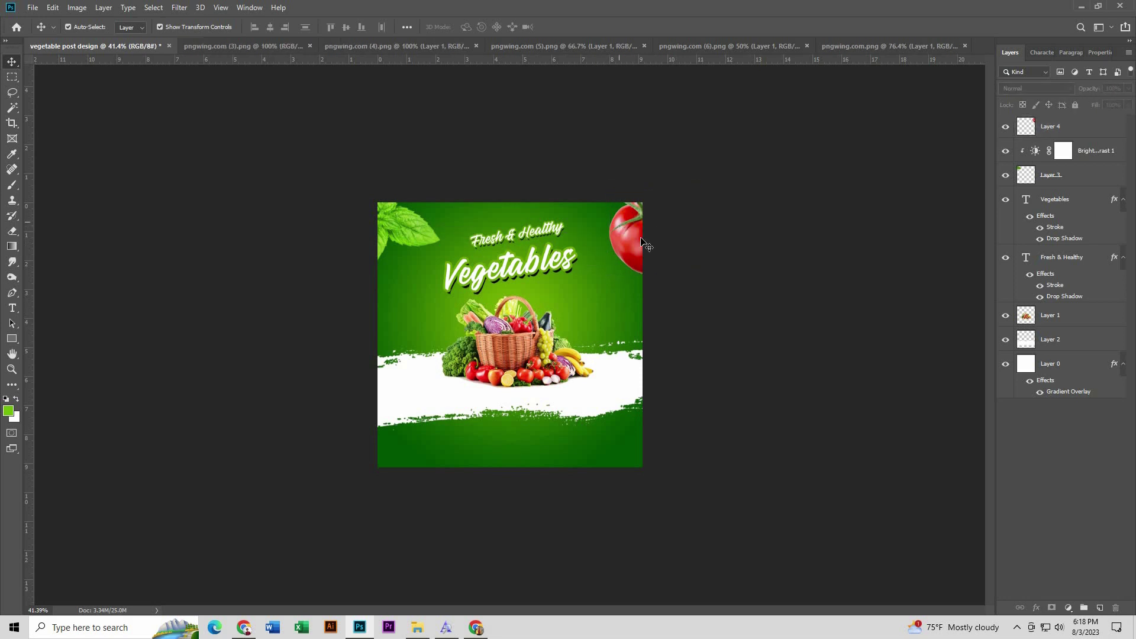
scroll(662, 214, "up", 2)
left_click_drag(662, 215, 669, 207)
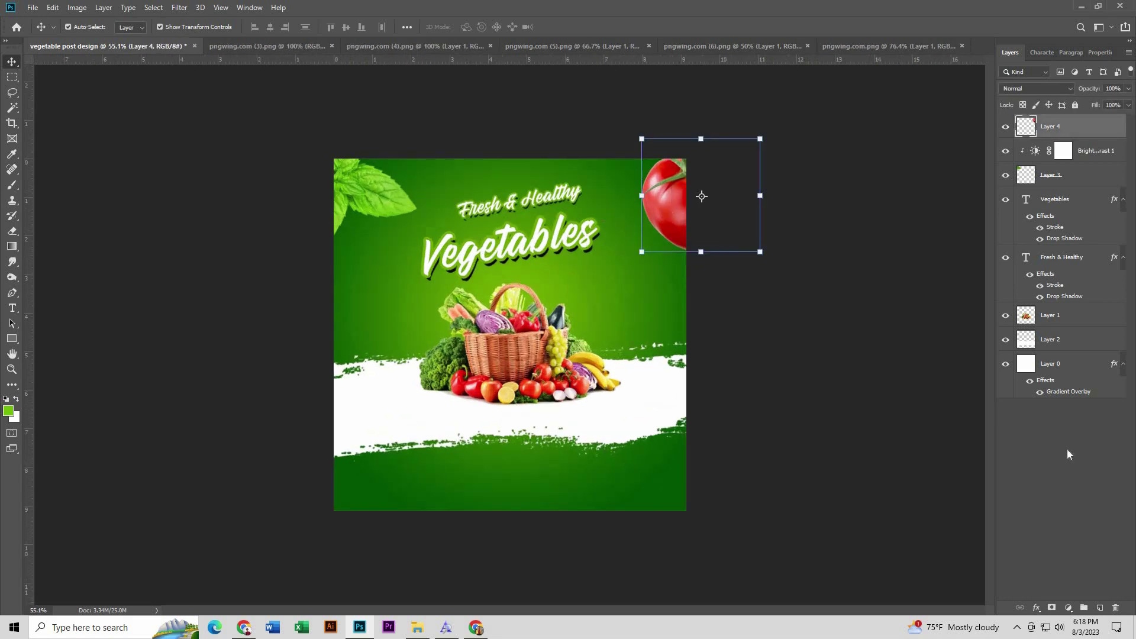
left_click(1065, 609)
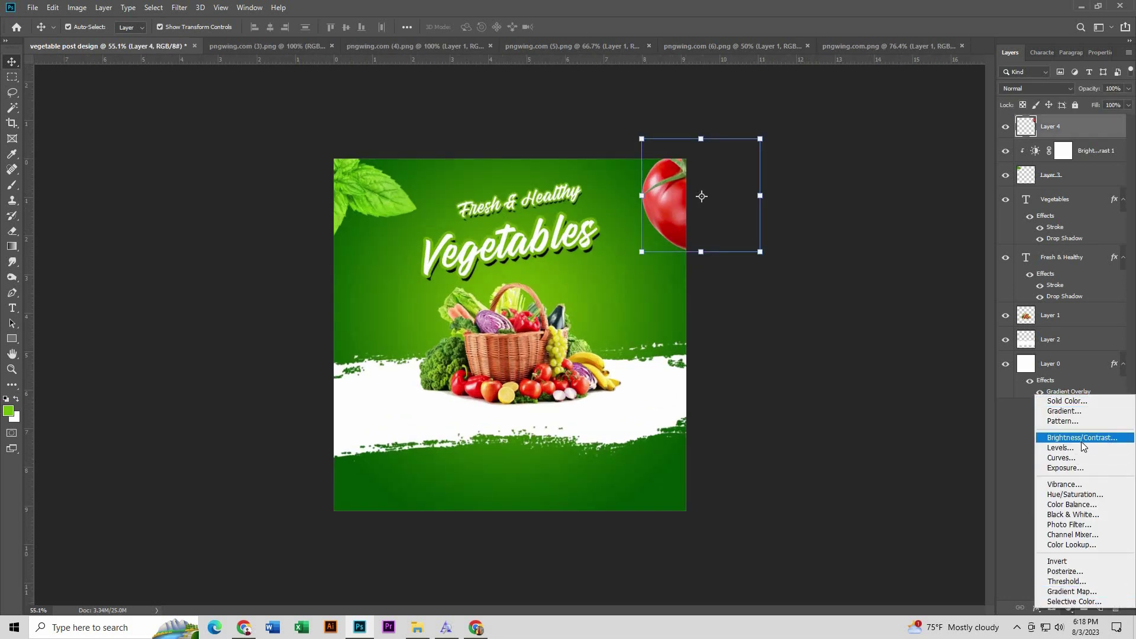
- Clip a Brightness/Contrast adjustment to the tomato with brightness -35 and contrast 32
left_click(1082, 442)
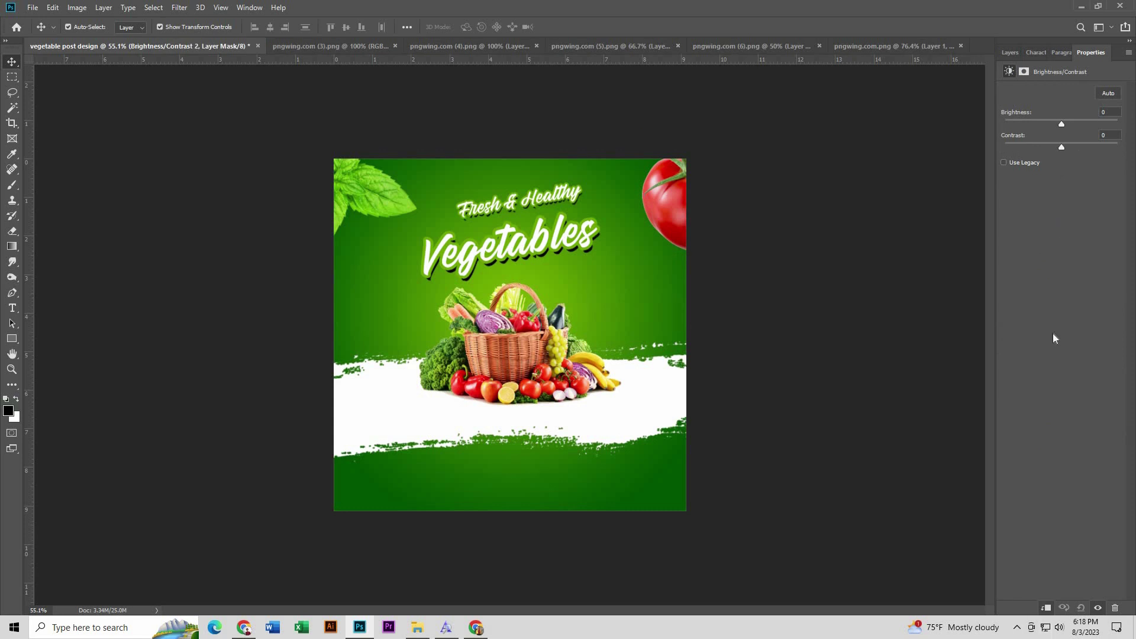
left_click_drag(1061, 123, 1052, 126)
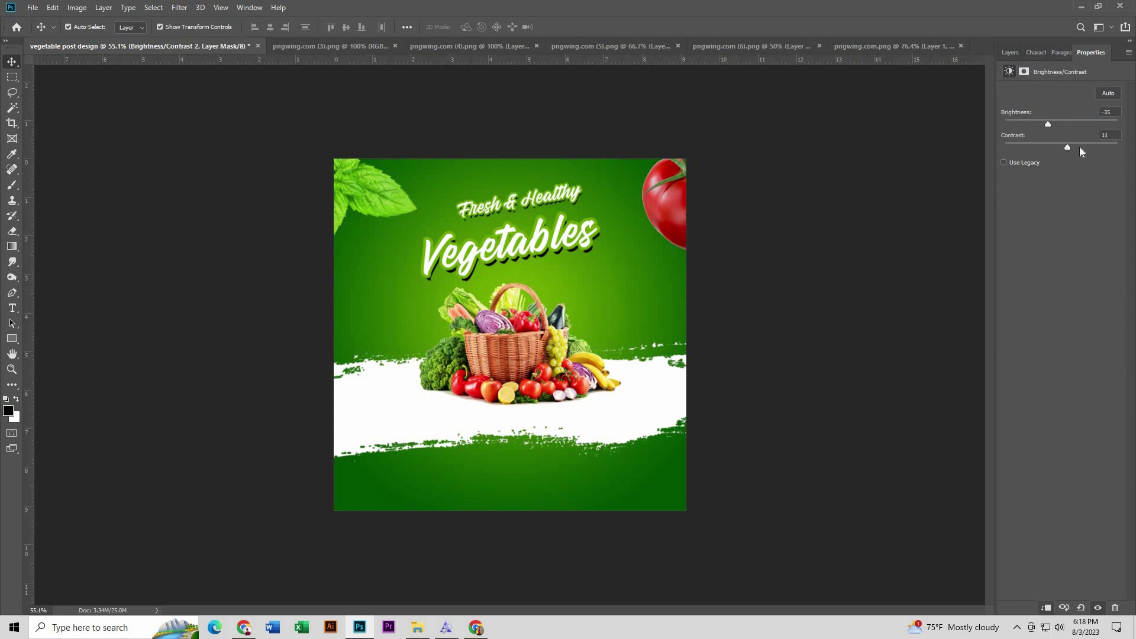
left_click(1010, 52)
scroll(579, 292, "down", 2)
scroll(497, 255, "up", 1)
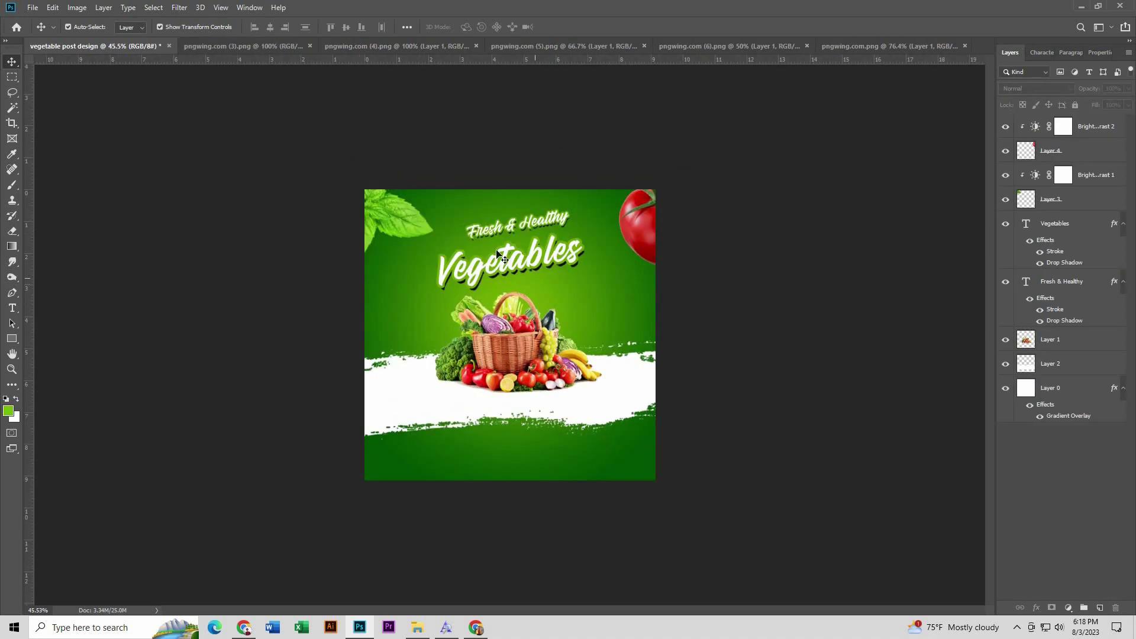
left_click(425, 230)
scroll(425, 231, "up", 2)
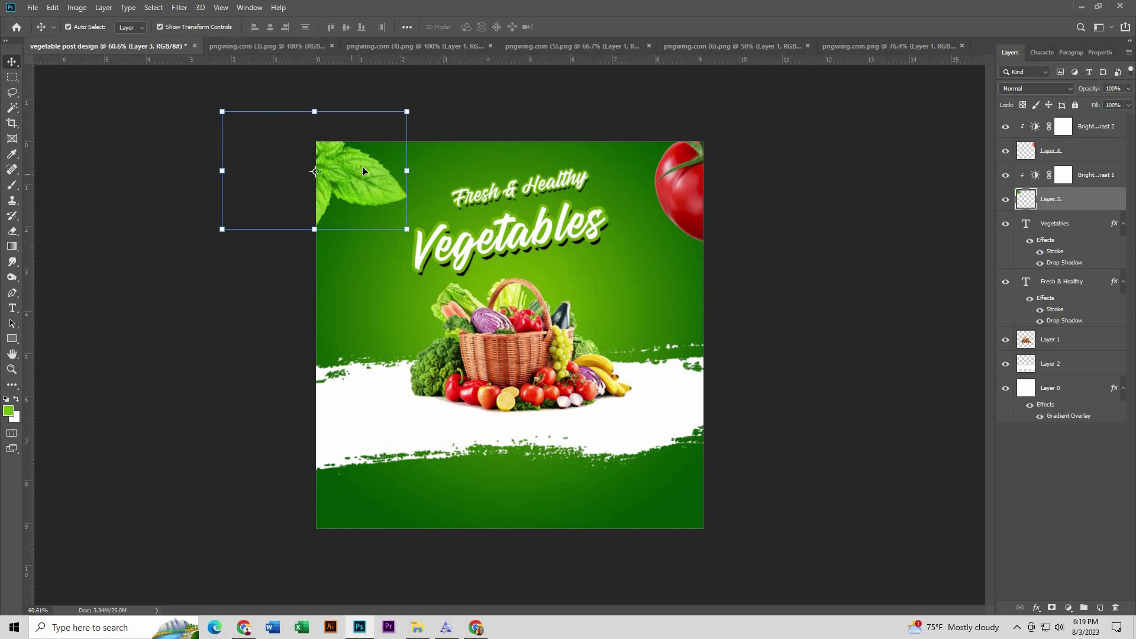
- Apply Filter > Blur > Motion Blur to the mint leaf at 5 pixels distance
left_click(172, 8)
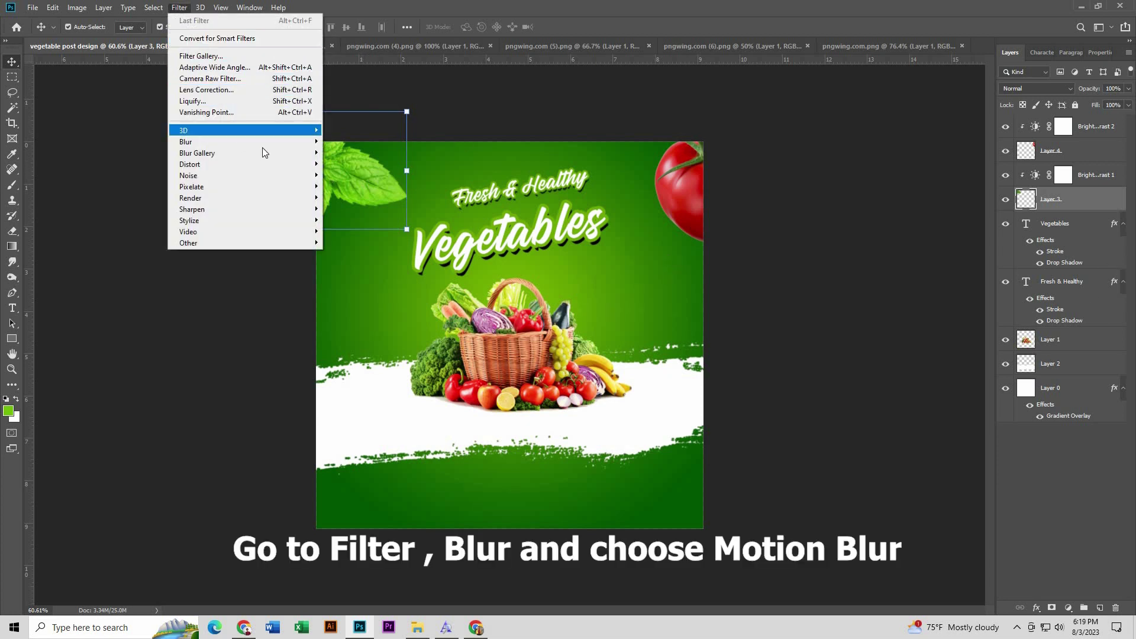
mouse_move(186, 142)
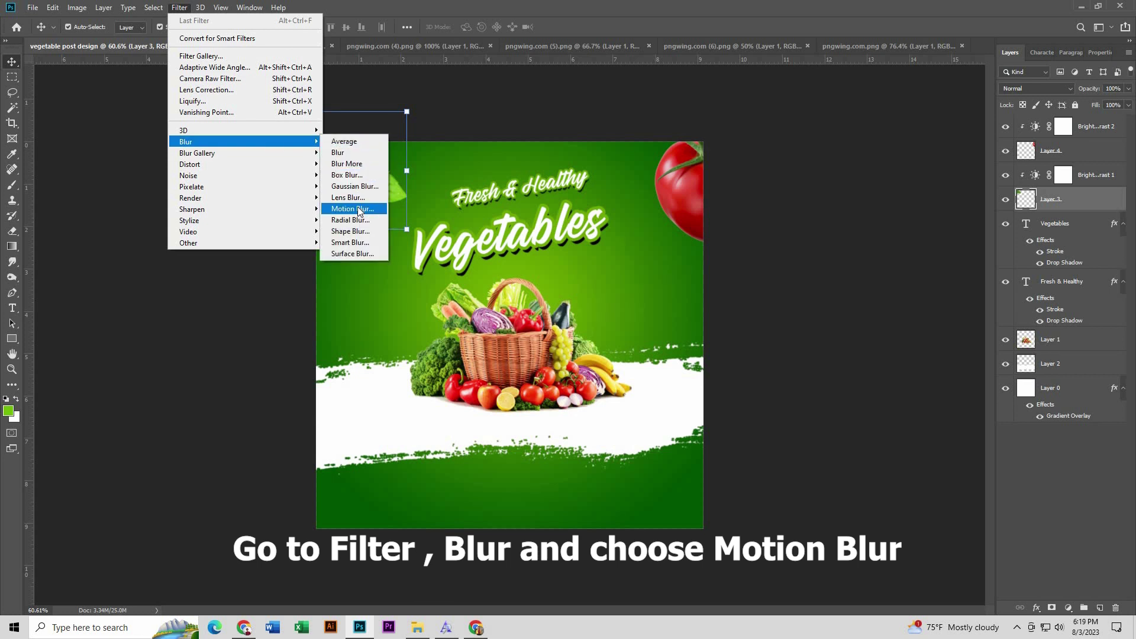
left_click(352, 209)
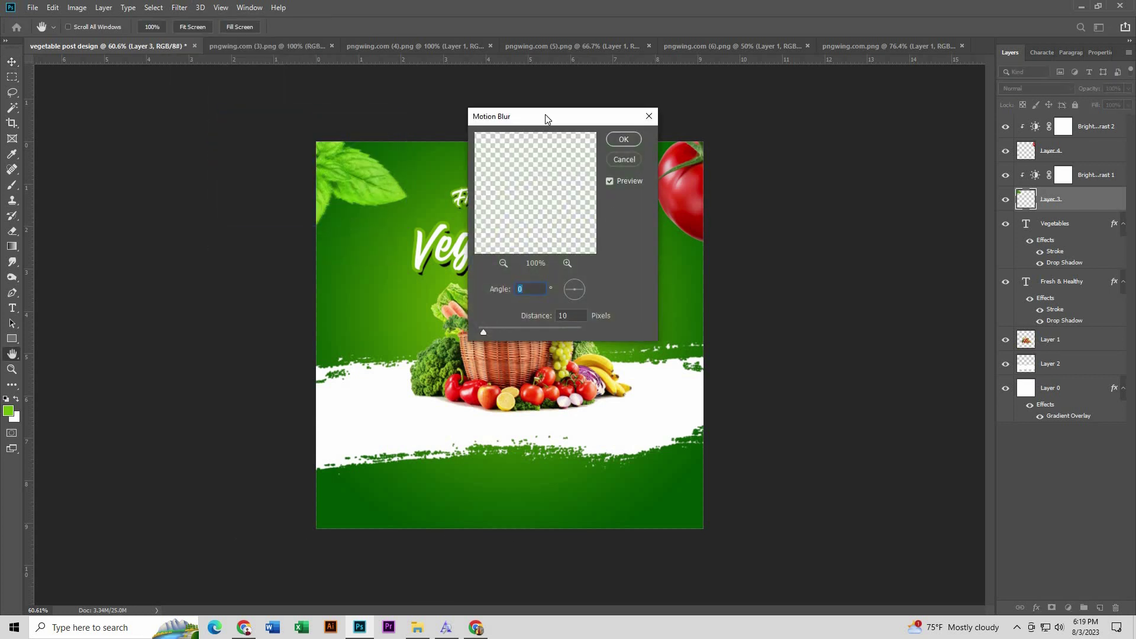
left_click_drag(528, 119, 617, 127)
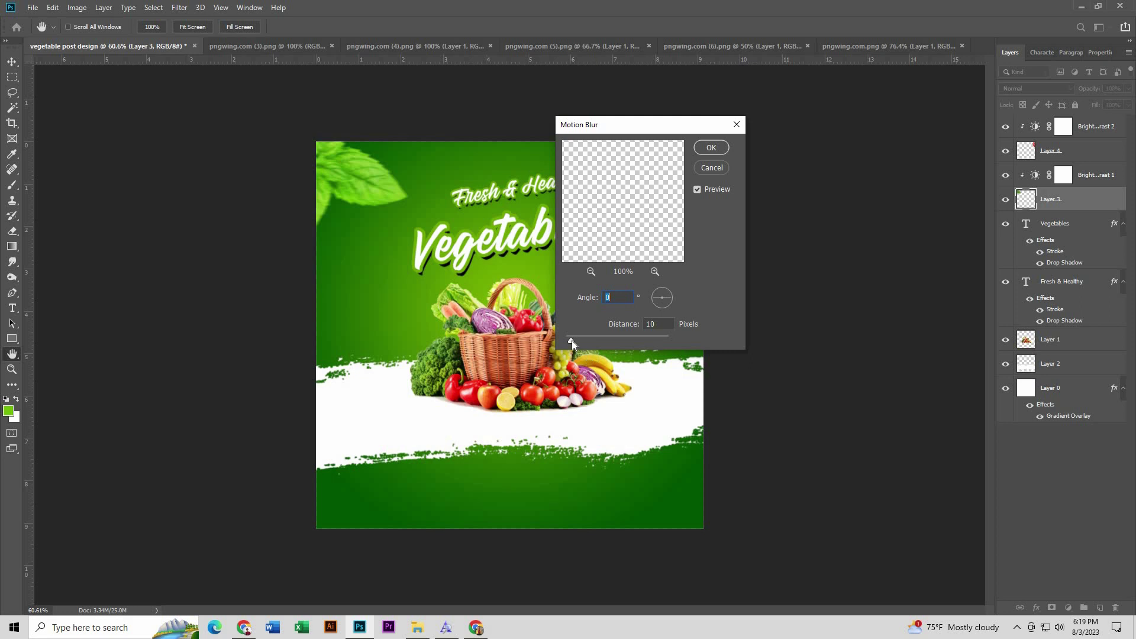
left_click(576, 340)
left_click_drag(576, 340, 571, 341)
left_click(708, 152)
key("v")
scroll(609, 230, "down", 2)
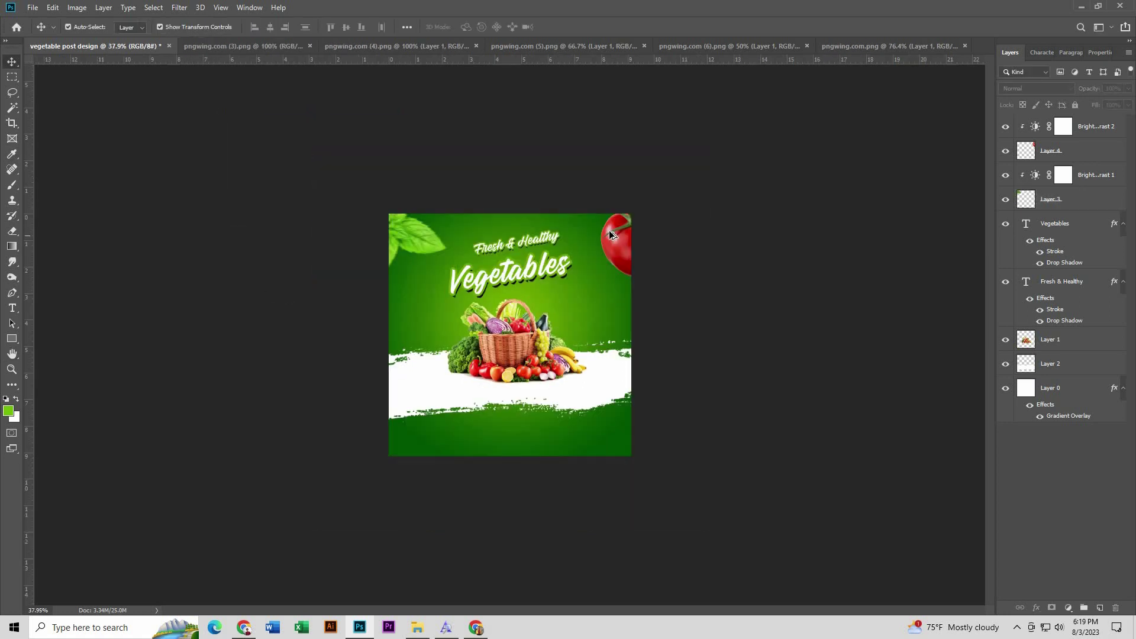
scroll(678, 196, "up", 2)
left_click(675, 194)
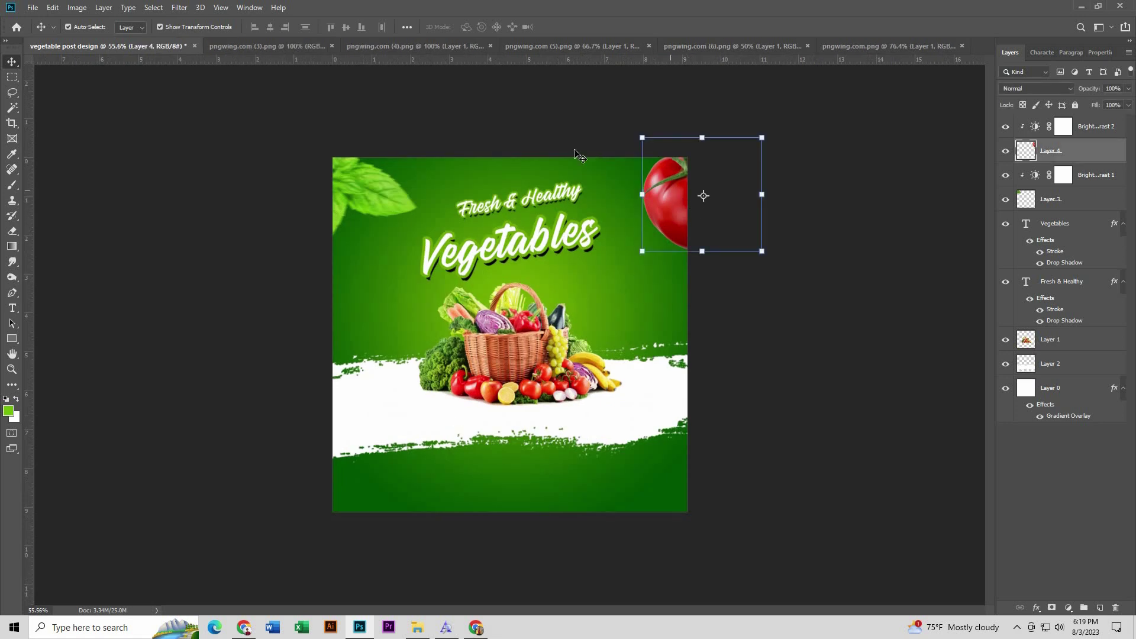
- Apply a Motion Blur at angle 0 and 19 pixels distance to the corner tomato
left_click(181, 7)
mouse_move(186, 142)
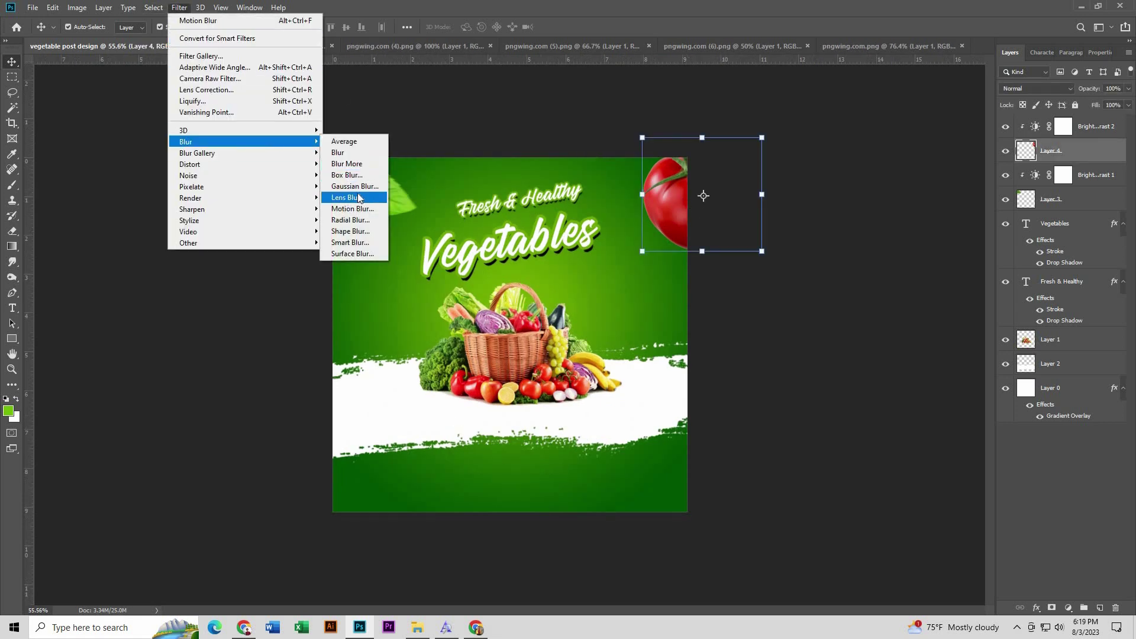
left_click(360, 209)
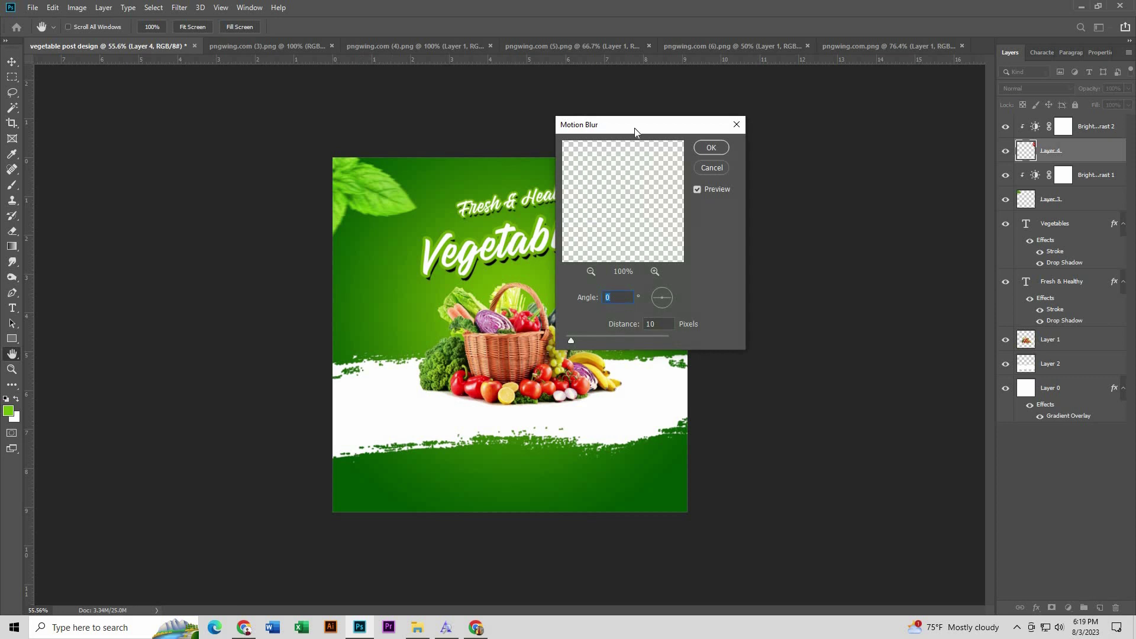
left_click_drag(635, 130, 321, 131)
left_click_drag(264, 341, 262, 342)
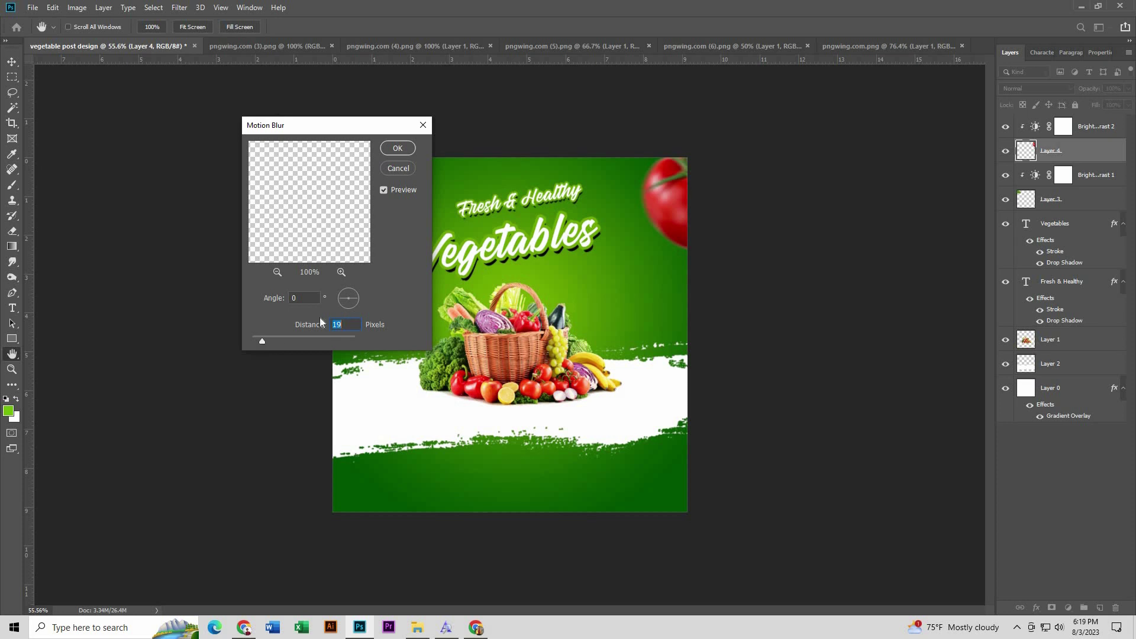
left_click(395, 155)
- Rotate the blurred tomato about -15° in the top-right corner
key("v")
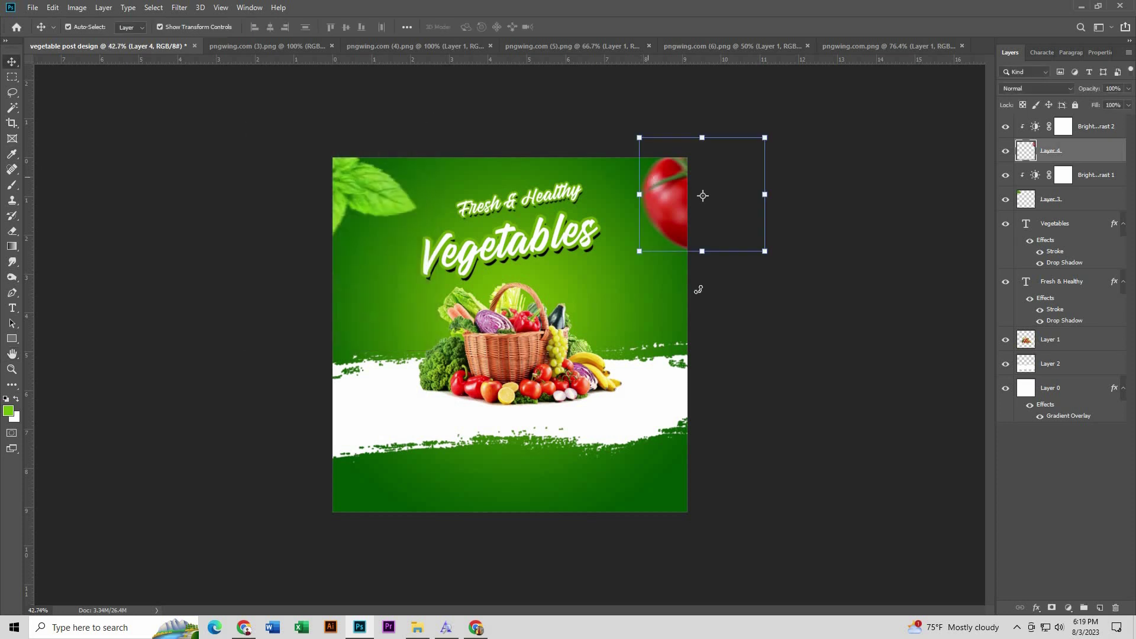
scroll(681, 225, "down", 2)
key("ctrl+t")
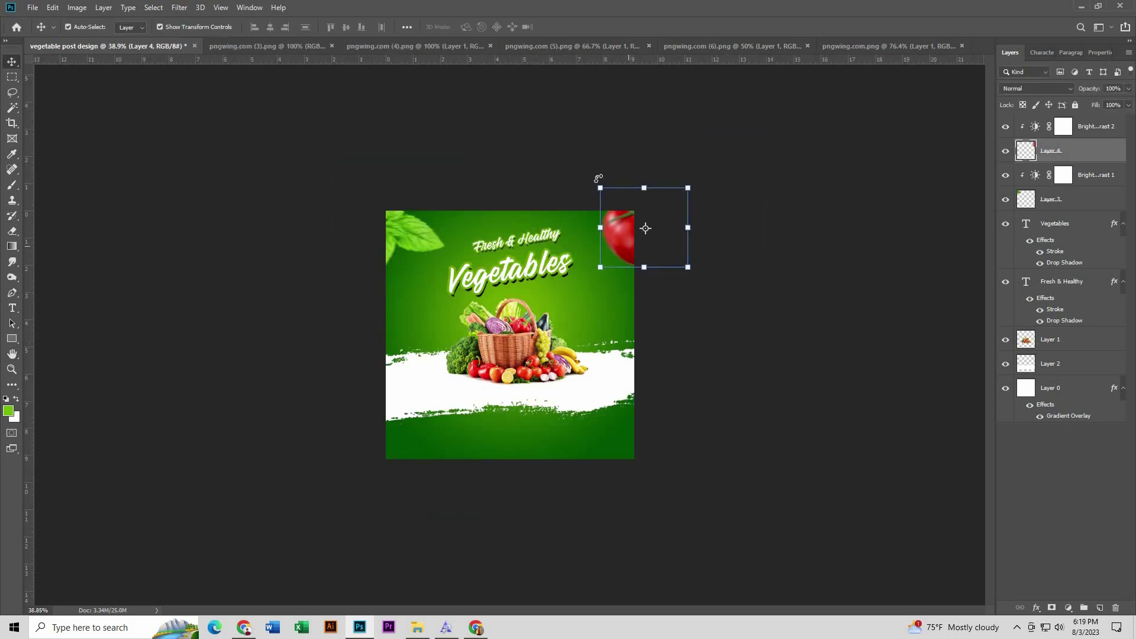
left_click_drag(590, 176, 580, 192)
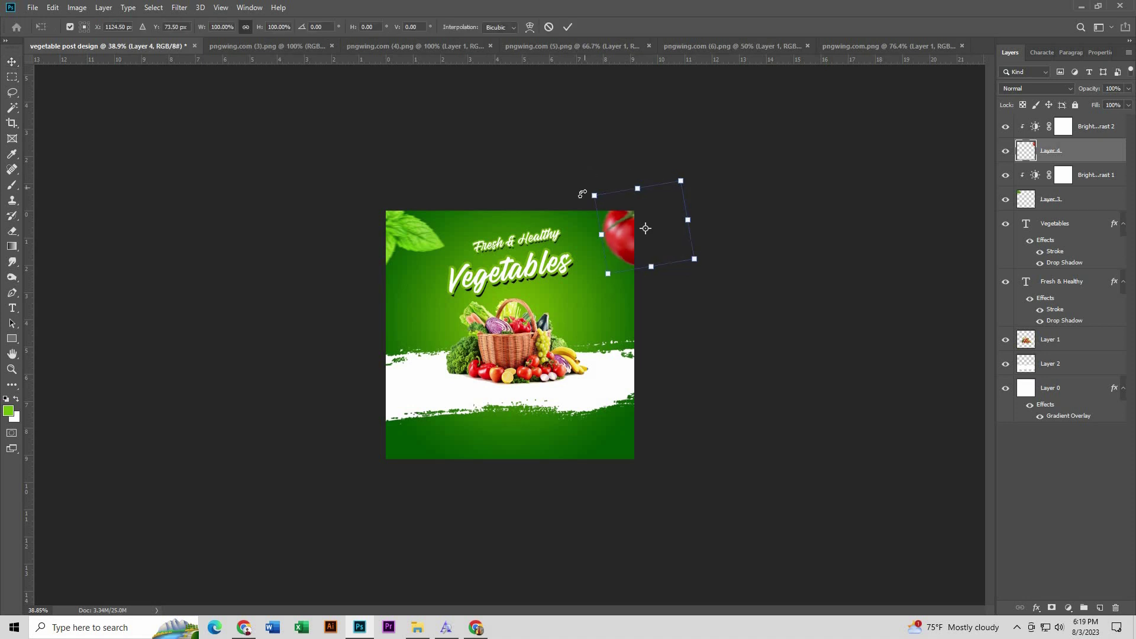
left_click(567, 28)
- Select the Fresh & Healthy heading layer
scroll(553, 224, "down", 2)
scroll(508, 249, "up", 6)
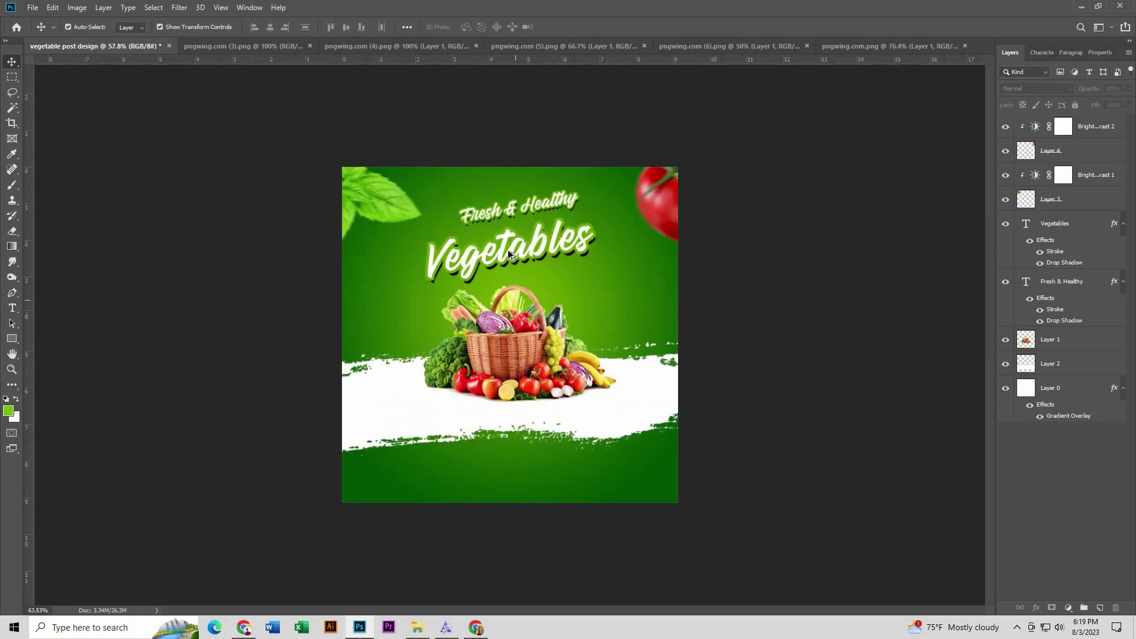
left_click(556, 108)
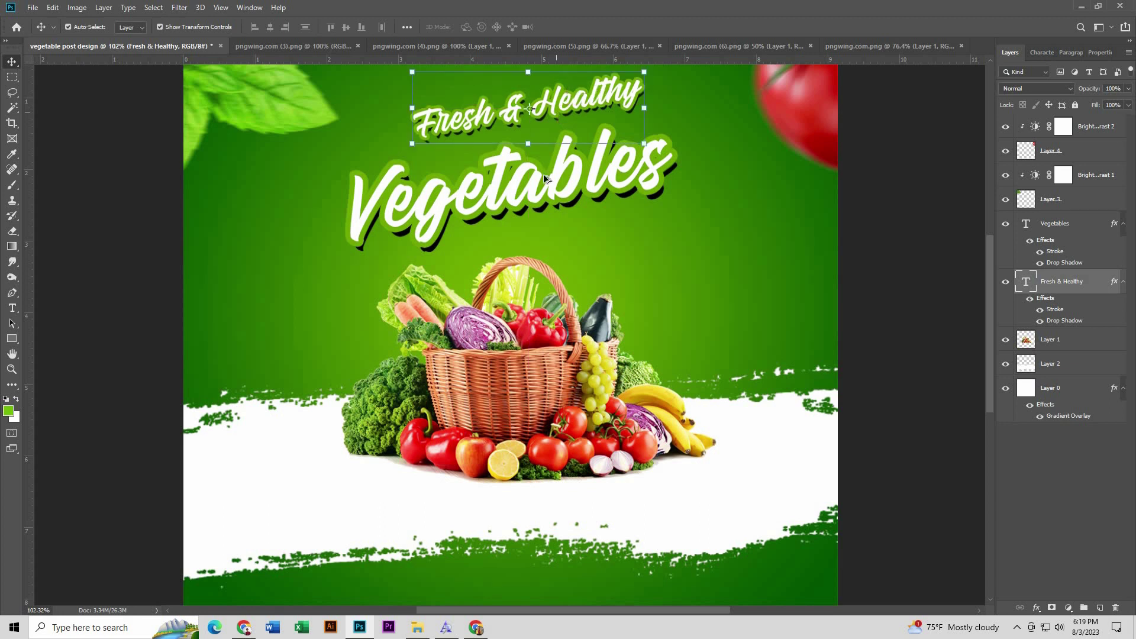
scroll(544, 174, "down", 2)
scroll(510, 283, "up", 1)
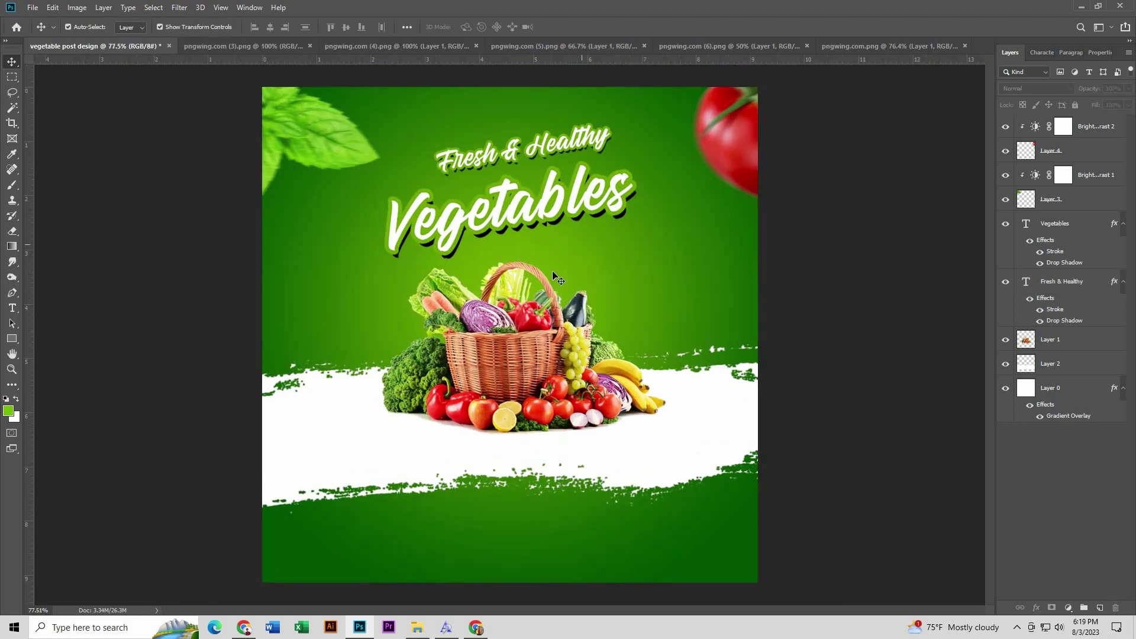
- Drag the swirl arrow image into the post and scale it to about 23.5%
left_click(422, 45)
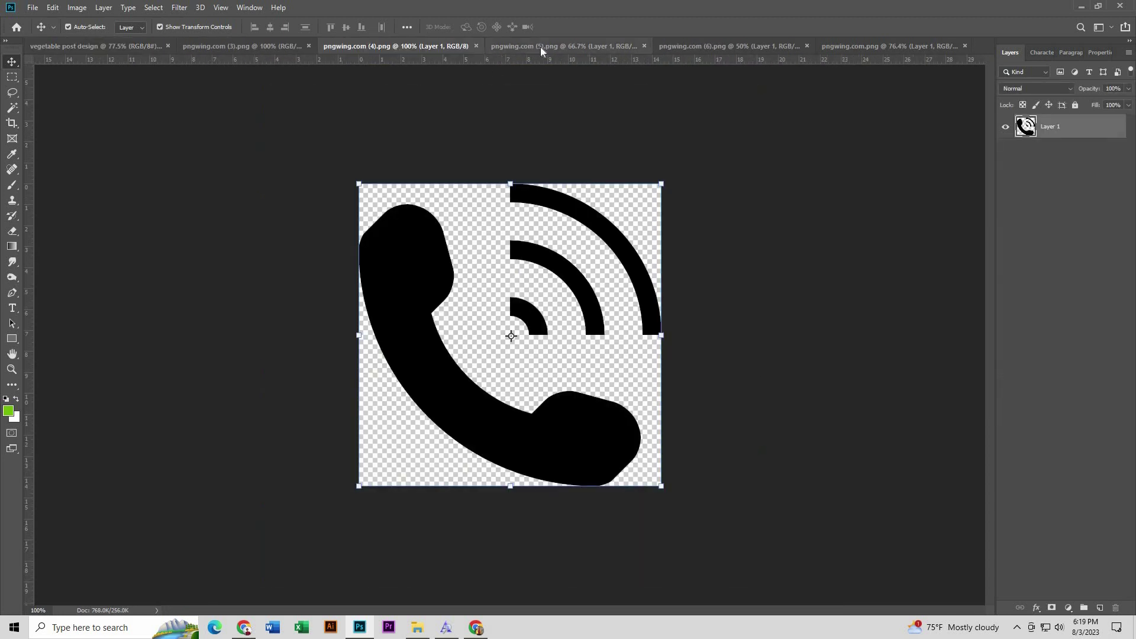
left_click(541, 46)
left_click_drag(492, 170, 566, 261)
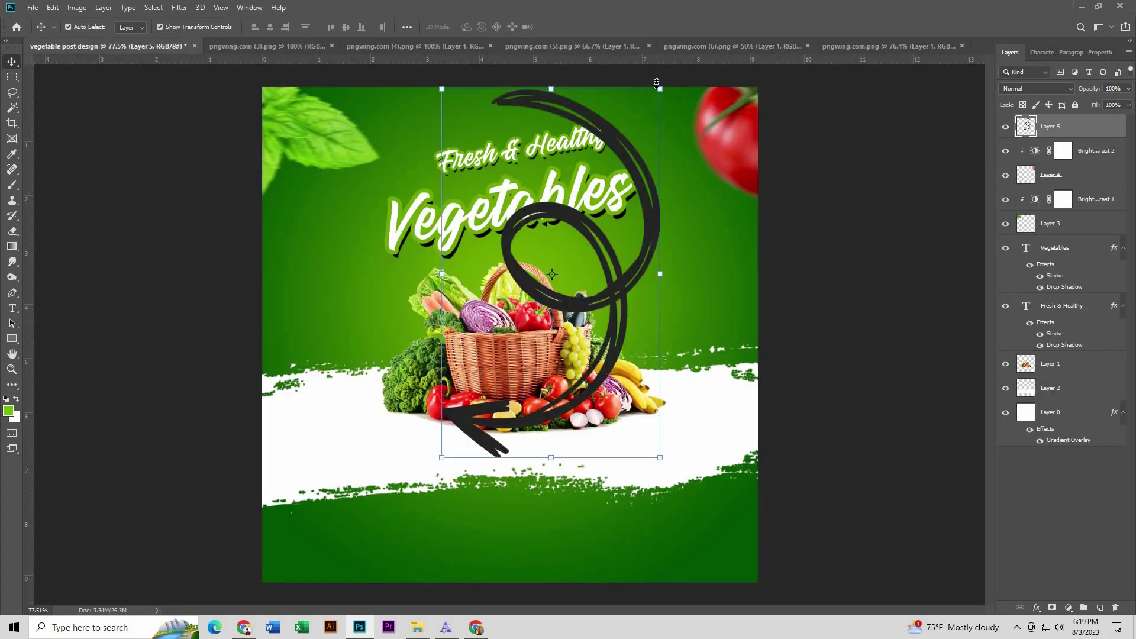
left_click_drag(657, 83, 586, 237)
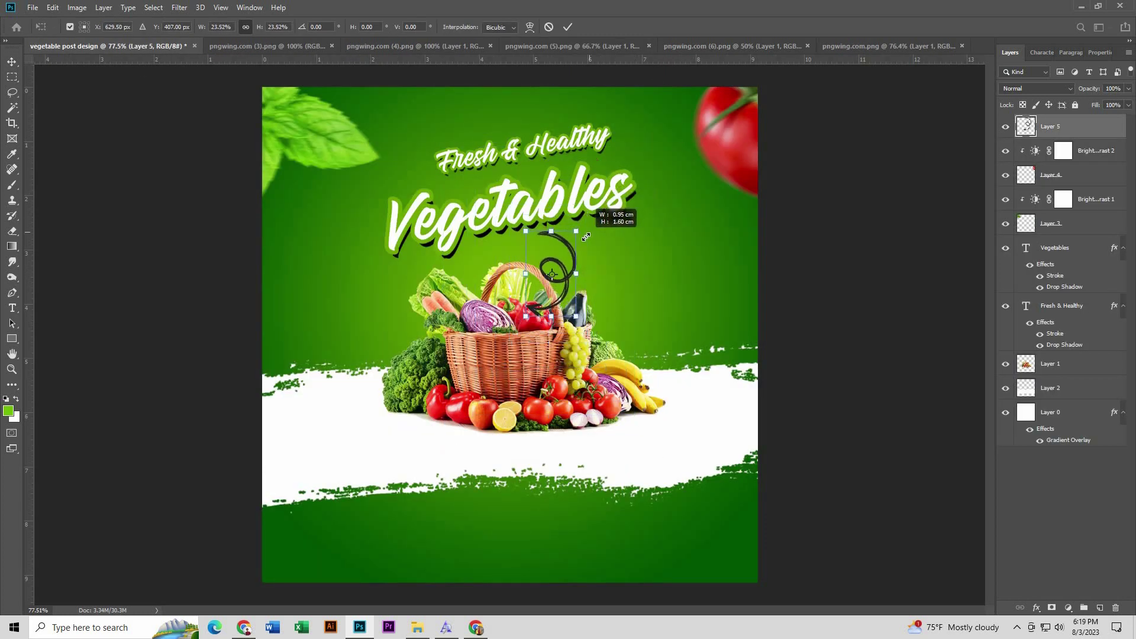
left_click(568, 27)
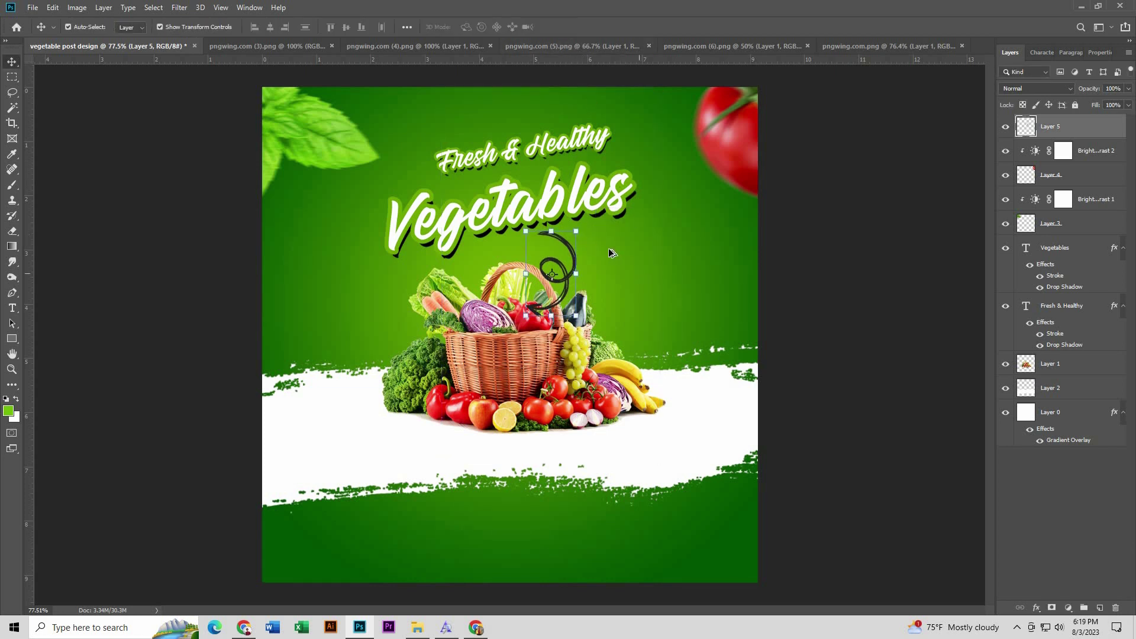
- Undo an accidental headline move and place the swirl arrow right of the basket
scroll(609, 247, "up", 3)
left_click_drag(603, 248, 687, 244)
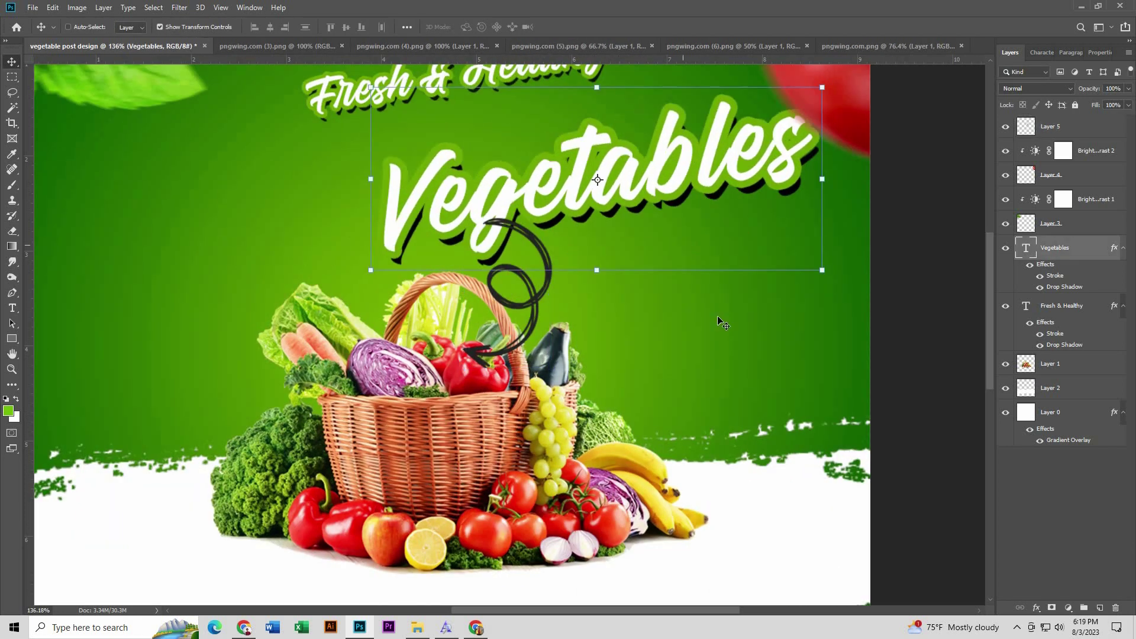
key("ctrl+z")
left_click(885, 302)
left_click_drag(540, 296, 767, 299)
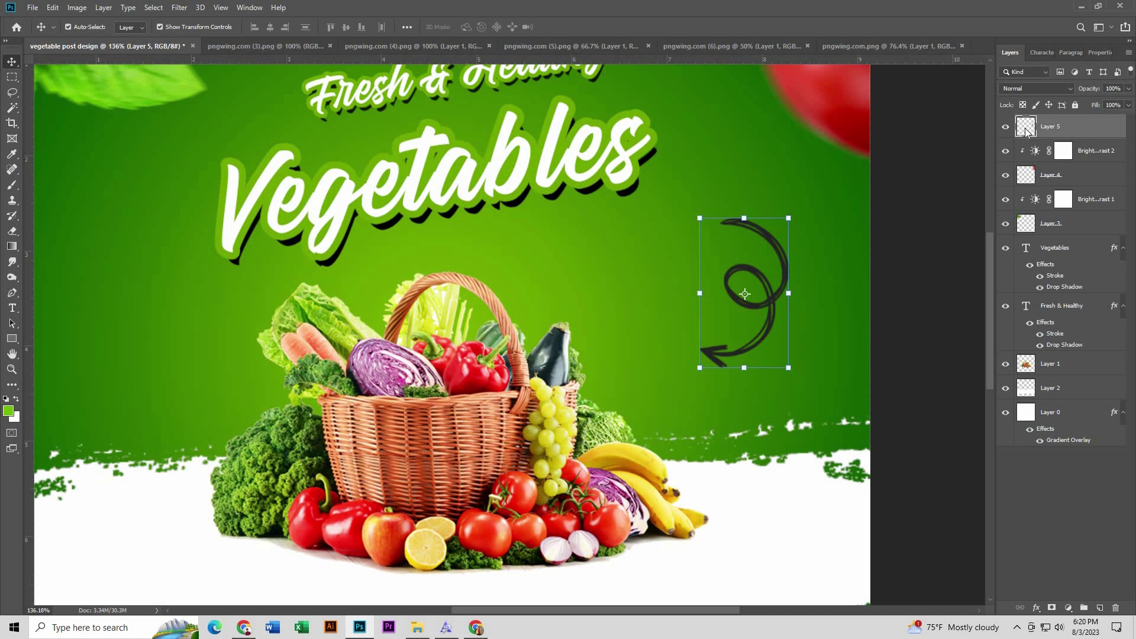
- Select the arrow's pixels, fill them with #ffffff, and deselect
right_click(1026, 132)
left_click(1024, 164)
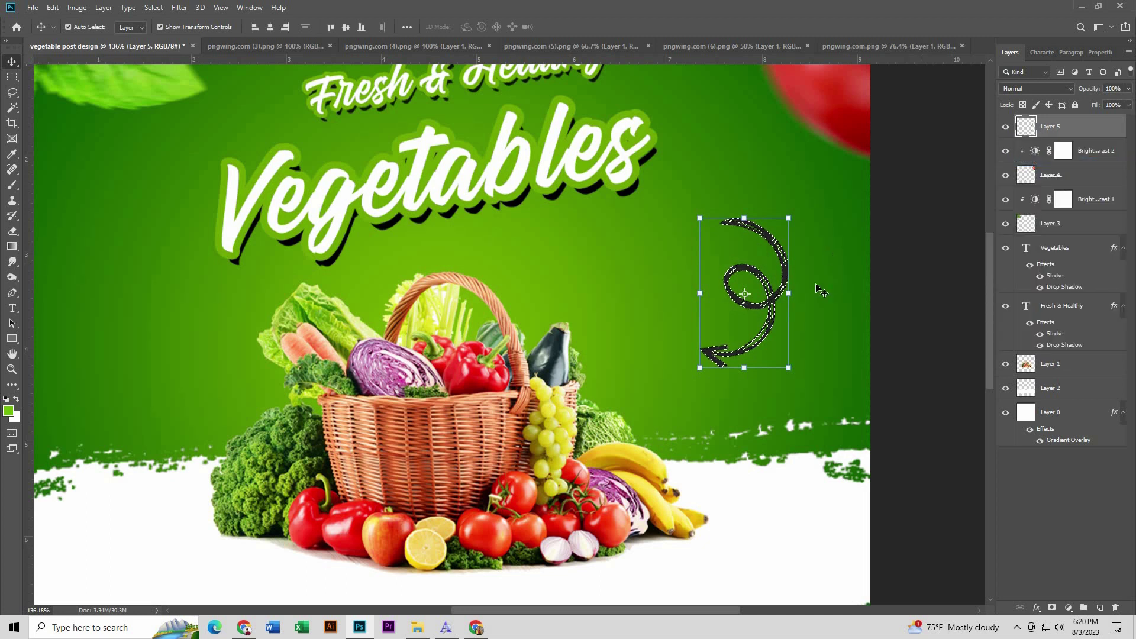
left_click(8, 410)
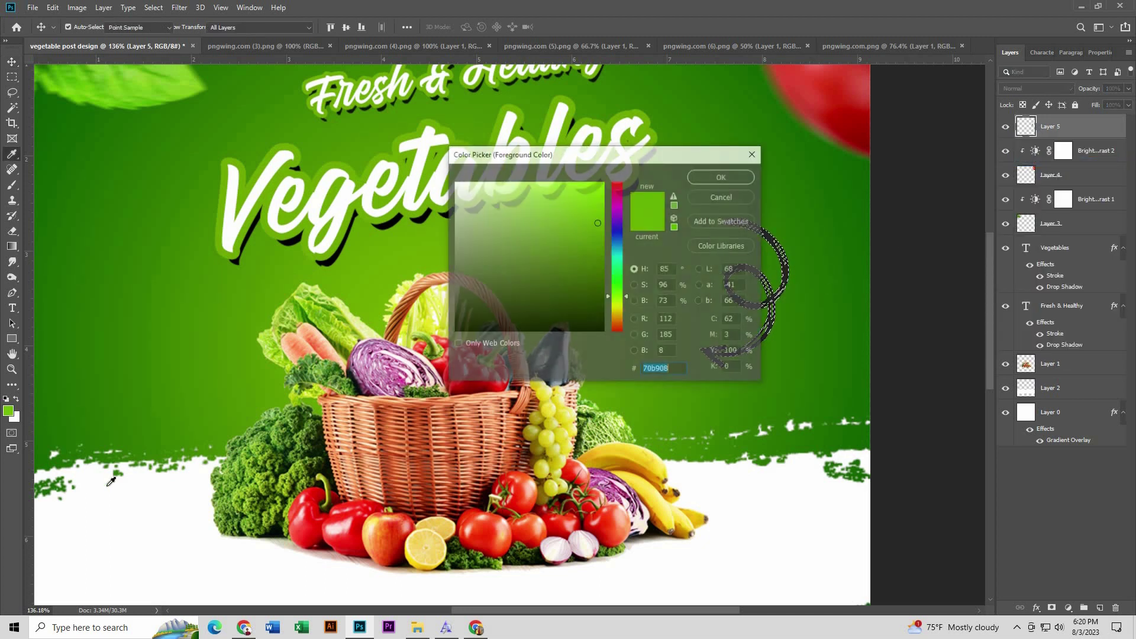
type("ffffff")
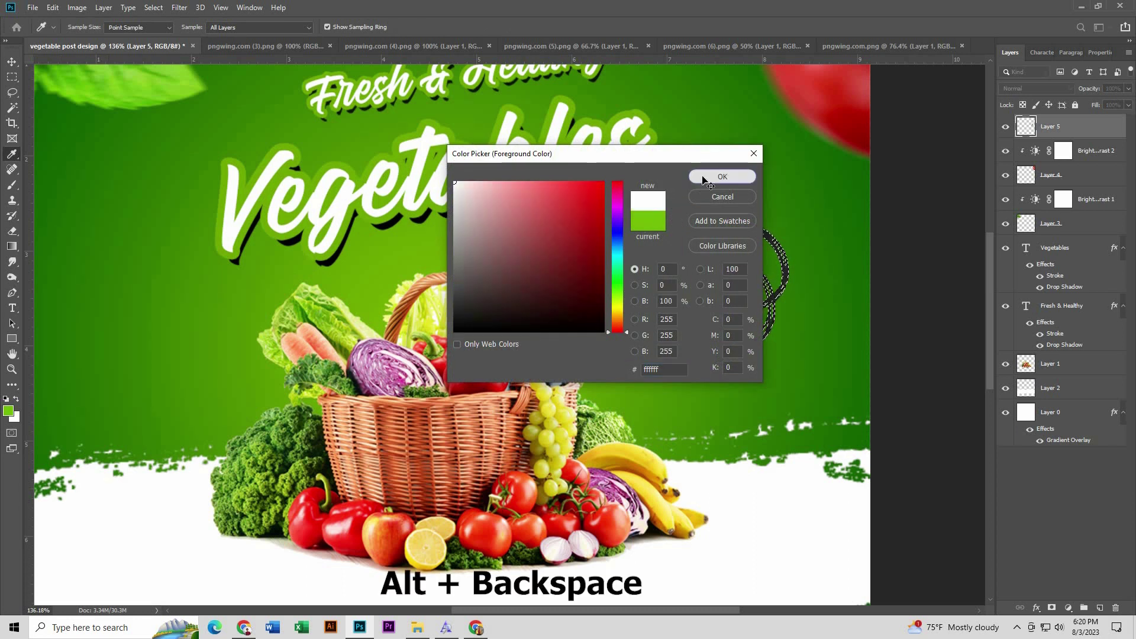
left_click(723, 177)
key("v")
key("alt+BackSpace")
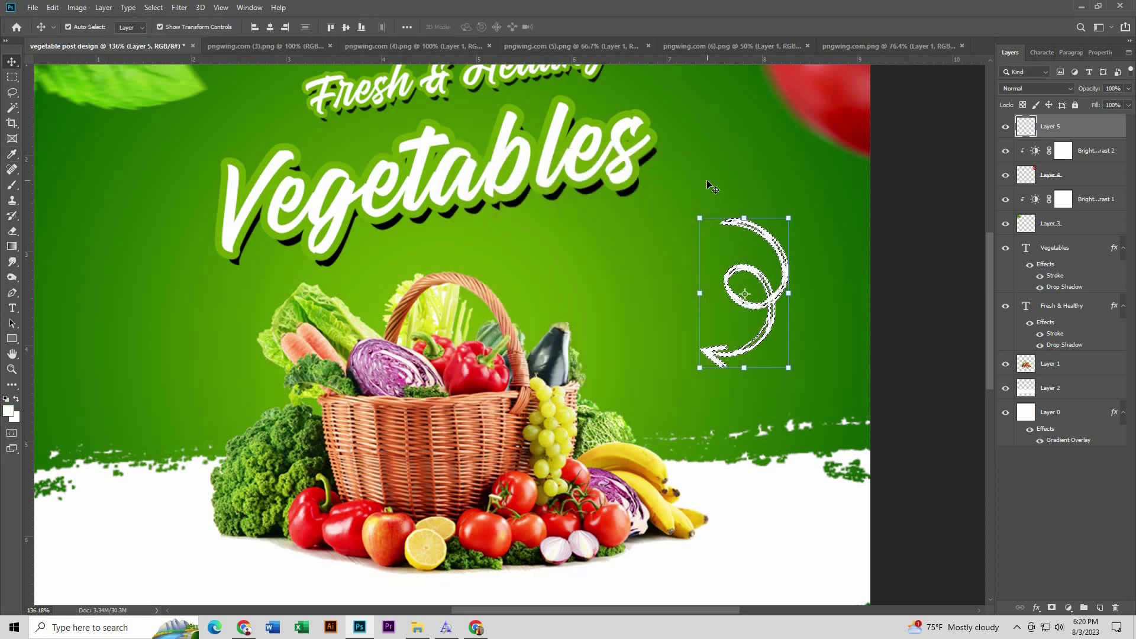
key("ctrl+d")
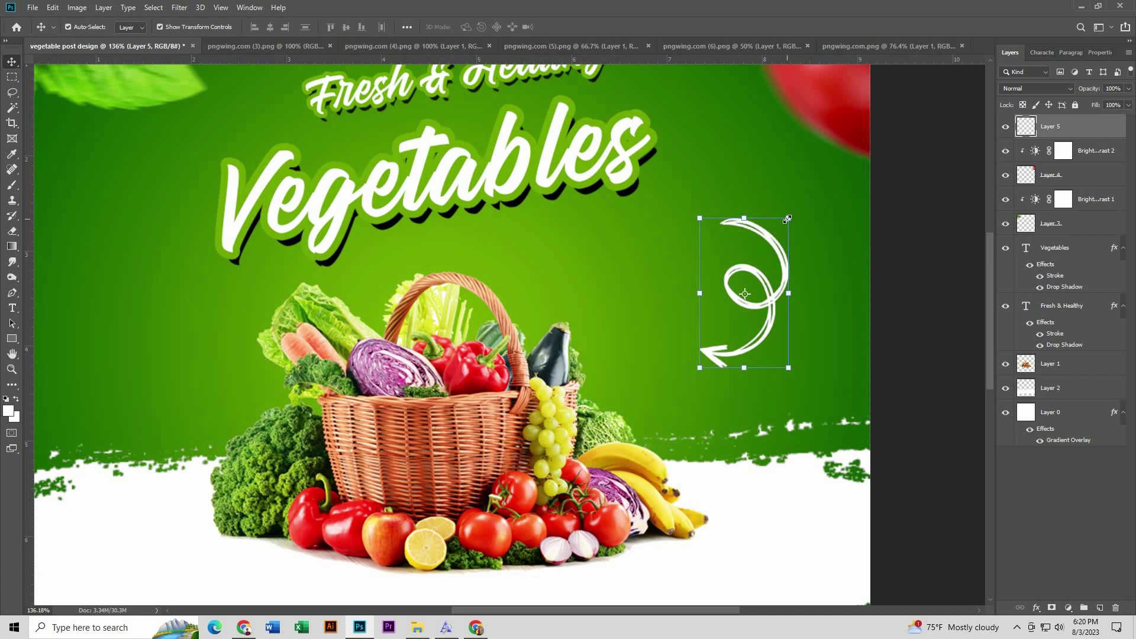
- Scale the curly arrow to about 59%, move it below Vegetables, then enlarge to ~113%
left_click_drag(788, 219, 750, 282)
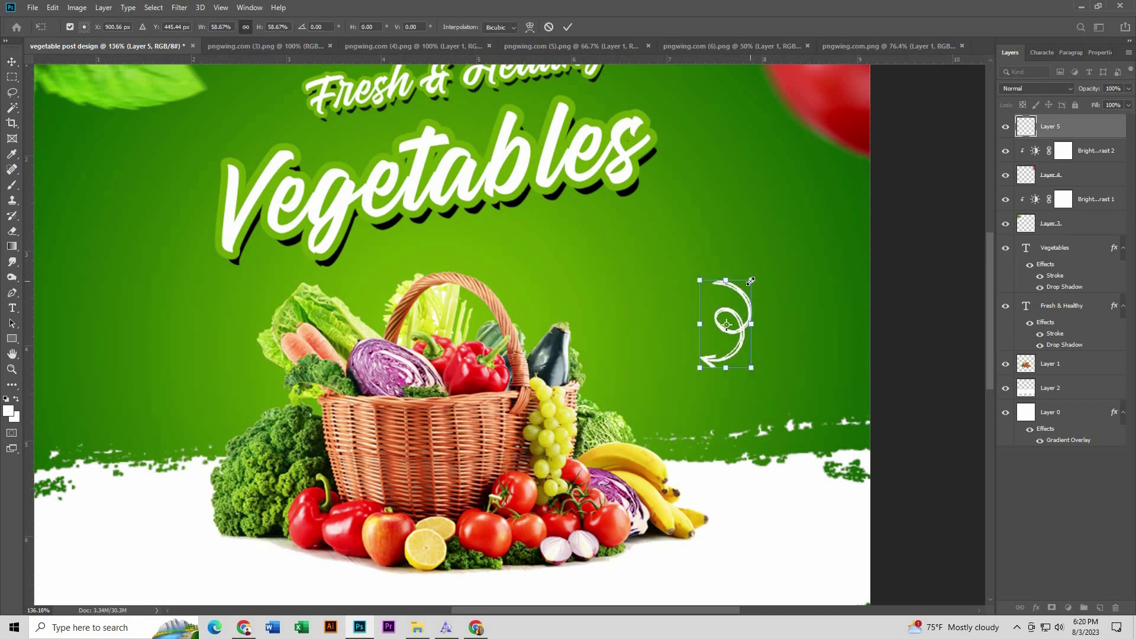
key("Return")
left_click_drag(726, 323, 537, 261)
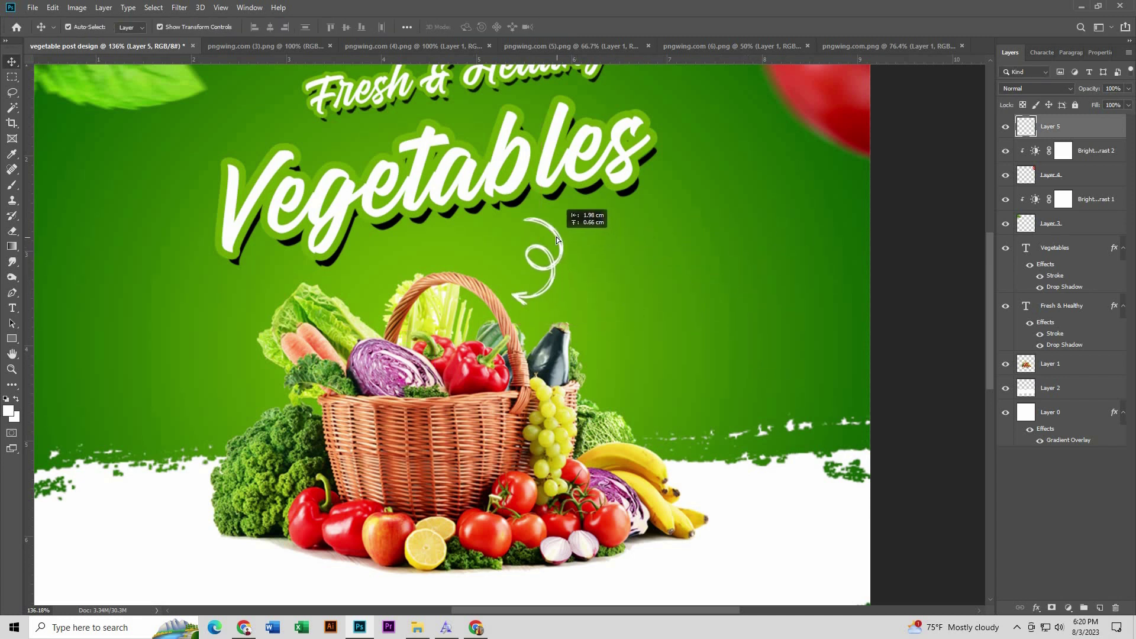
left_click(567, 214)
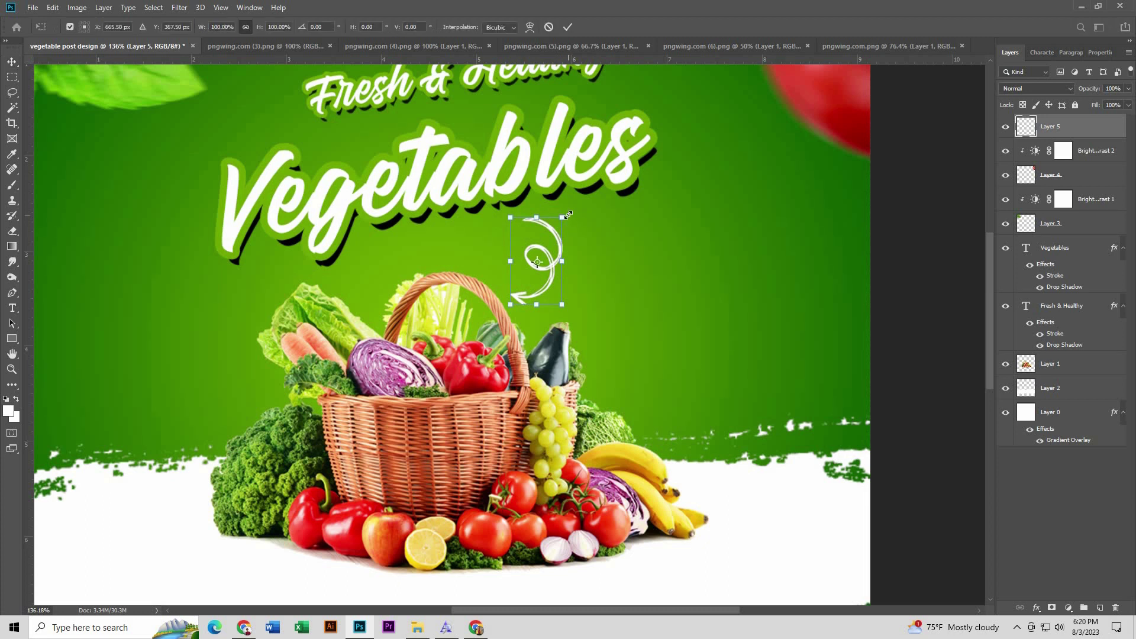
left_click_drag(568, 215, 575, 205)
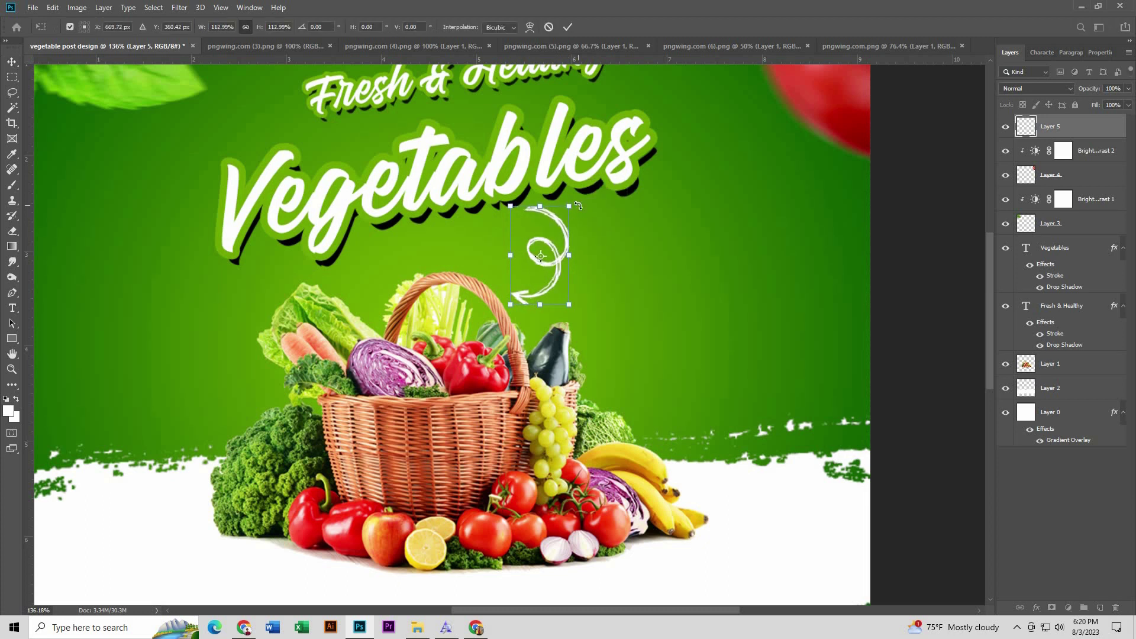
key("Return")
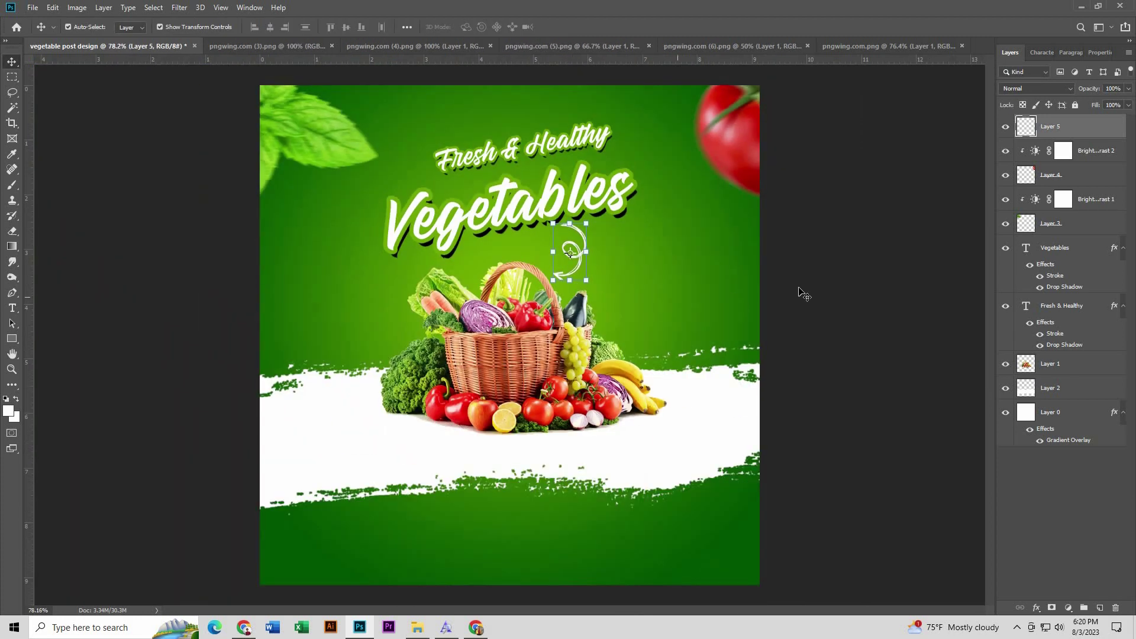
- Fit the poster on screen and rotate the arrow about 23° clockwise
key("ctrl+0")
scroll(612, 245, "up", 3)
scroll(611, 245, "up", 1)
left_click(549, 236)
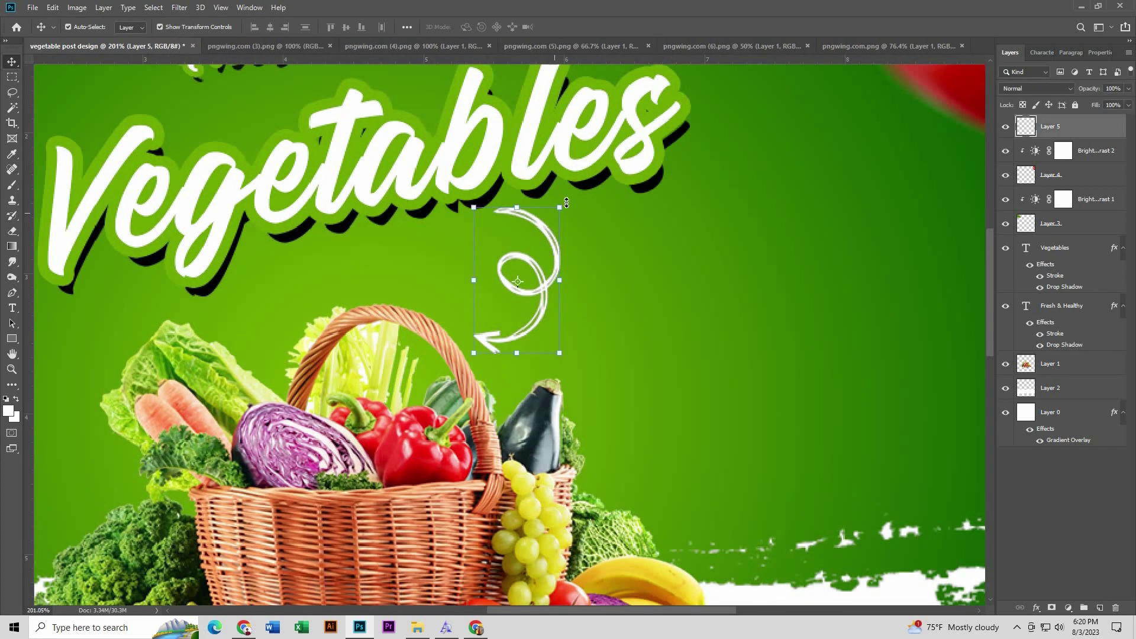
left_click_drag(570, 202, 582, 241)
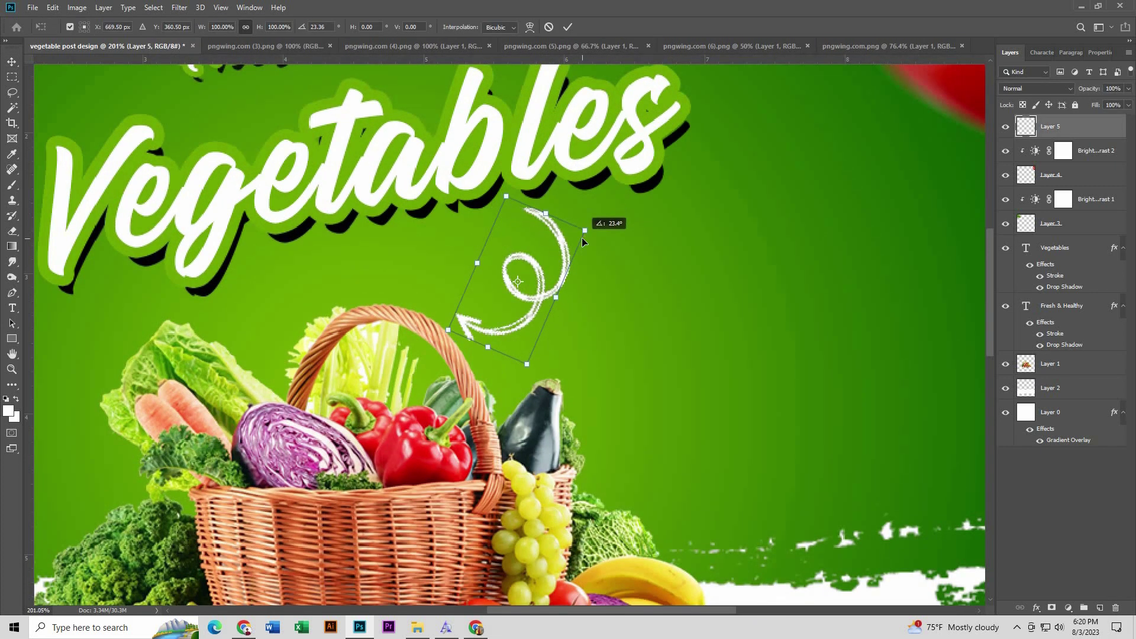
key("Return")
- Alt-drag the arrow to create a copy placed to the left
scroll(583, 240, "down", 2)
scroll(582, 239, "down", 3)
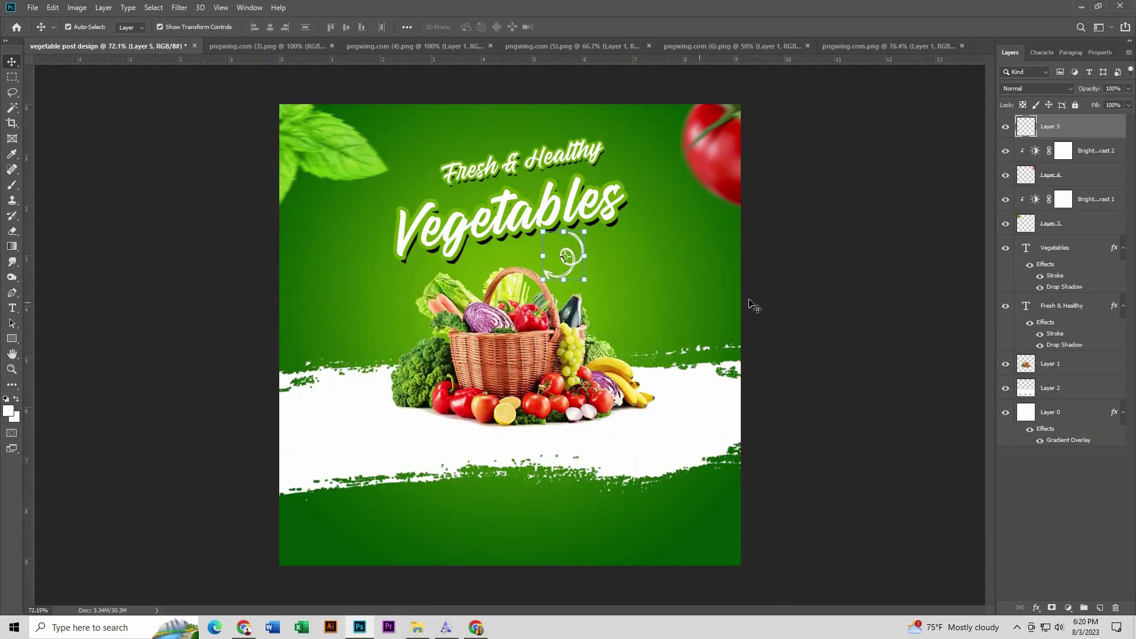
scroll(627, 303, "down", 1)
scroll(597, 302, "up", 1)
scroll(596, 242, "up", 2)
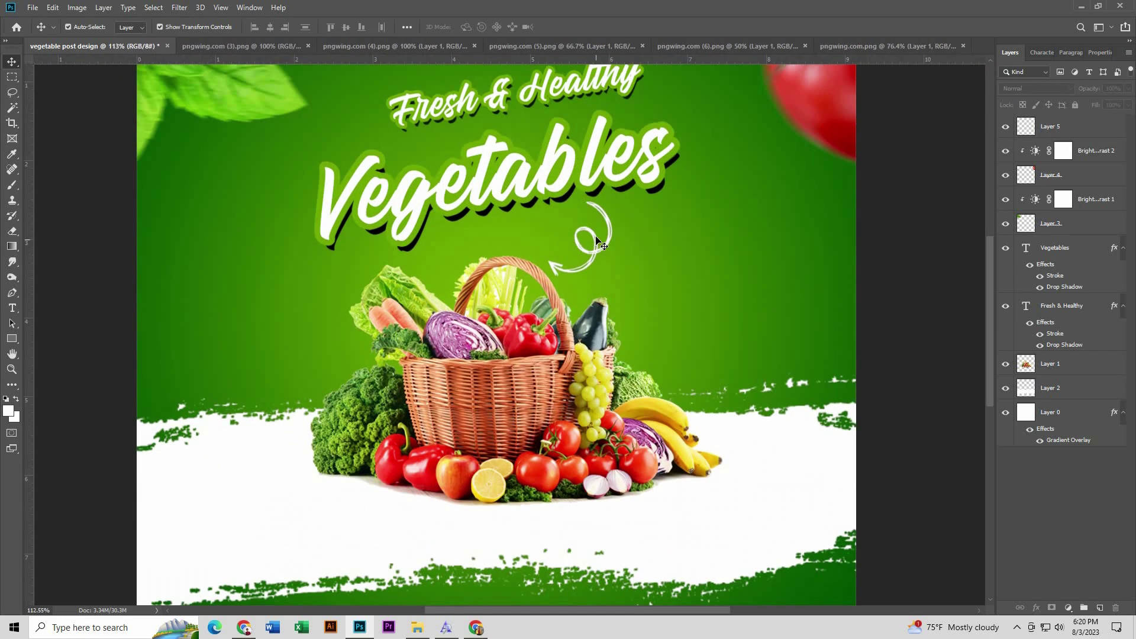
left_click_drag(610, 204, 392, 224)
scroll(405, 225, "up", 3)
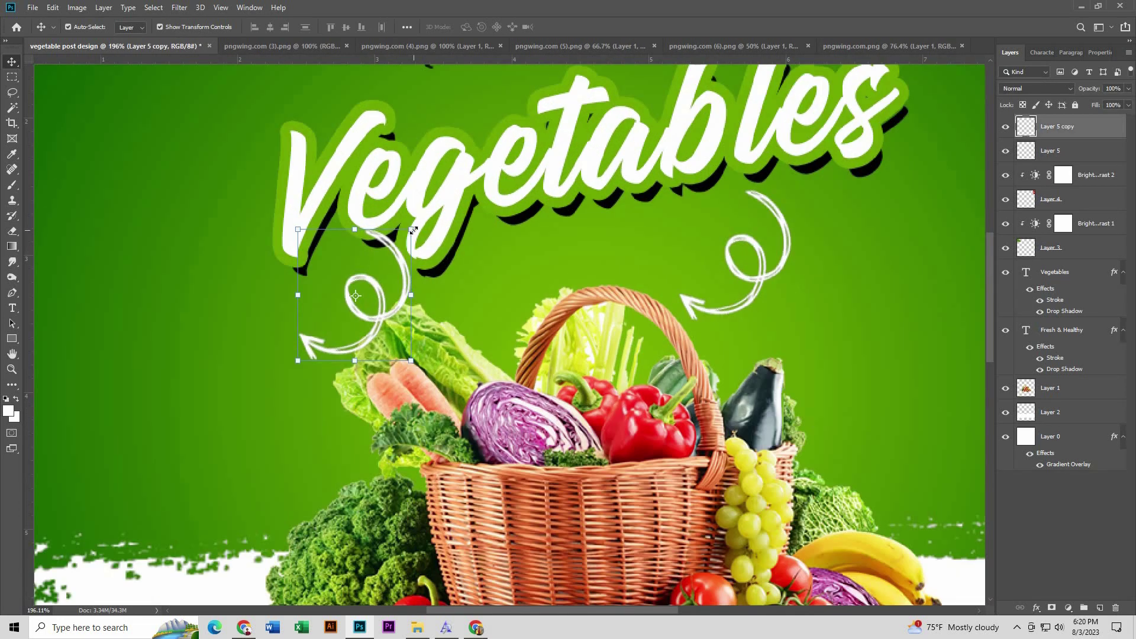
- Flip the copied arrow horizontally
key("ctrl+t")
right_click(413, 230)
left_click(450, 377)
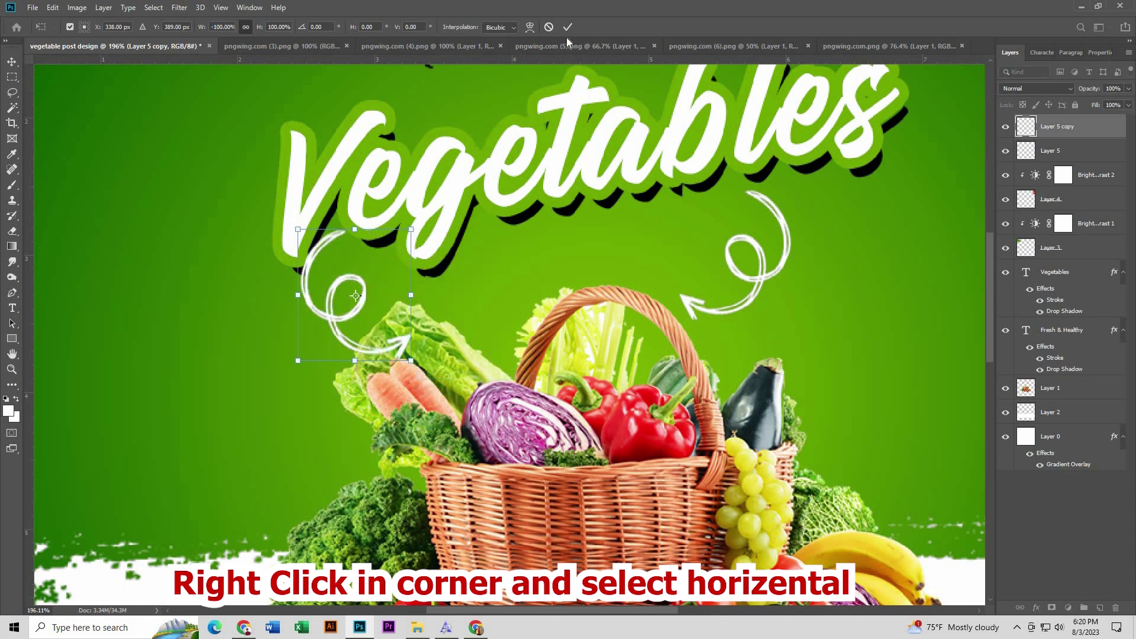
key("Return")
- Shrink the copied arrow to about a third and move it down-left beside the greens
scroll(520, 59, "up", 2)
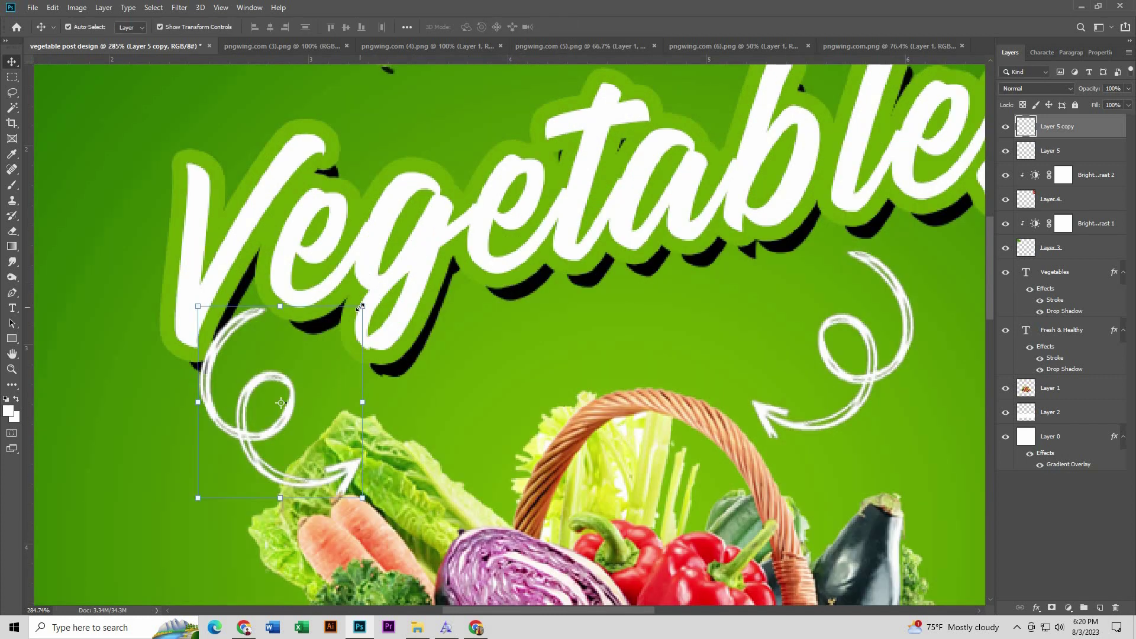
left_click_drag(360, 308, 306, 370)
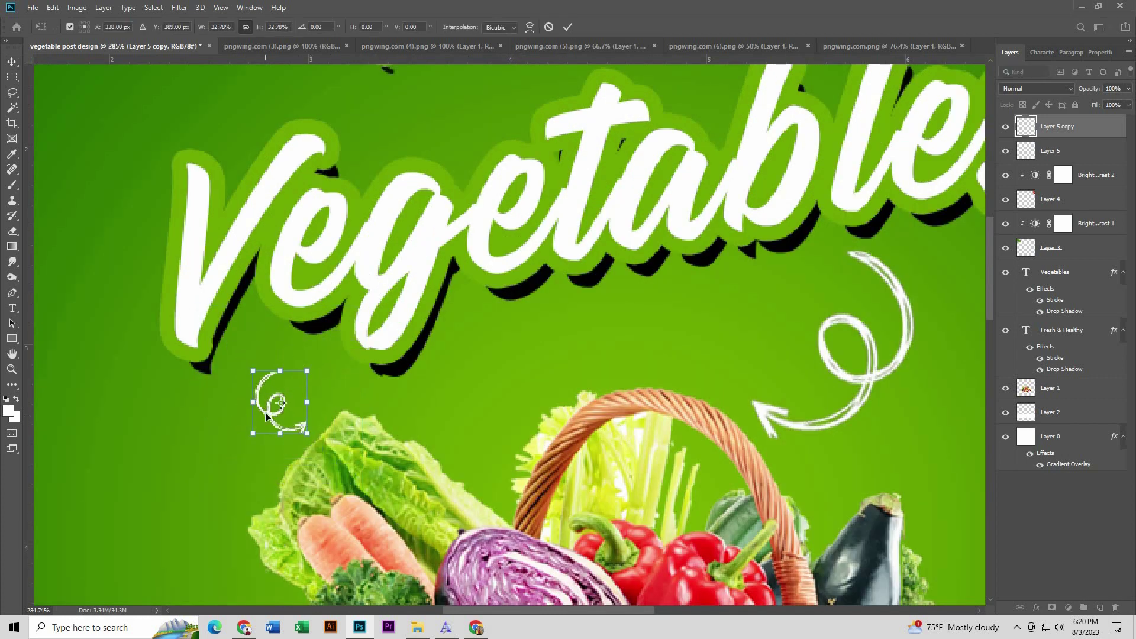
left_click_drag(267, 416, 227, 473)
key("Return")
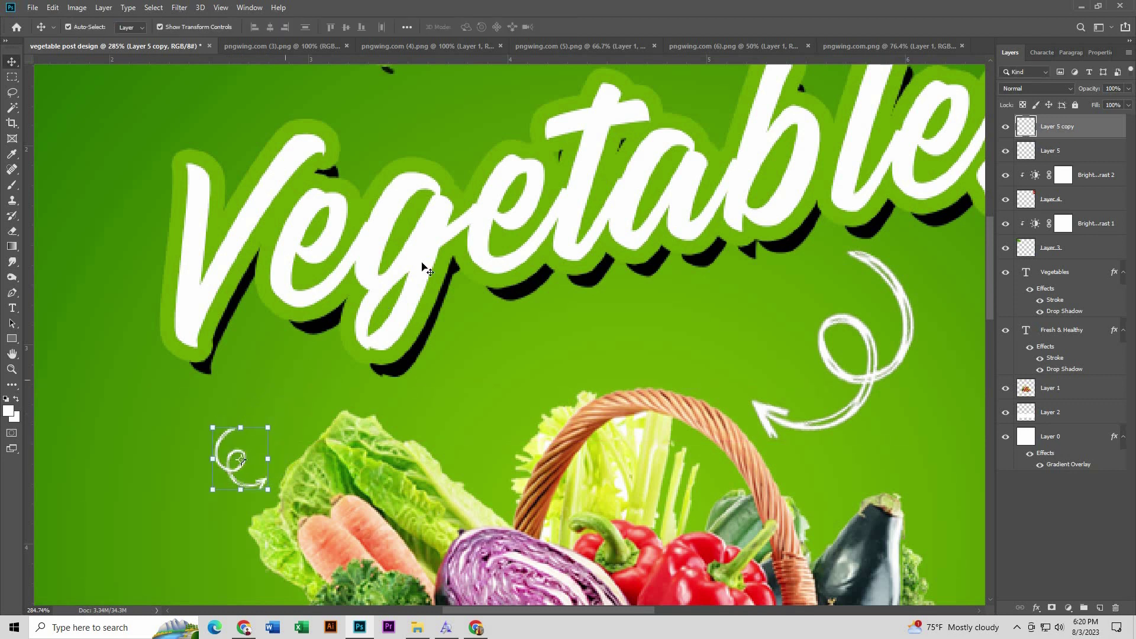
scroll(422, 265, "down", 4)
scroll(432, 254, "down", 5)
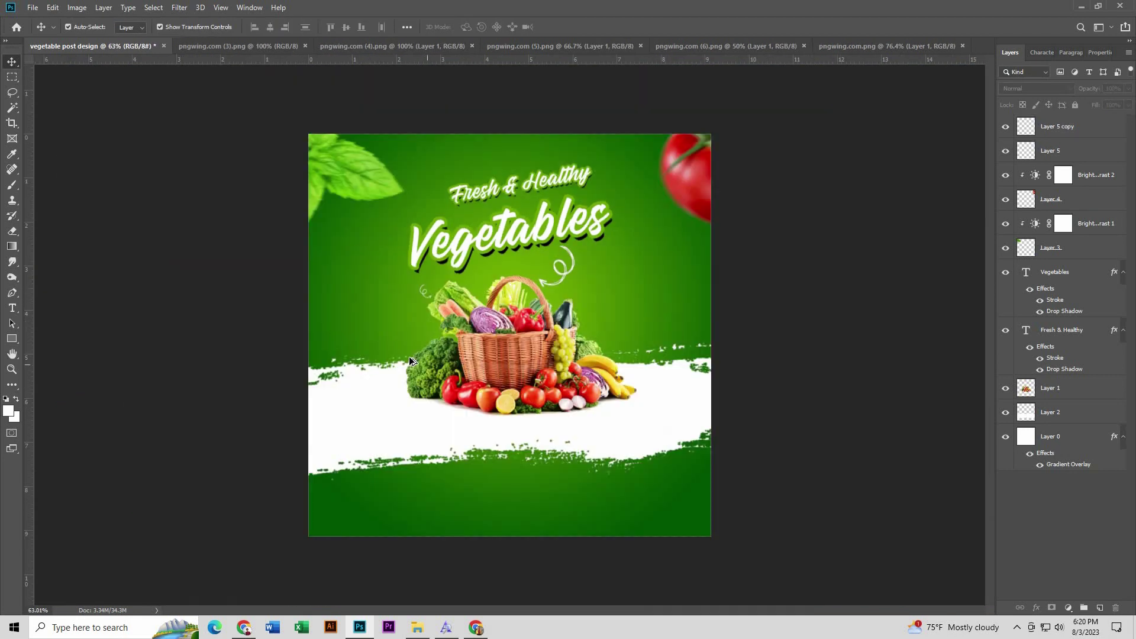
scroll(409, 360, "up", 3)
scroll(409, 169, "up", 5)
left_click_drag(405, 171, 381, 253)
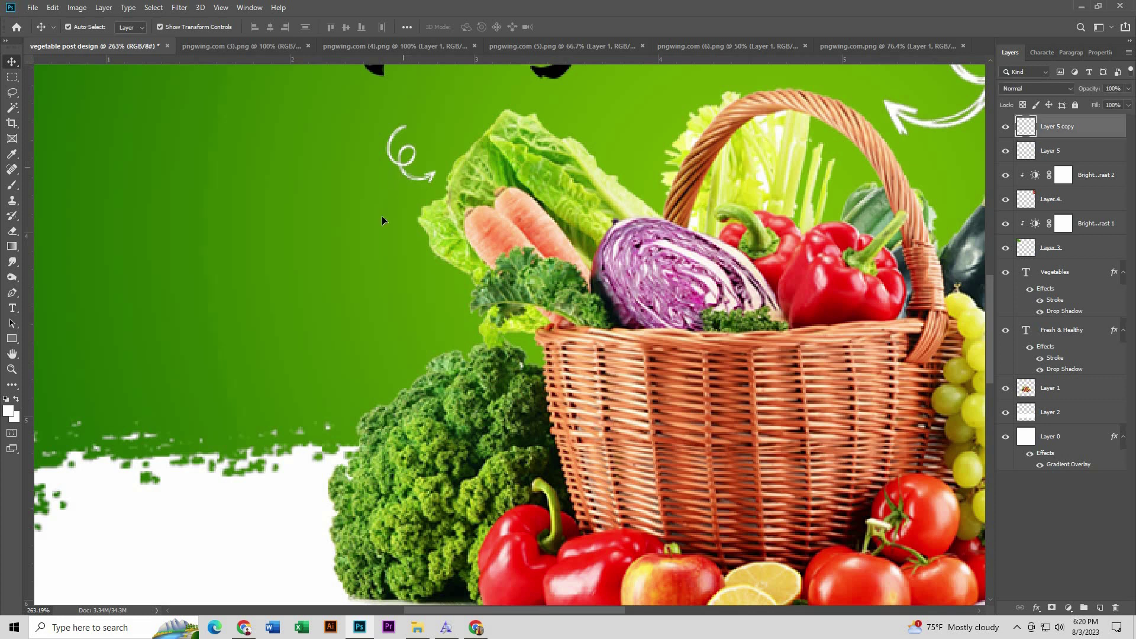
- Rotate the small swirl arrow slightly, then deselect it
scroll(453, 213, "down", 5)
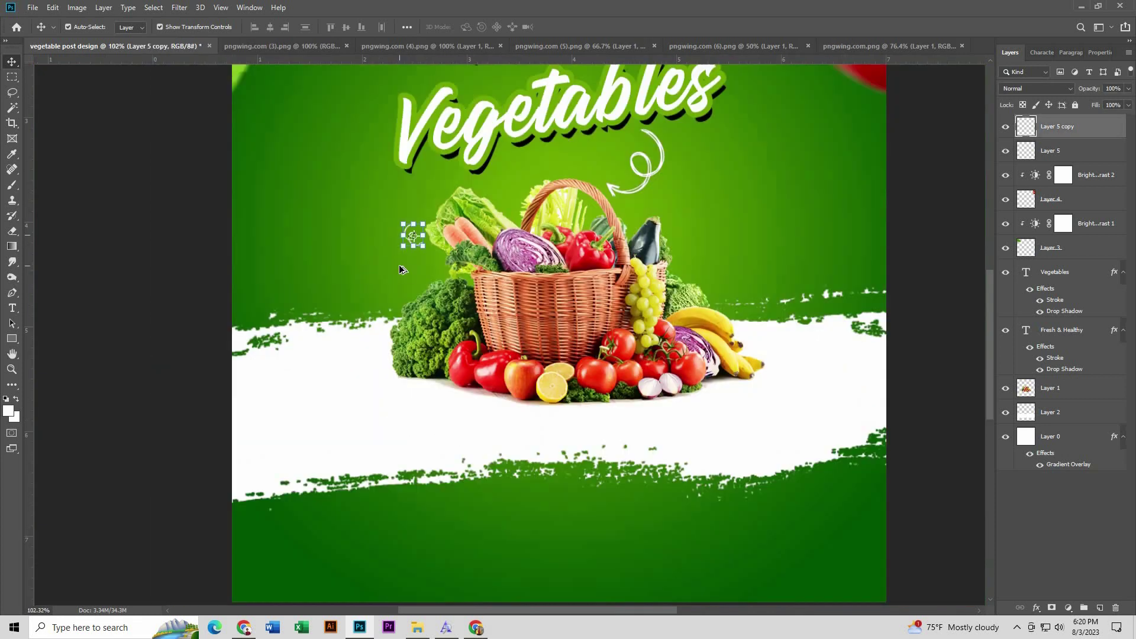
scroll(437, 262, "down", 3)
scroll(494, 326, "up", 3)
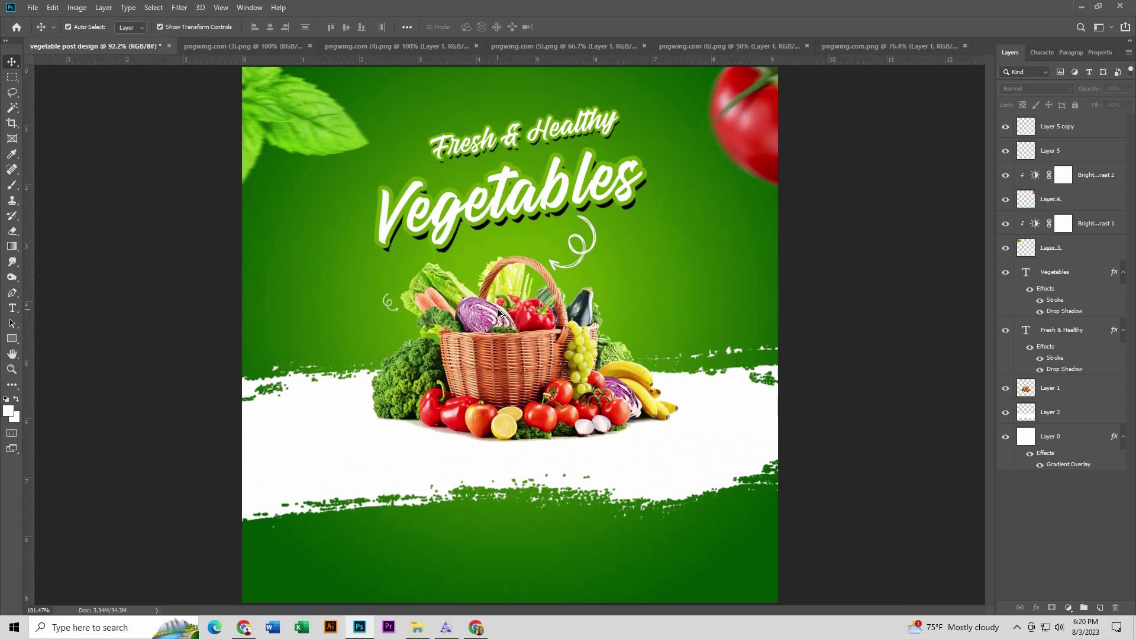
scroll(460, 317, "down", 3)
scroll(428, 309, "up", 4)
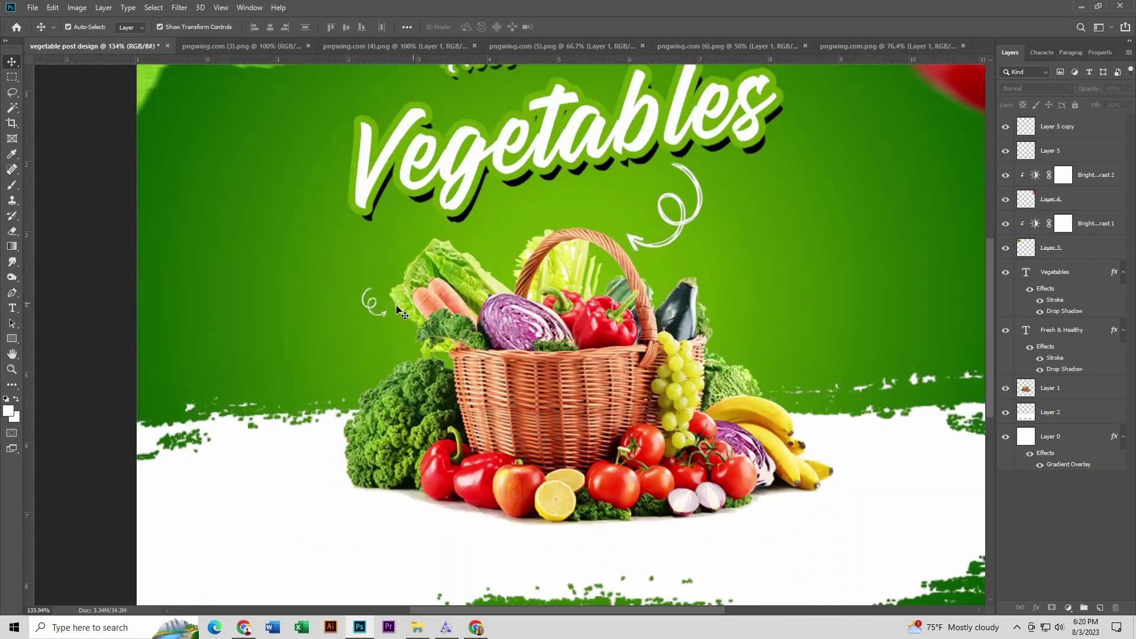
key("ctrl+t")
left_click_drag(349, 276, 344, 283)
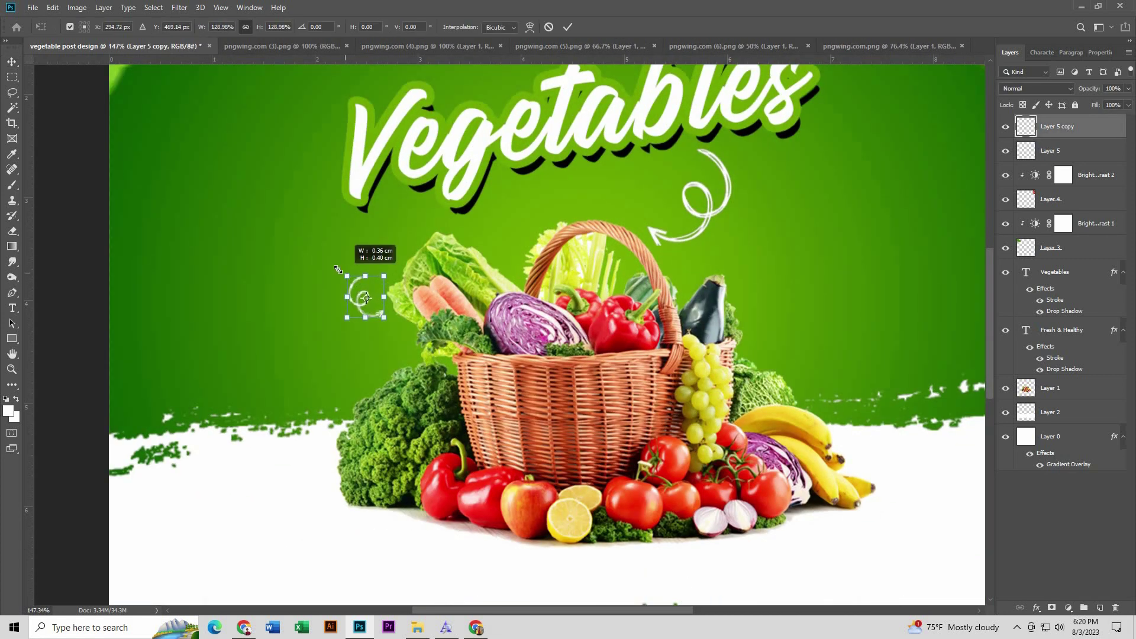
key("Return")
scroll(419, 306, "down", 3)
left_click(152, 314)
scroll(490, 315, "down", 2)
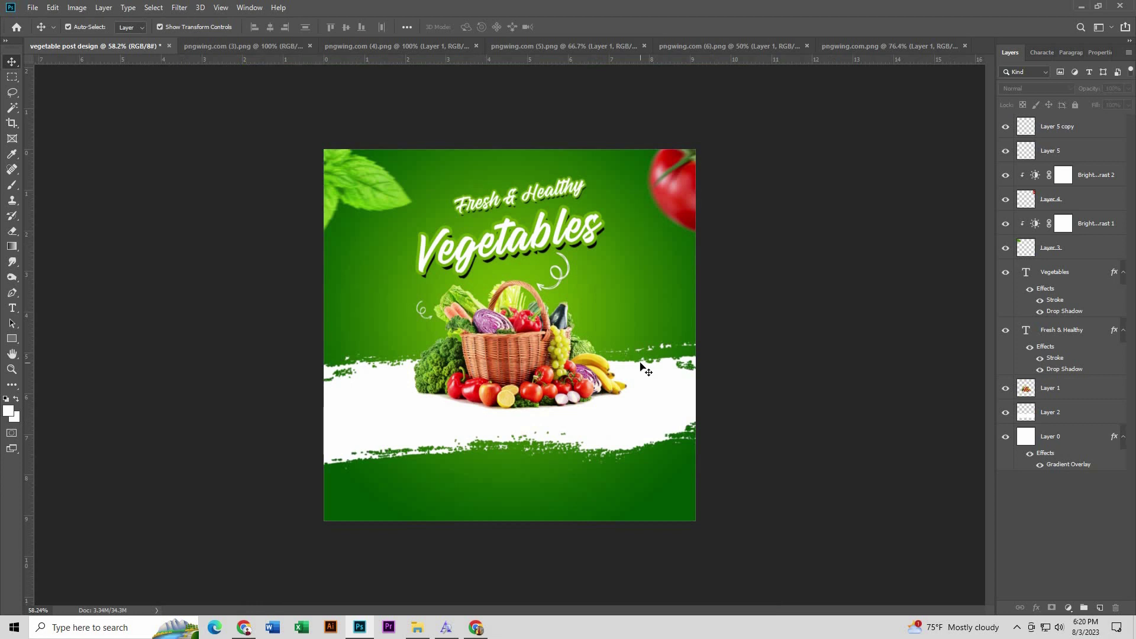
scroll(687, 277, "up", 4)
- Move the basket and white banner layers down slightly together
left_click_drag(610, 271, 598, 213)
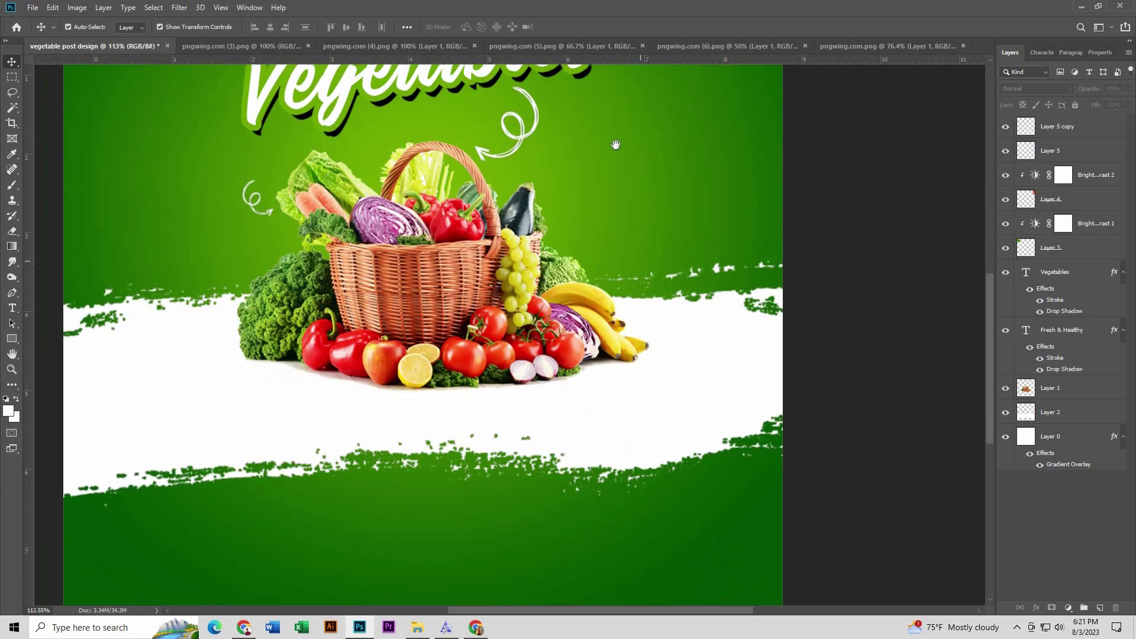
scroll(550, 331, "down", 2)
left_click(549, 355)
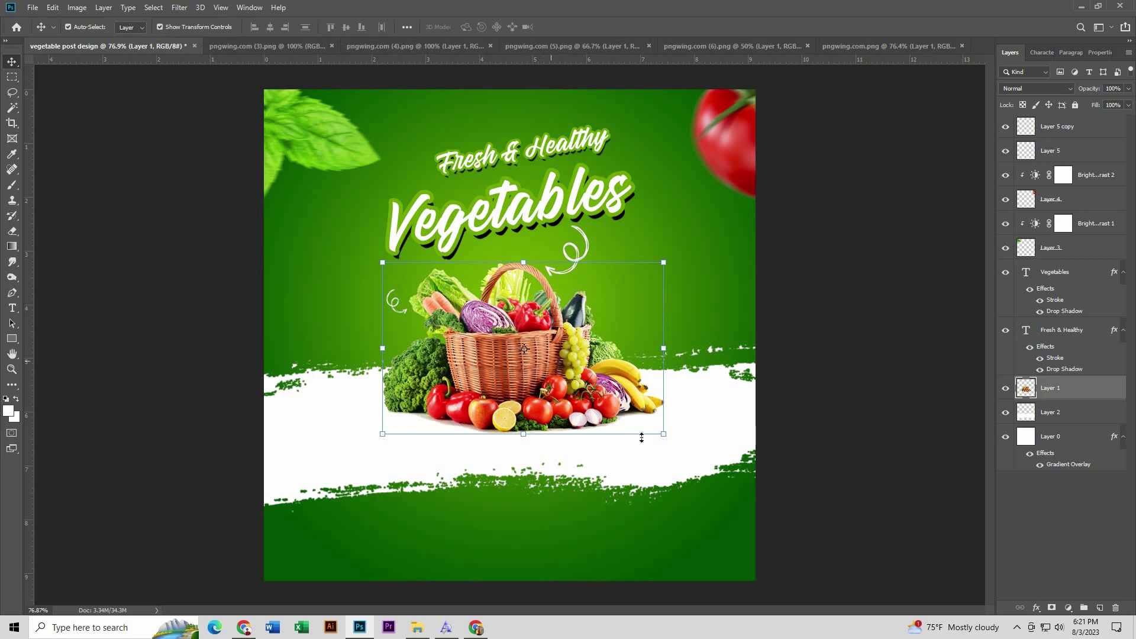
left_click(685, 468, "shift")
left_click_drag(646, 460, 645, 473)
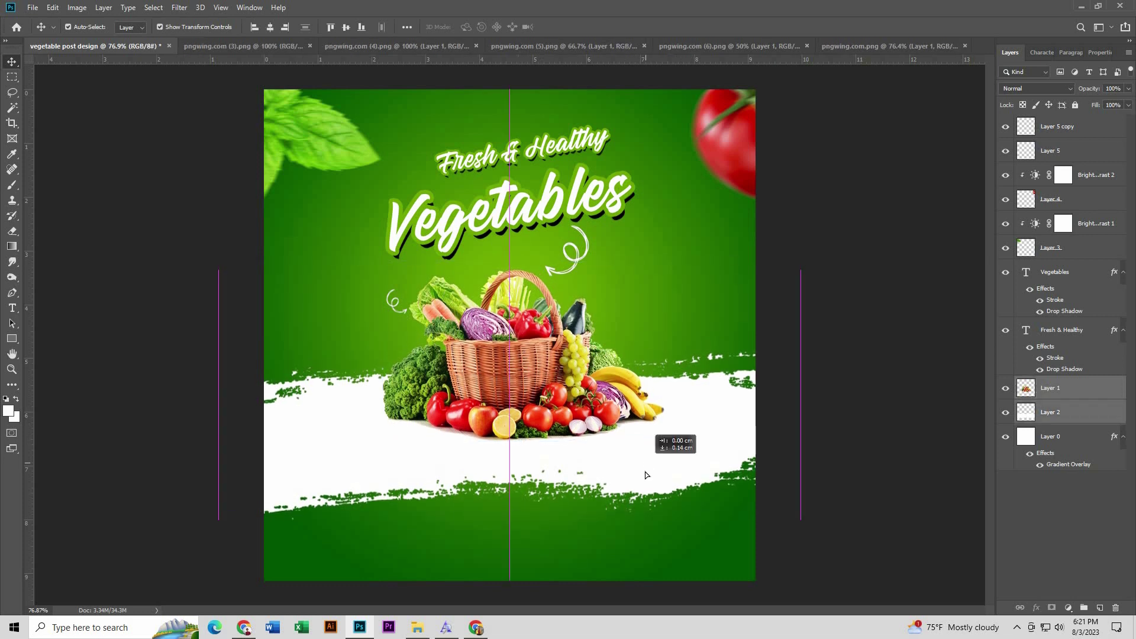
left_click(840, 242)
scroll(592, 276, "up", 3)
- Nudge the large swirl arrow and lower the Vegetables and Fresh & Healthy headlines slightly
left_click(547, 262)
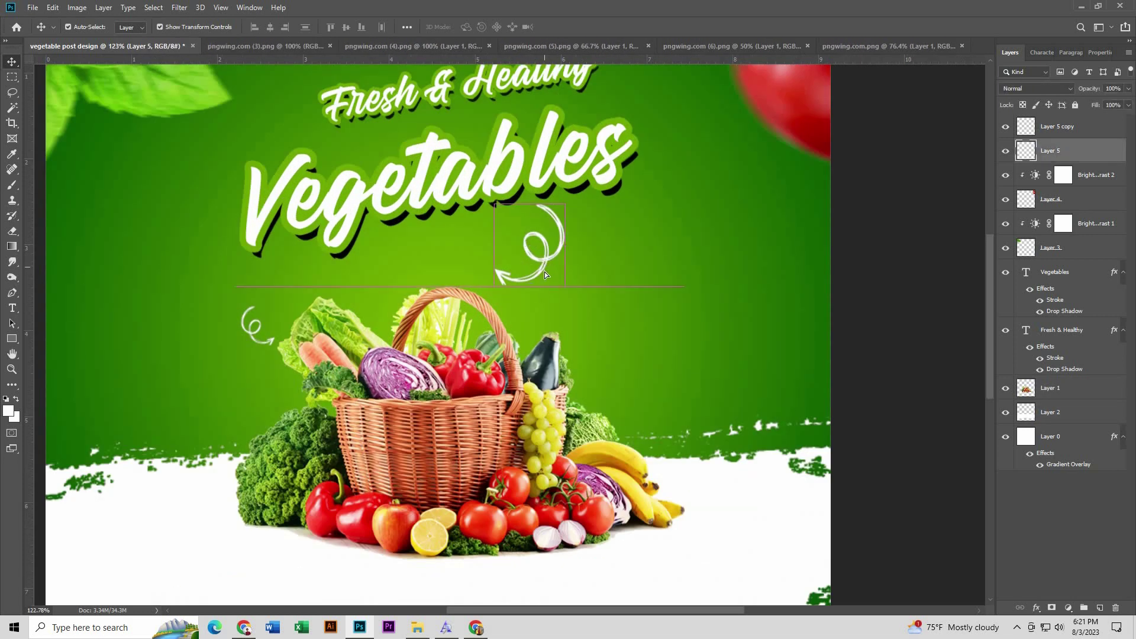
left_click_drag(545, 274, 547, 282)
scroll(548, 281, "down", 3)
left_click(568, 225)
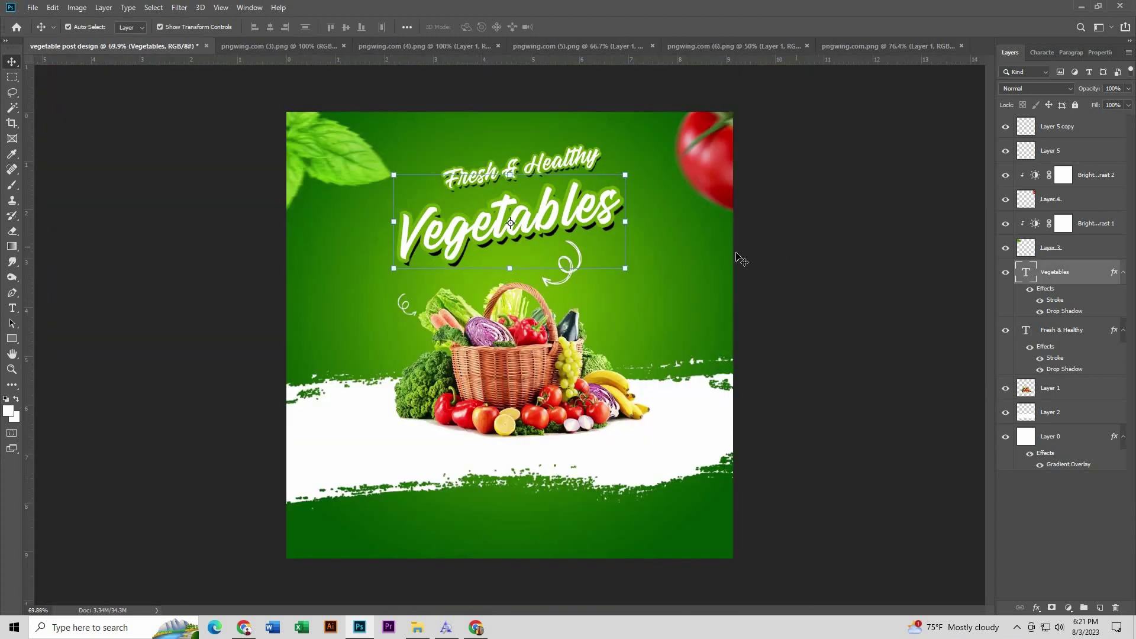
left_click(740, 259)
scroll(658, 261, "up", 3)
scroll(501, 195, "right", 2)
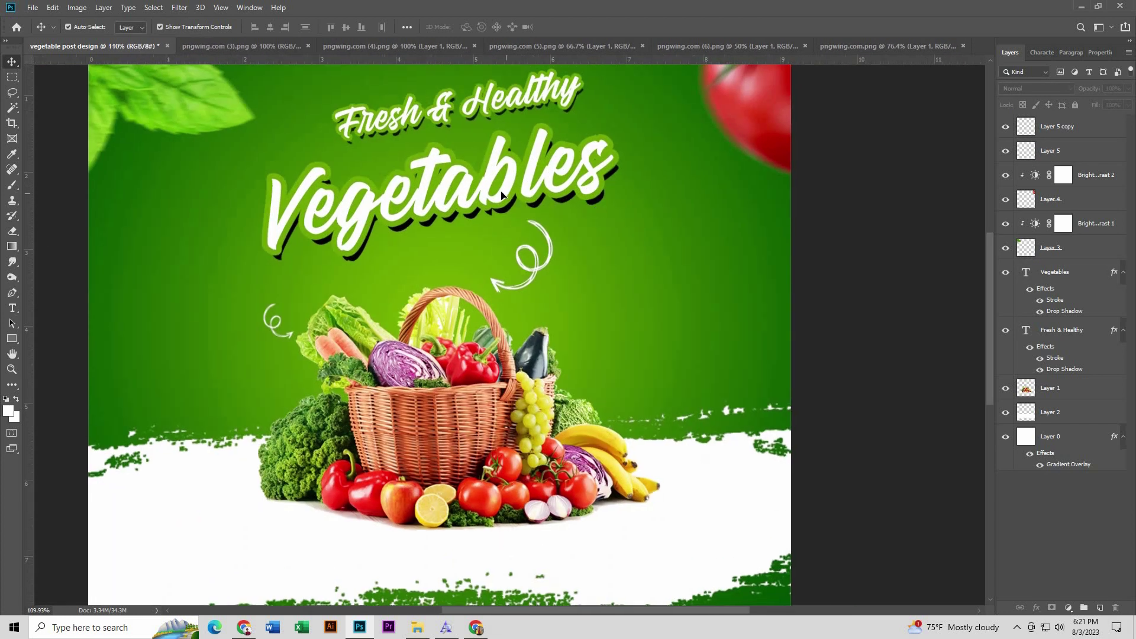
left_click(501, 195)
left_click_drag(520, 177, 522, 183)
left_click(535, 93)
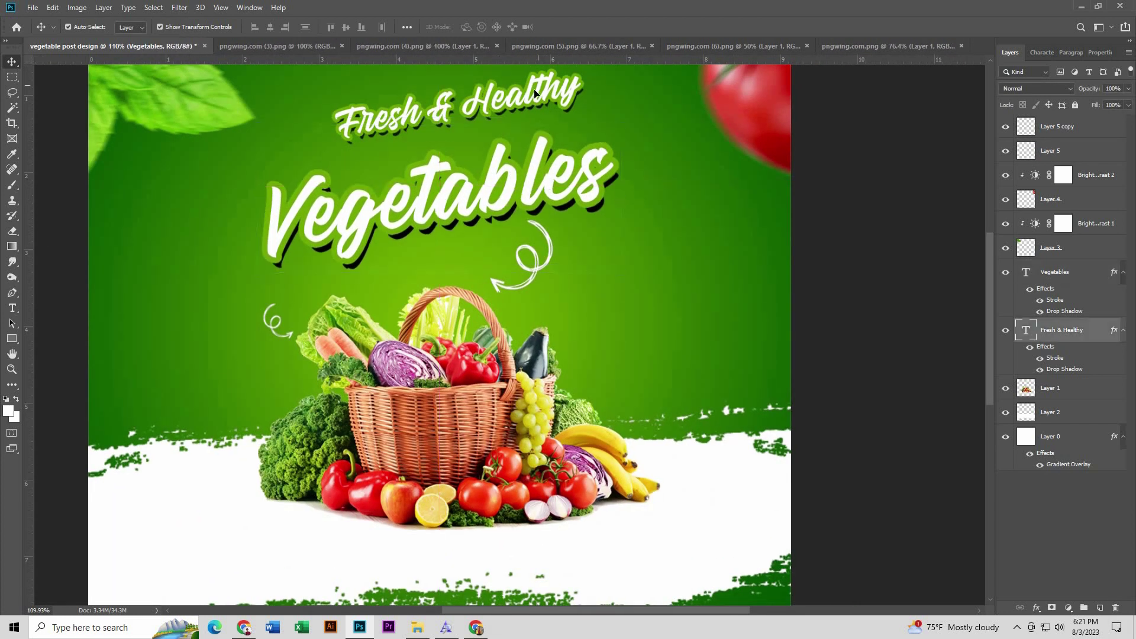
left_click_drag(534, 96, 534, 99)
left_click(572, 254)
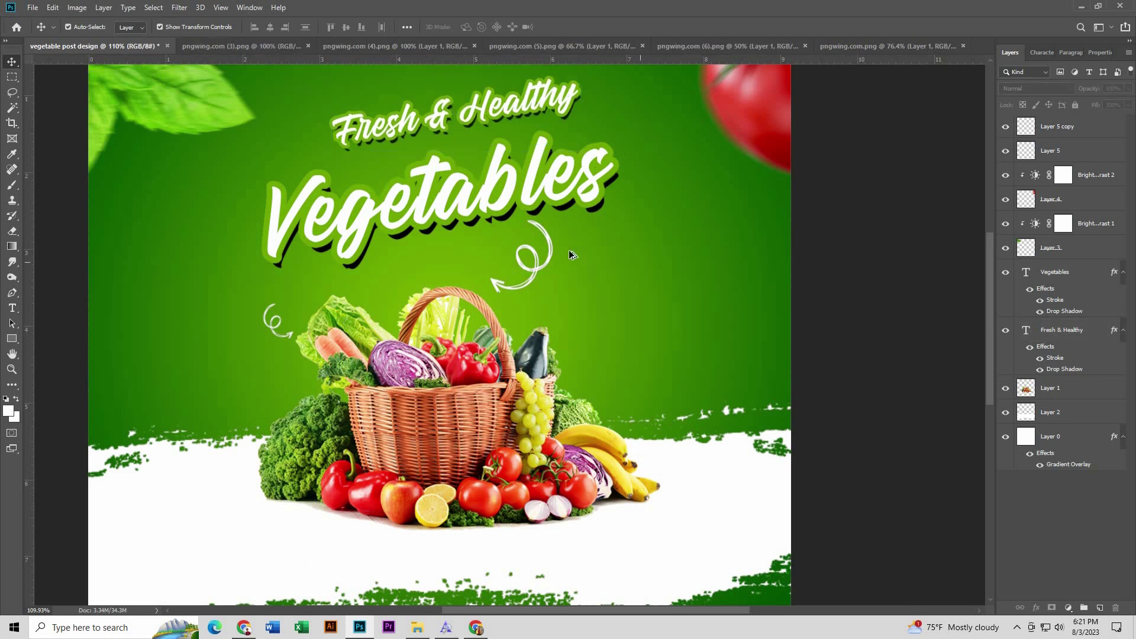
- Bring up the list of shape drawing tools
scroll(651, 278, "down", 3)
scroll(744, 305, "up", 3)
scroll(592, 287, "up", 2)
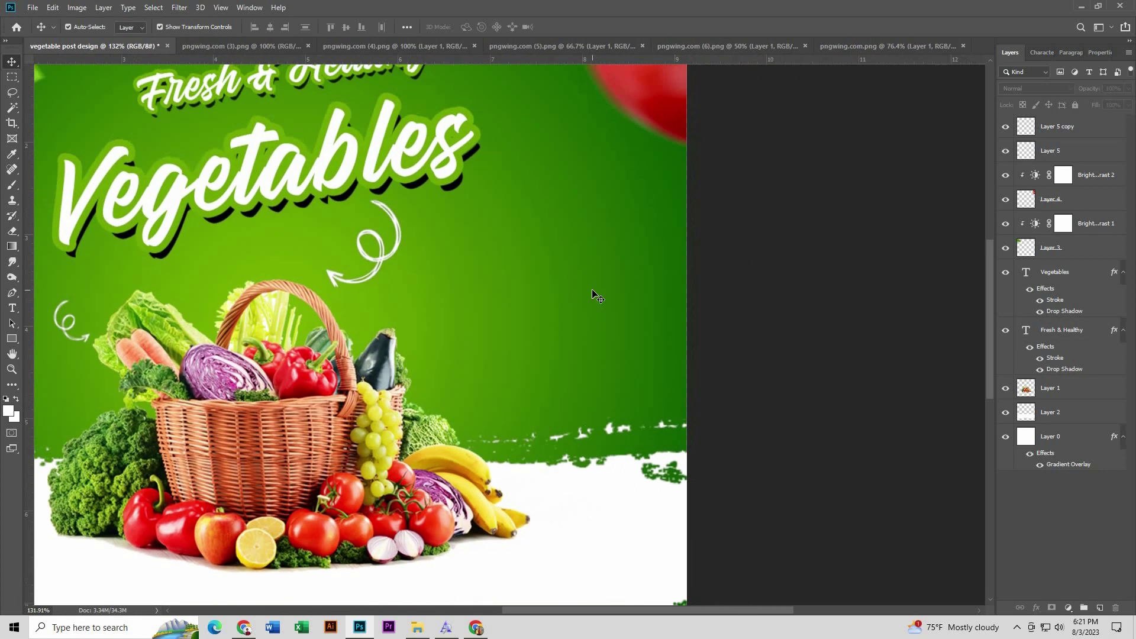
scroll(318, 277, "up", 1)
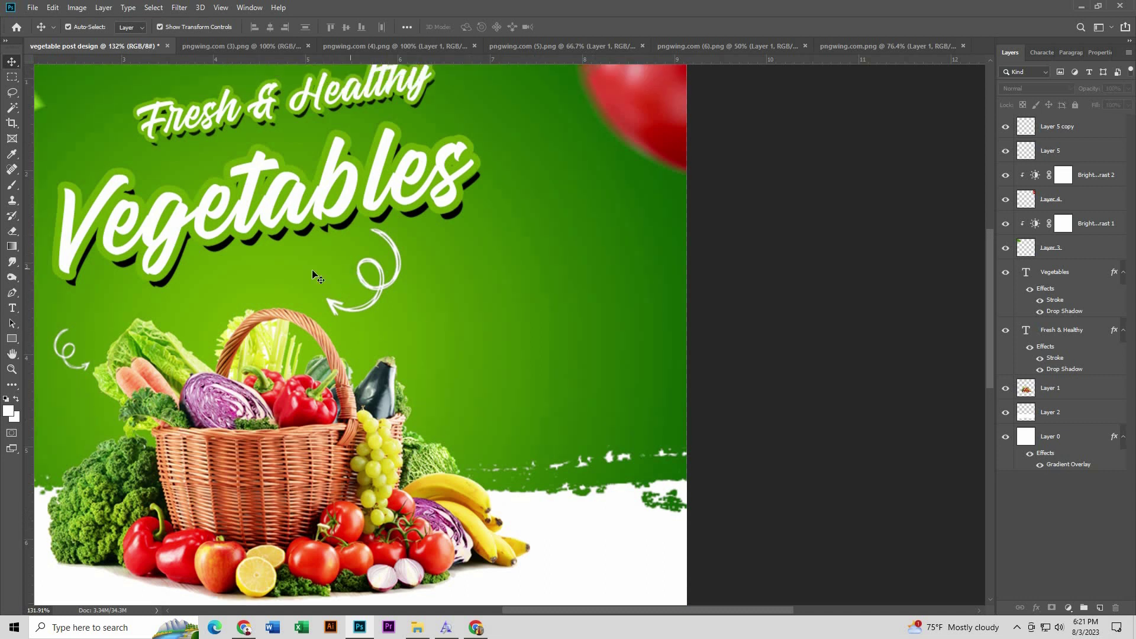
right_click(12, 338)
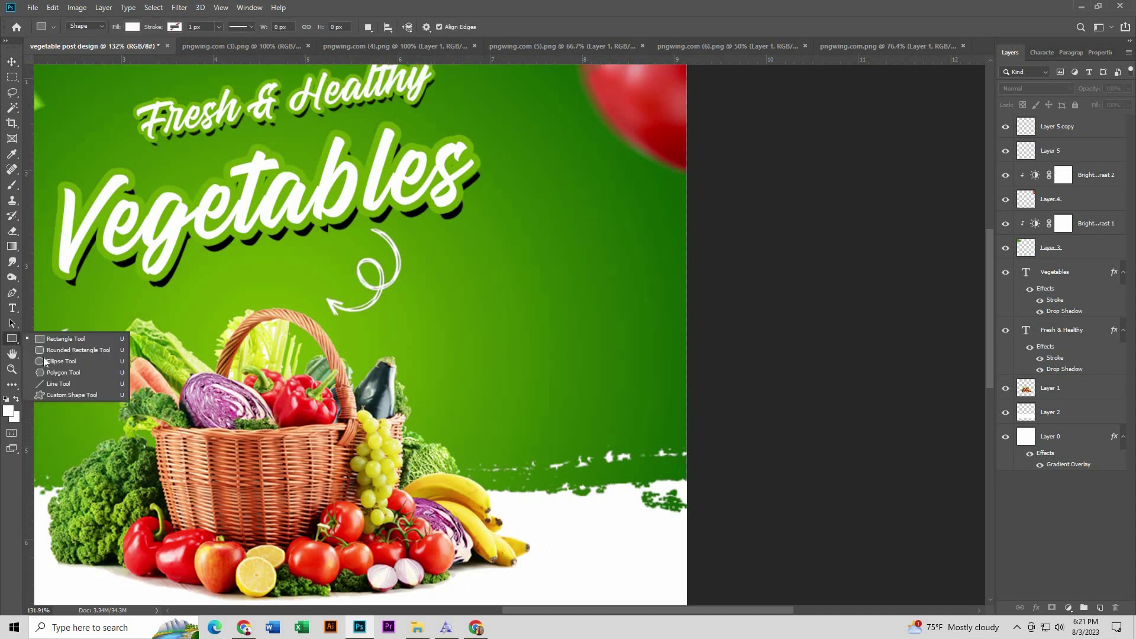
- Draw a 112 × 112 px circle right of the swirl arrow and move it lower
left_click(88, 362)
left_click_drag(466, 251, 545, 373)
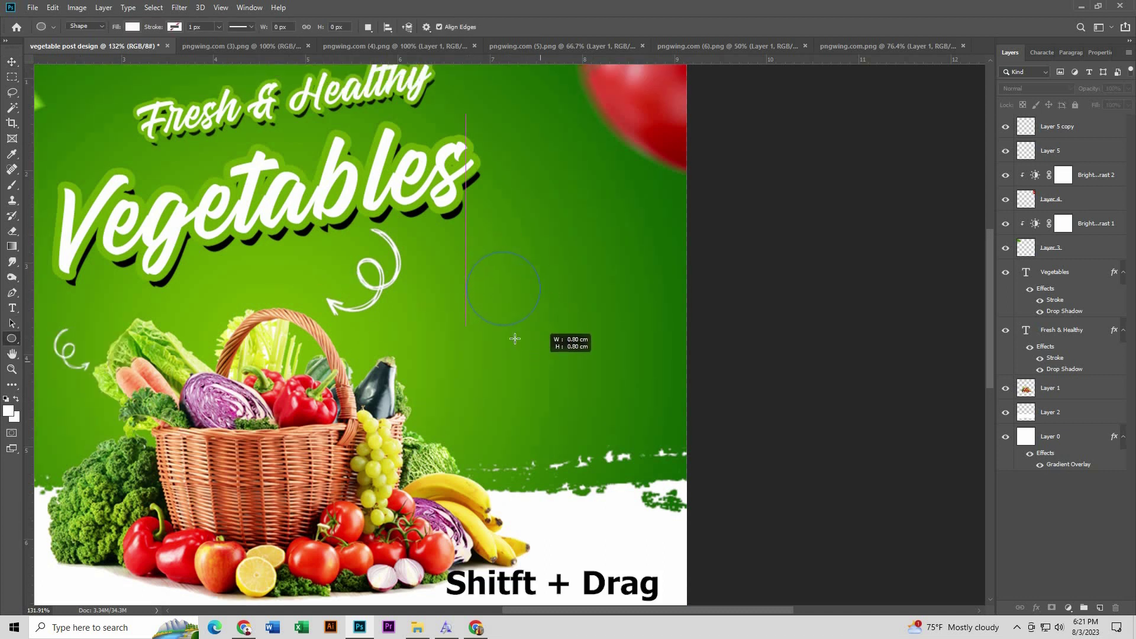
left_click_drag(545, 373, 566, 383)
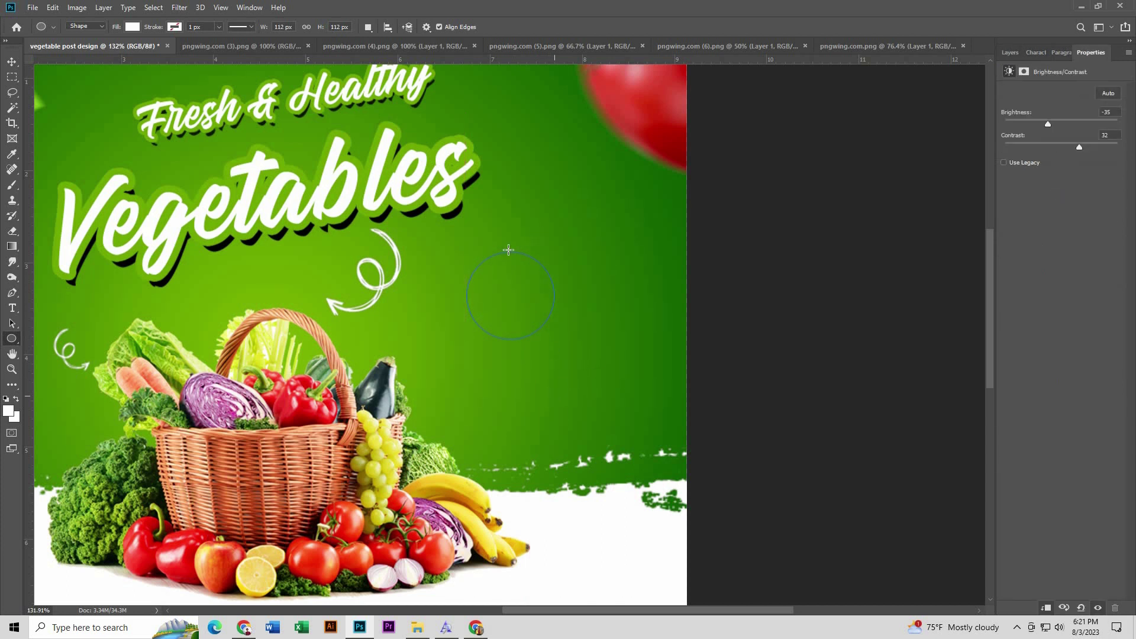
key("v")
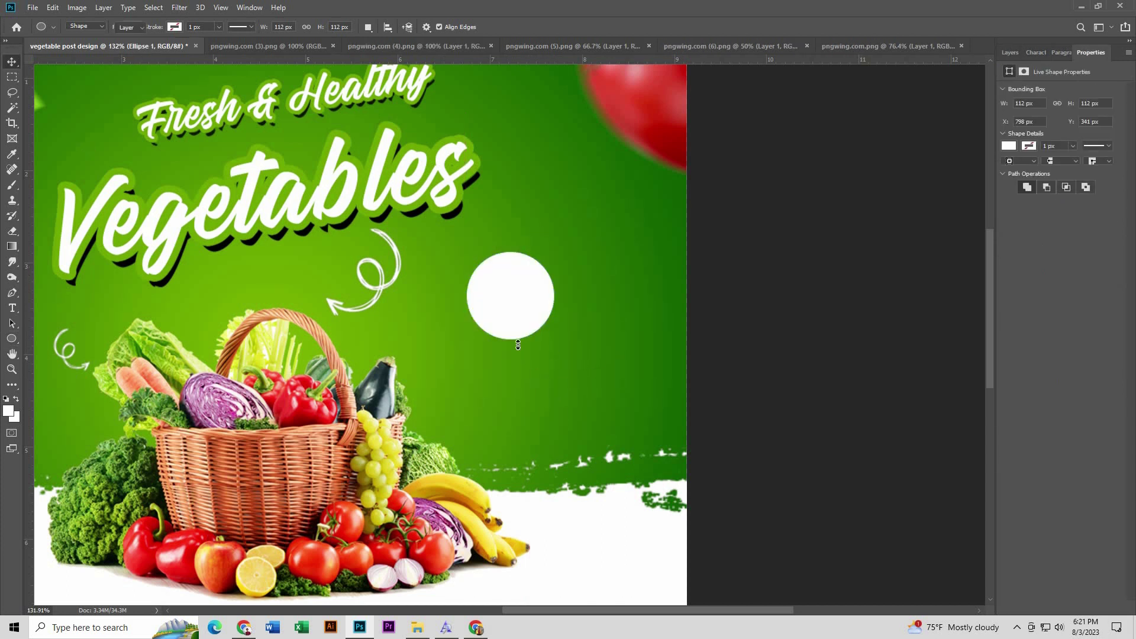
scroll(515, 327, "up", 2)
left_click_drag(515, 327, 514, 355)
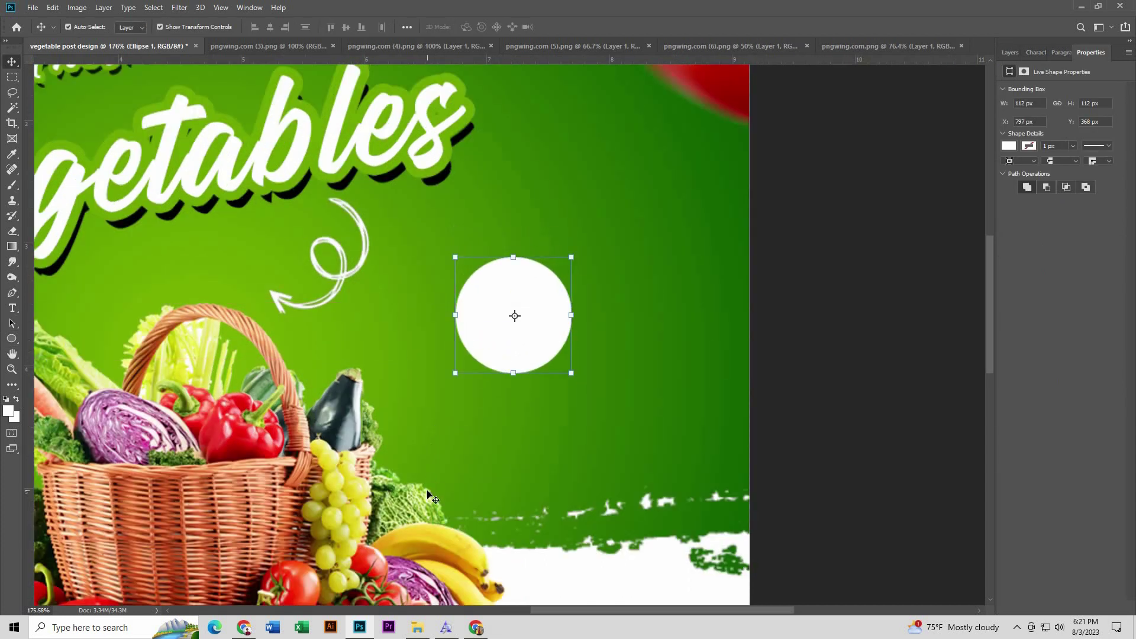
- Fill the circle with banana yellow sampled from the image
key("i")
left_click(425, 530)
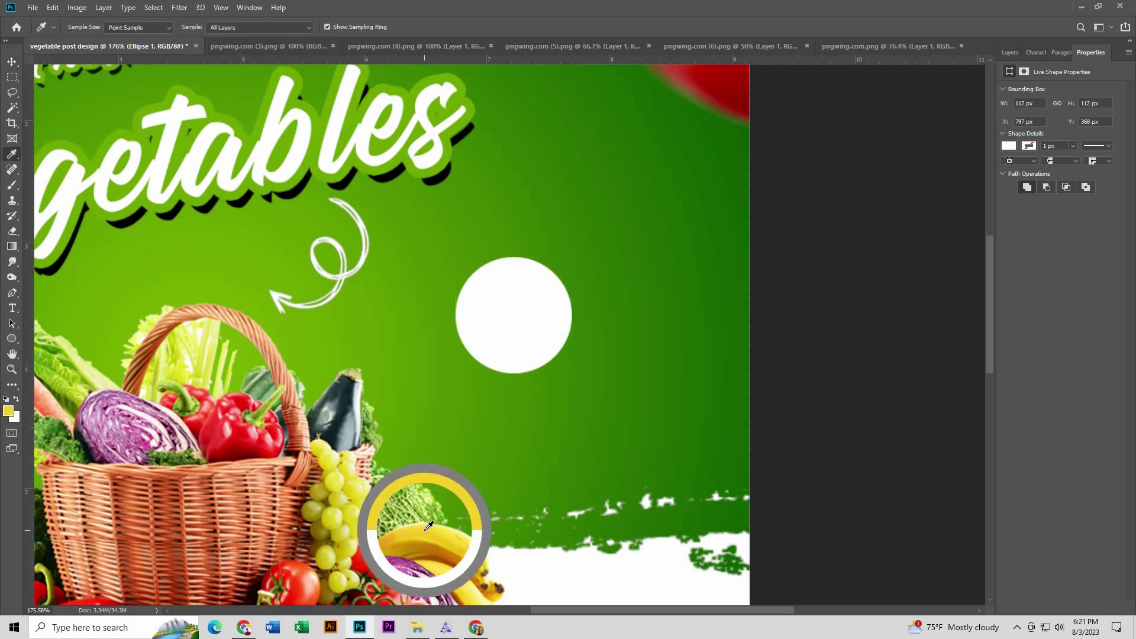
key("v")
key("alt+BackSpace")
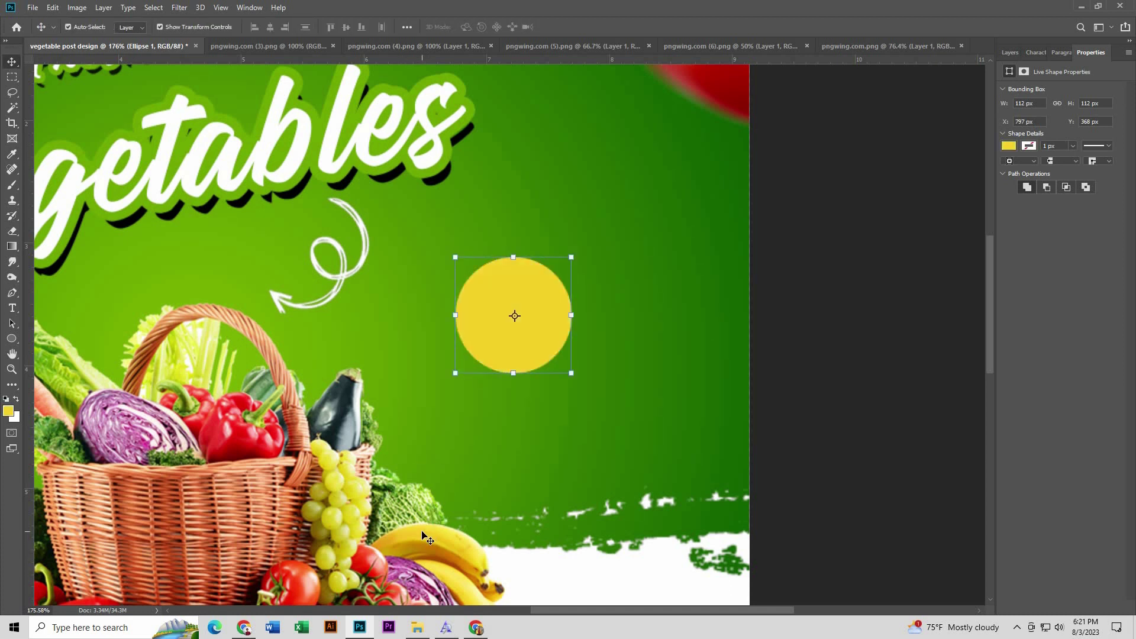
left_click(441, 342)
scroll(489, 326, "down", 5)
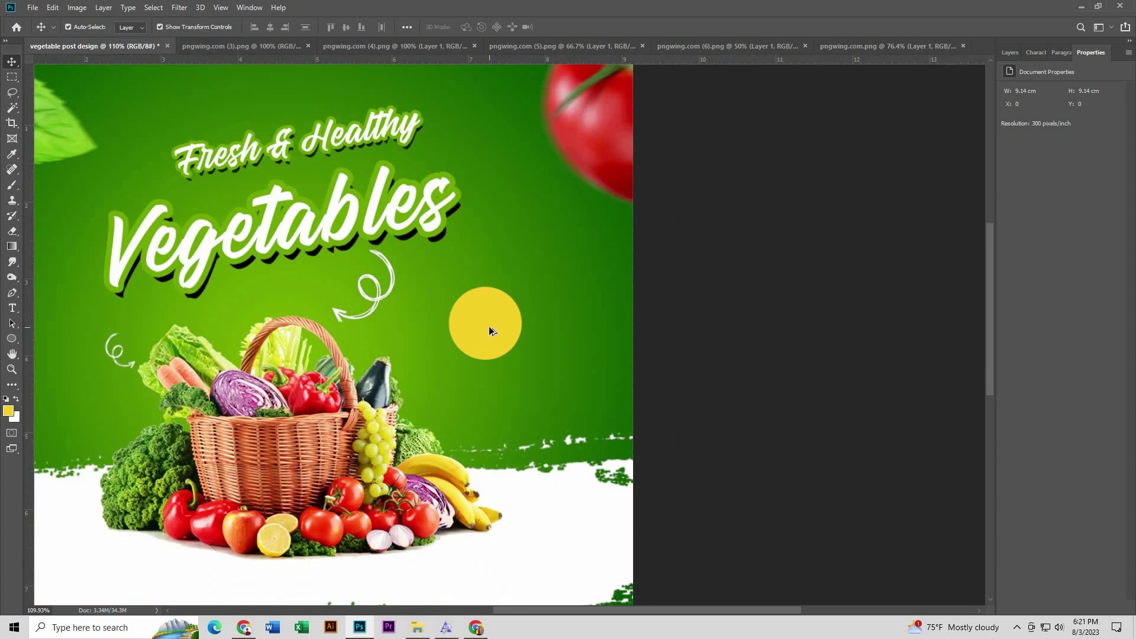
scroll(489, 326, "up", 6)
- Enlarge the yellow circle slightly to about 117 px
left_click(504, 322)
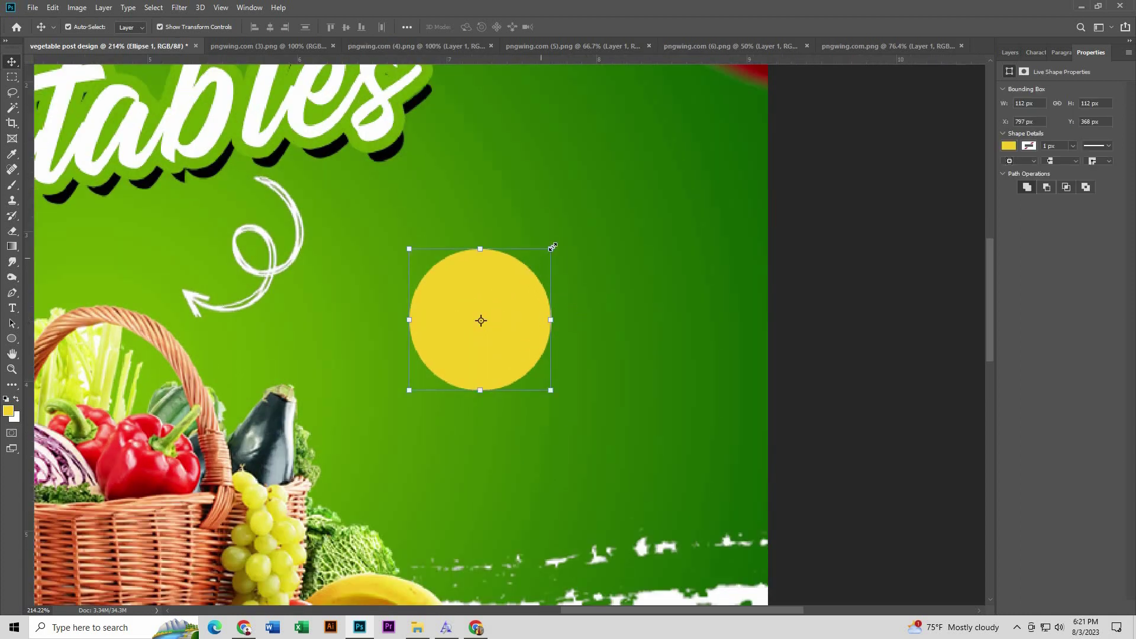
left_click_drag(553, 247, 556, 245)
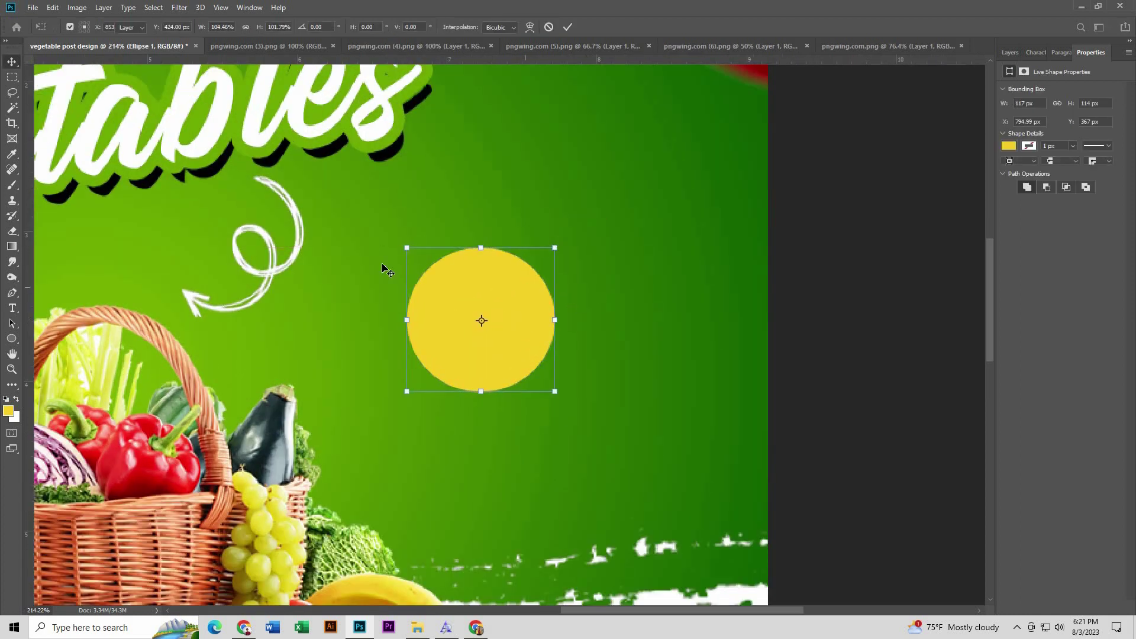
key("Return")
left_click(11, 308)
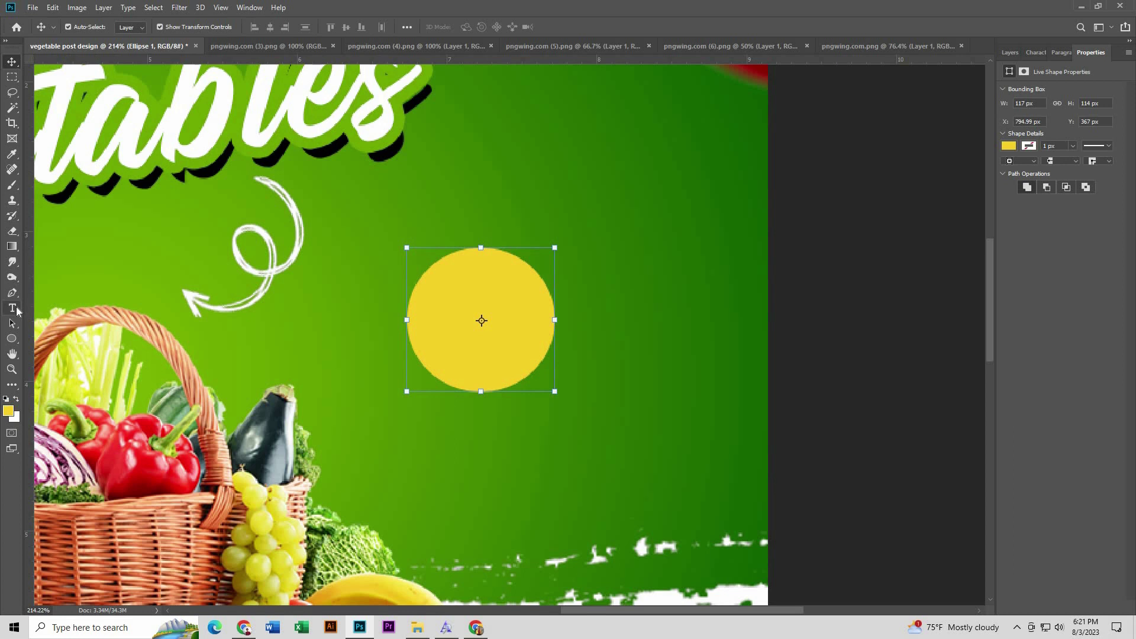
- Create the 30 text layer in Poppins Bold
left_click(550, 148)
type("50 %")
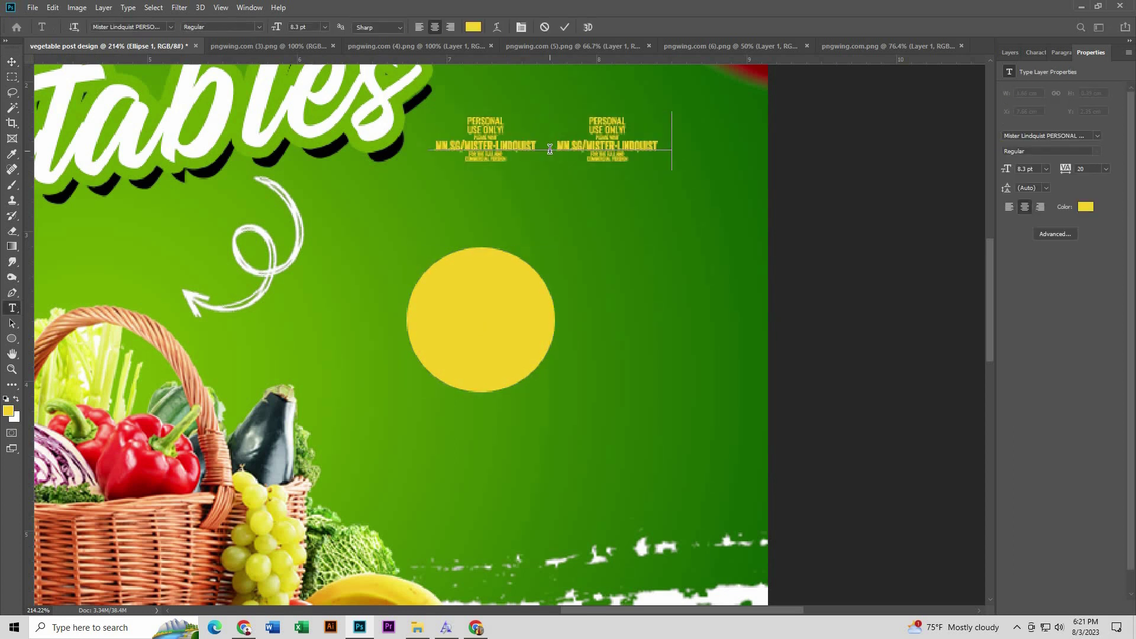
key("ctrl+a")
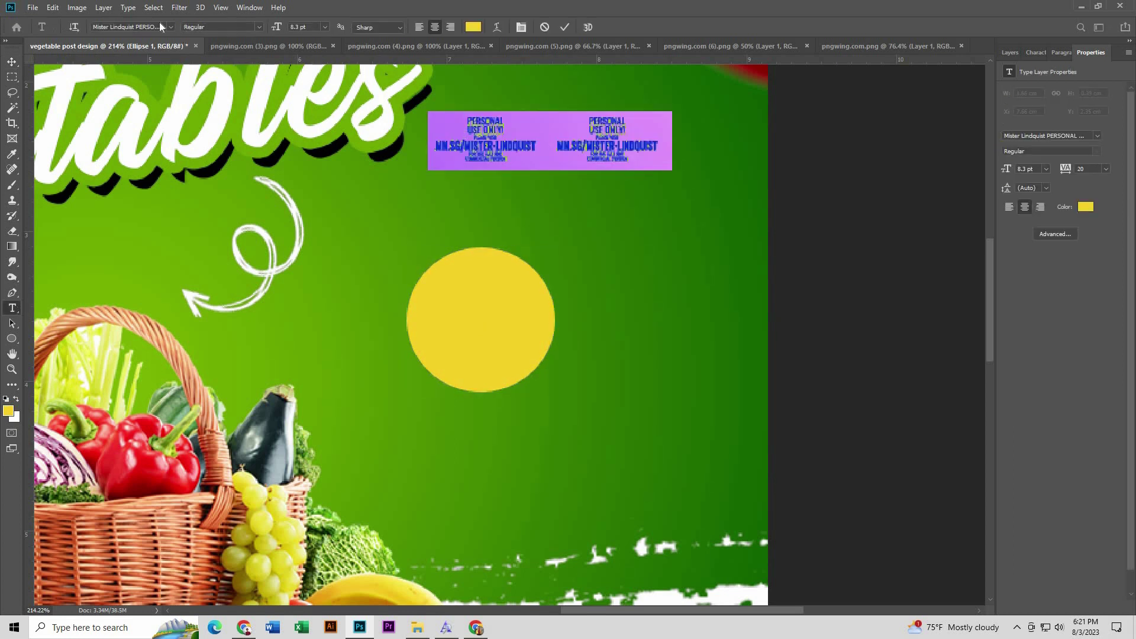
left_click(159, 25)
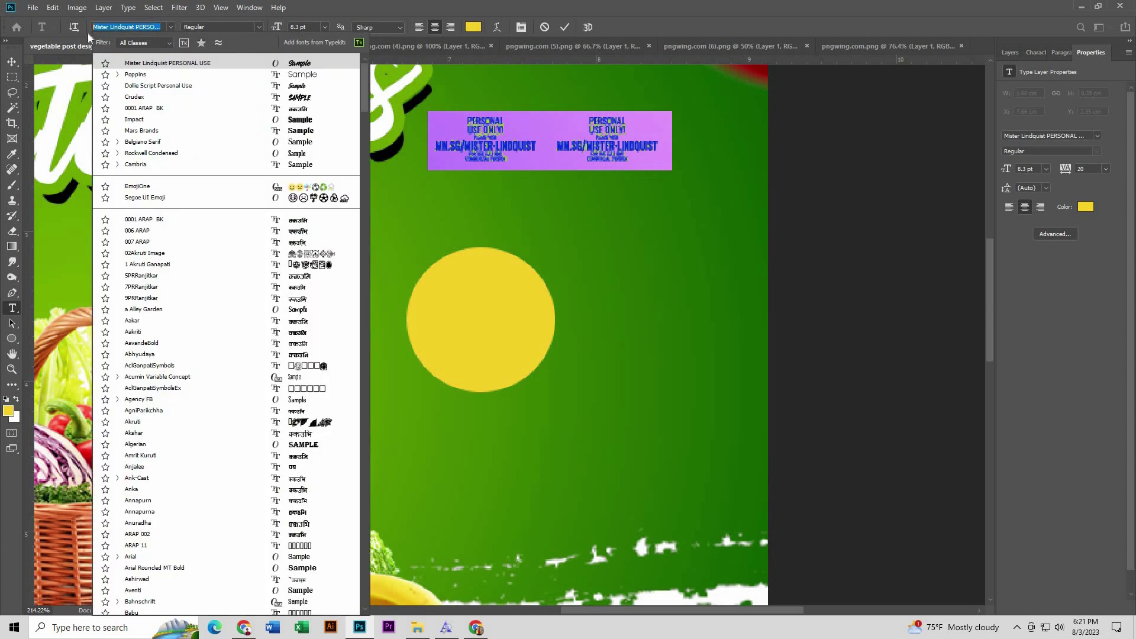
type("pop")
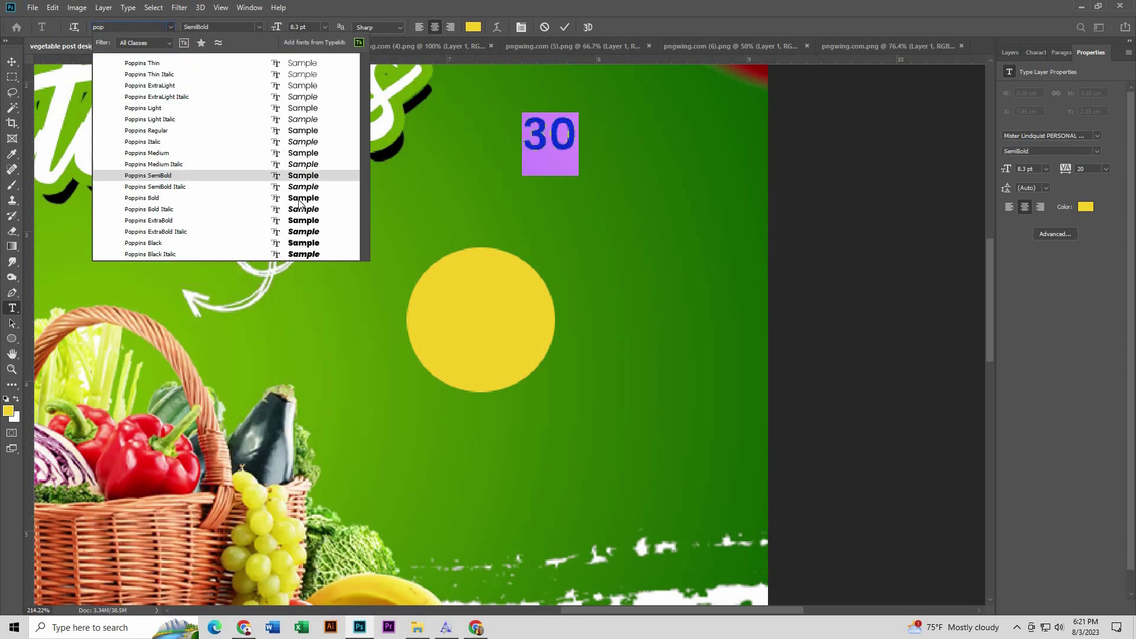
left_click(299, 199)
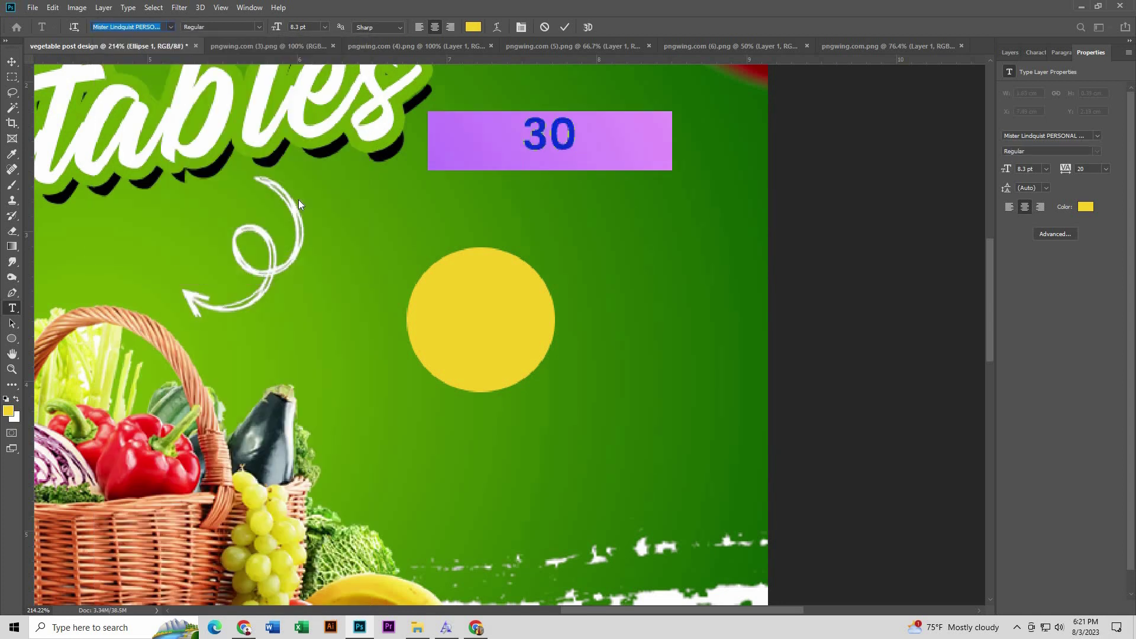
left_click(565, 27)
- Enlarge the 30 slightly, make it black, and move it onto the yellow circle
key("v")
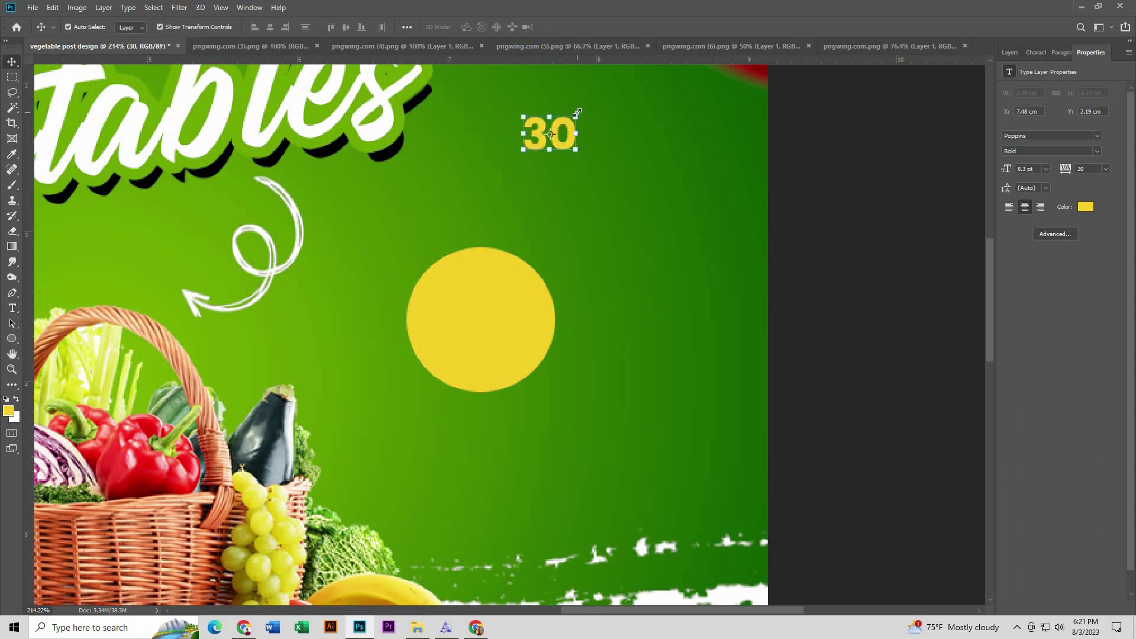
left_click_drag(577, 113, 580, 110)
key("Return")
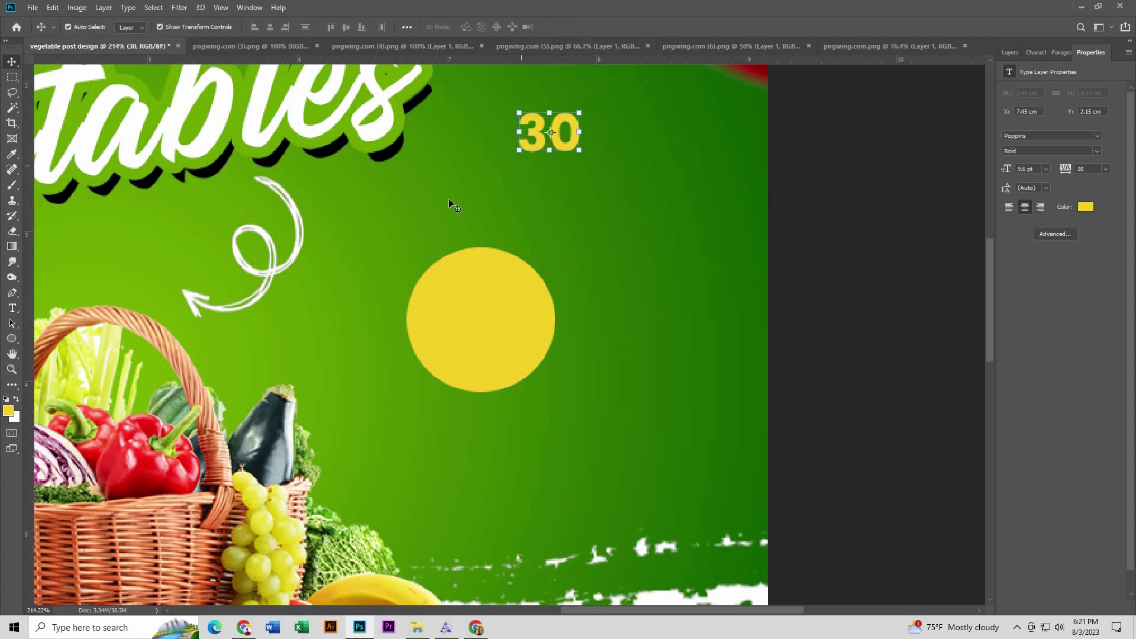
left_click(6, 401)
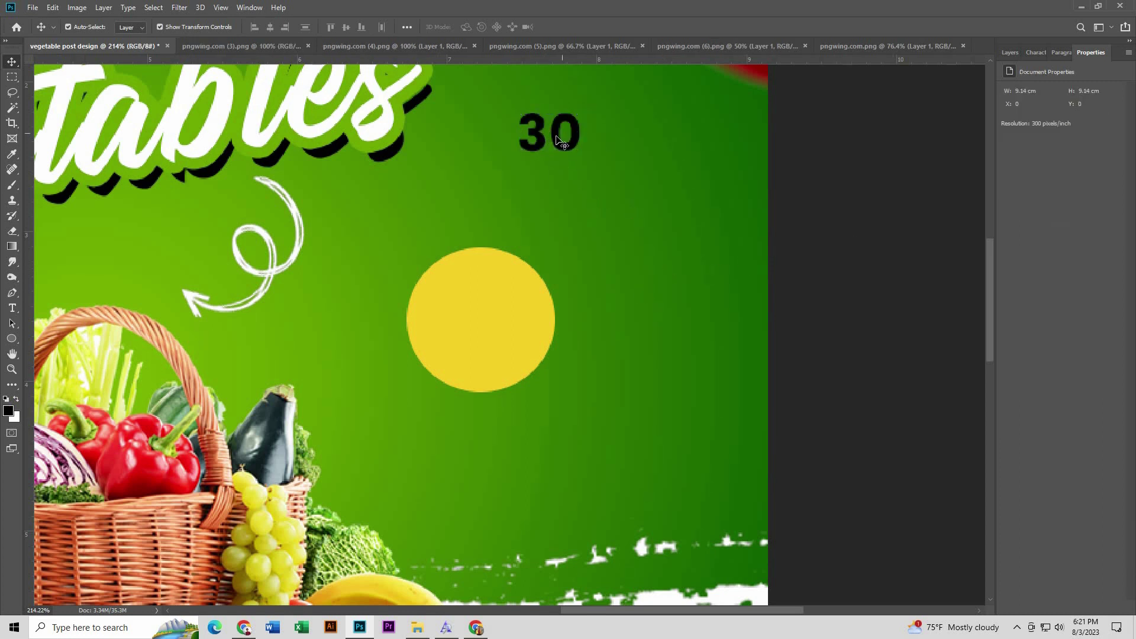
left_click_drag(552, 141, 462, 313)
- Nudge the 30 upward and scale it up to fill the circle
scroll(491, 303, "up", 2)
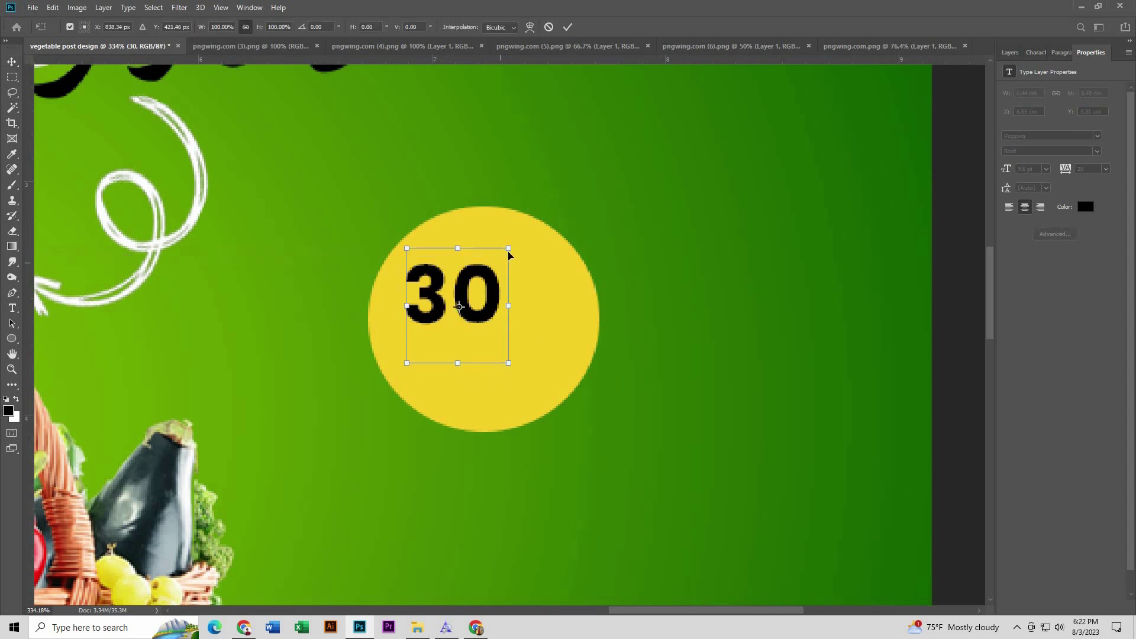
left_click_drag(507, 255, 517, 243)
scroll(415, 329, "up", 1)
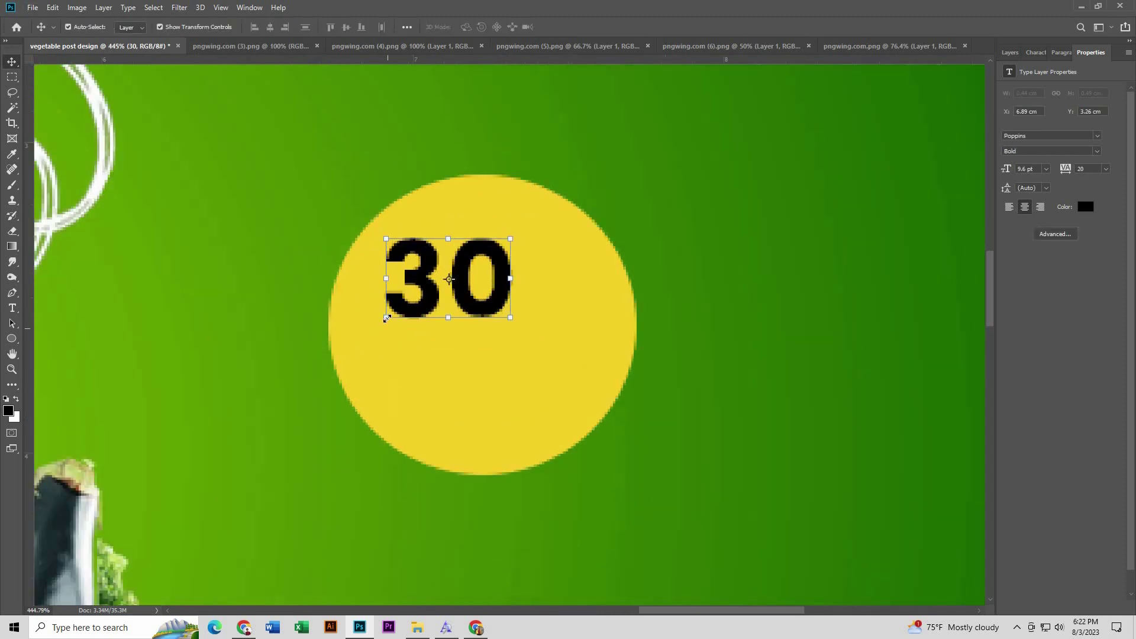
left_click(387, 321)
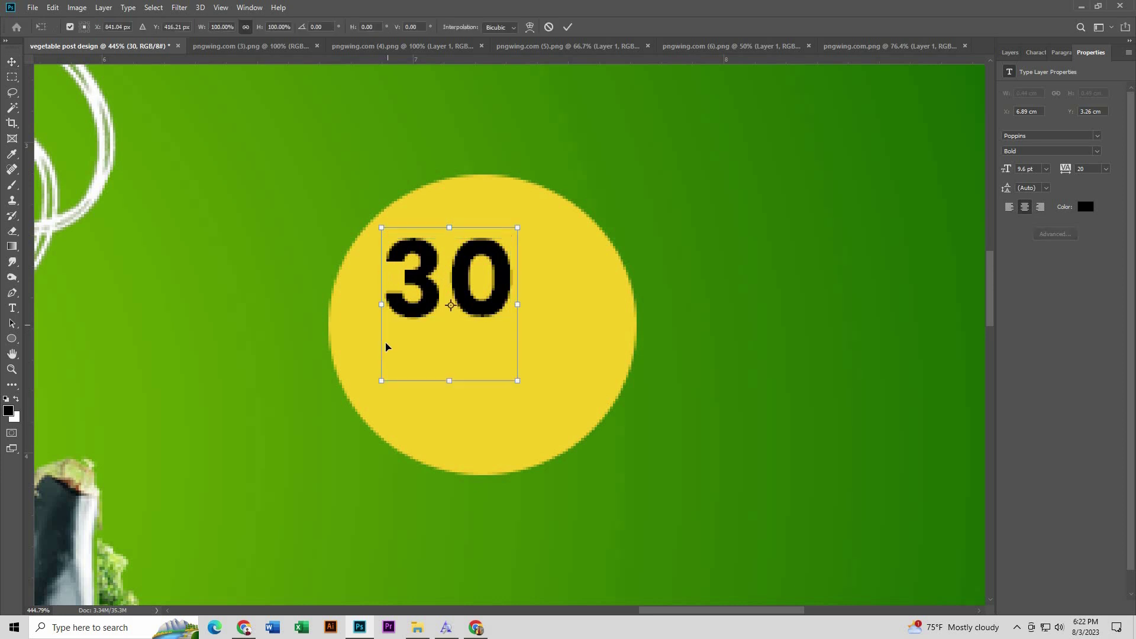
left_click_drag(370, 393, 342, 420)
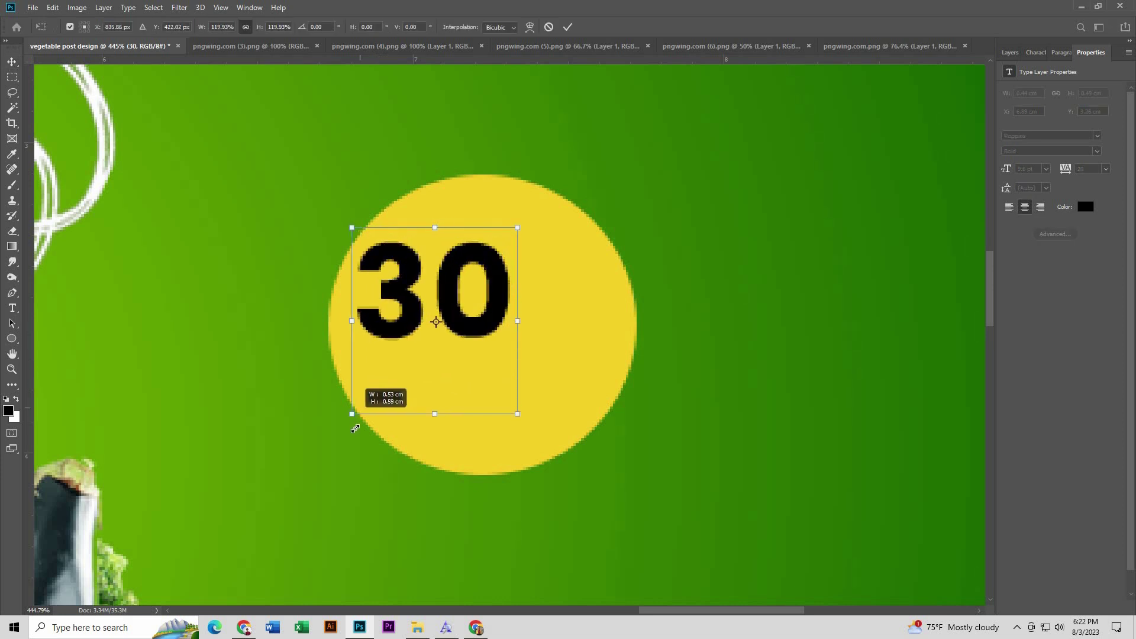
key("Return")
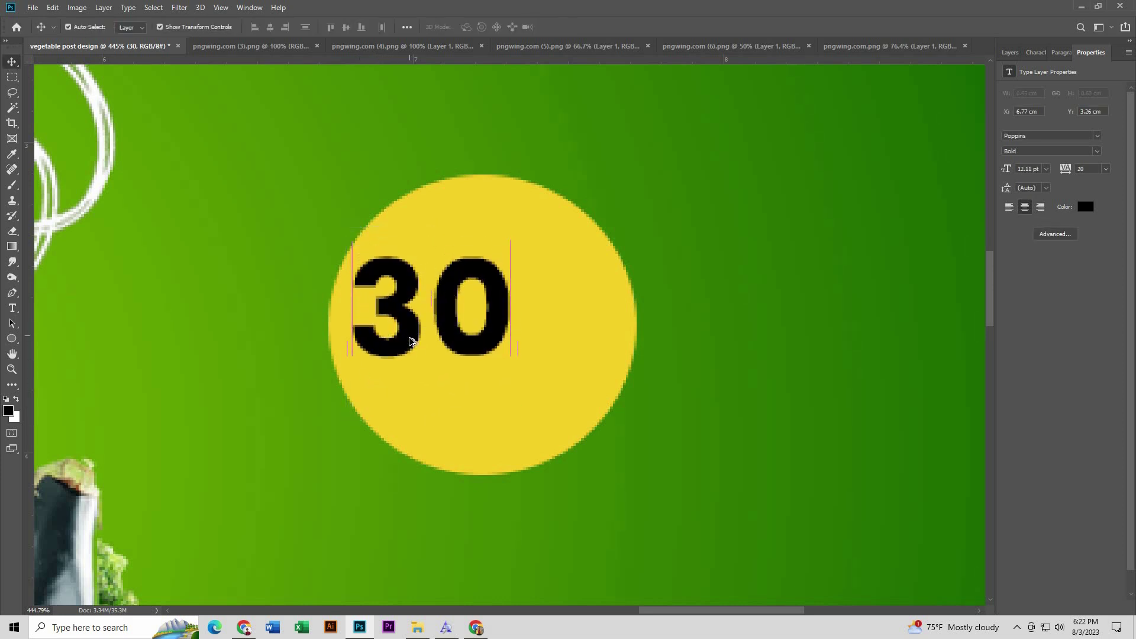
- Duplicate the 30 text beside the original and retype the copy as a % sign
left_click_drag(410, 333, 582, 345)
key("t")
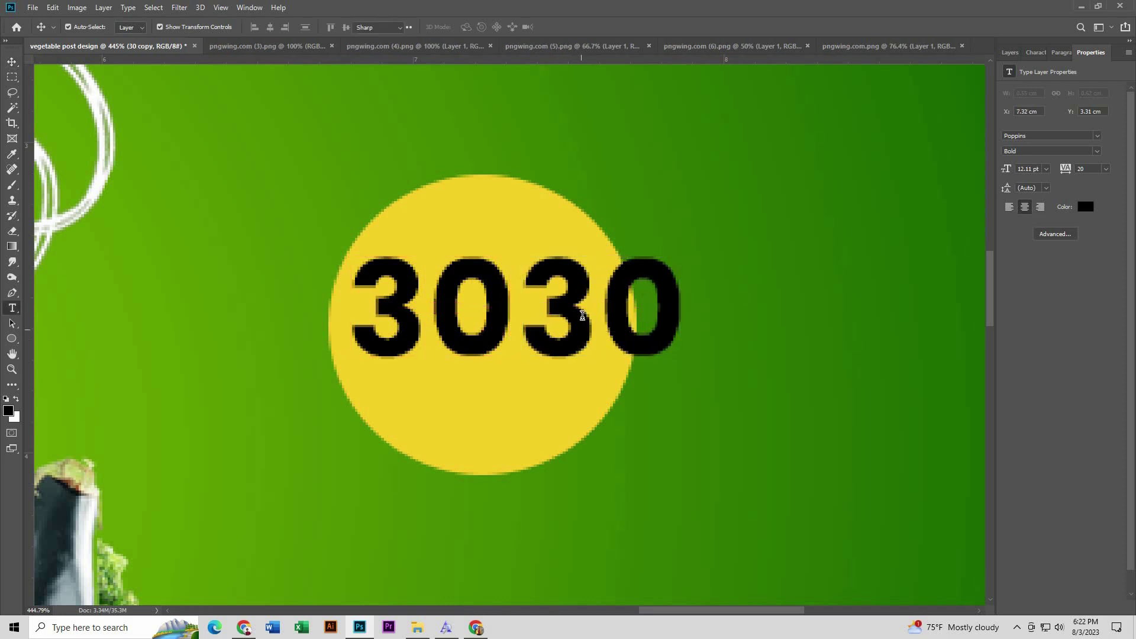
left_click(582, 315)
key("ctrl+a")
type("%")
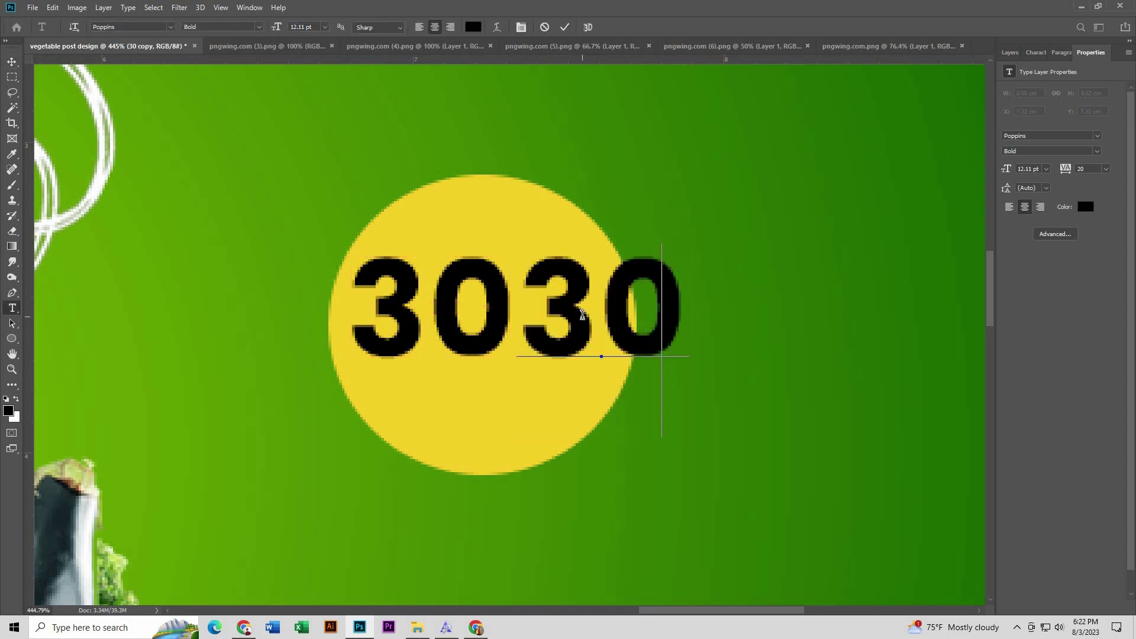
key("ctrl+Return")
- Shrink the % sign and place it right beside the 30 in the circle
key("v")
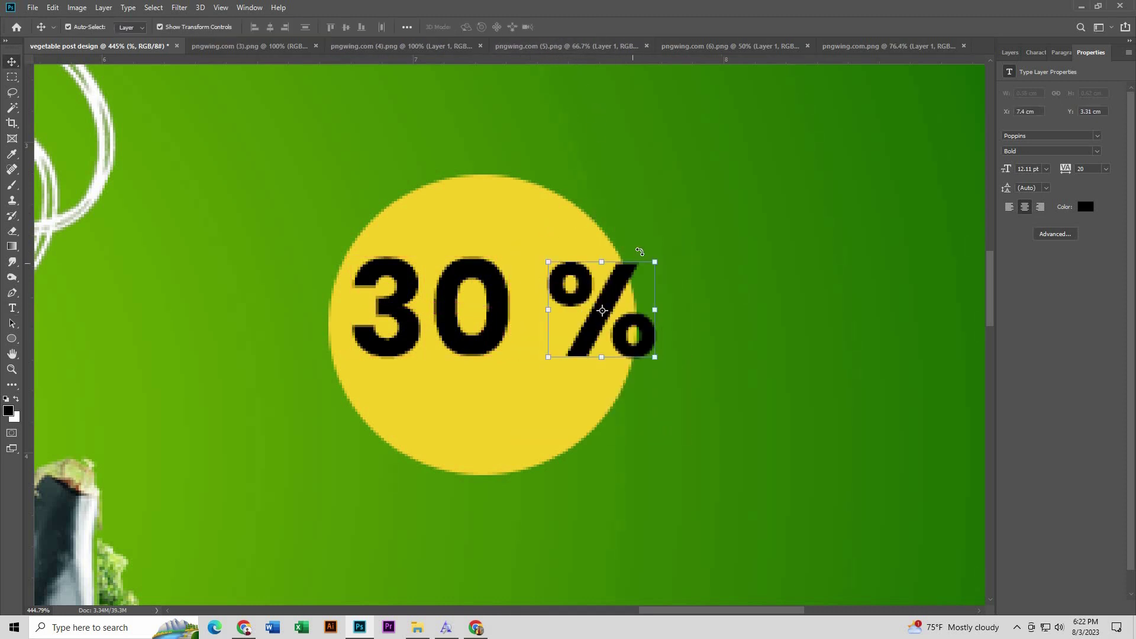
left_click(661, 260)
left_click_drag(661, 246, 621, 302)
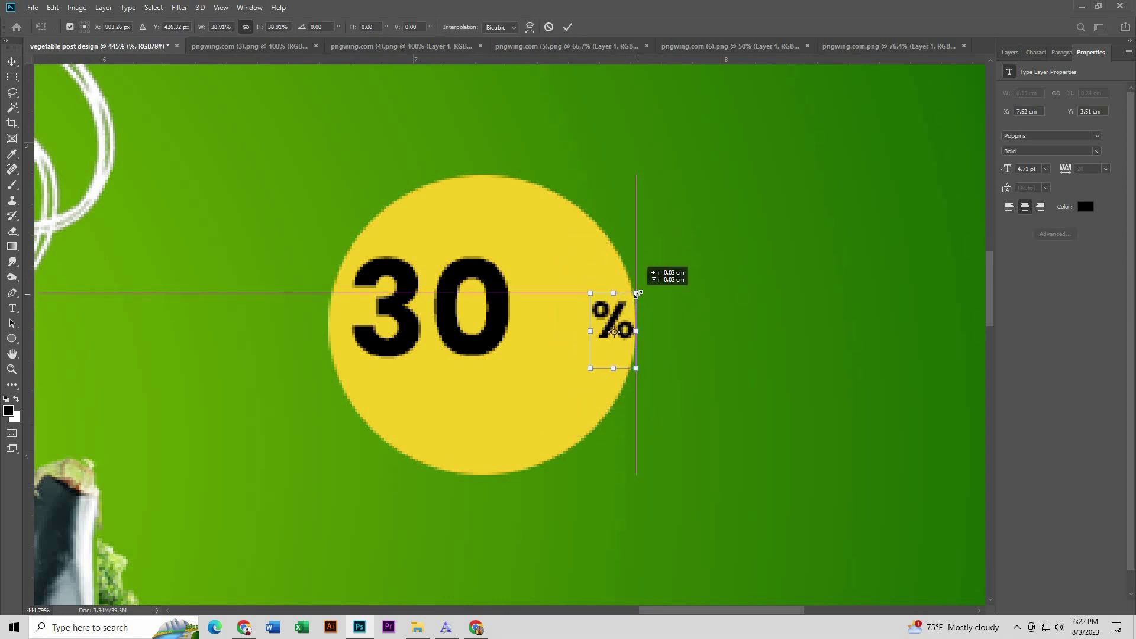
left_click_drag(633, 302, 686, 284)
key("Return")
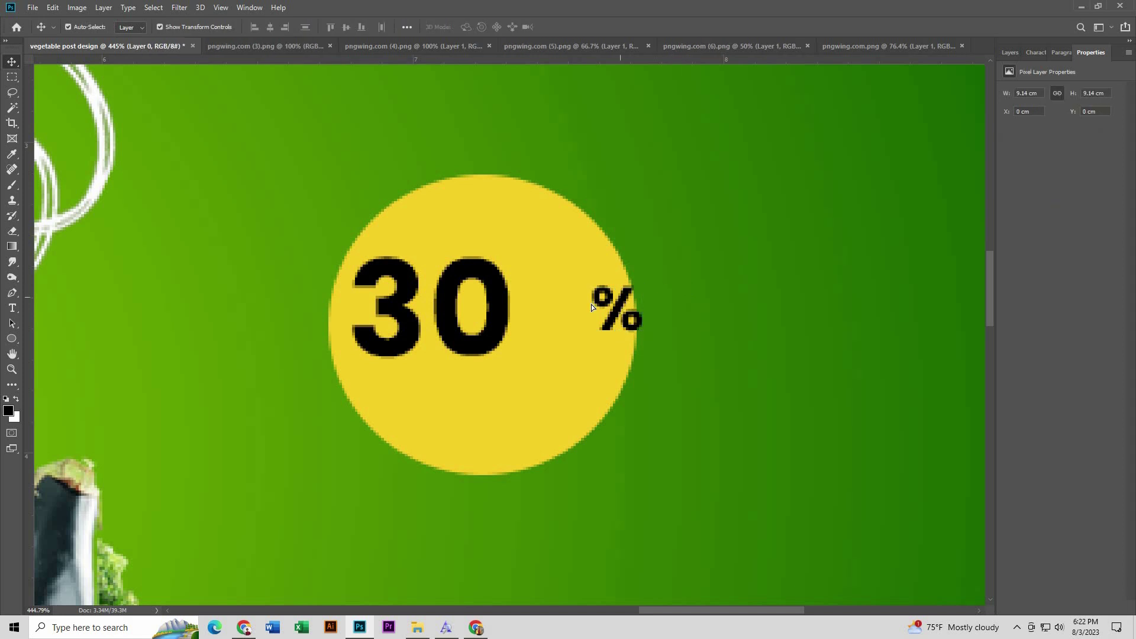
left_click_drag(592, 304, 555, 317)
scroll(568, 249, "down", 3)
scroll(543, 300, "up", 3)
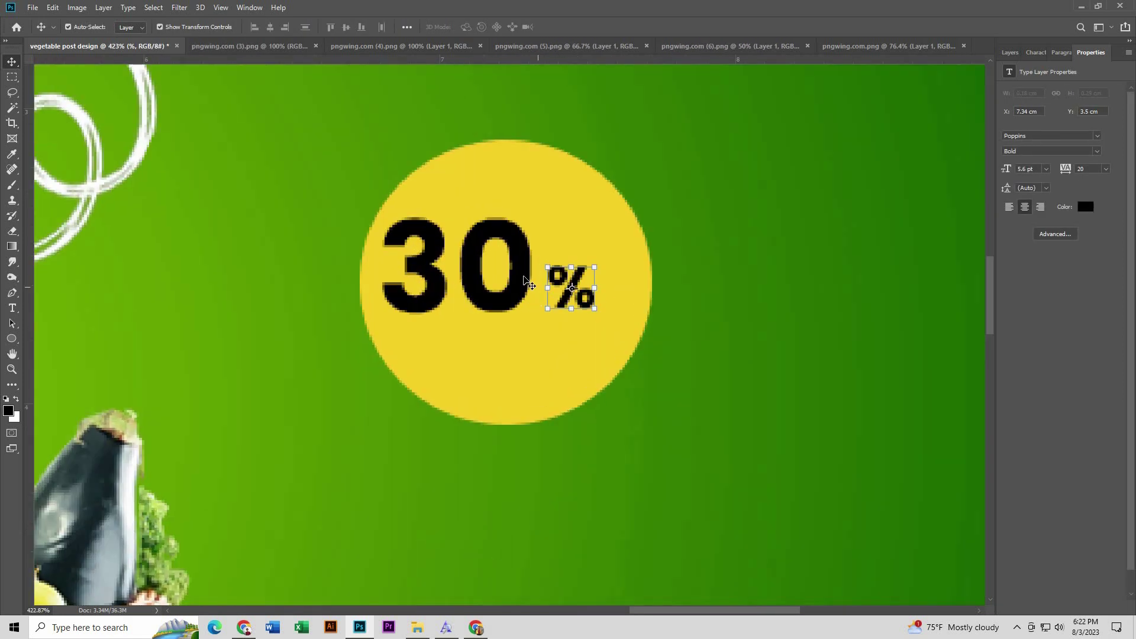
mouse_move(487, 276)
left_mouse_down()
mouse_move(547, 288)
mouse_move(569, 277)
mouse_move(544, 262)
mouse_move(516, 318)
left_mouse_up()
scroll(533, 300, "down", 3)
scroll(568, 256, "up", 3)
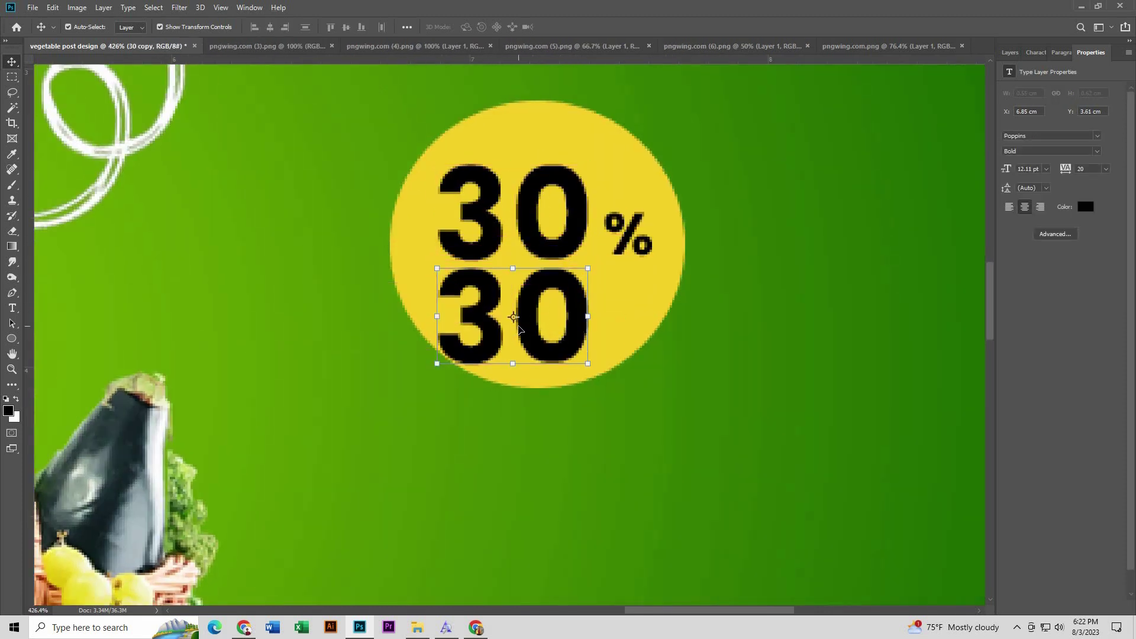
- Retype the copied 30 as OFF and style it Poppins Medium Italic
key("t")
double_click(516, 318)
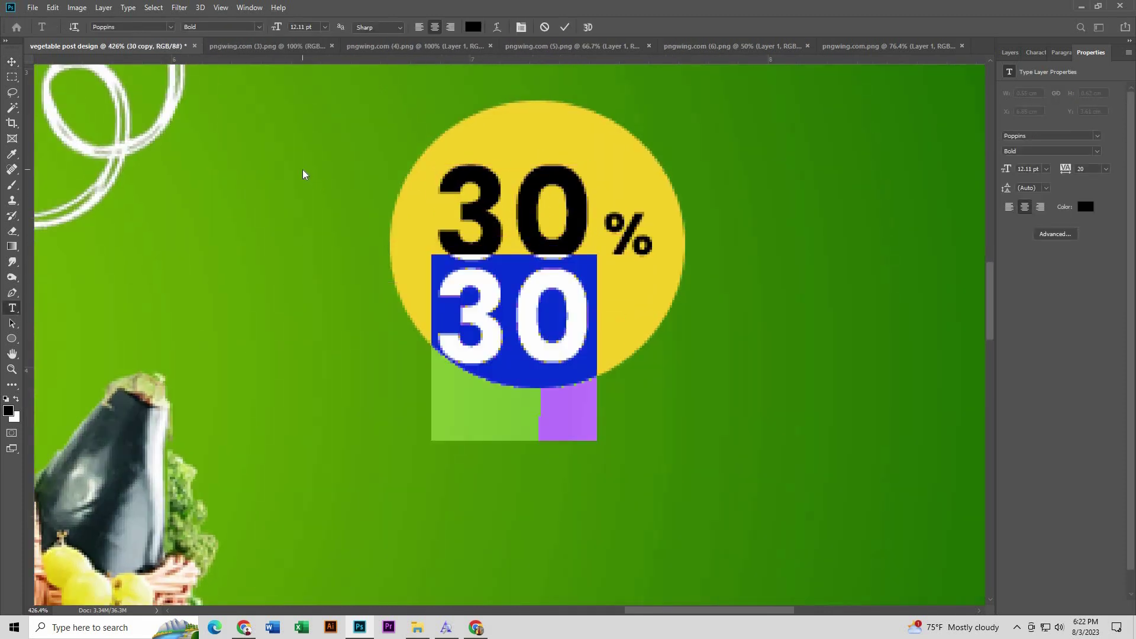
type("OFF")
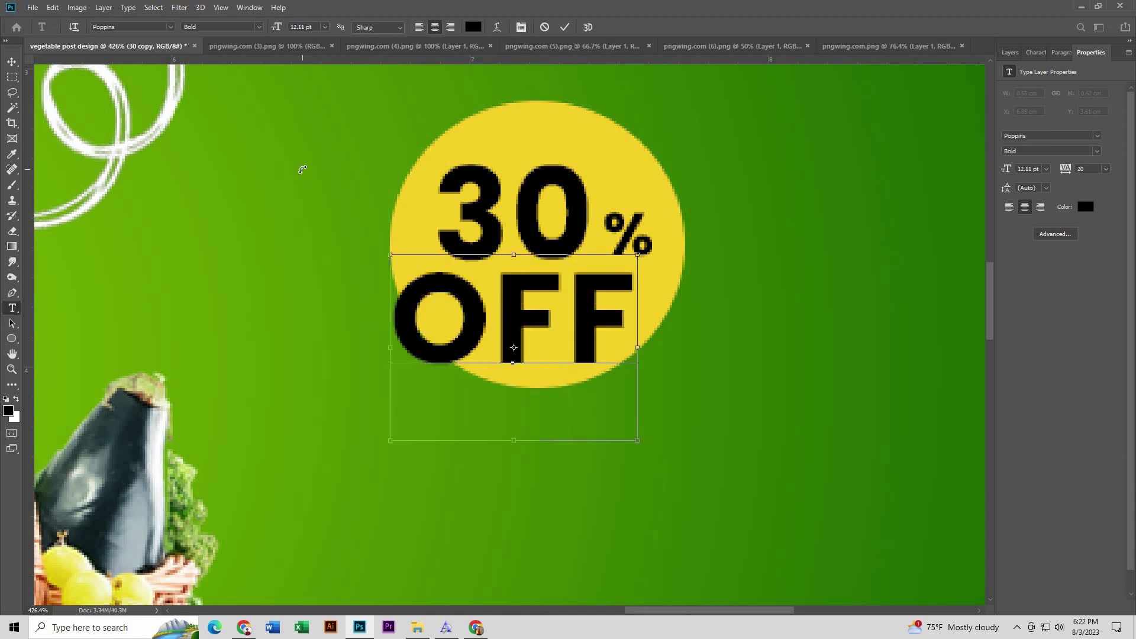
key("ctrl+a")
left_click(248, 27)
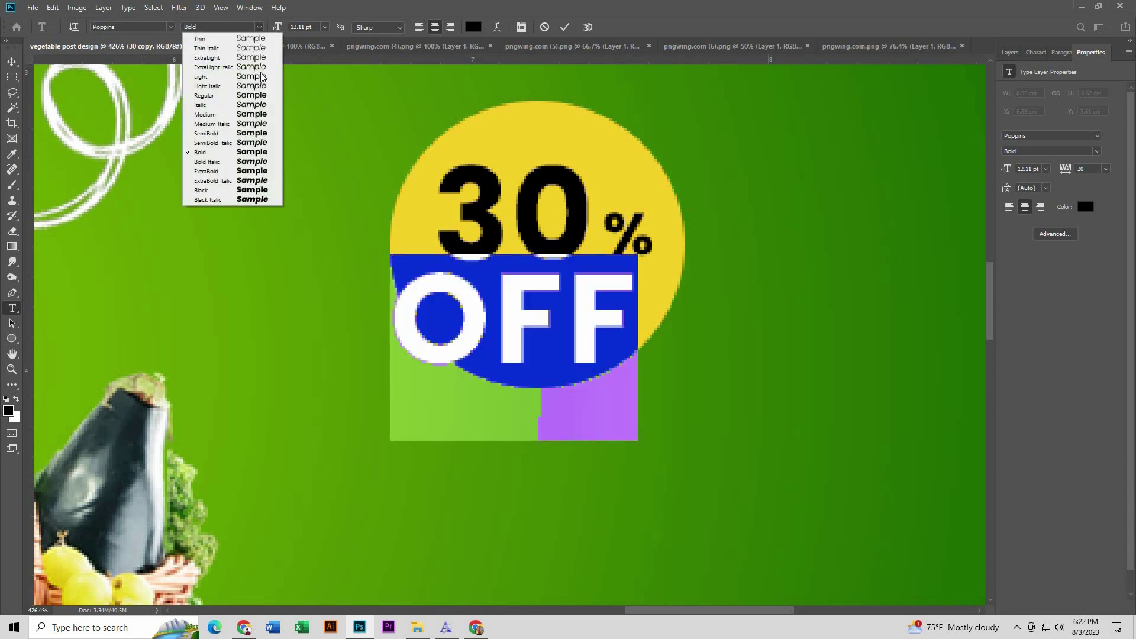
left_click(254, 115)
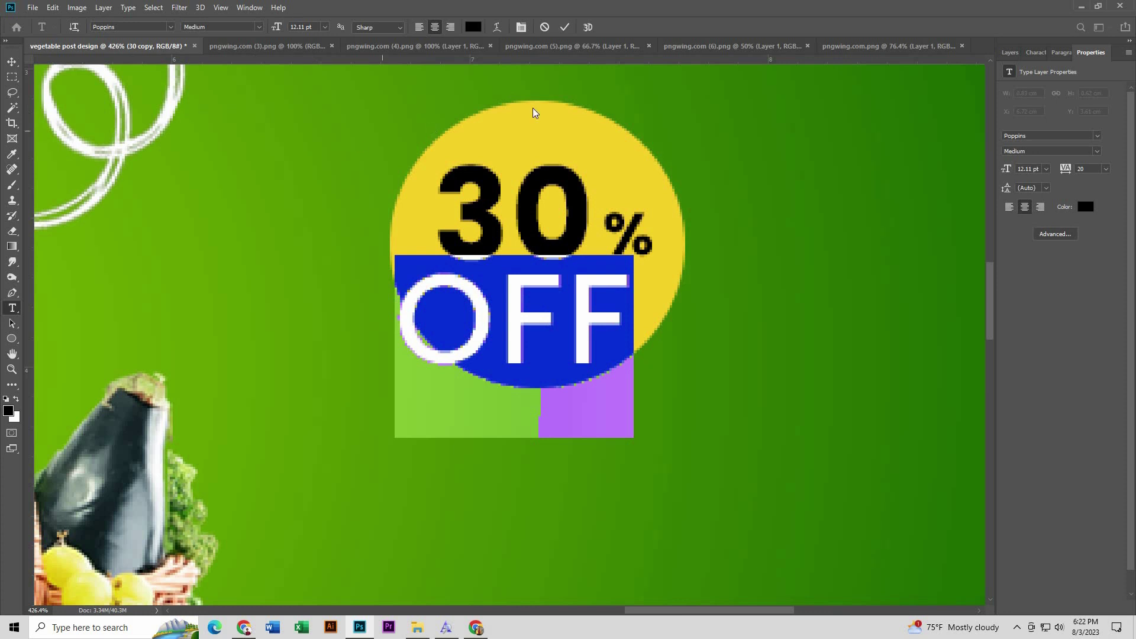
left_click(260, 27)
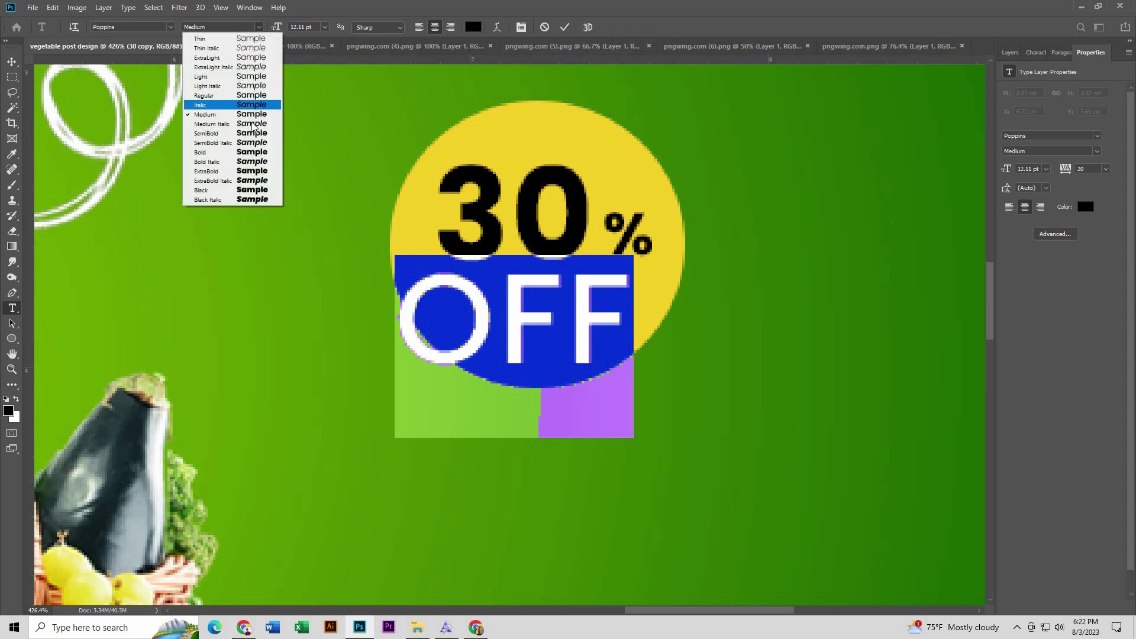
left_click(231, 124)
left_click(564, 27)
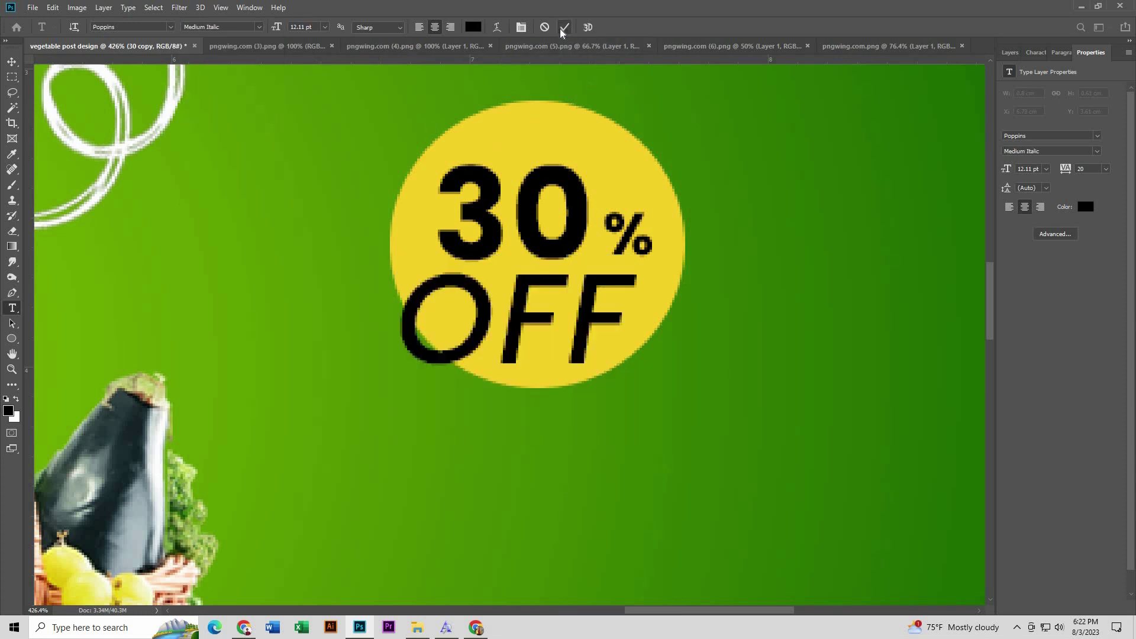
- Scale OFF to about three quarters size and centre it beneath the 30
key("v")
key("ctrl+t")
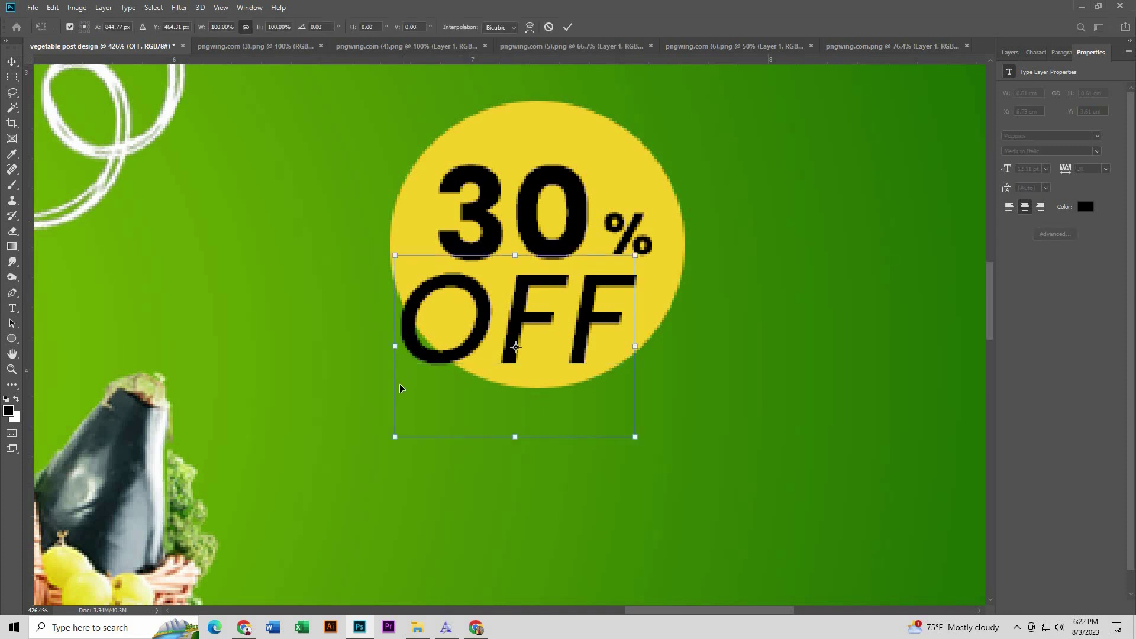
left_click_drag(396, 438, 455, 391)
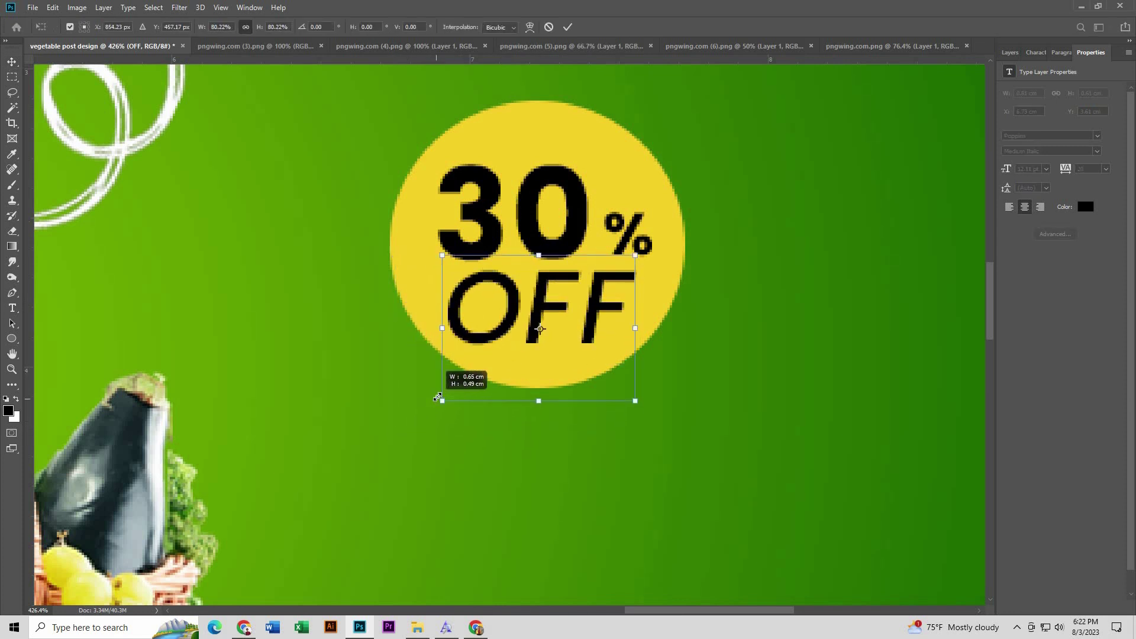
key("Return")
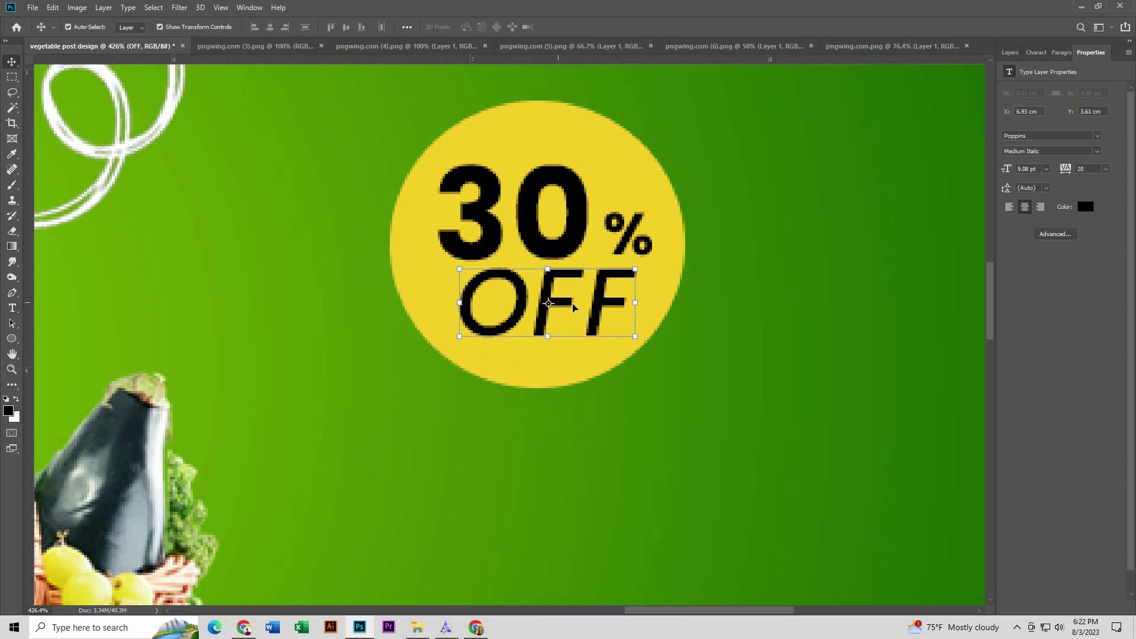
left_click_drag(565, 303, 556, 309)
scroll(512, 273, "down", 5)
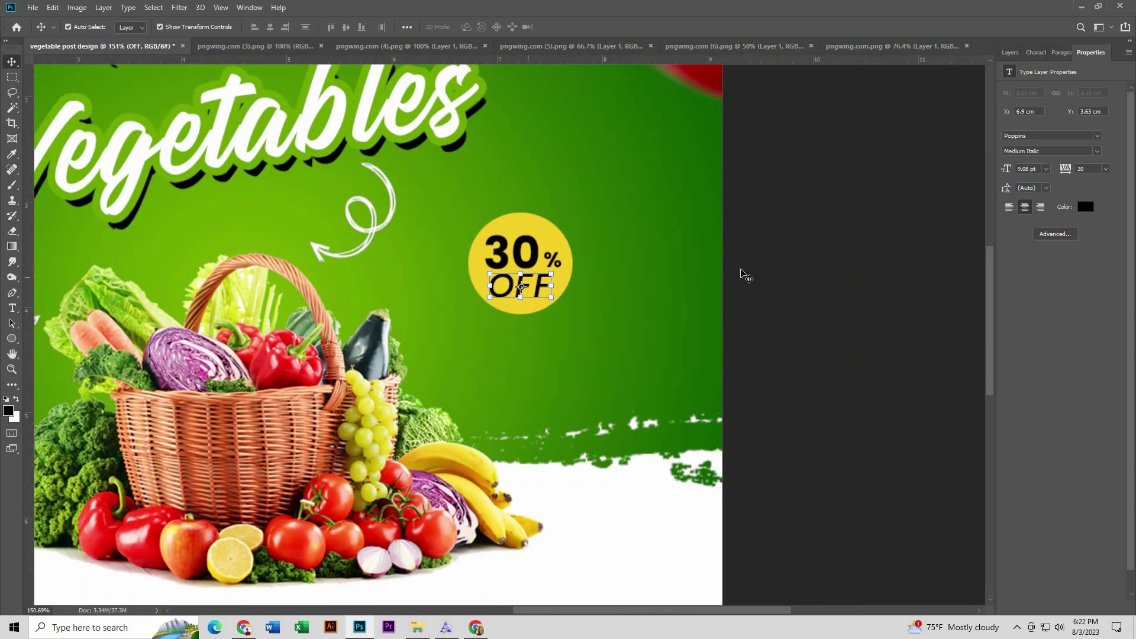
scroll(574, 235, "up", 2)
left_click(503, 207)
scroll(503, 207, "up", 2)
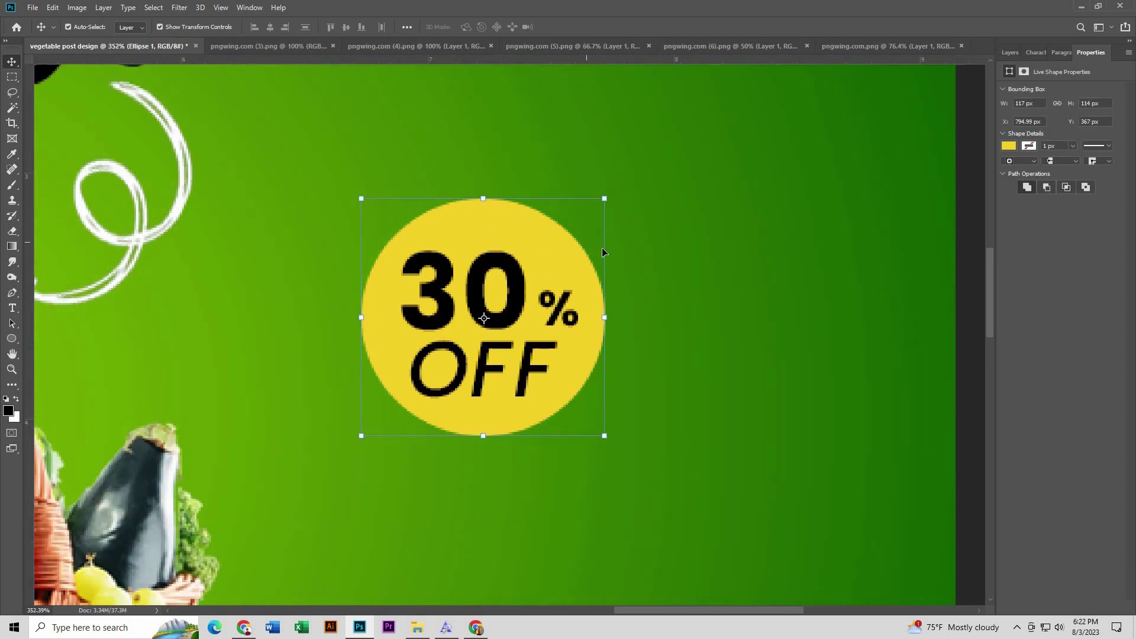
left_click(1010, 52)
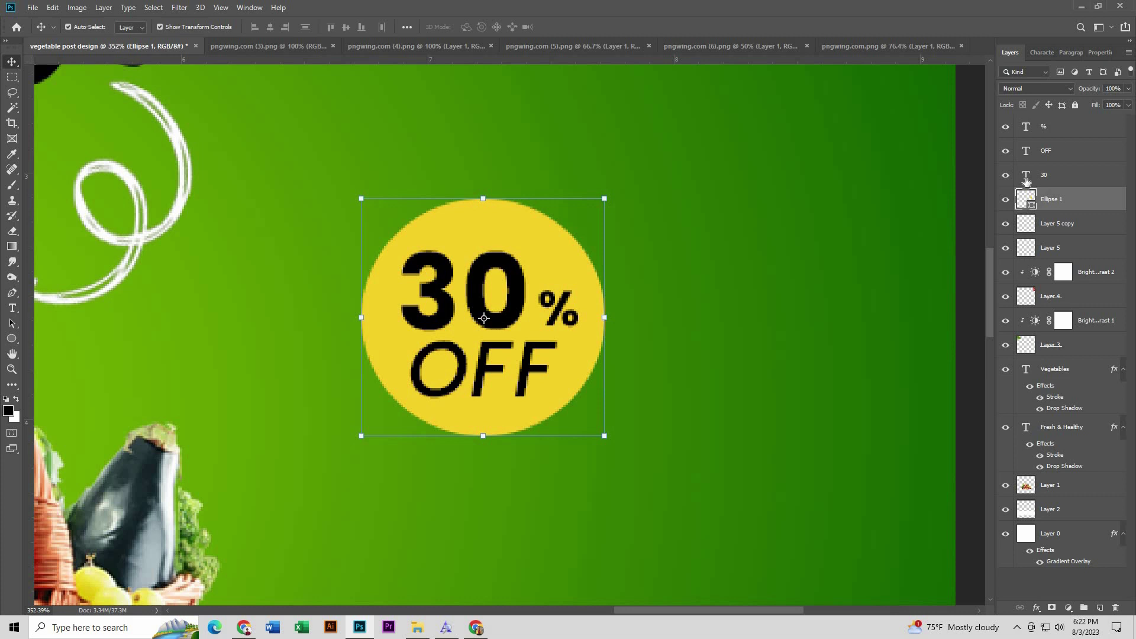
- Give Ellipse 1 a Drop Shadow with distance near 0, spread 2 and size 14
double_click(1116, 203)
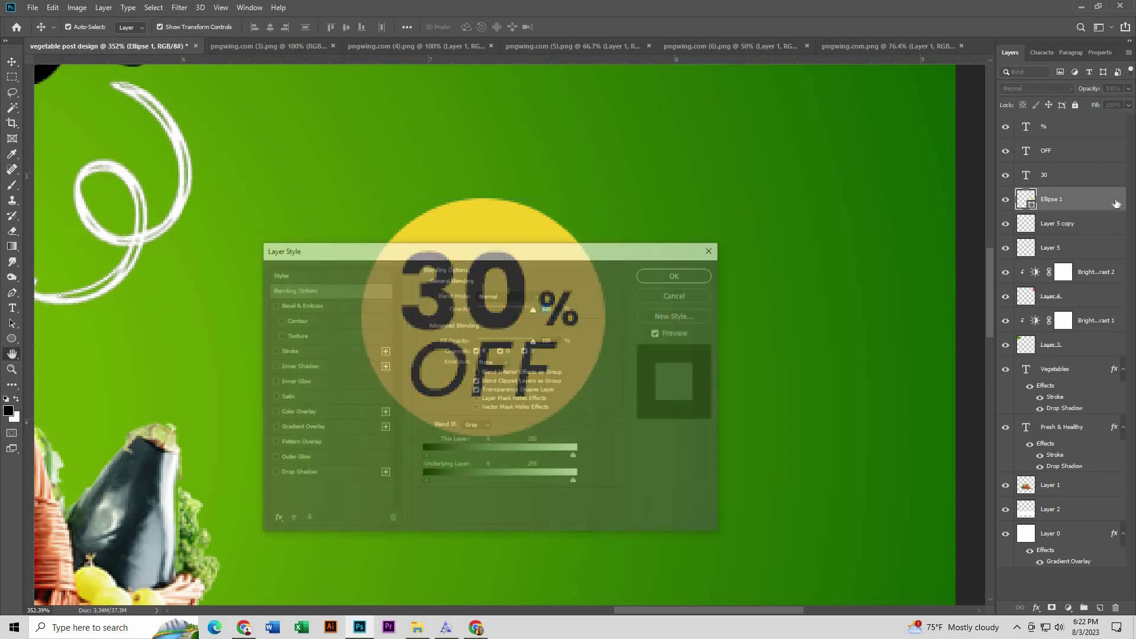
left_click_drag(355, 249, 722, 167)
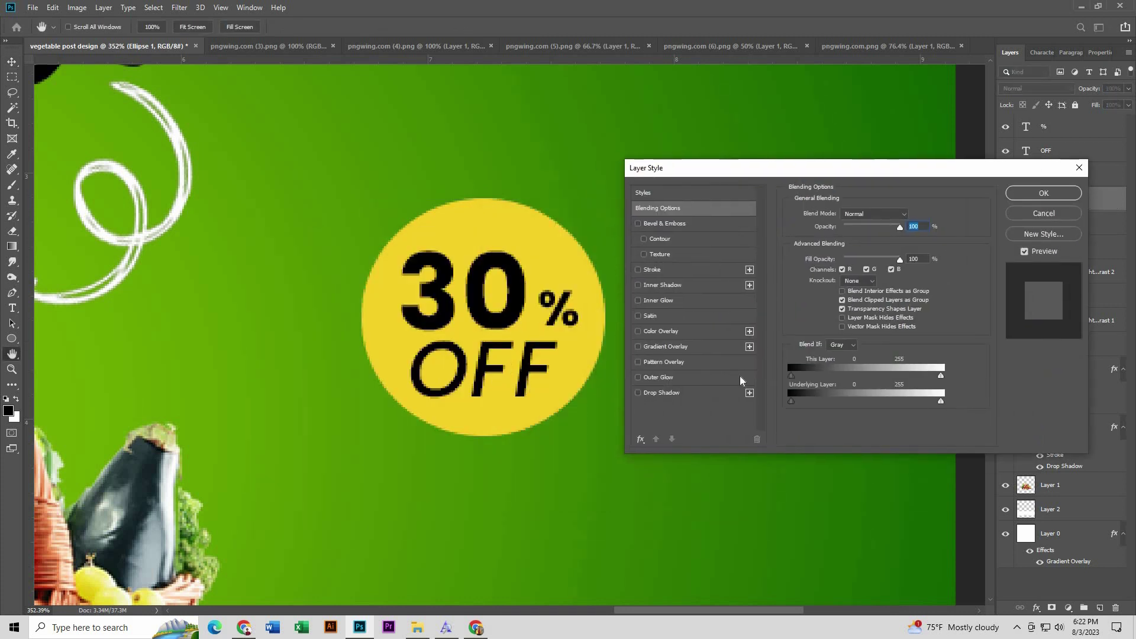
left_click(702, 391)
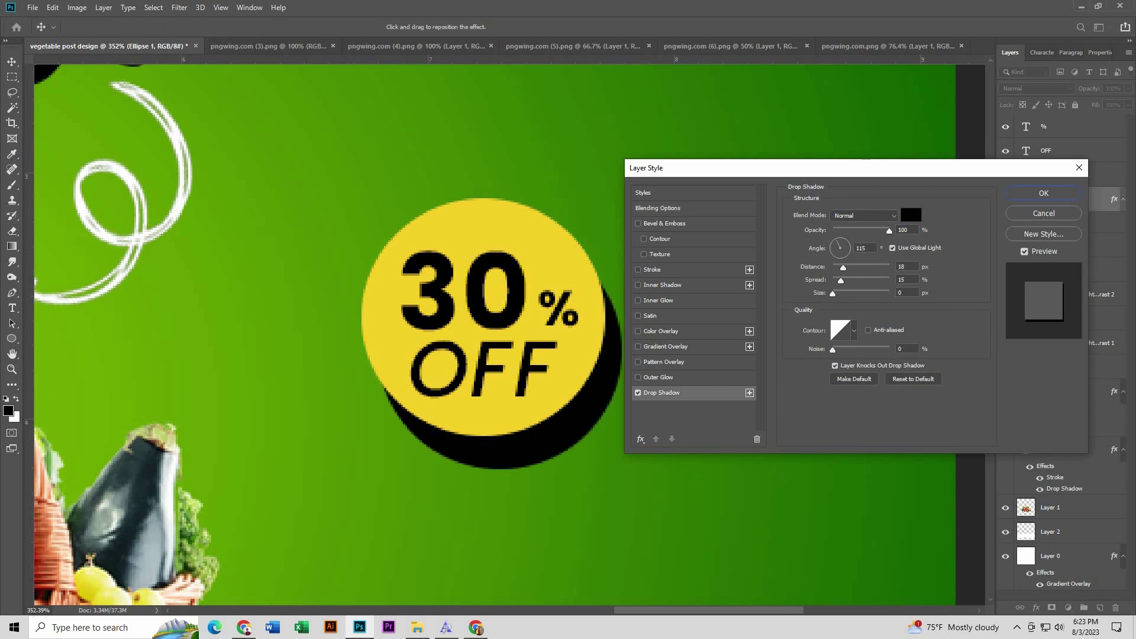
left_click_drag(833, 293, 834, 280)
left_click(902, 292)
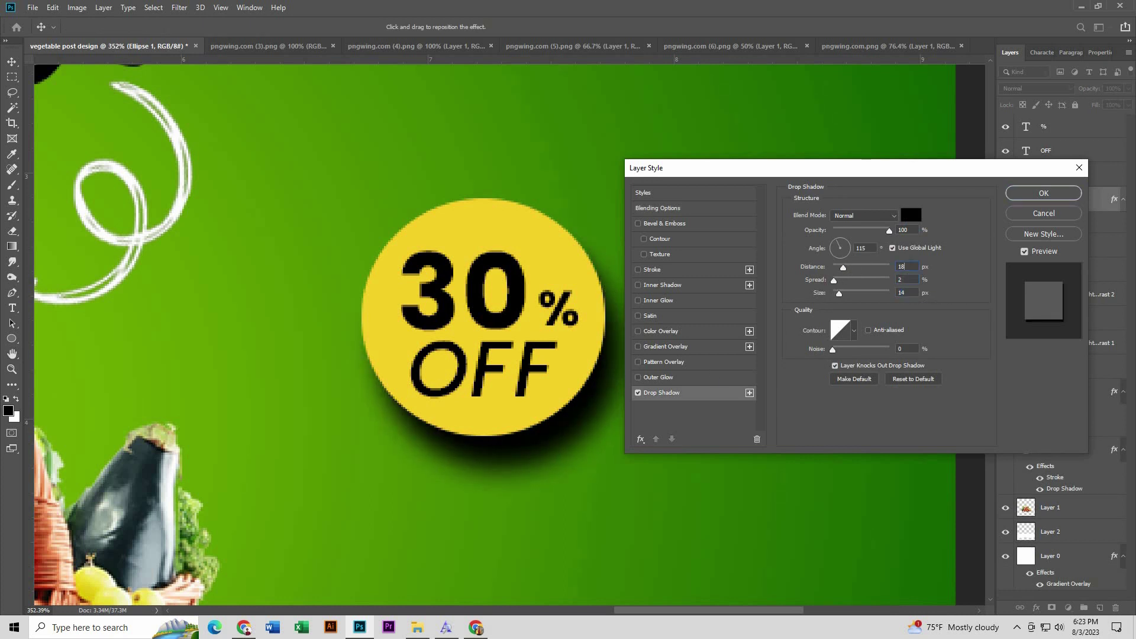
double_click(906, 267)
type("0")
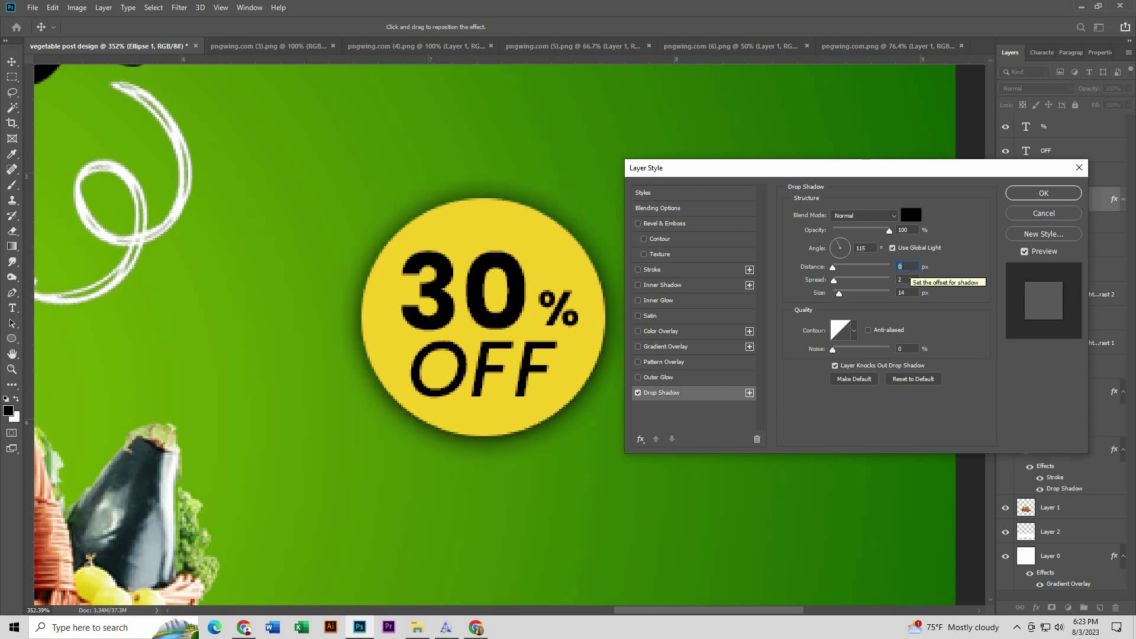
type("2")
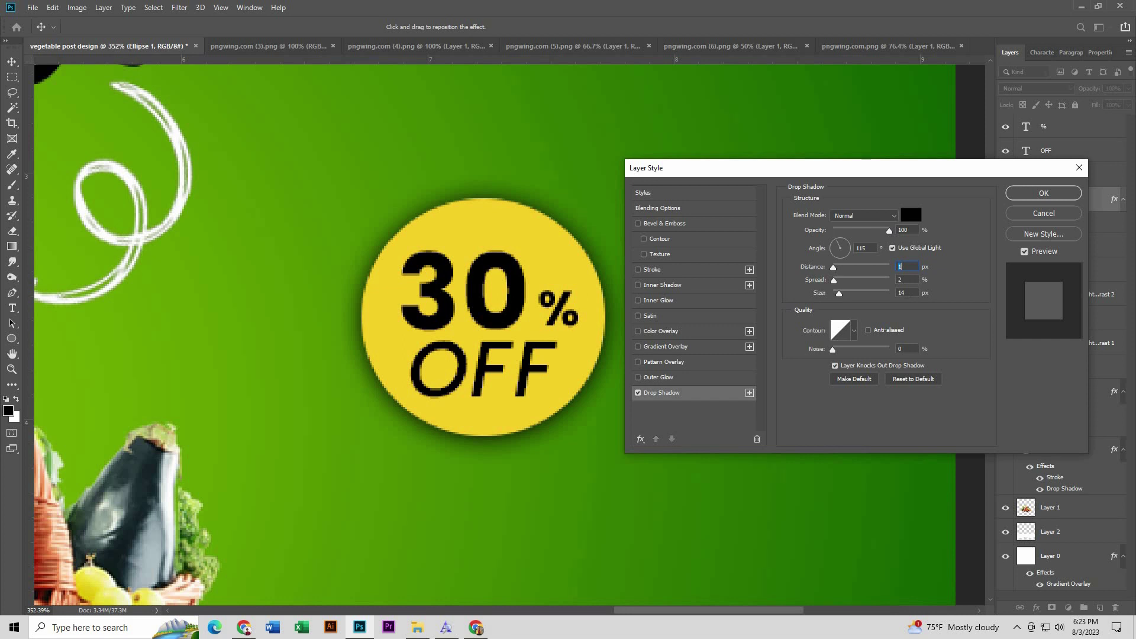
type("7")
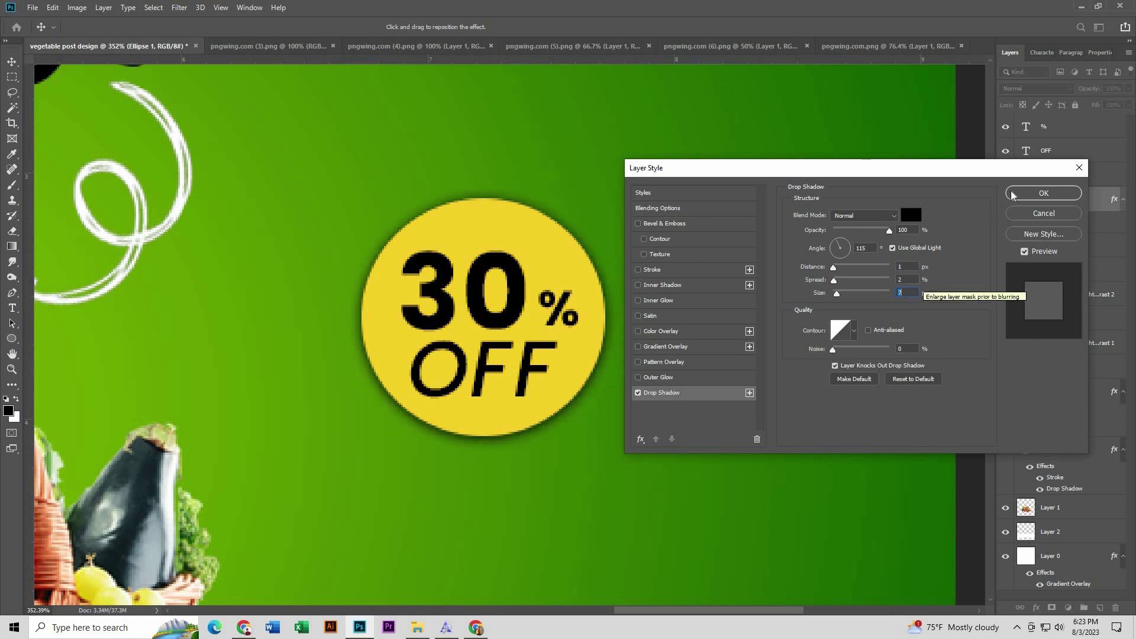
key("Return")
- Zoom out to the whole design and reselect the yellow badge circle
key("ctrl+0")
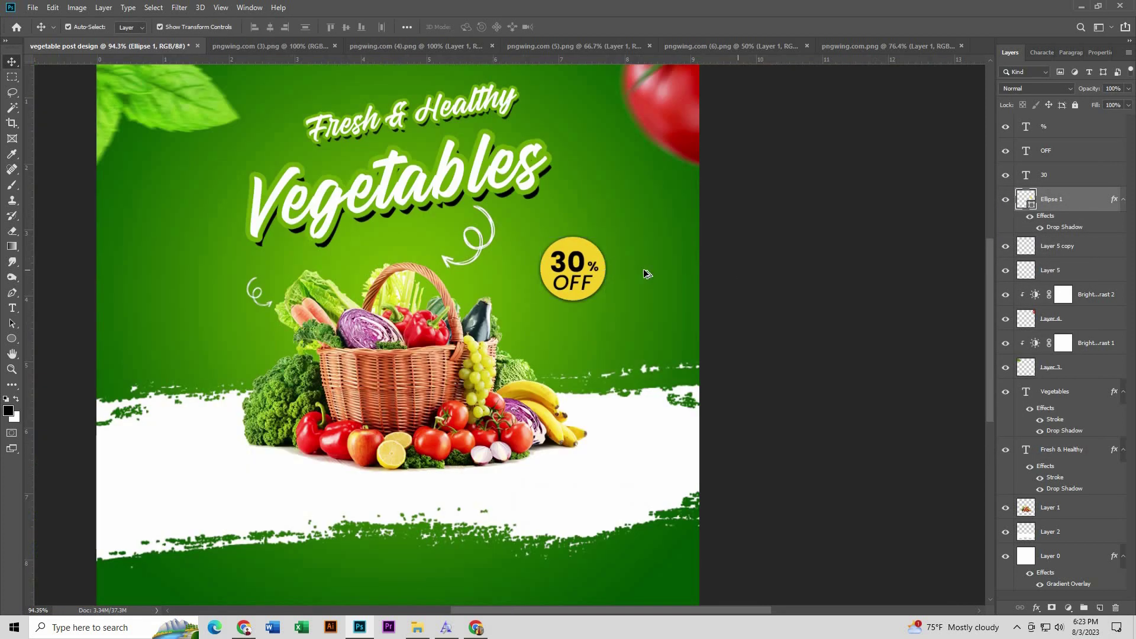
scroll(619, 314, "up", 1)
scroll(619, 314, "up", 1)
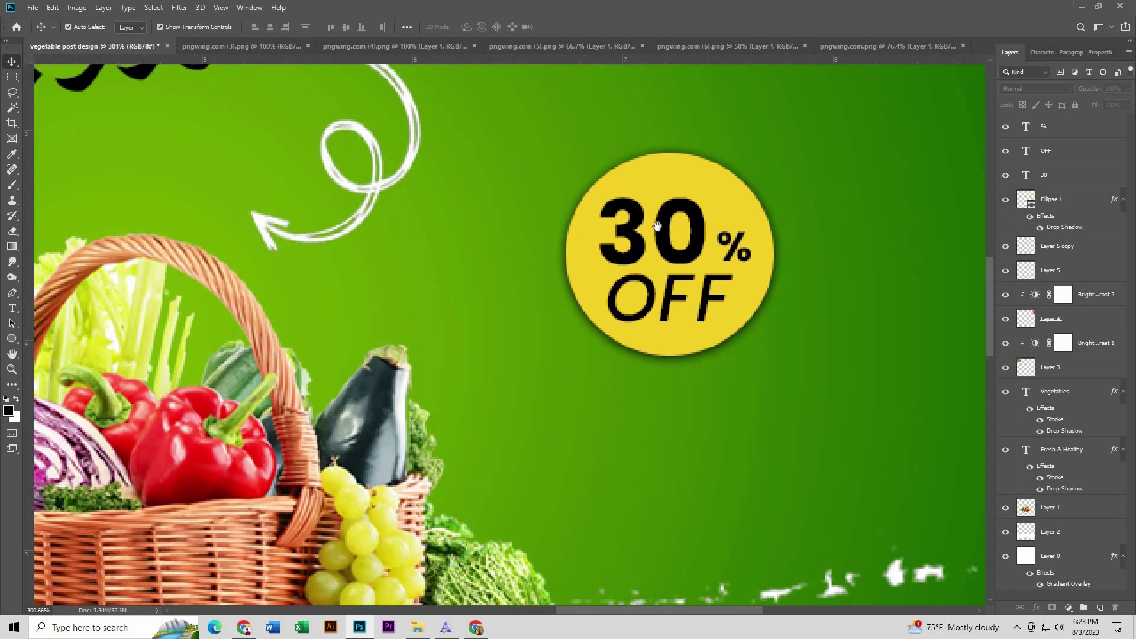
left_click_drag(667, 213, 574, 227)
left_click(601, 224)
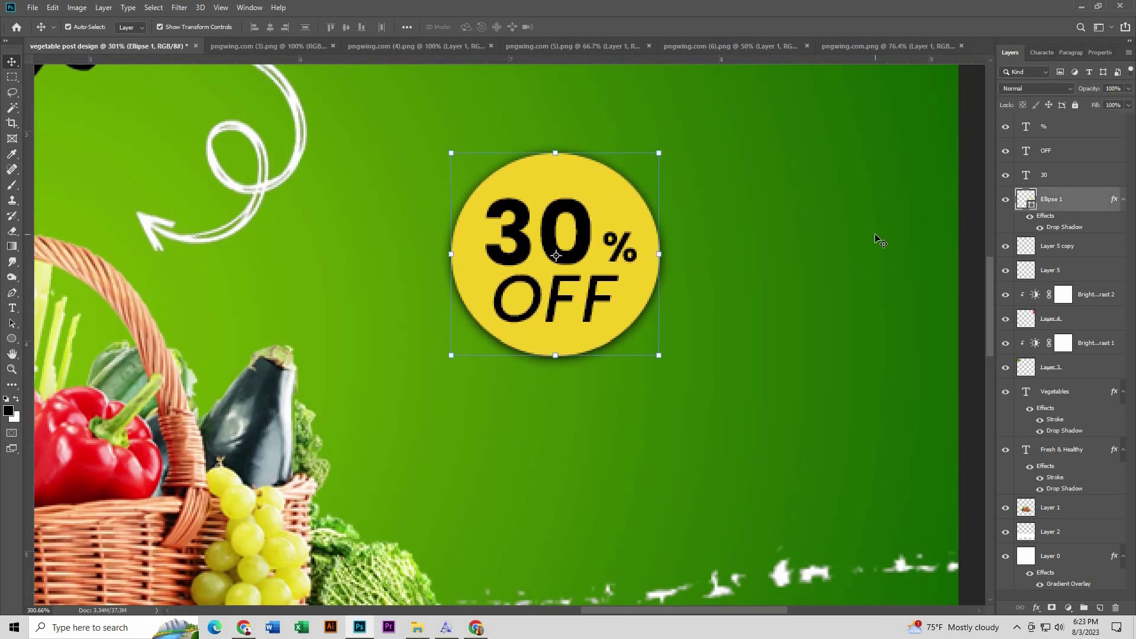
- Duplicate the yellow circle and enlarge the copy by about 13%
key("ctrl+j")
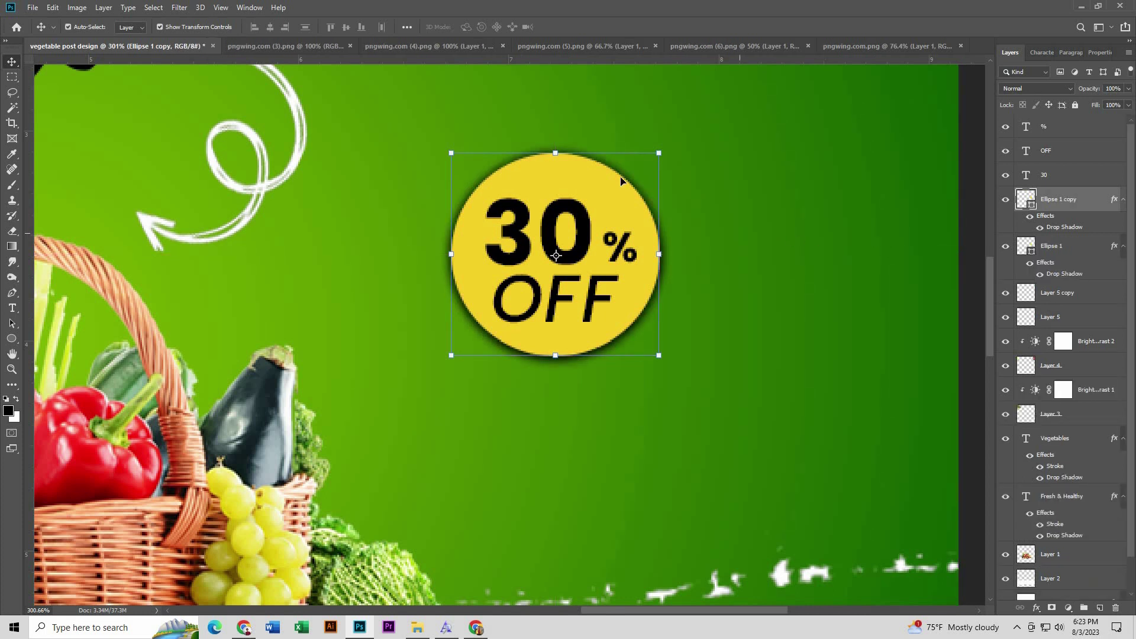
key("ctrl+t")
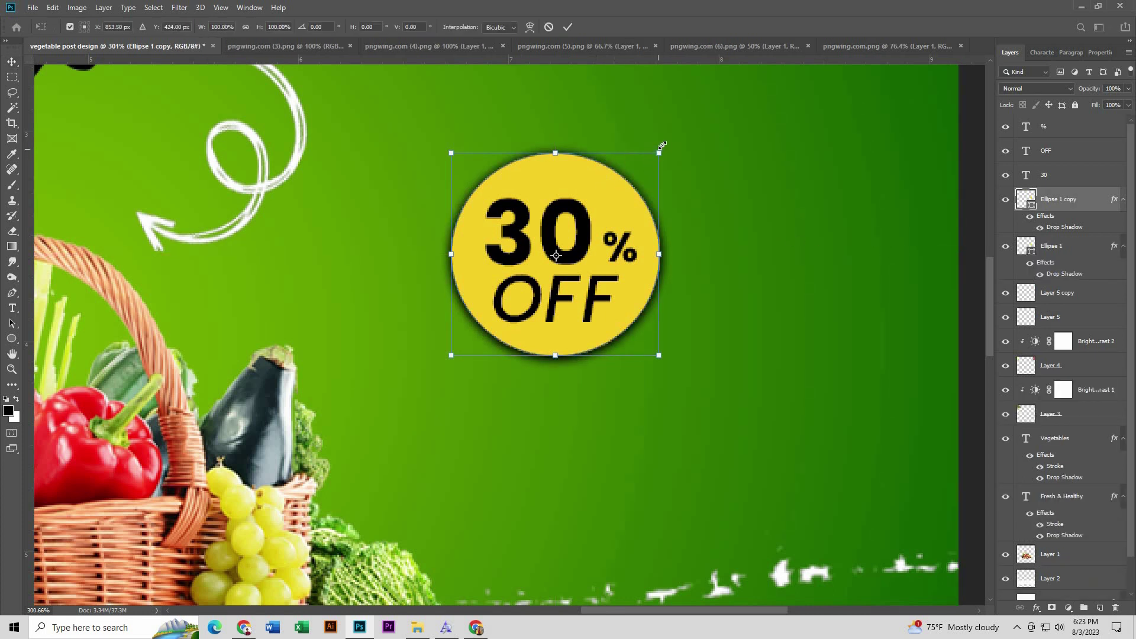
left_click_drag(663, 145, 676, 135)
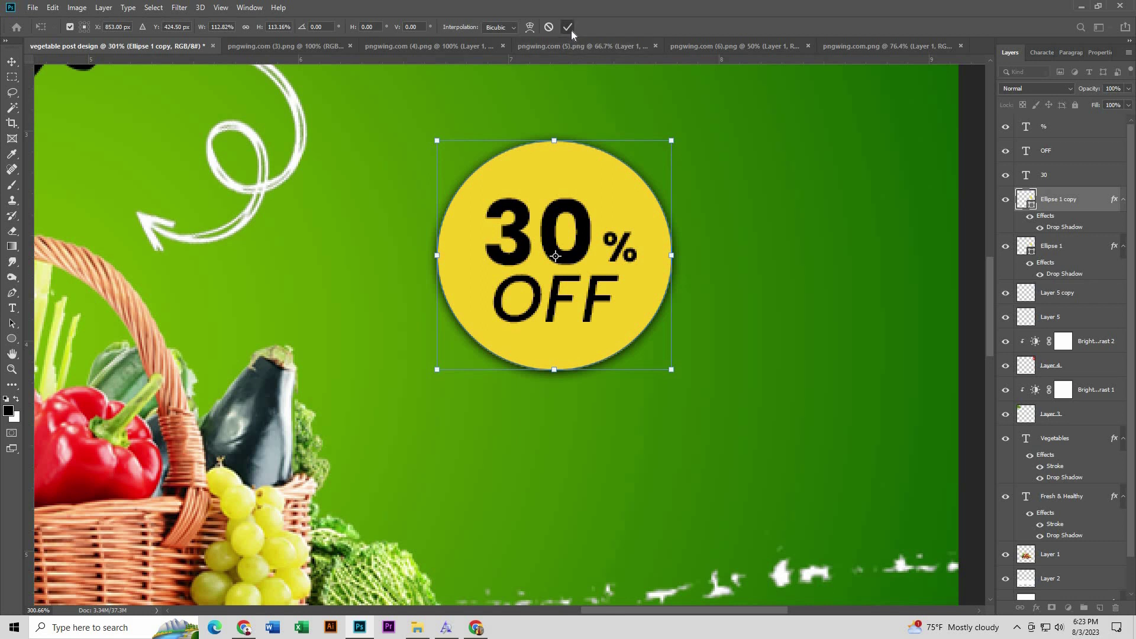
left_click(570, 31)
- Make the circle copy an unfilled ring with a 2 px white outline
left_click(14, 339)
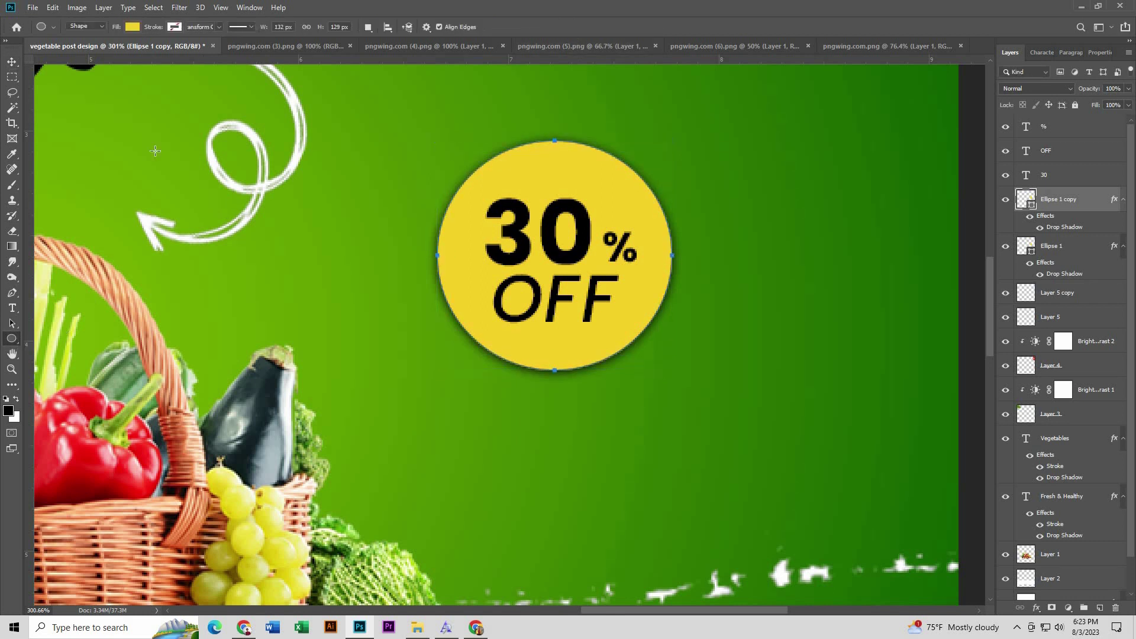
left_click(174, 27)
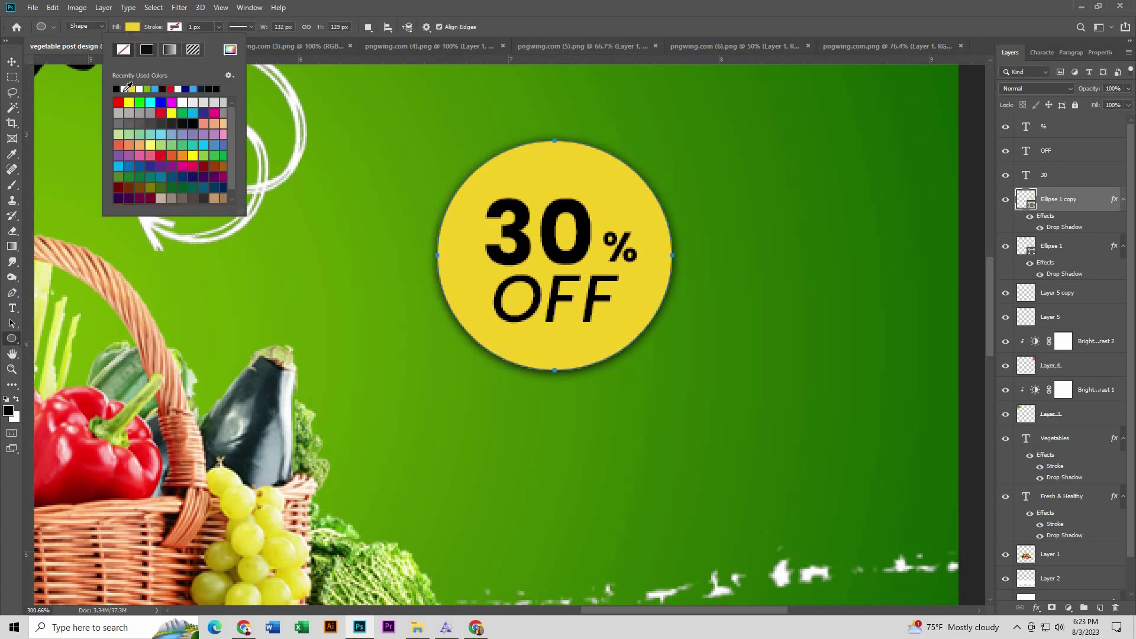
left_click(126, 89)
left_click(134, 27)
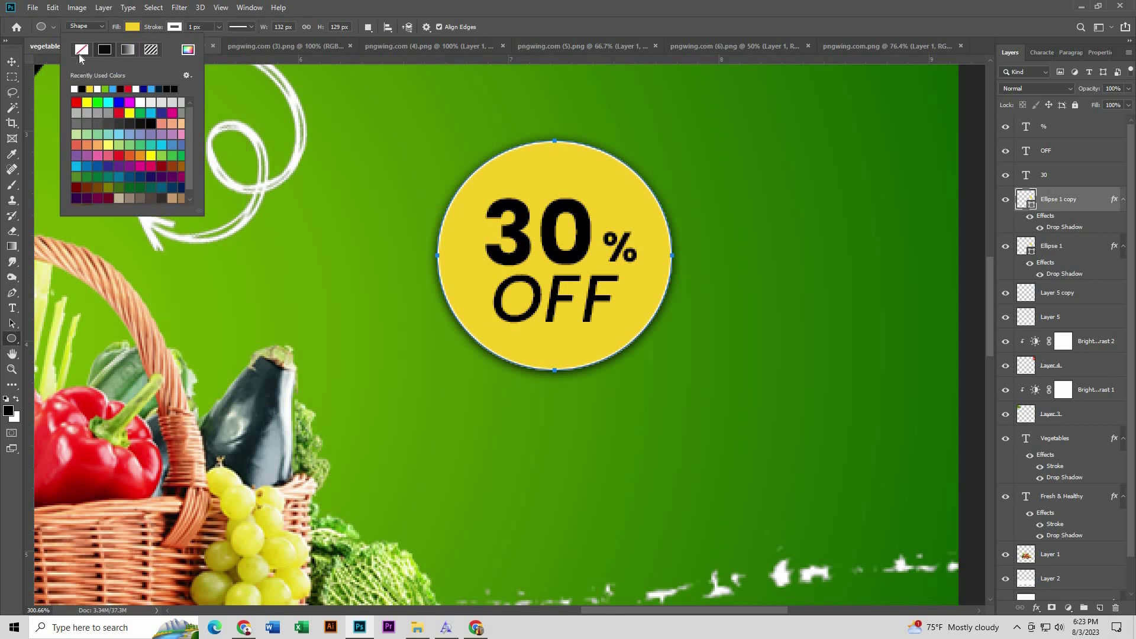
left_click(79, 52)
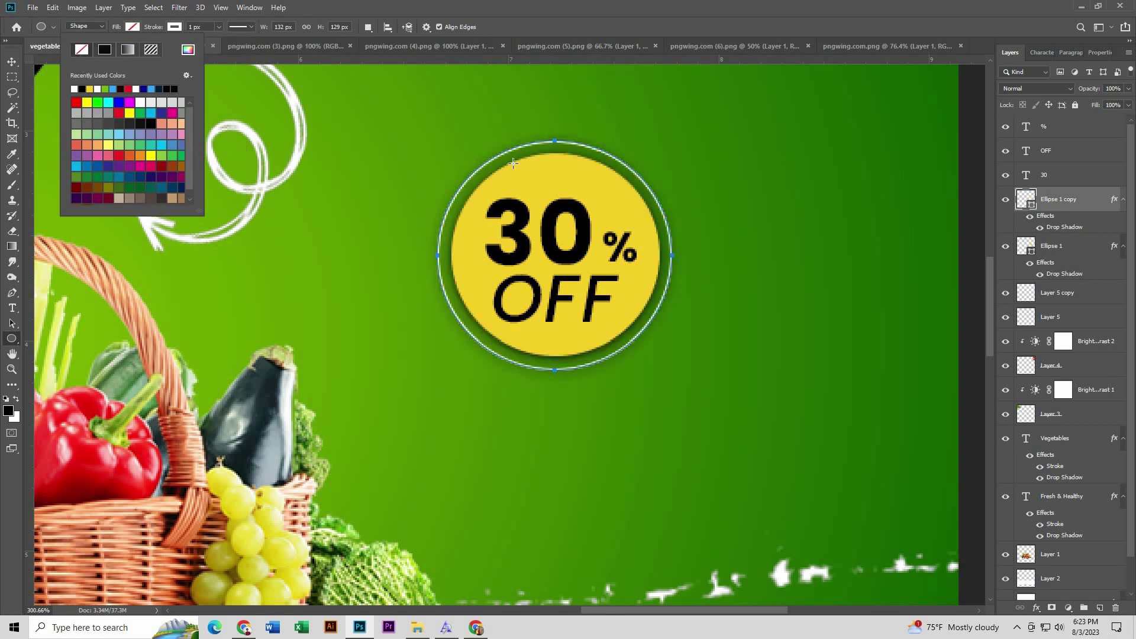
left_click(211, 34)
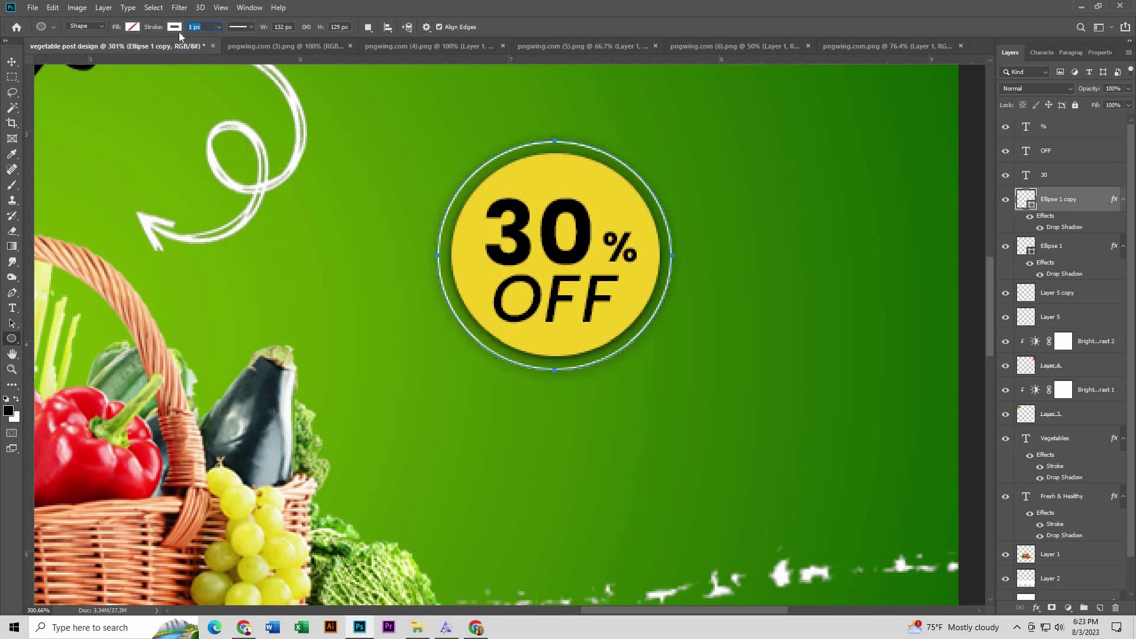
type("3")
key("Return")
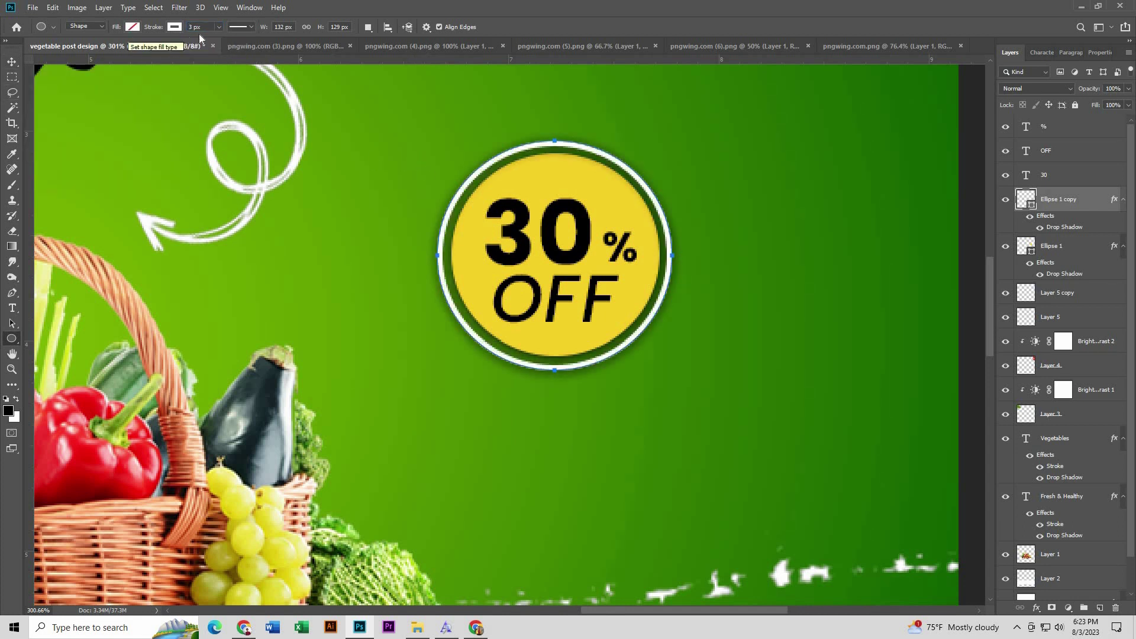
type("2")
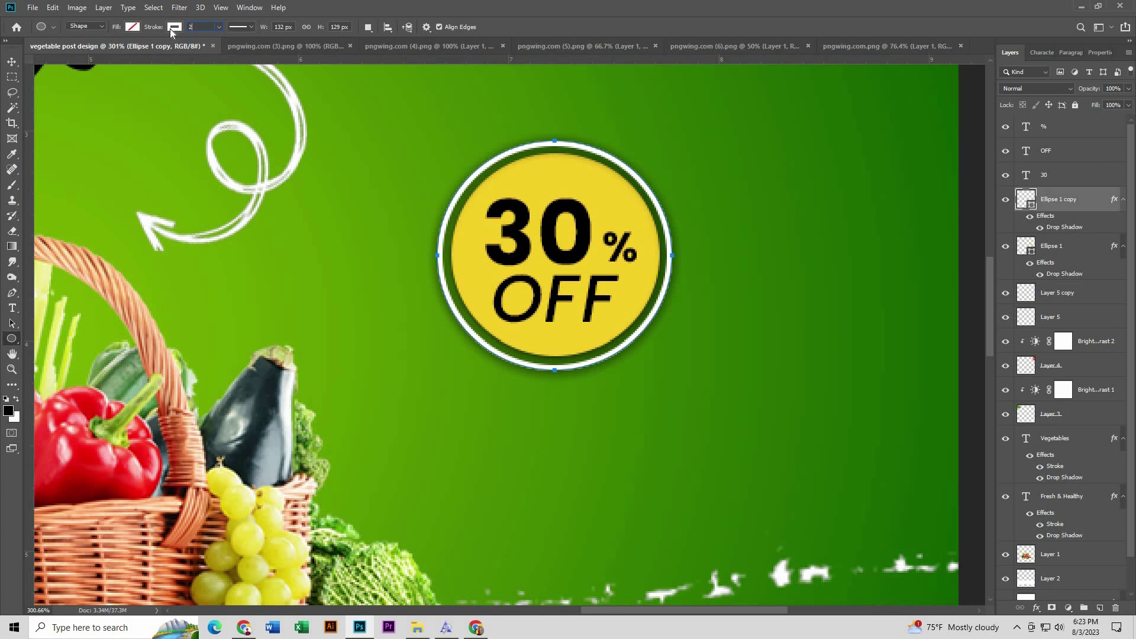
key("Return")
- Enlarge the white ring slightly around its centre to leave a green gap
left_click(12, 62)
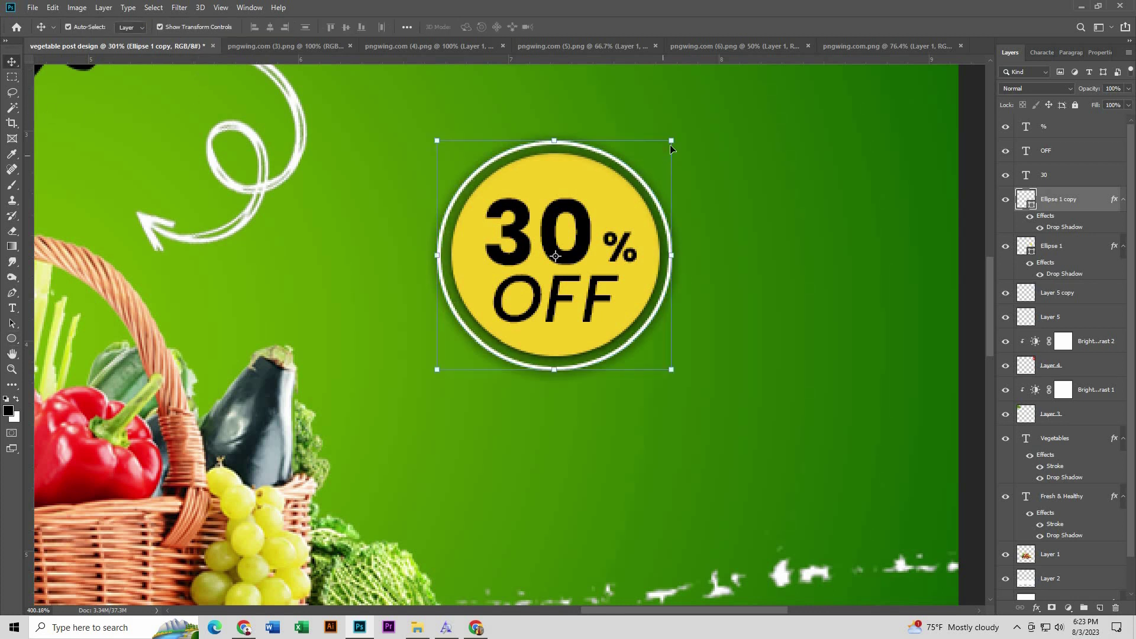
scroll(670, 144, "up", 2)
left_click(676, 135)
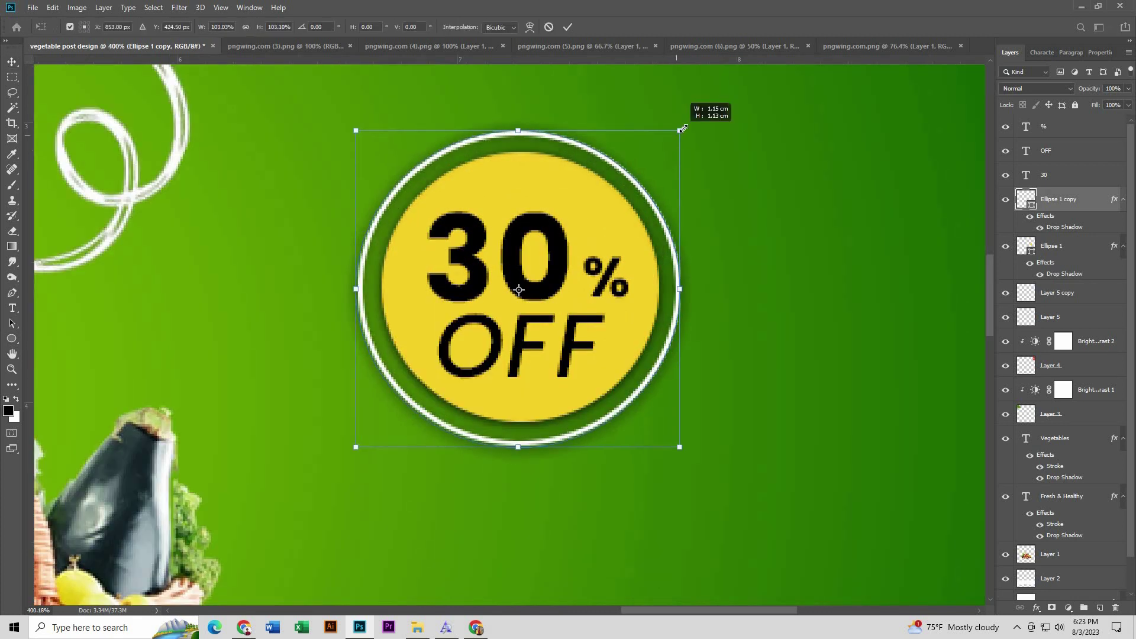
left_click_drag(675, 136, 687, 123)
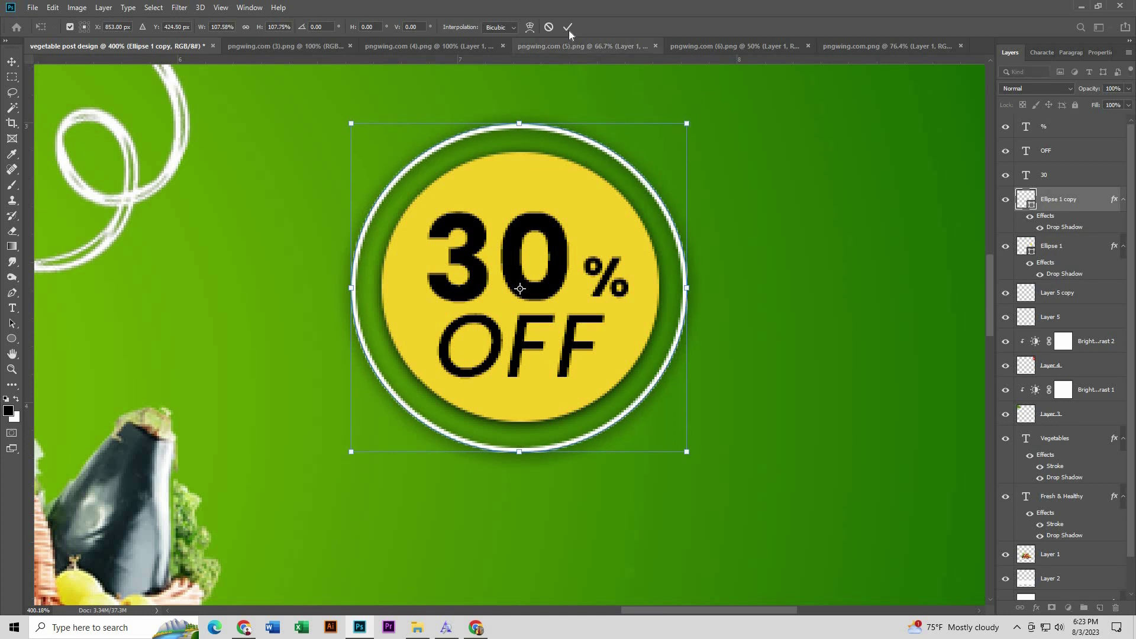
left_click(568, 26)
- Make the white ring's stroke dashed with round caps
left_click(12, 340)
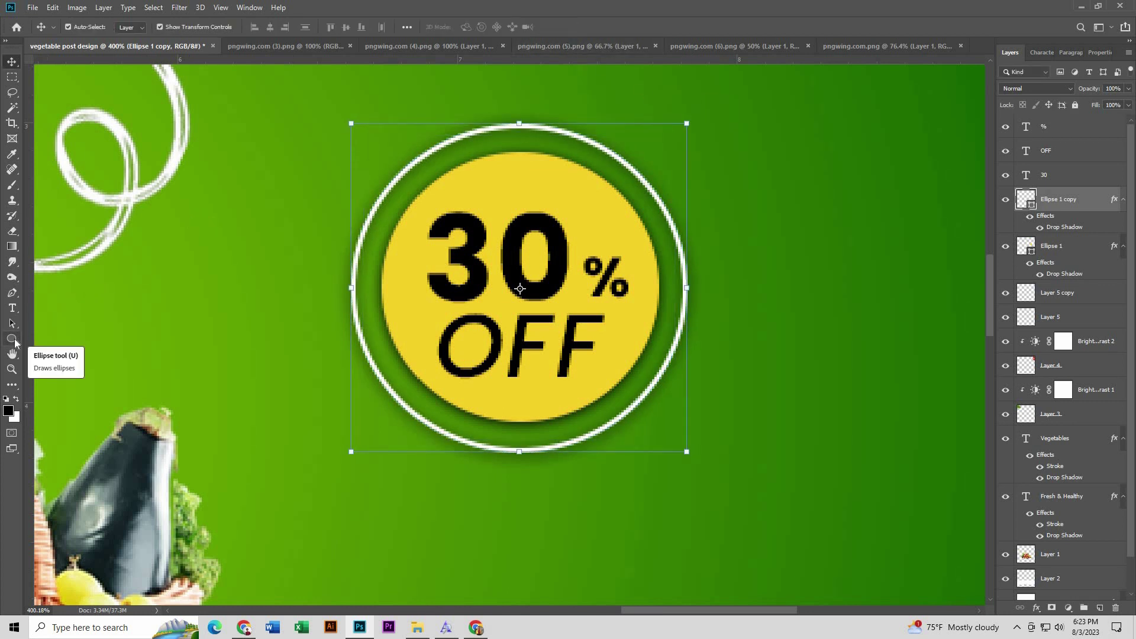
left_click(244, 27)
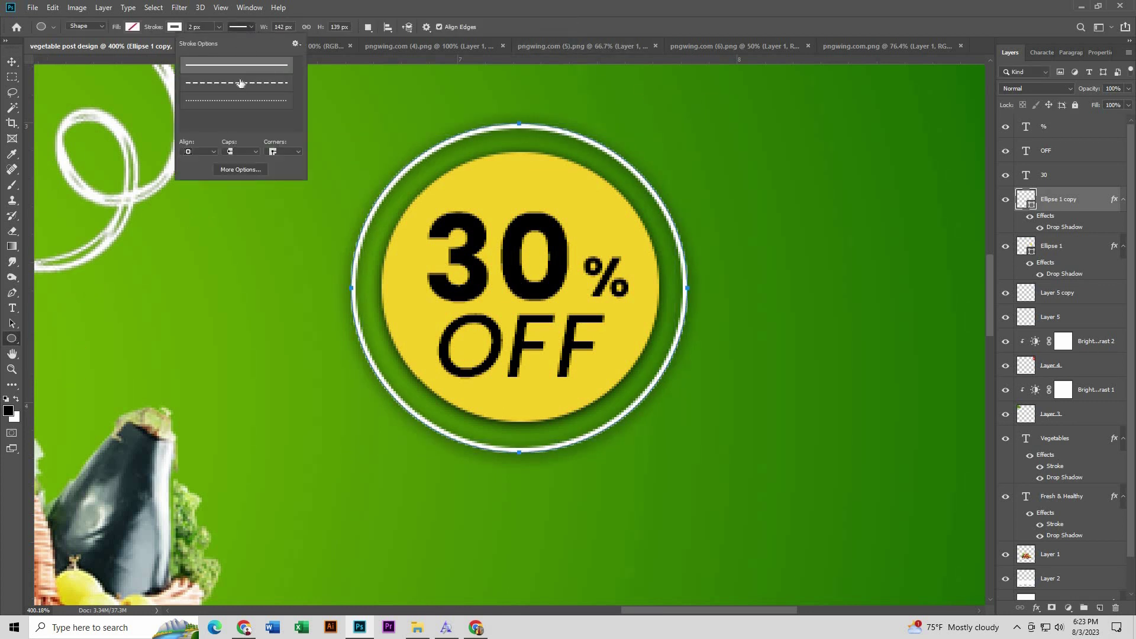
left_click(240, 83)
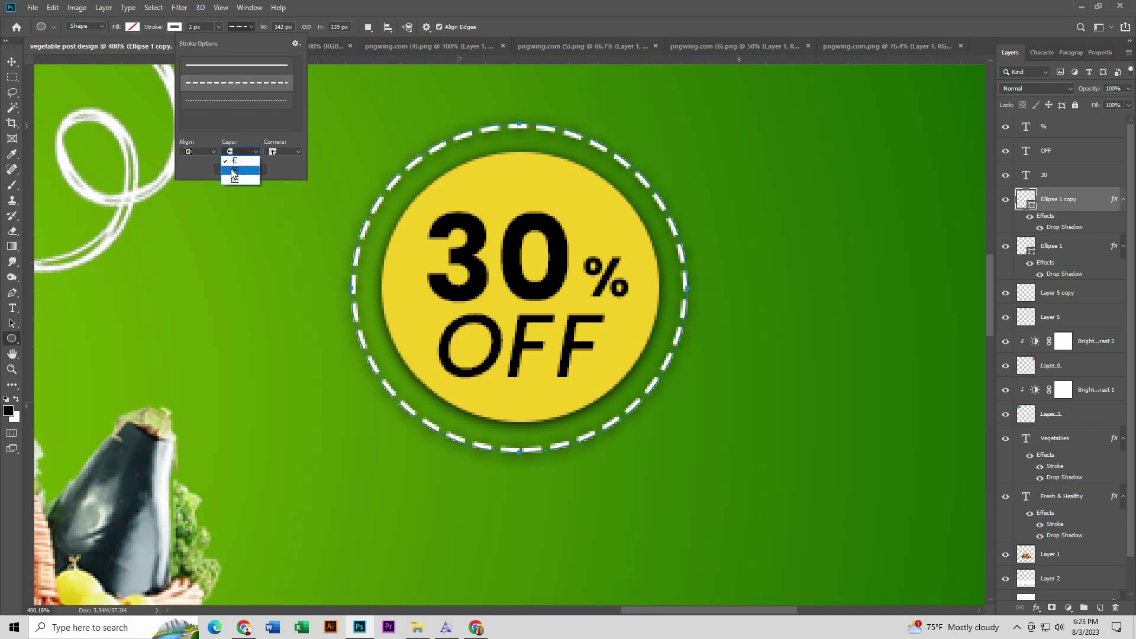
left_click(237, 170)
left_click(12, 61)
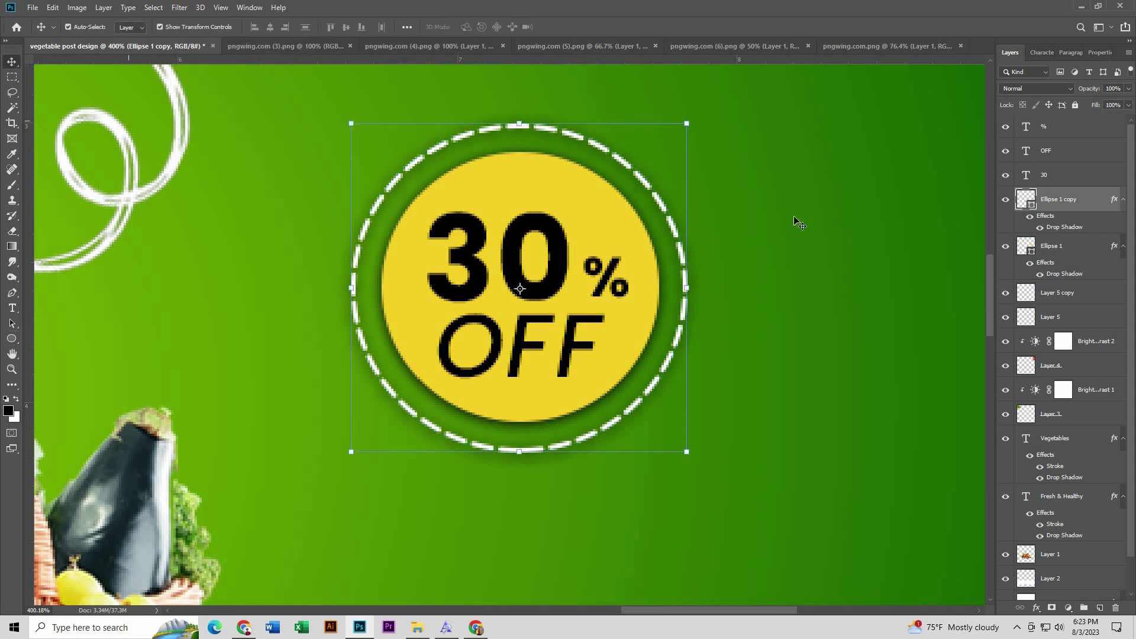
left_click(796, 221)
scroll(621, 213, "down", 5)
scroll(639, 172, "up", 3)
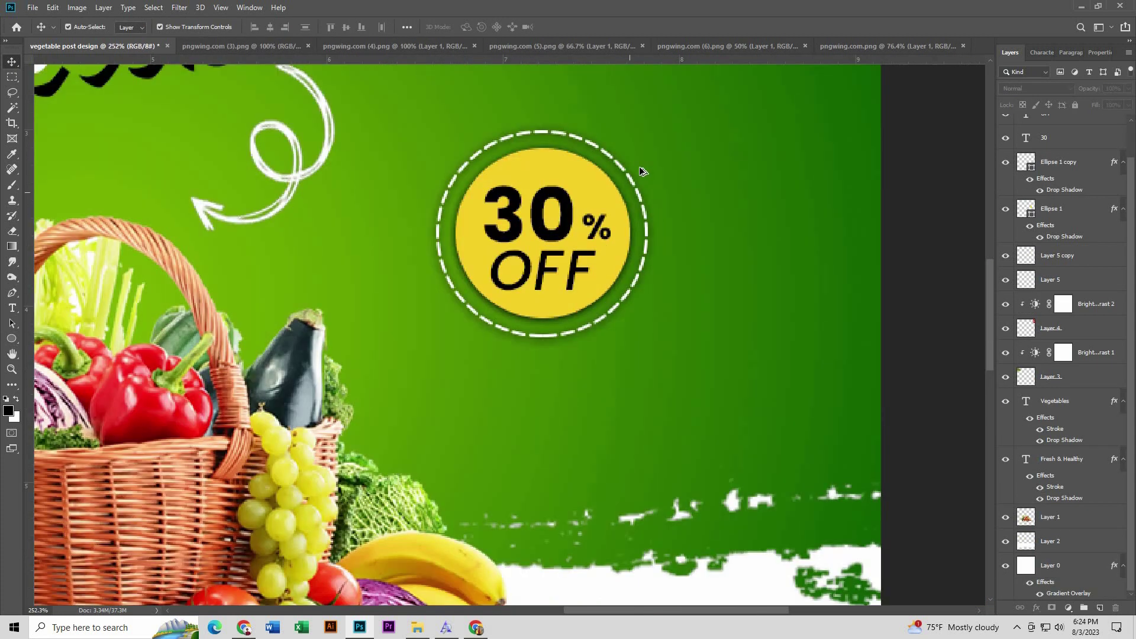
scroll(627, 184, "up", 3)
- Shrink the dashed ring to about 94% so it hugs the badge
left_click(629, 187)
left_click_drag(659, 101, 650, 112)
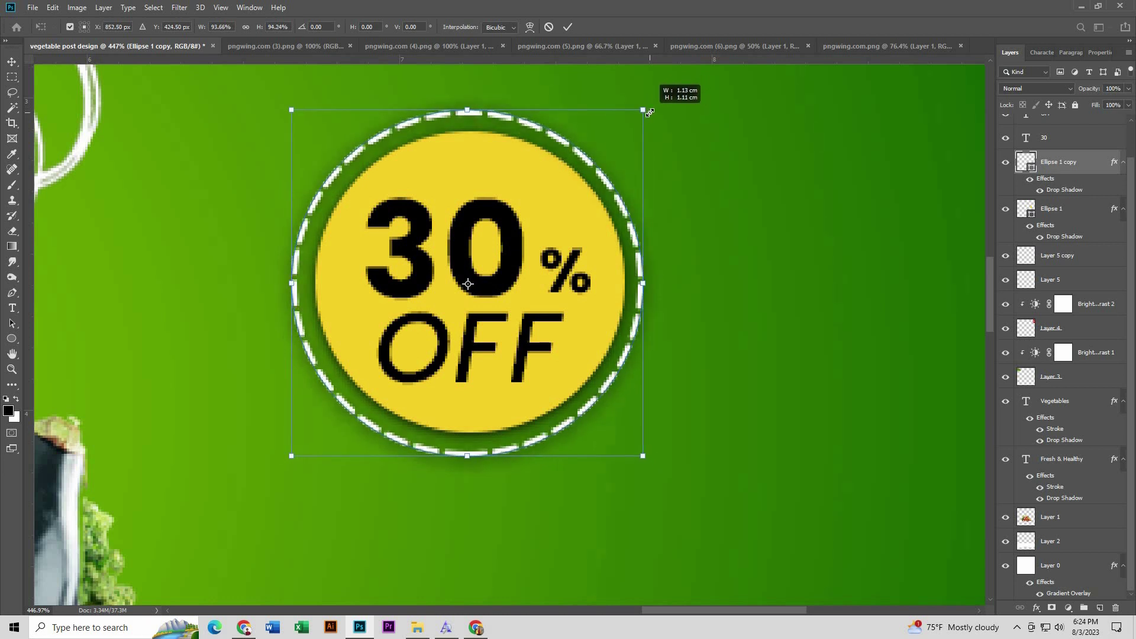
left_click(573, 26)
left_click(715, 225)
scroll(668, 242, "down", 5)
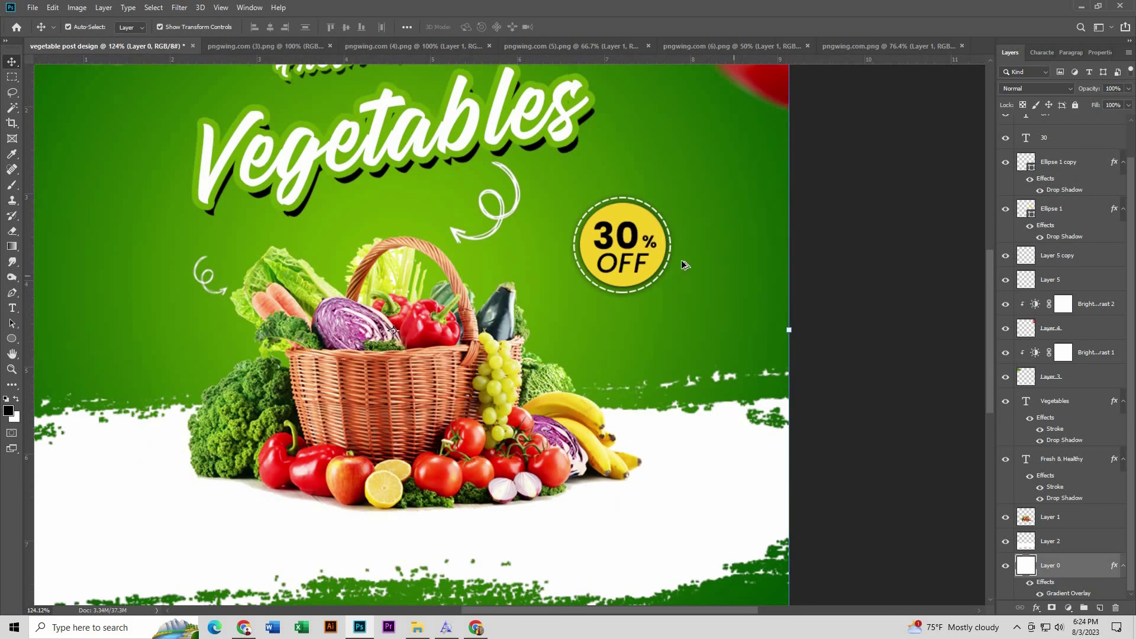
scroll(685, 264, "down", 2)
scroll(667, 253, "up", 3)
scroll(668, 253, "up", 4)
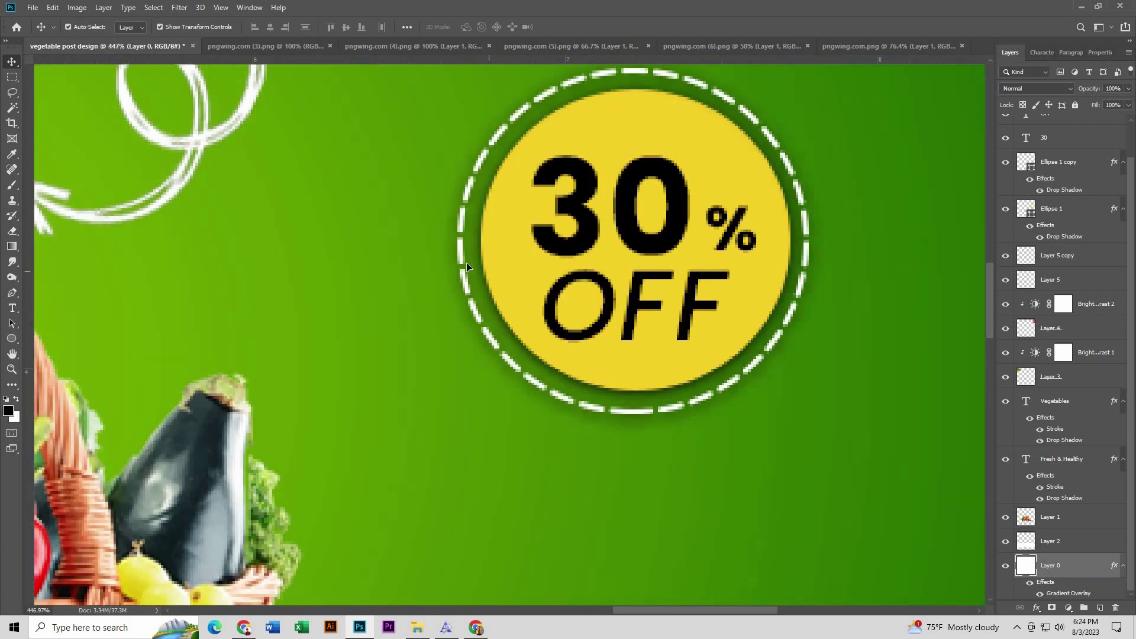
- Nudge the dashed ring to centre it on the badge, then review the poster
left_click_drag(463, 262, 464, 262)
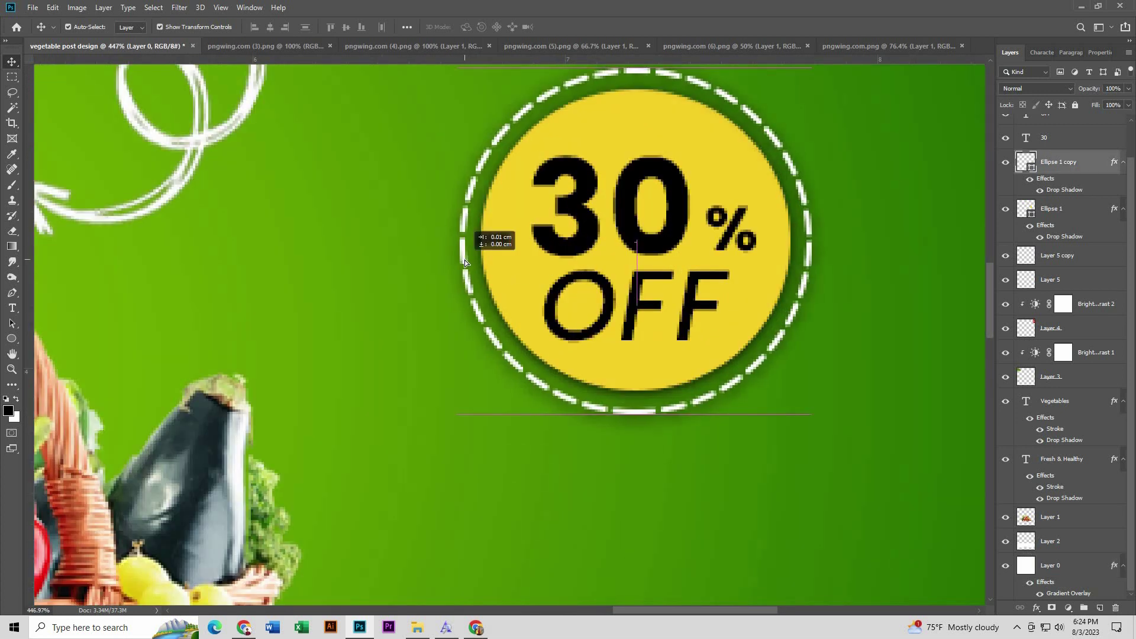
key("Left")
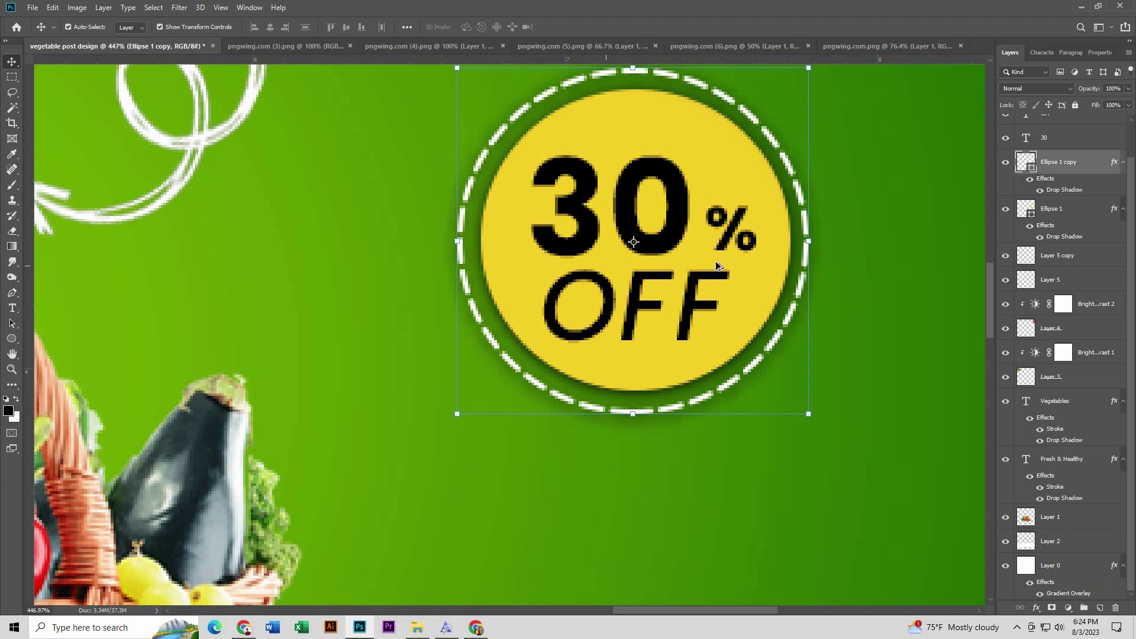
scroll(717, 266, "down", 3)
scroll(717, 266, "down", 3)
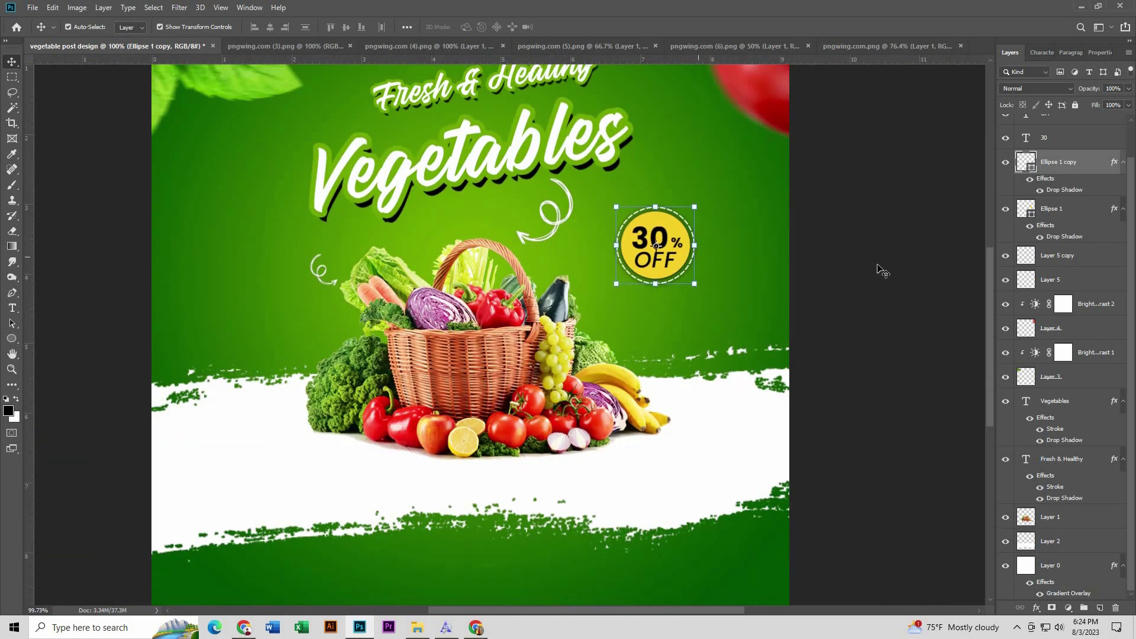
left_click(876, 270)
scroll(741, 364, "down", 2)
scroll(455, 462, "up", 3)
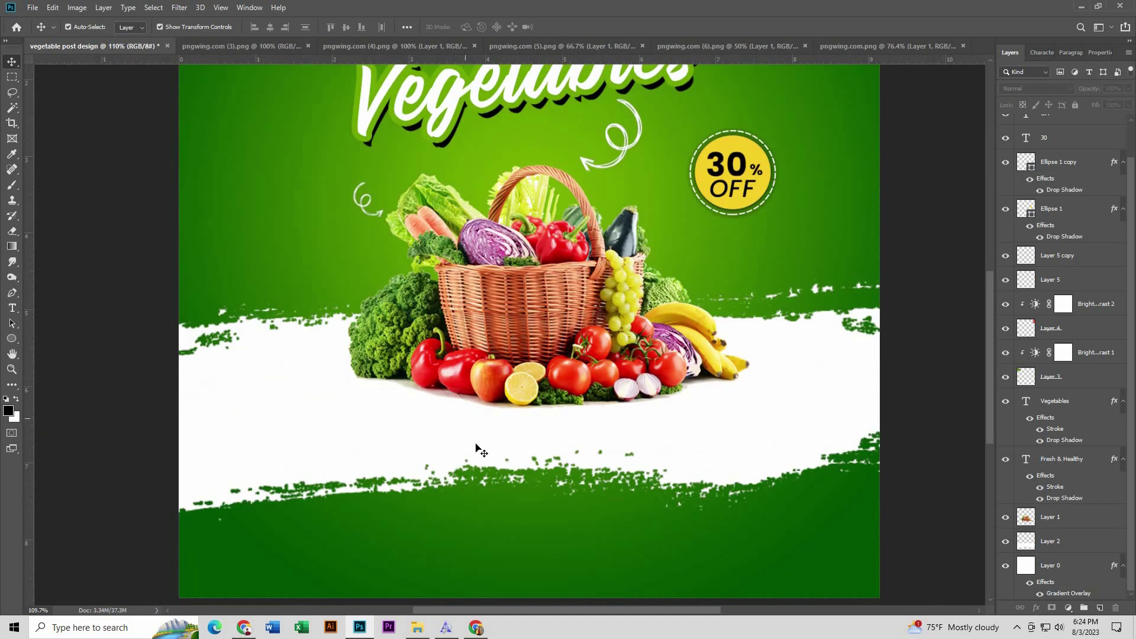
scroll(528, 386, "down", 1)
scroll(583, 444, "down", 2)
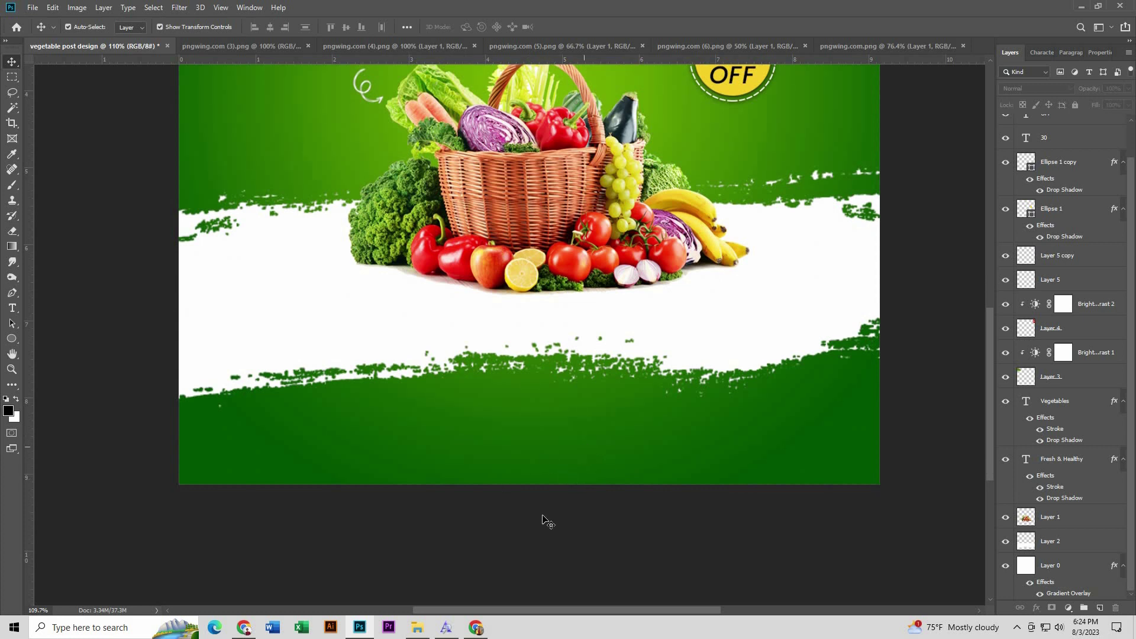
- Draw a white rectangle bar along the bottom, centred horizontally on the canvas
right_click(9, 345)
left_click(61, 343)
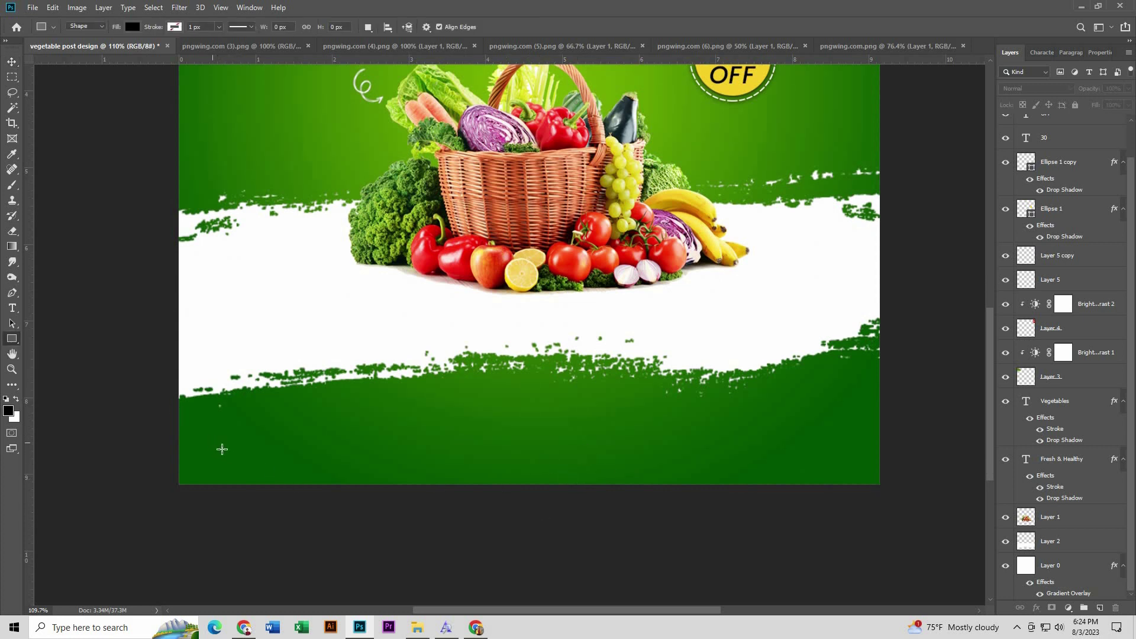
left_click_drag(212, 442, 820, 512)
key("v")
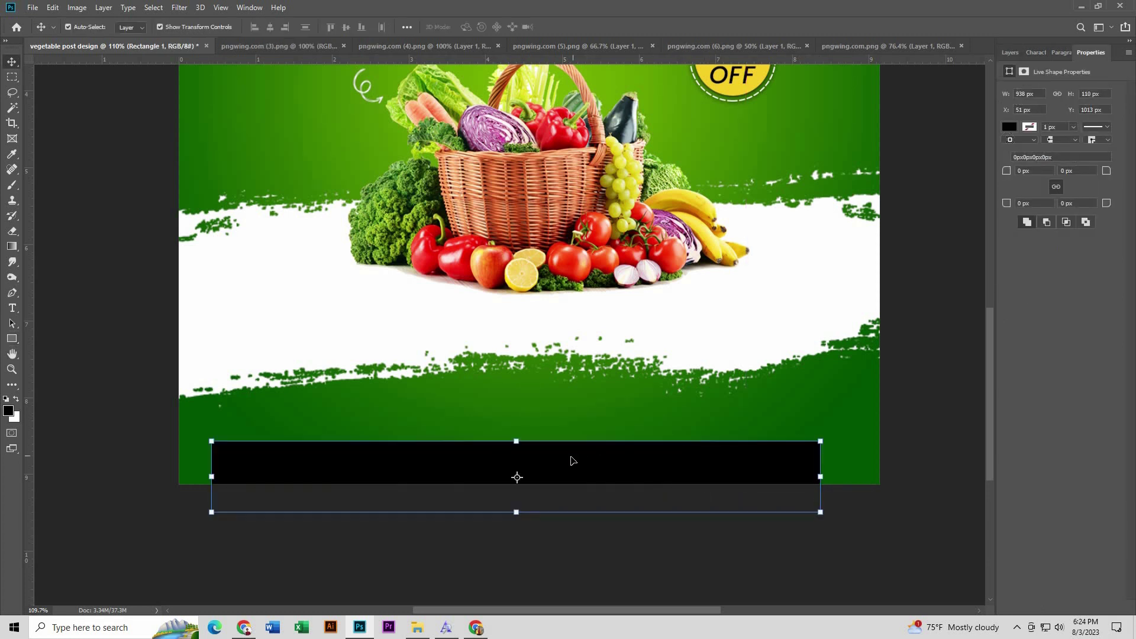
key("ctrl+BackSpace")
key("ctrl+a")
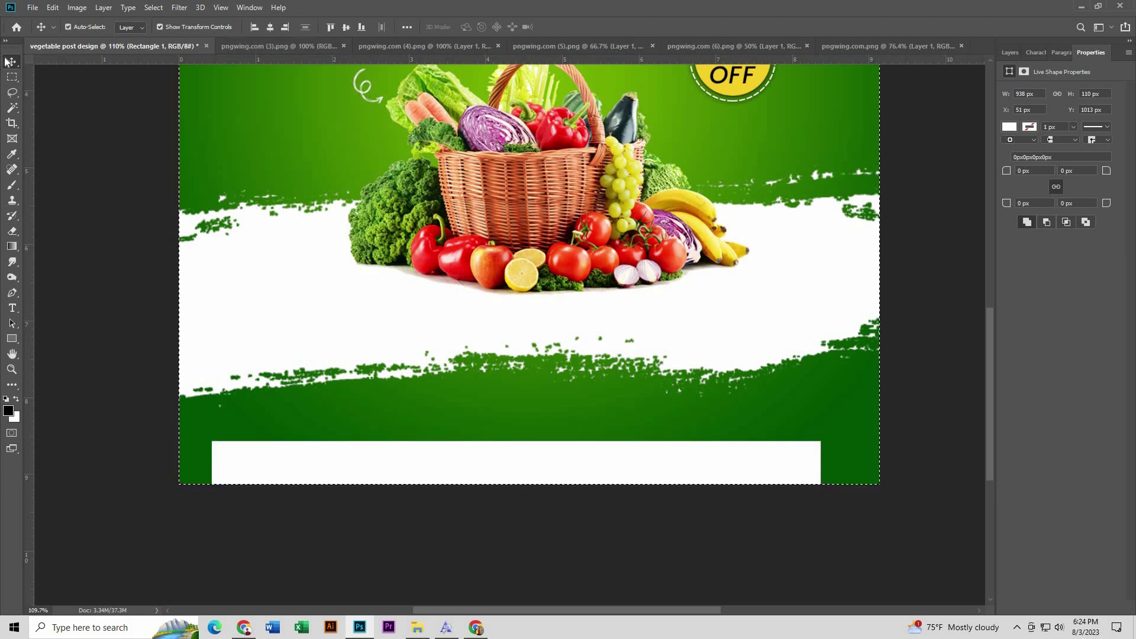
left_click(269, 31)
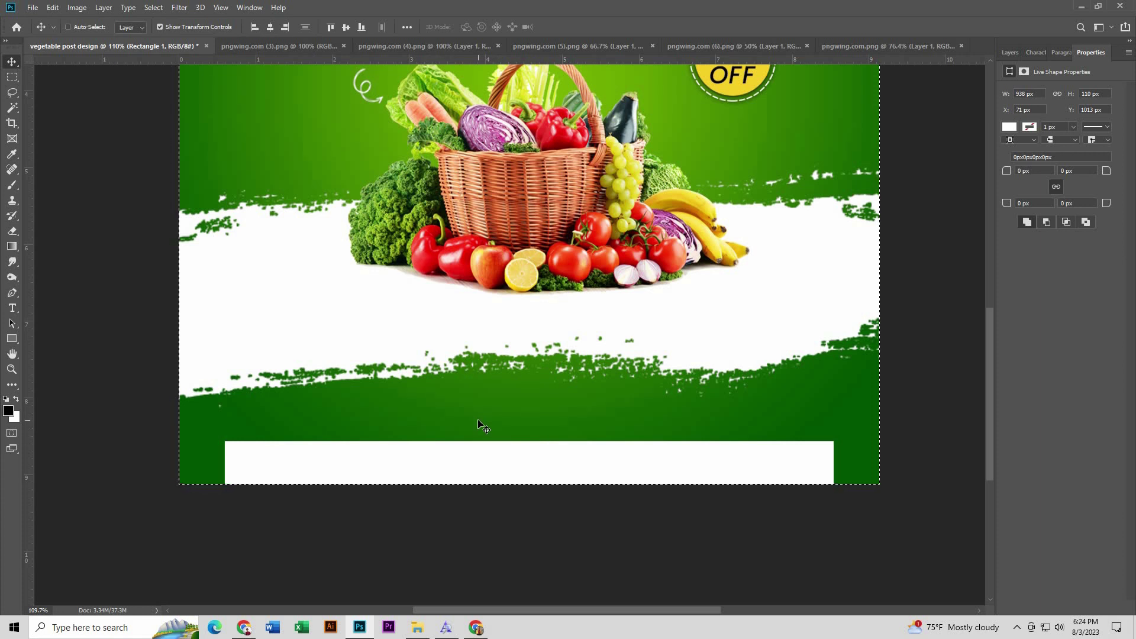
key("ctrl+d")
- Round all the bar's corners to a 55 px radius
scroll(544, 427, "down", 1)
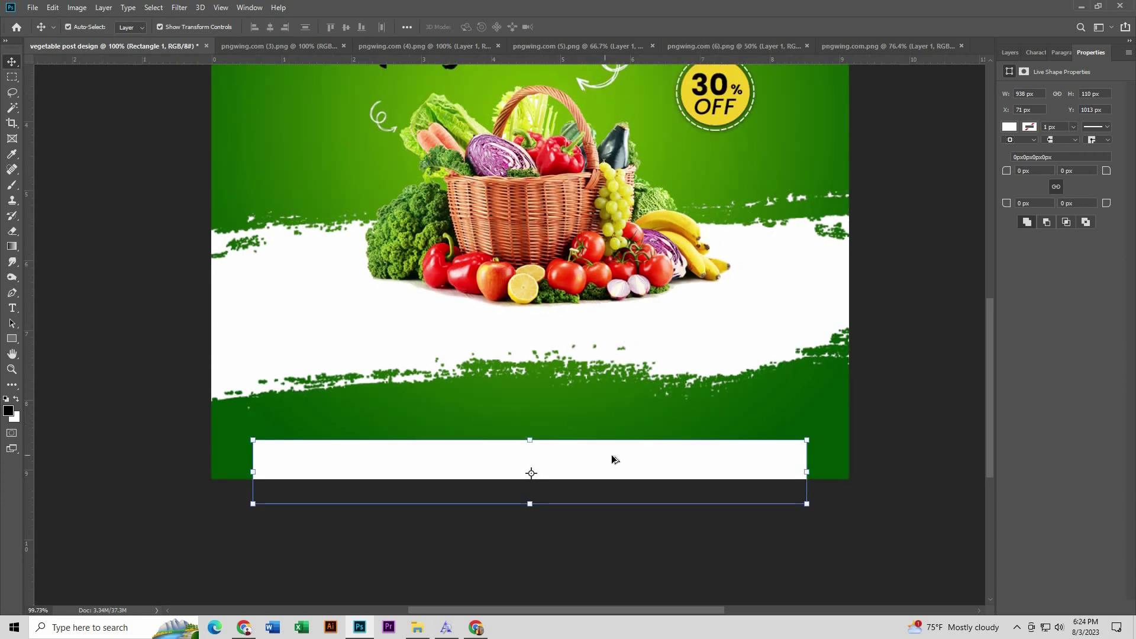
scroll(613, 460, "up", 1)
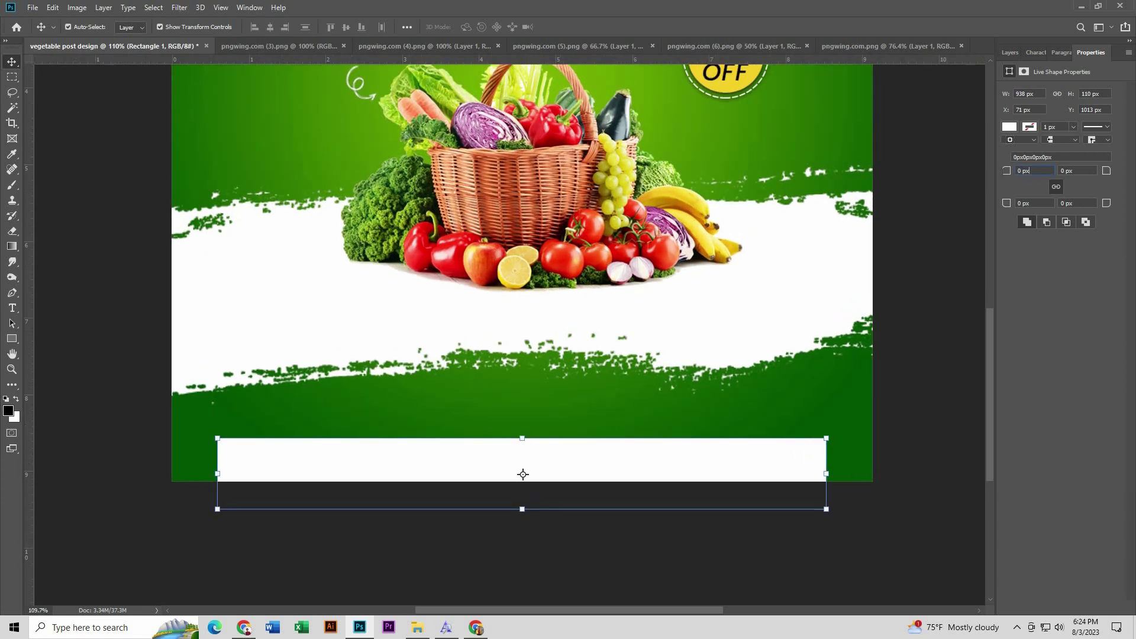
left_click(1003, 172)
type("55")
key("Return")
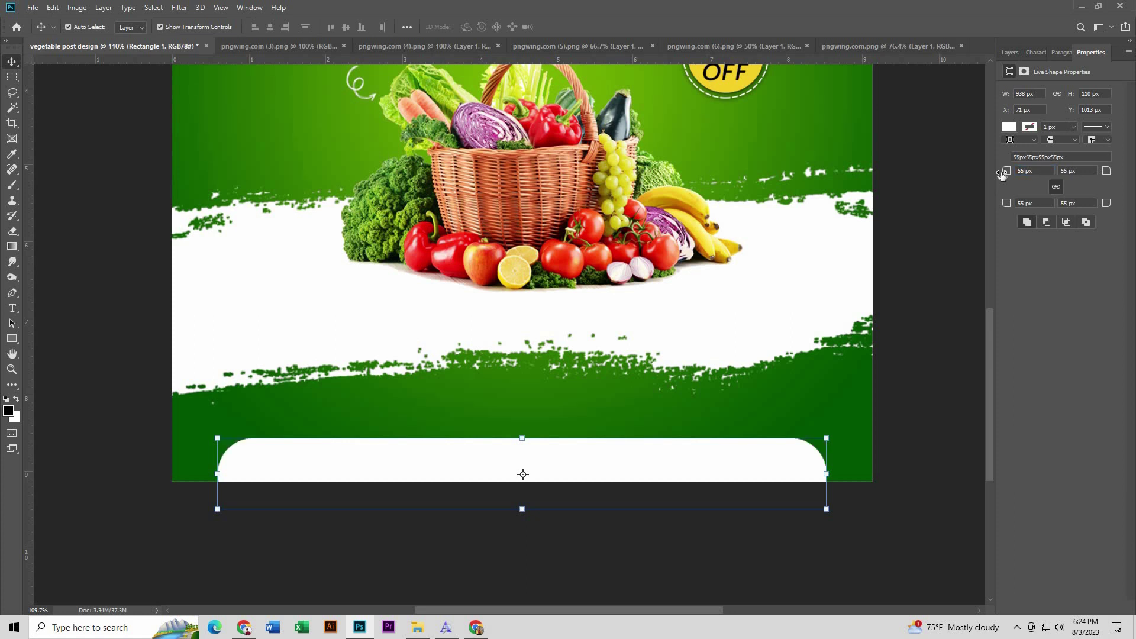
scroll(627, 283, "down", 6)
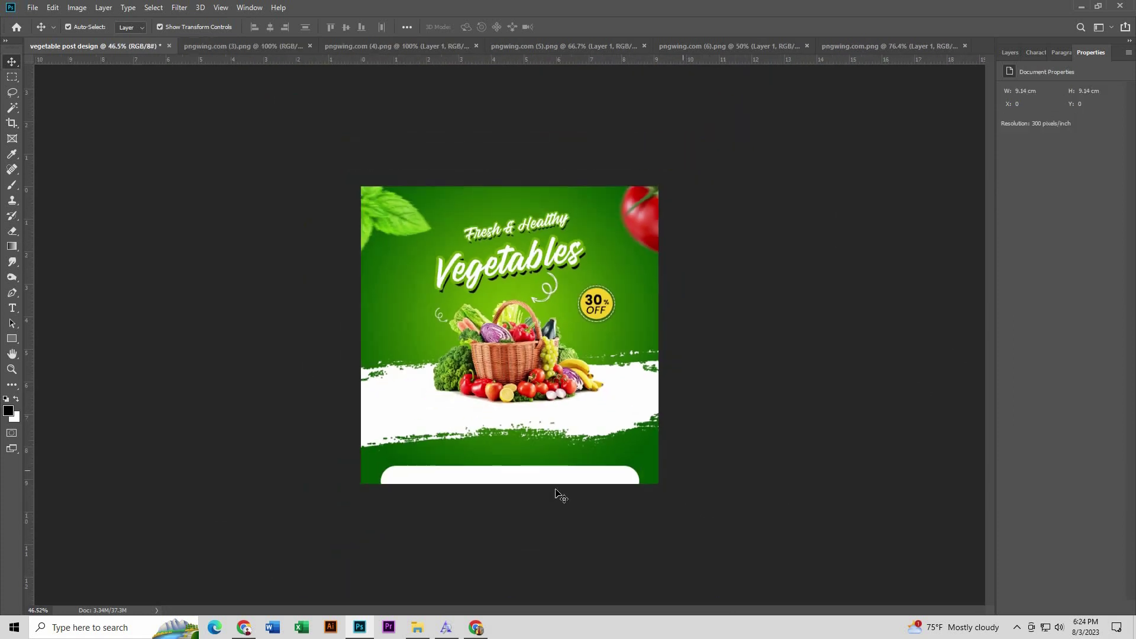
- Select the basket layer (Layer 1) and add a Brightness/Contrast adjustment layer above it
scroll(558, 495, "up", 1)
scroll(558, 494, "up", 3)
mouse_move(588, 499)
left_mouse_down()
mouse_move(571, 419)
mouse_move(581, 362)
left_mouse_up()
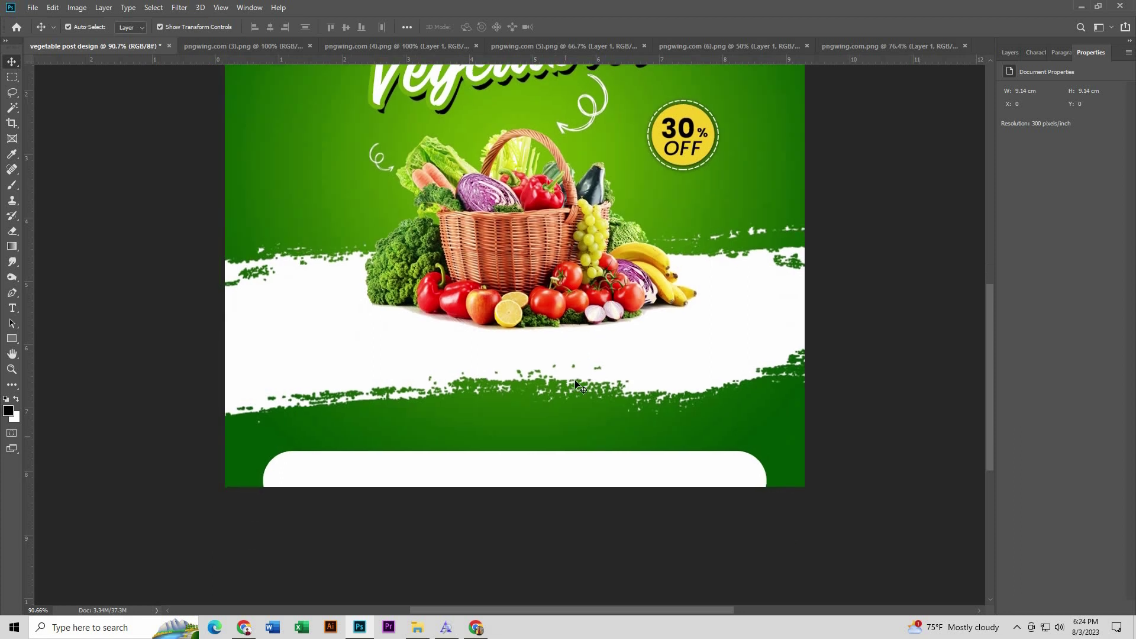
scroll(493, 329, "up", 2)
left_click(601, 254)
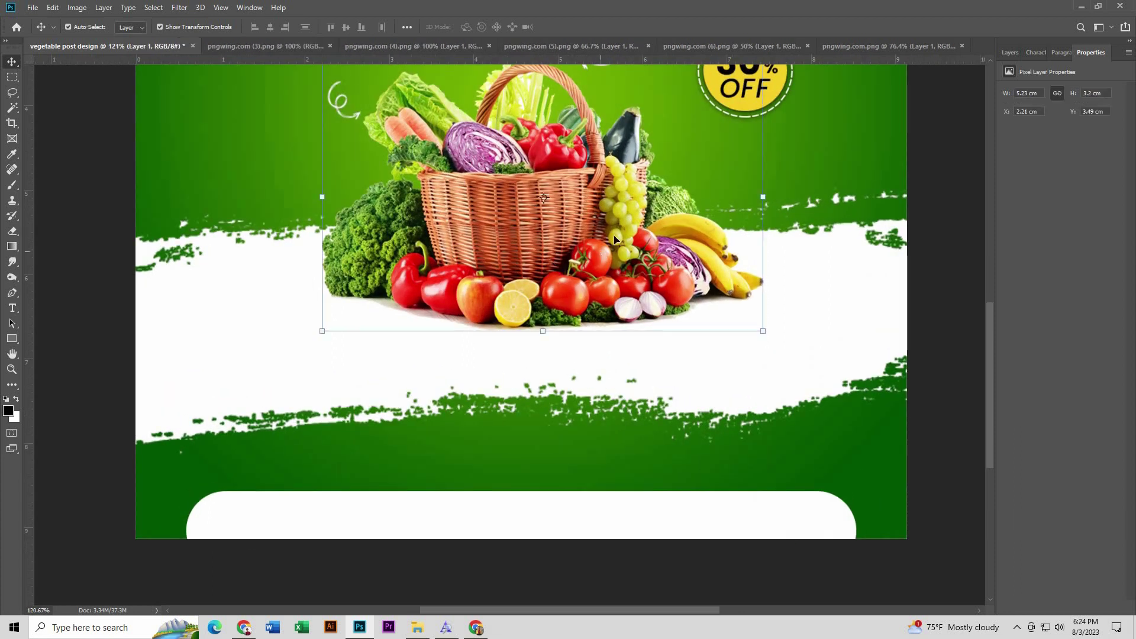
scroll(538, 292, "down", 3)
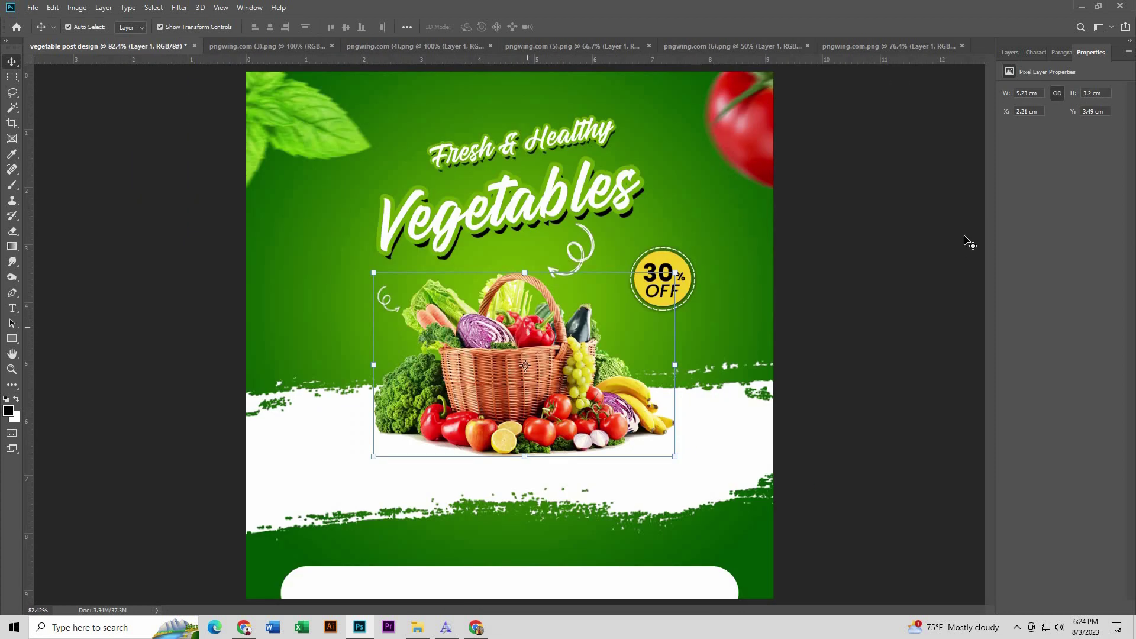
left_click(1010, 52)
scroll(1051, 492, "down", 1)
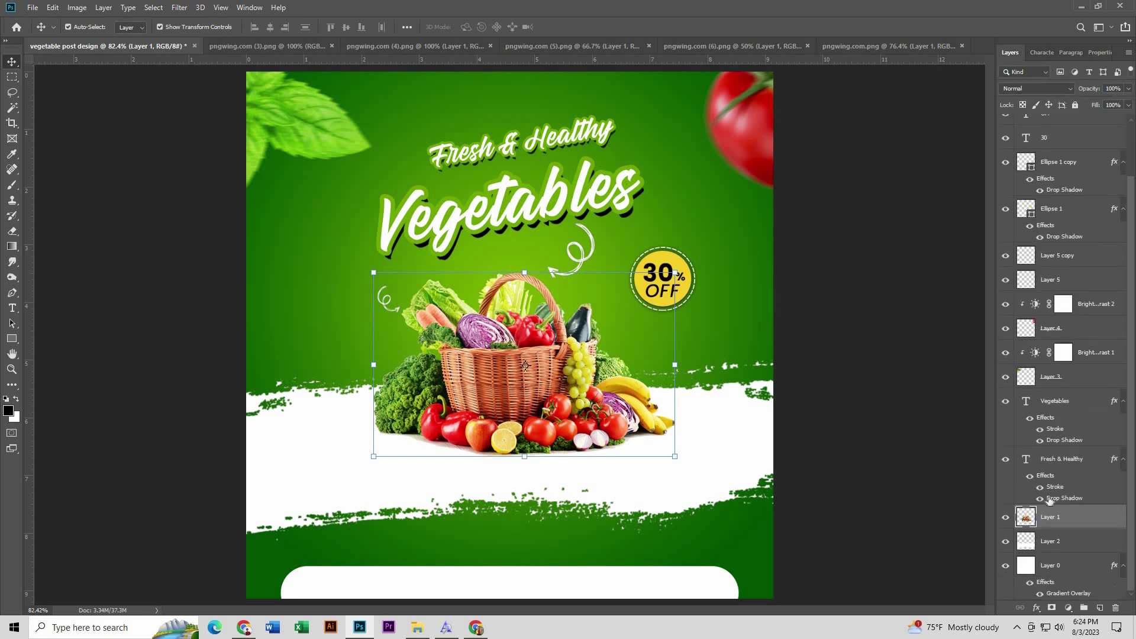
left_click(1071, 609)
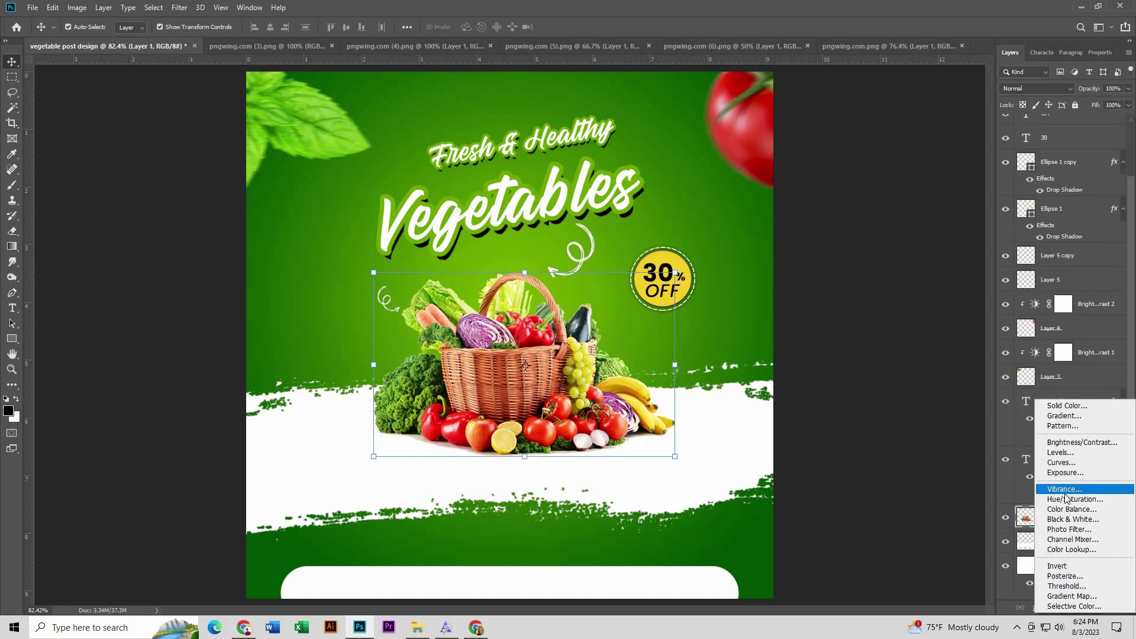
left_click(1074, 442)
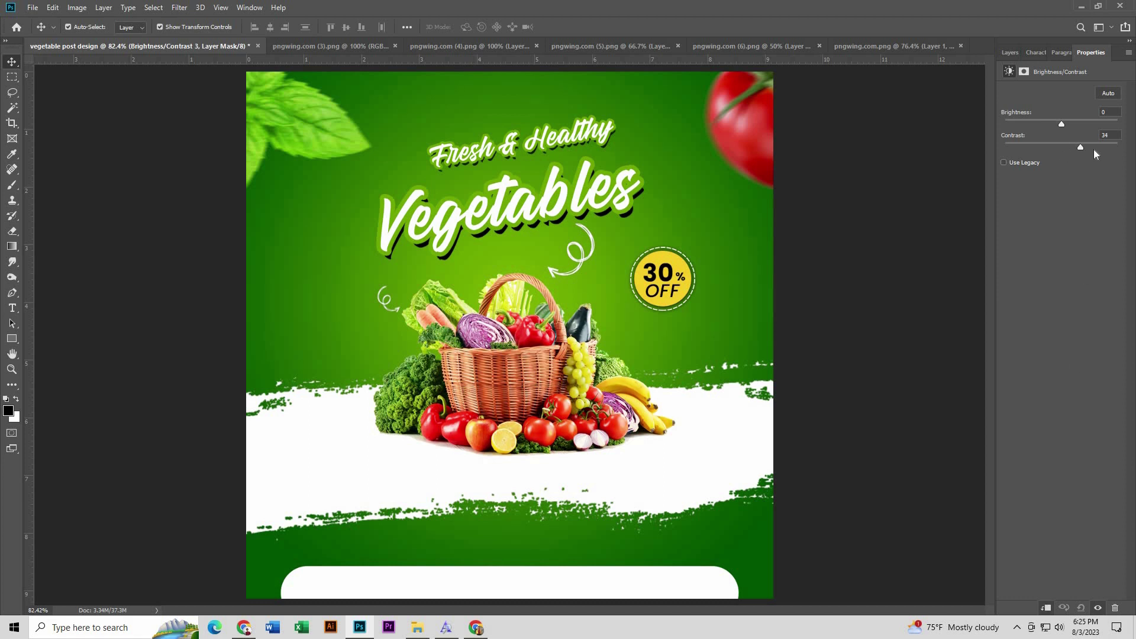
- Lower the basket's contrast, then add a Levels layer clipped to the basket with midtone 0.87
mouse_move(1109, 149)
left_mouse_down()
mouse_move(1061, 149)
mouse_move(1070, 150)
left_mouse_up()
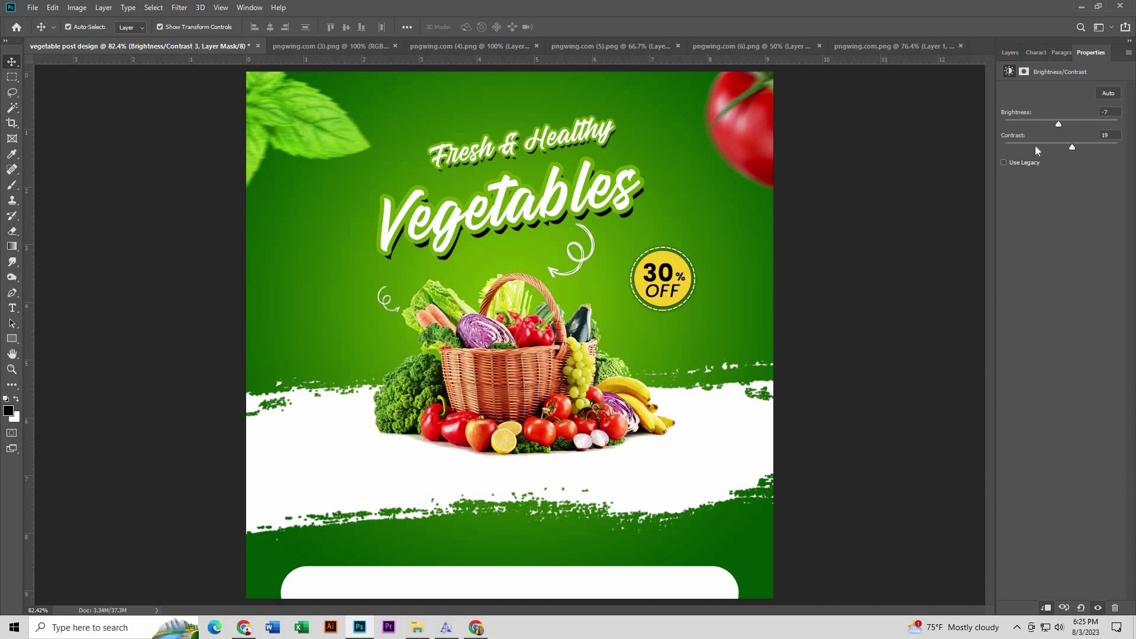
left_click(1010, 52)
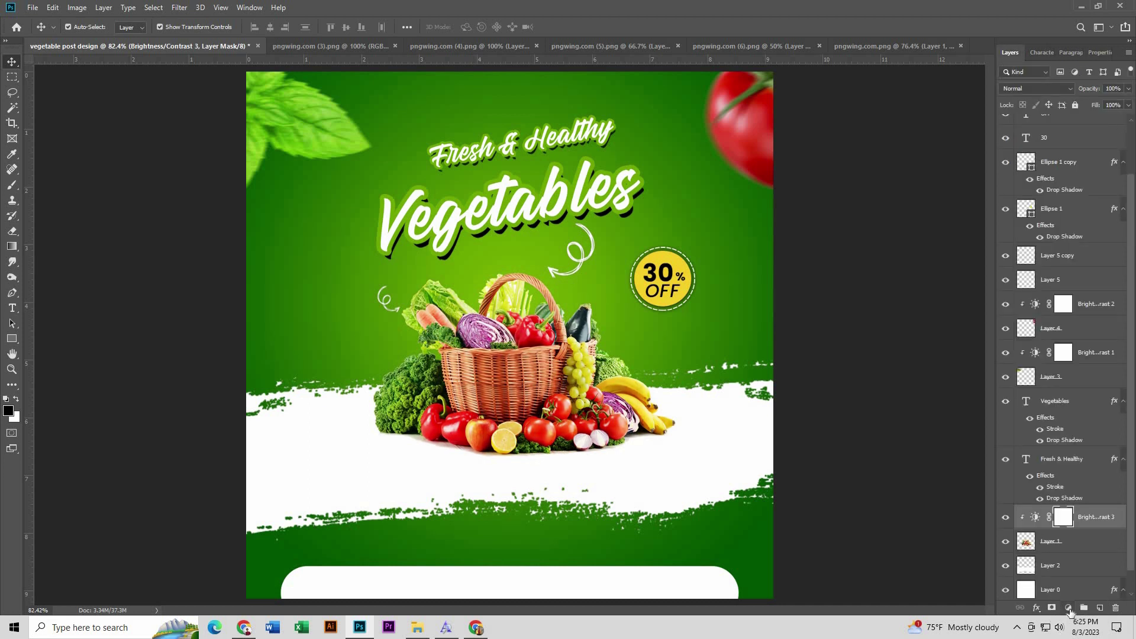
left_click(1064, 609)
left_click(1089, 449)
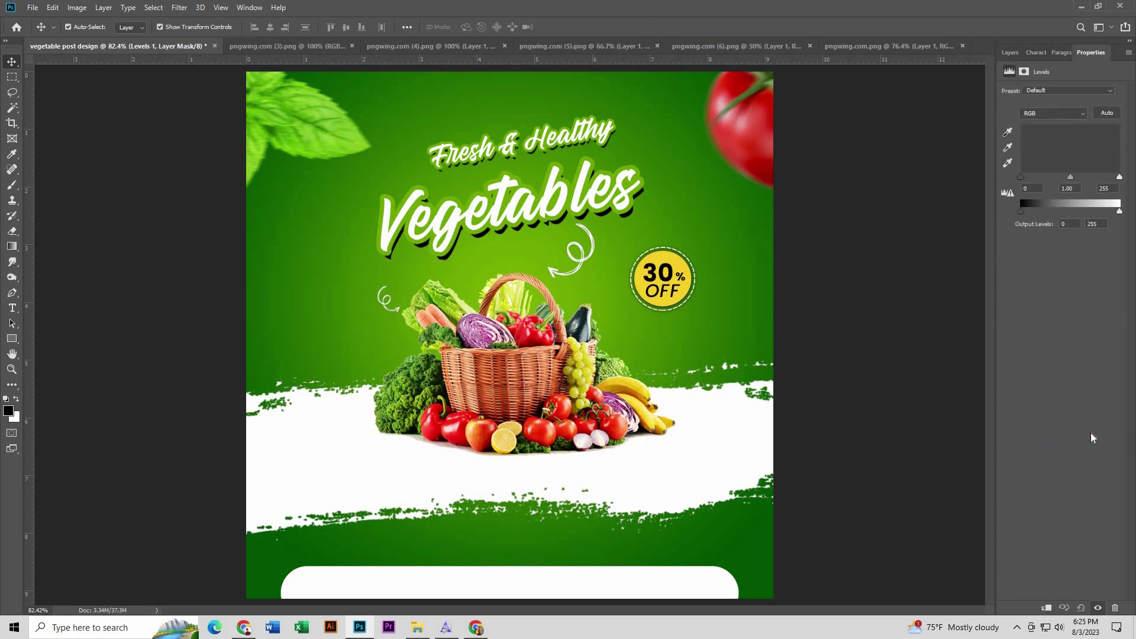
left_click(1048, 610)
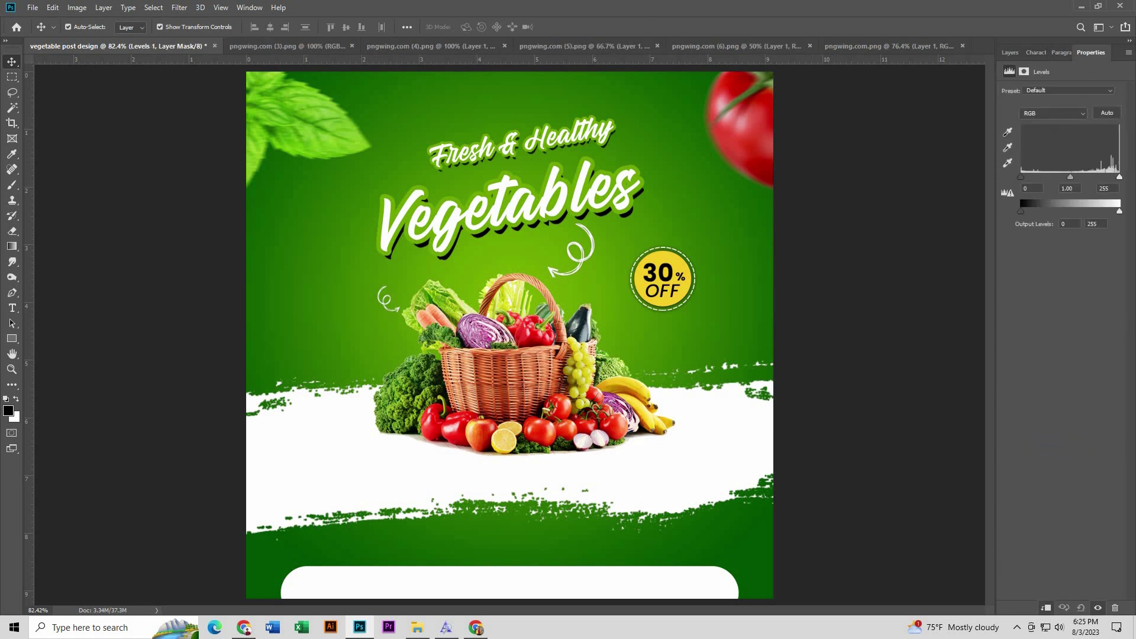
left_click_drag(1071, 177, 1070, 177)
left_click_drag(1075, 178, 1077, 179)
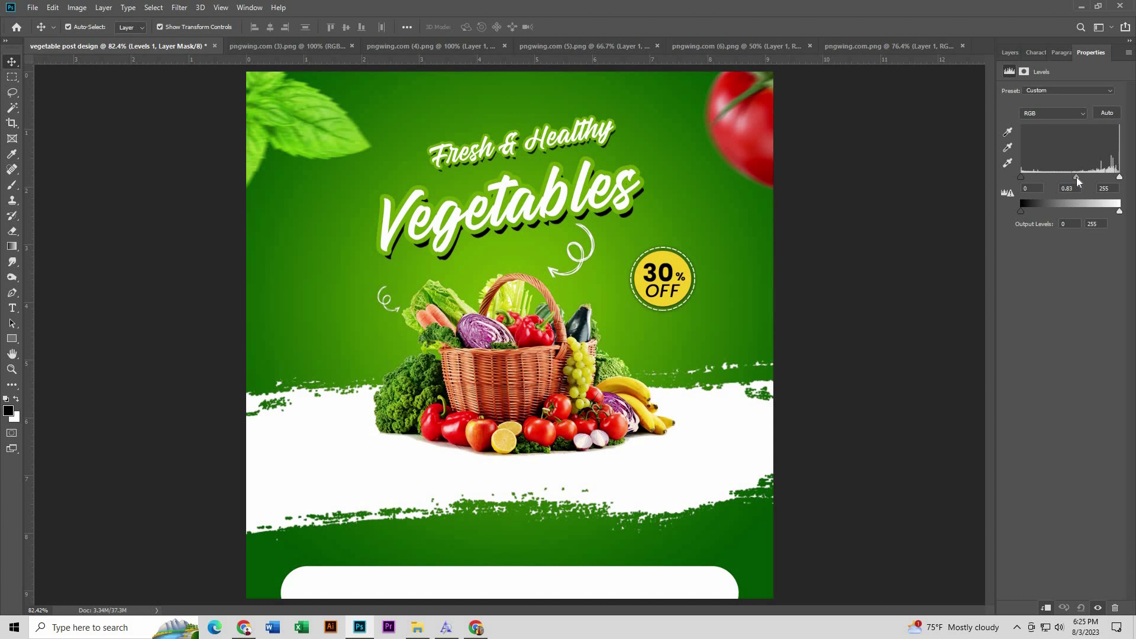
left_click(1016, 52)
- Shift the green background layer right to cover the right-edge gap, then lock it
left_click(692, 332)
scroll(660, 329, "down", 3)
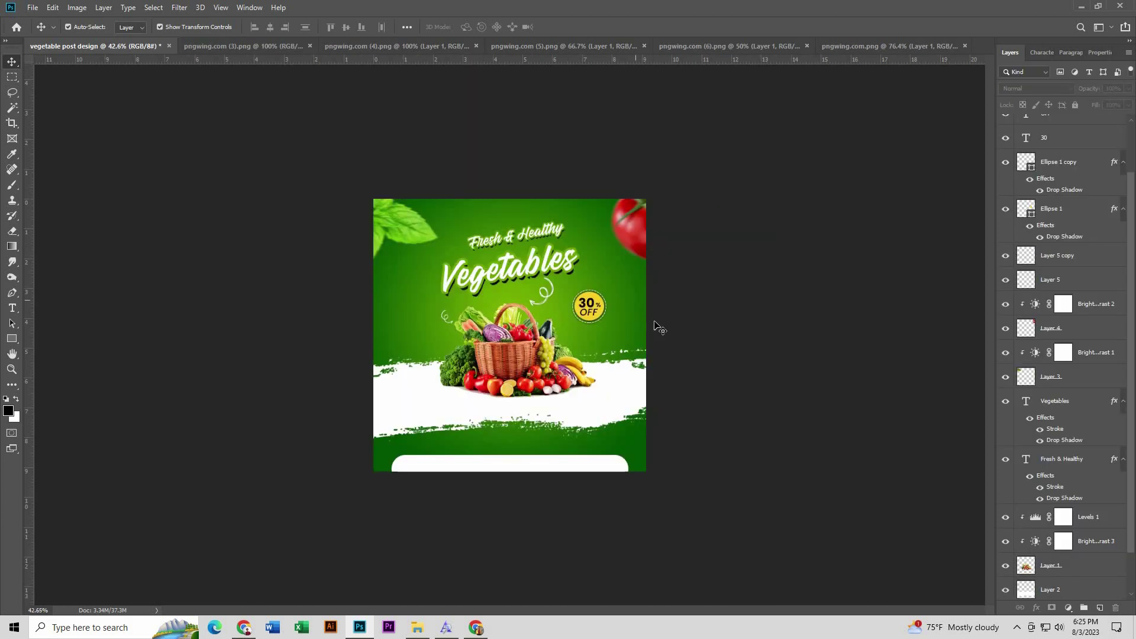
scroll(561, 323, "up", 2)
scroll(618, 226, "up", 2)
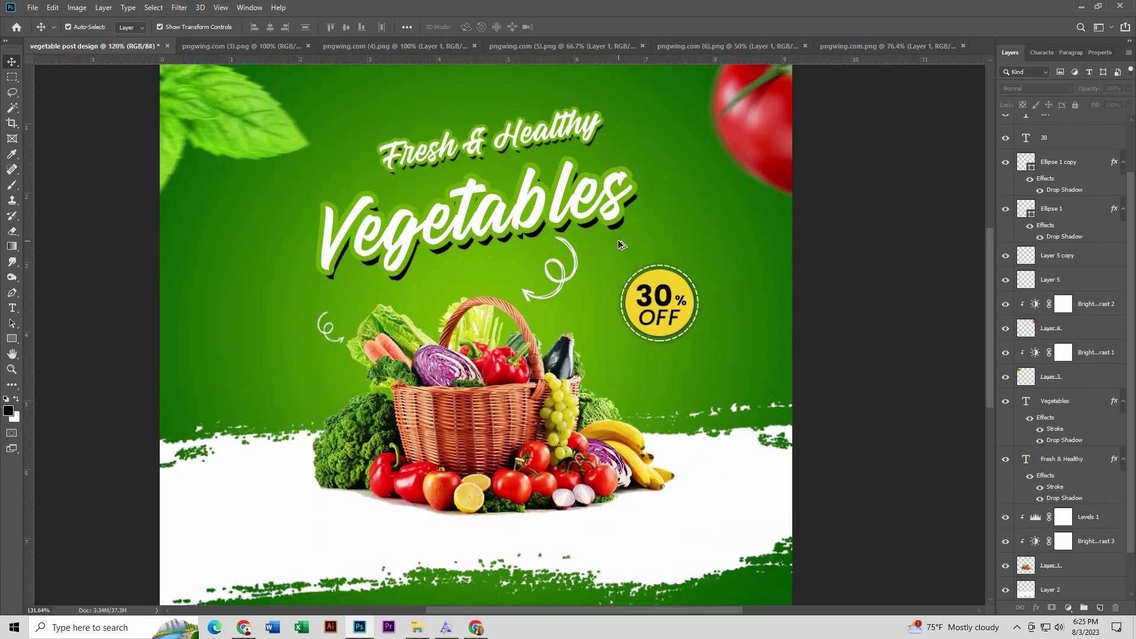
scroll(622, 247, "up", 2)
scroll(582, 296, "down", 1)
scroll(582, 296, "down", 1)
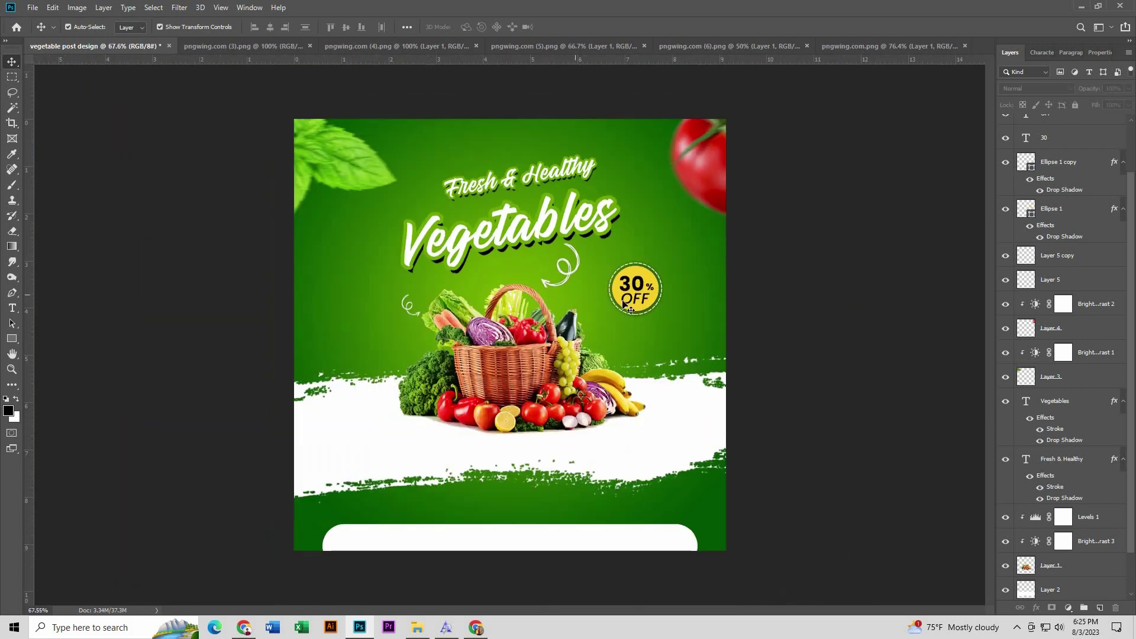
scroll(657, 296, "up", 2)
scroll(664, 288, "up", 1)
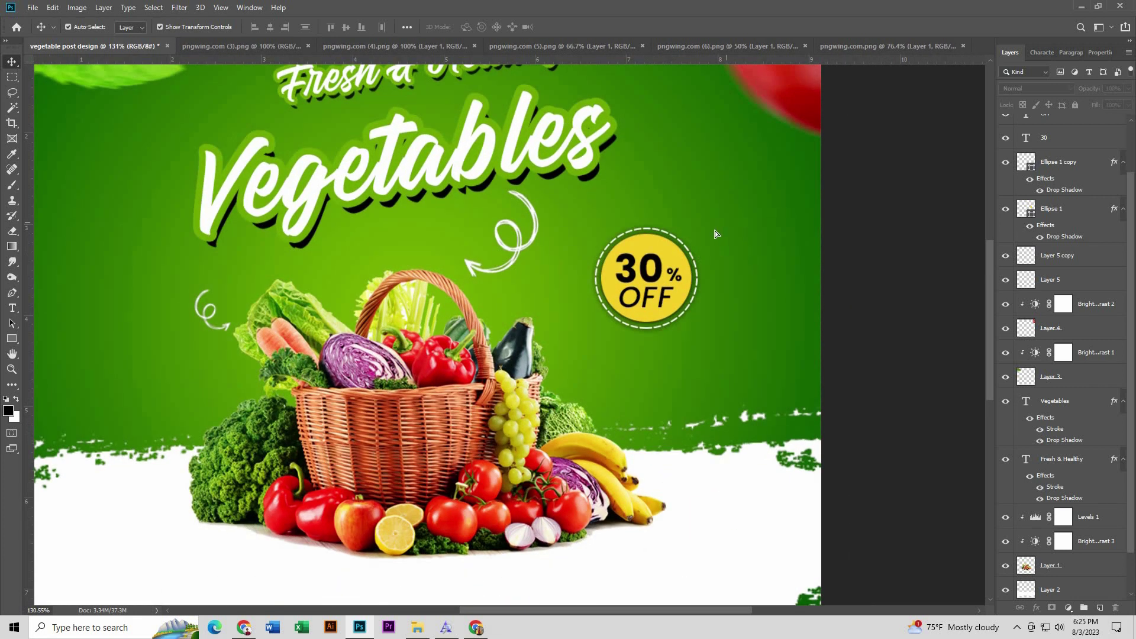
left_click(715, 230)
left_click_drag(763, 242, 775, 235)
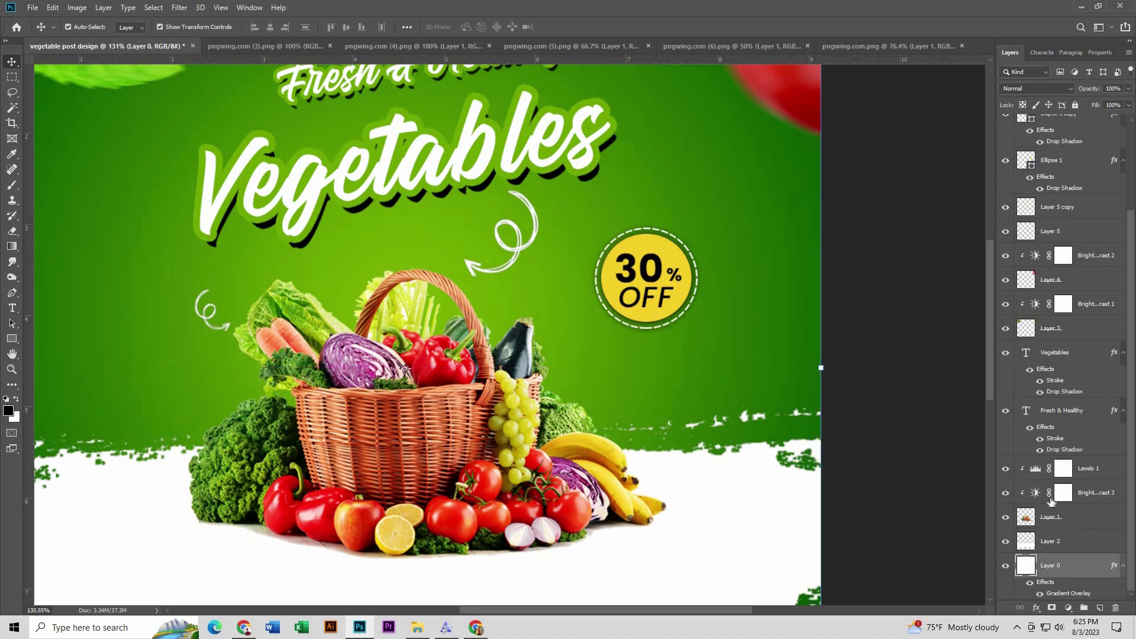
left_click(1076, 105)
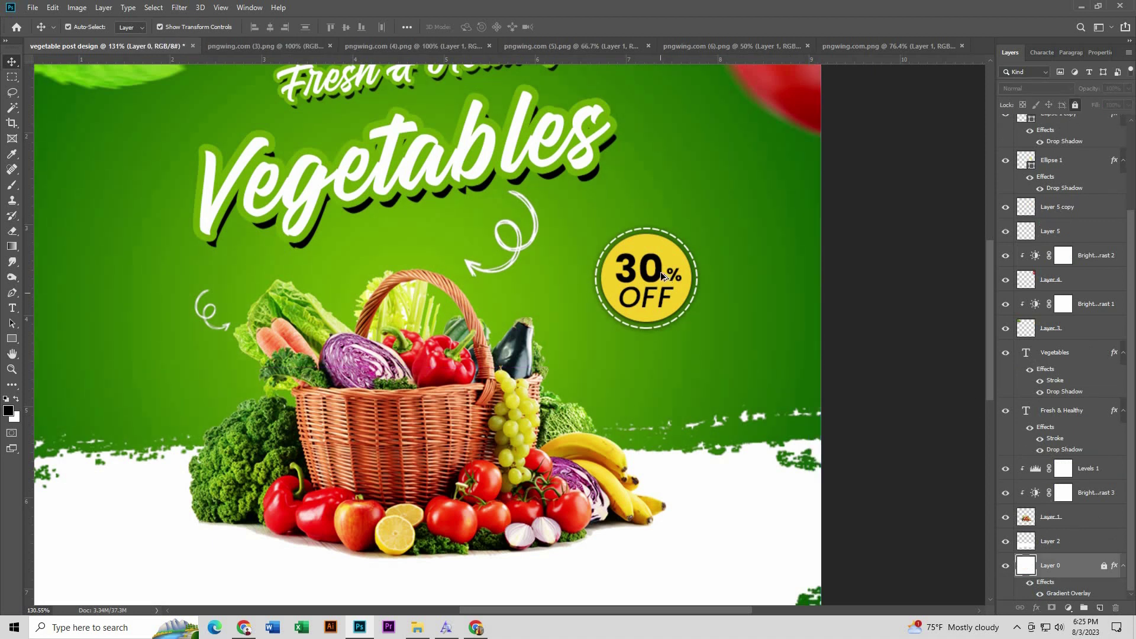
- Select both Ellipse layers and scale the 30% OFF badge up to about 126%
scroll(660, 272, "up", 2)
mouse_move(739, 217)
left_mouse_down()
mouse_move(580, 349)
mouse_move(705, 330)
left_mouse_up()
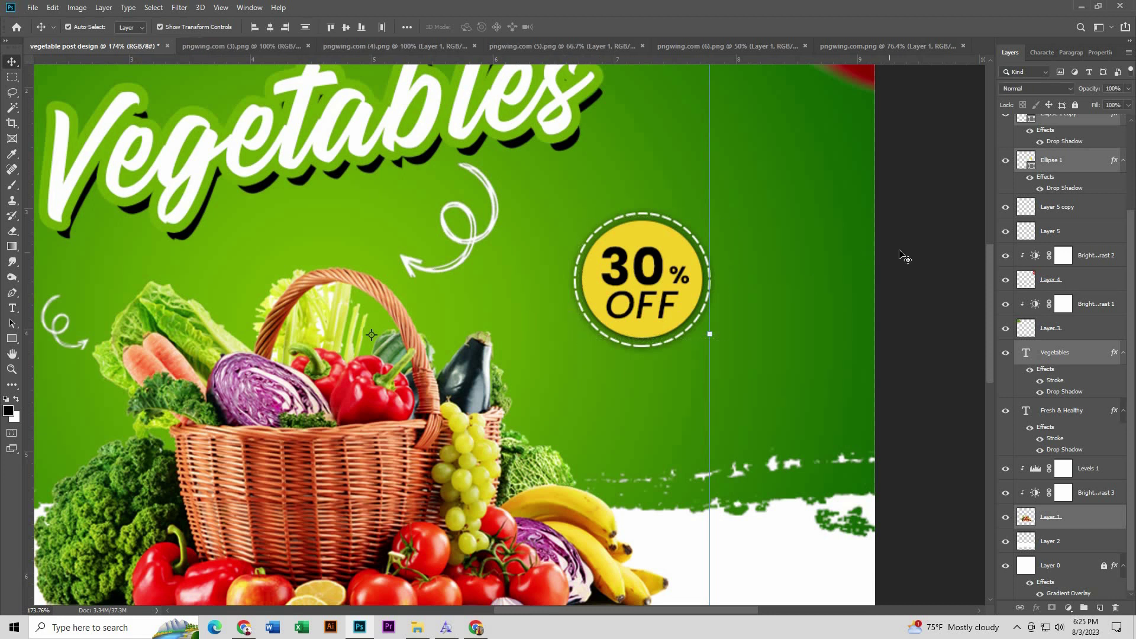
scroll(696, 235, "up", 5)
left_click(718, 229)
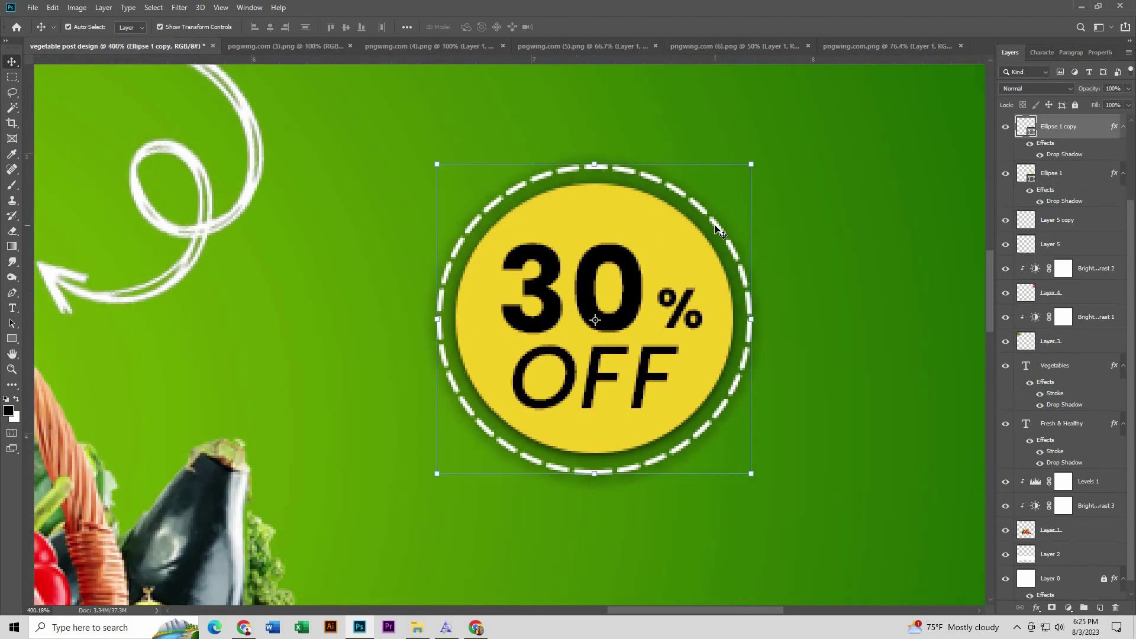
scroll(710, 224, "up", 1)
left_click(678, 266, "shift")
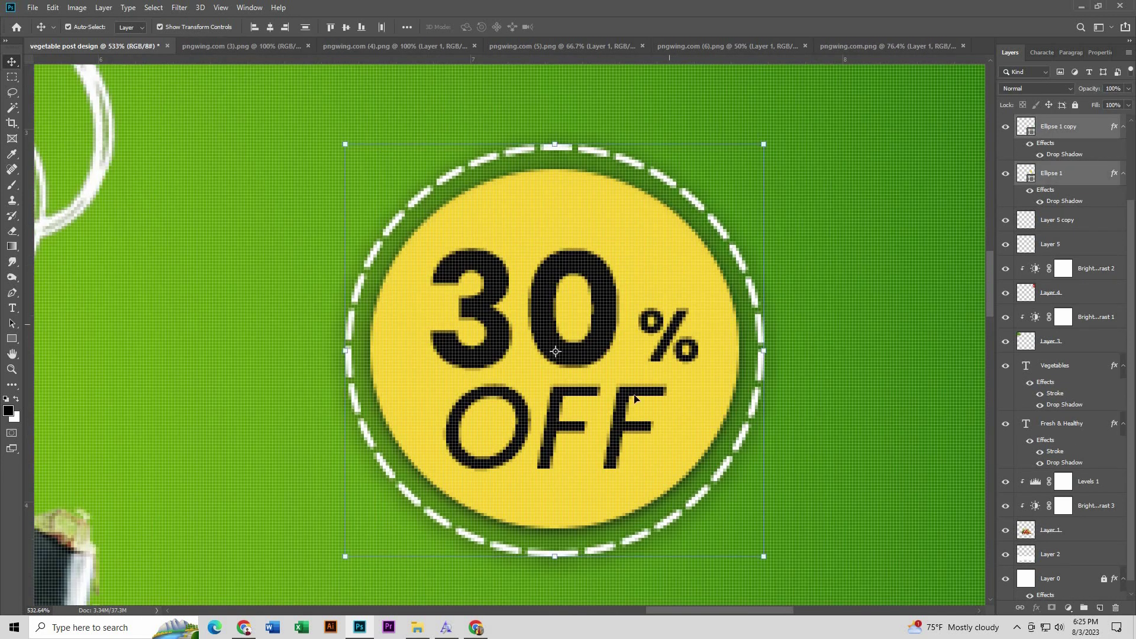
scroll(624, 373, "down", 4)
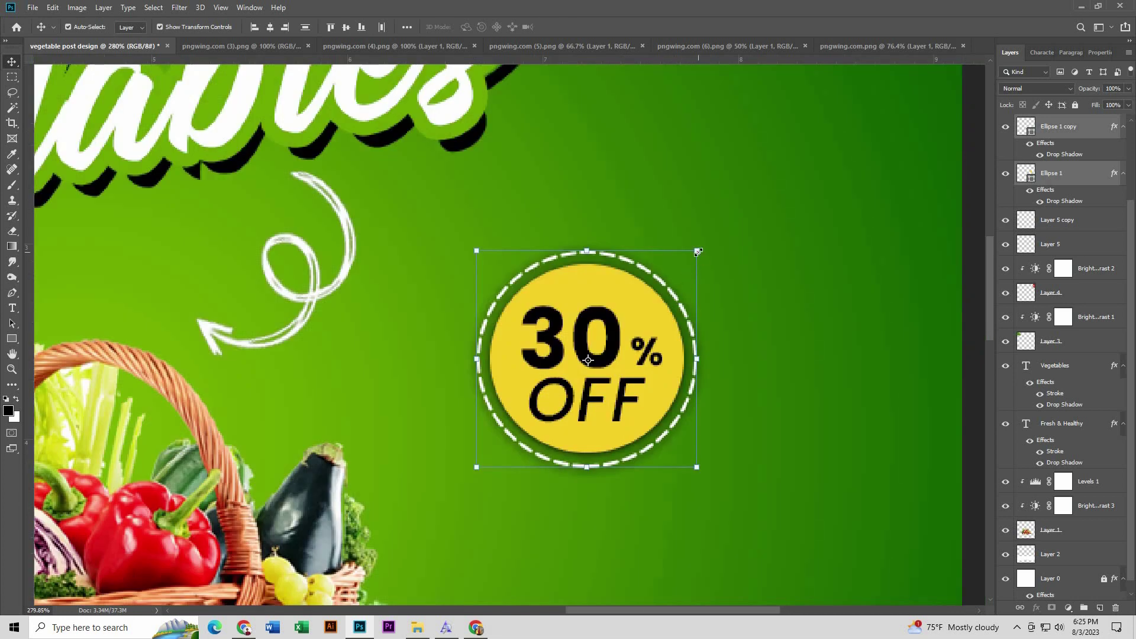
left_click_drag(698, 252, 728, 198)
scroll(637, 296, "down", 4)
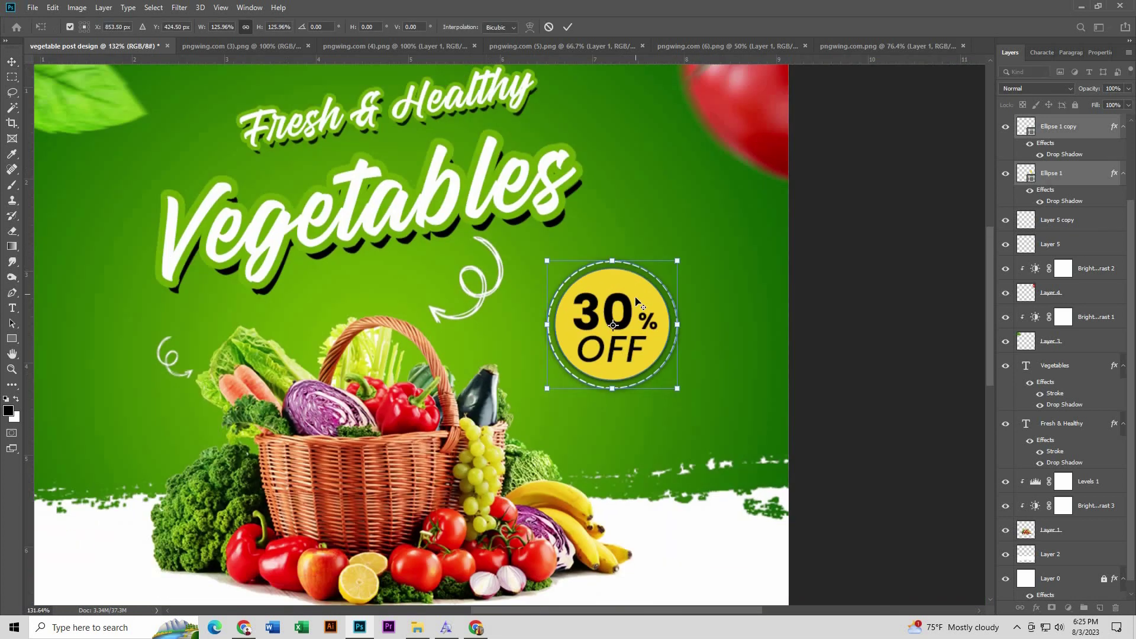
scroll(637, 302, "down", 3)
left_click(569, 28)
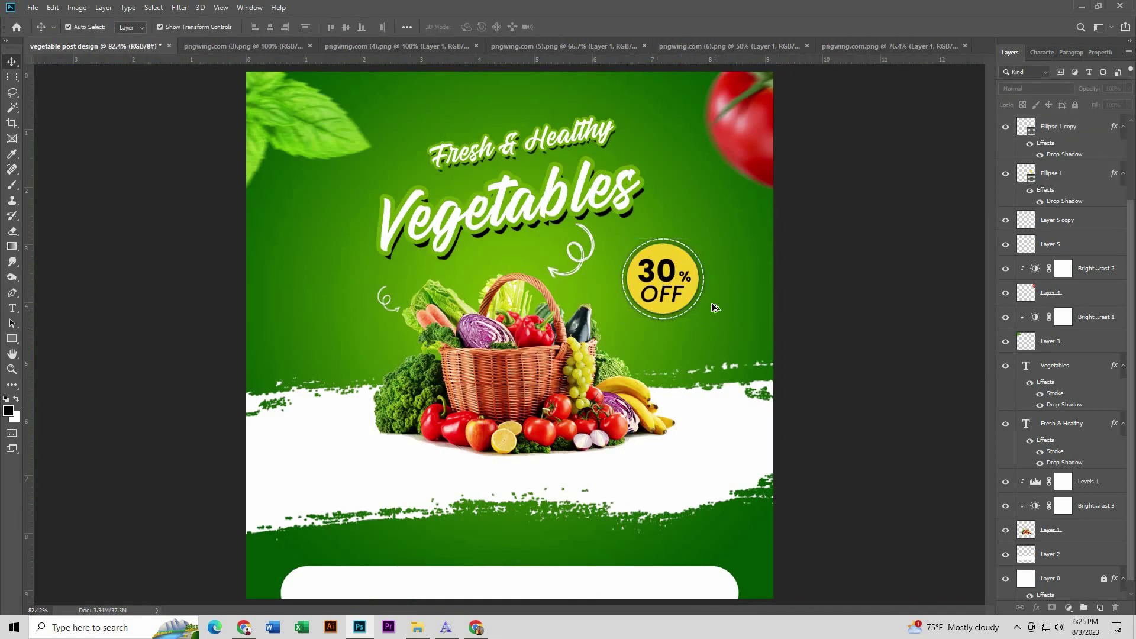
scroll(681, 307, "down", 2)
scroll(661, 295, "up", 3)
scroll(670, 276, "up", 2)
scroll(670, 275, "down", 4)
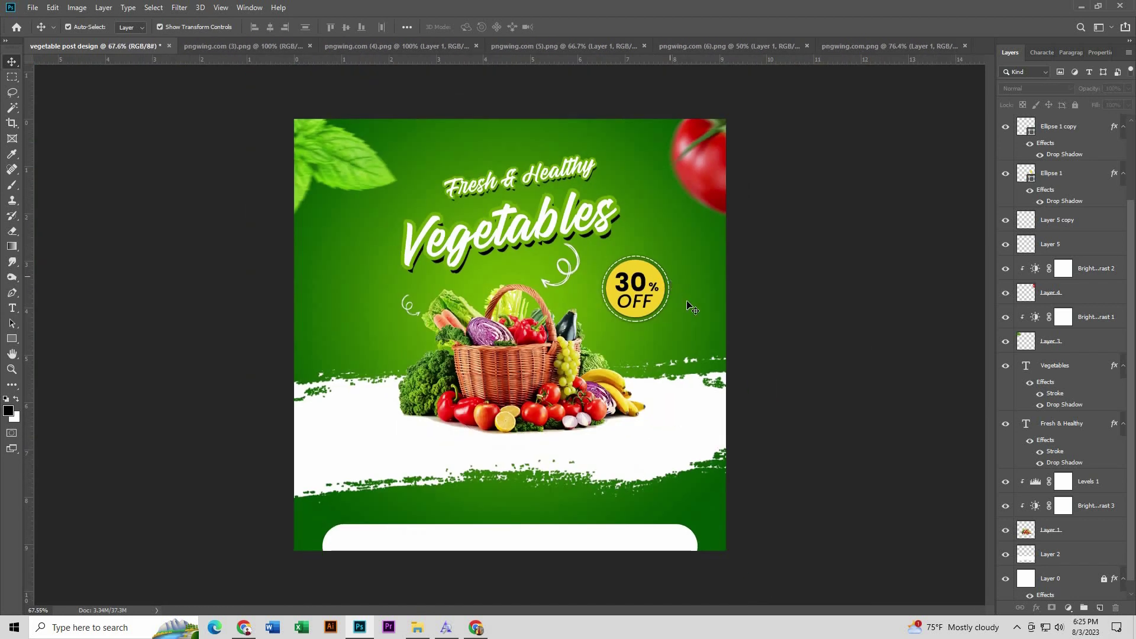
scroll(559, 432, "up", 2)
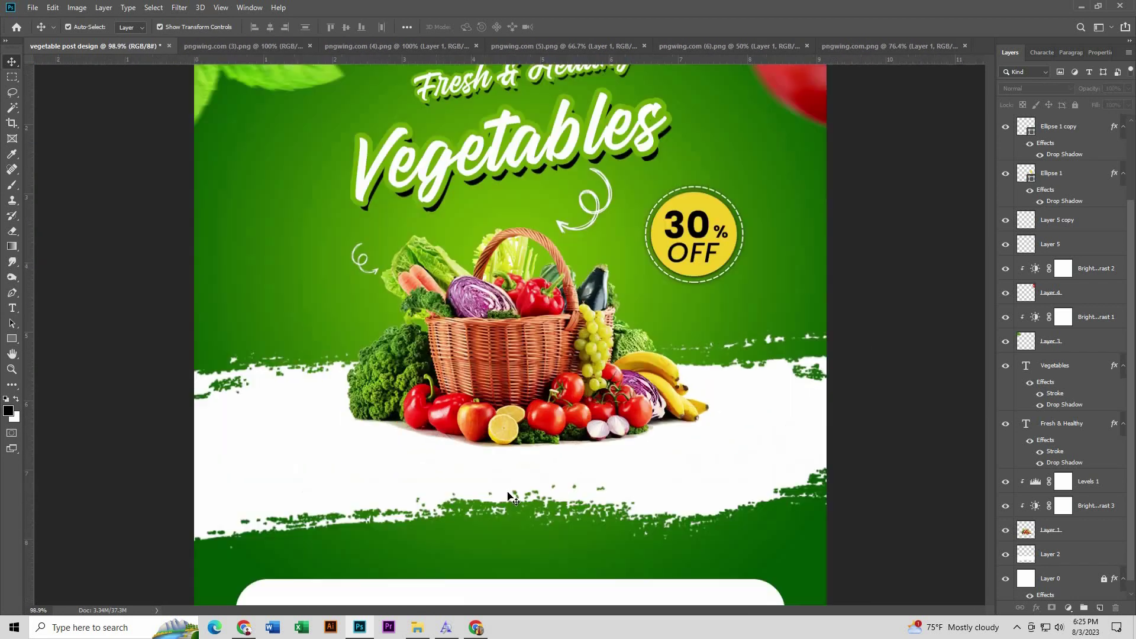
scroll(560, 432, "up", 1)
scroll(561, 452, "down", 2)
left_click(577, 469)
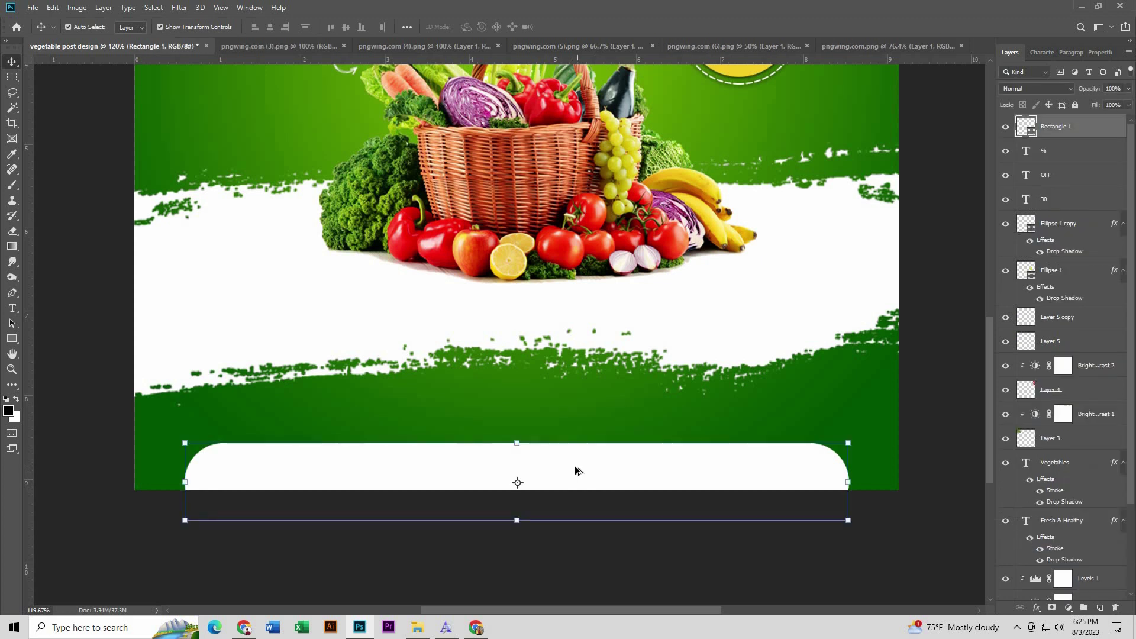
scroll(491, 413, "down", 2)
scroll(586, 396, "up", 1)
left_click(586, 395)
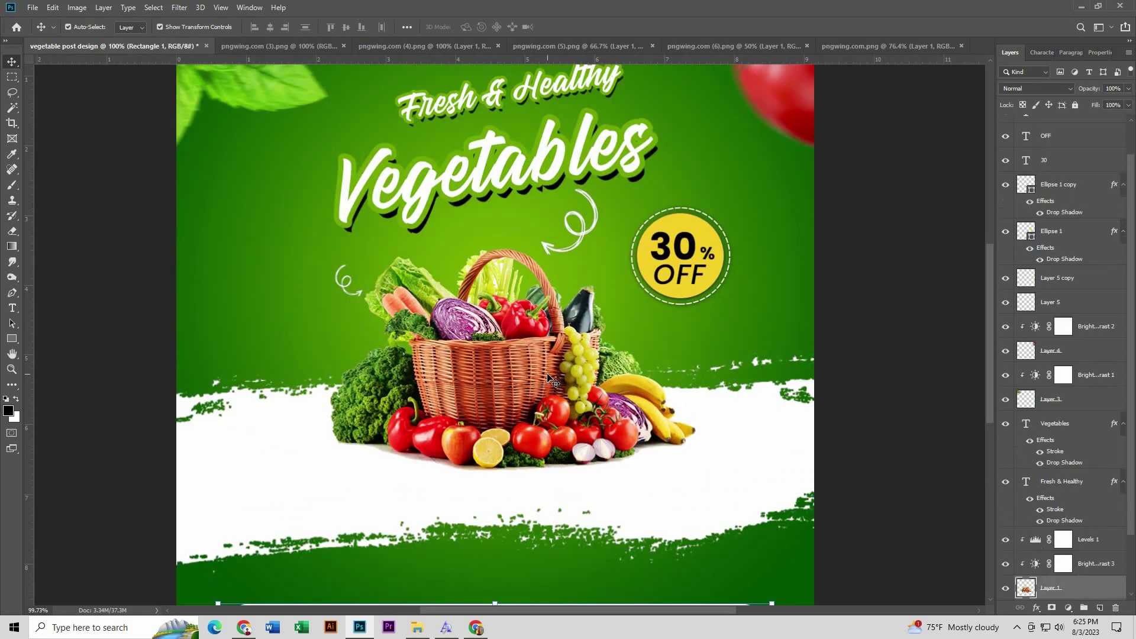
scroll(1078, 414, "down", 2)
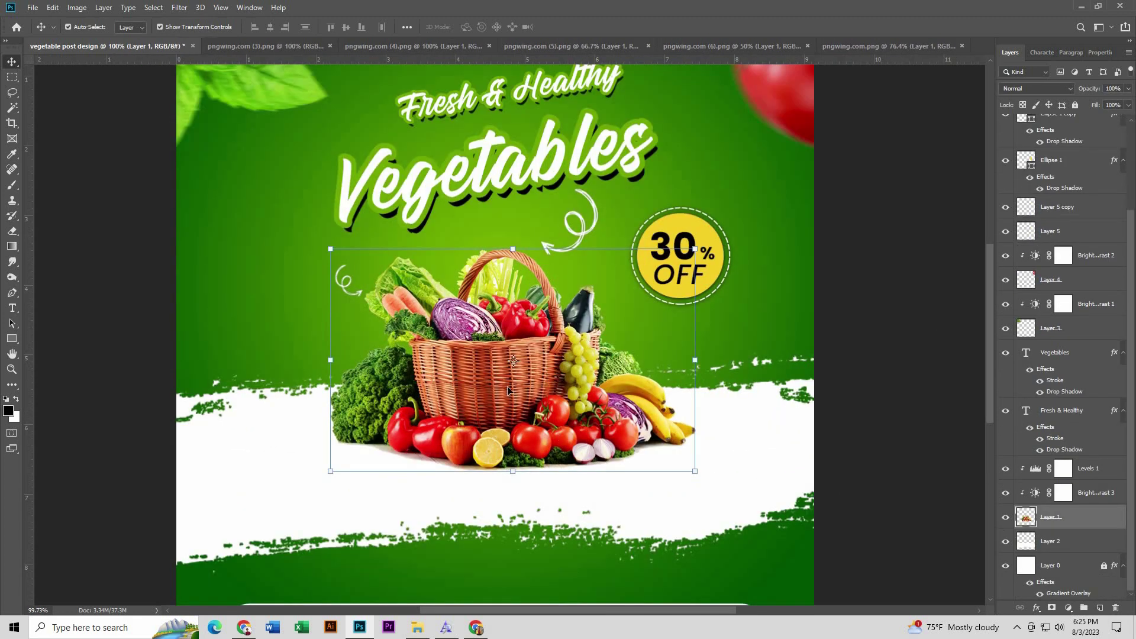
double_click(1113, 524)
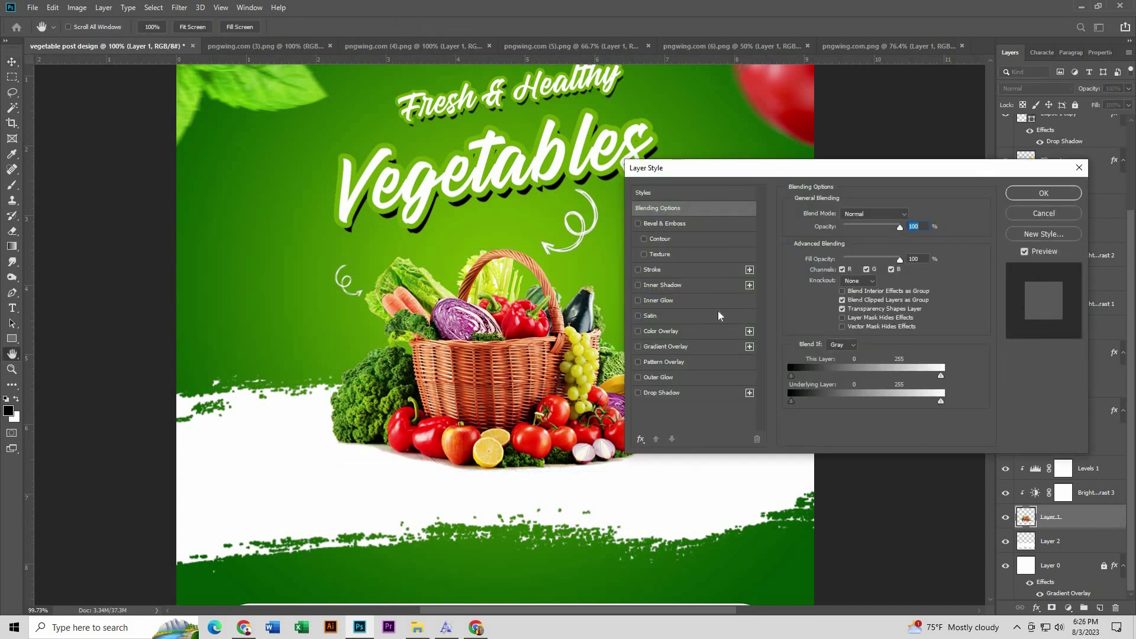
left_click(694, 393)
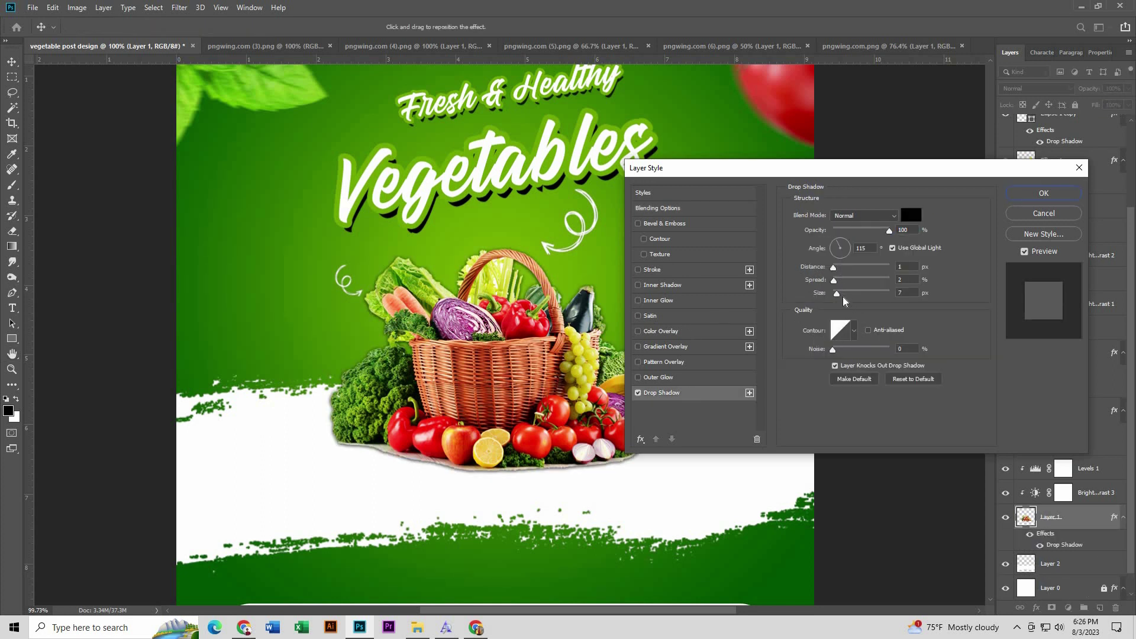
left_click_drag(843, 297, 832, 294)
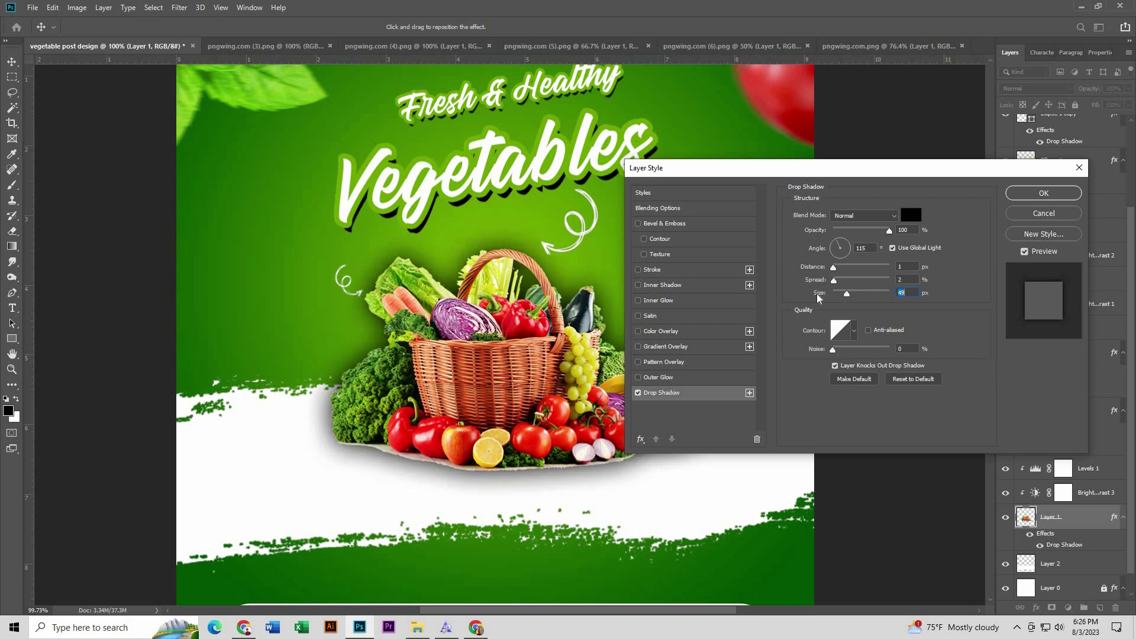
left_click(1079, 169)
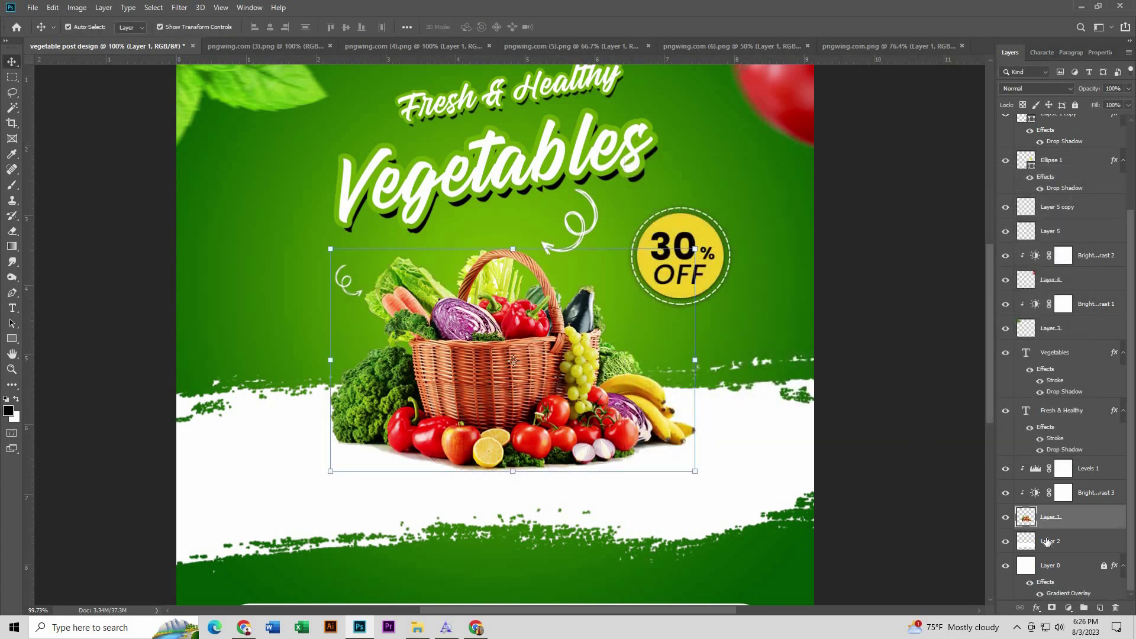
left_click(1048, 543)
- On a new Layer 6, paint a soft black brush stroke as a shadow under the basket
left_click(1099, 608)
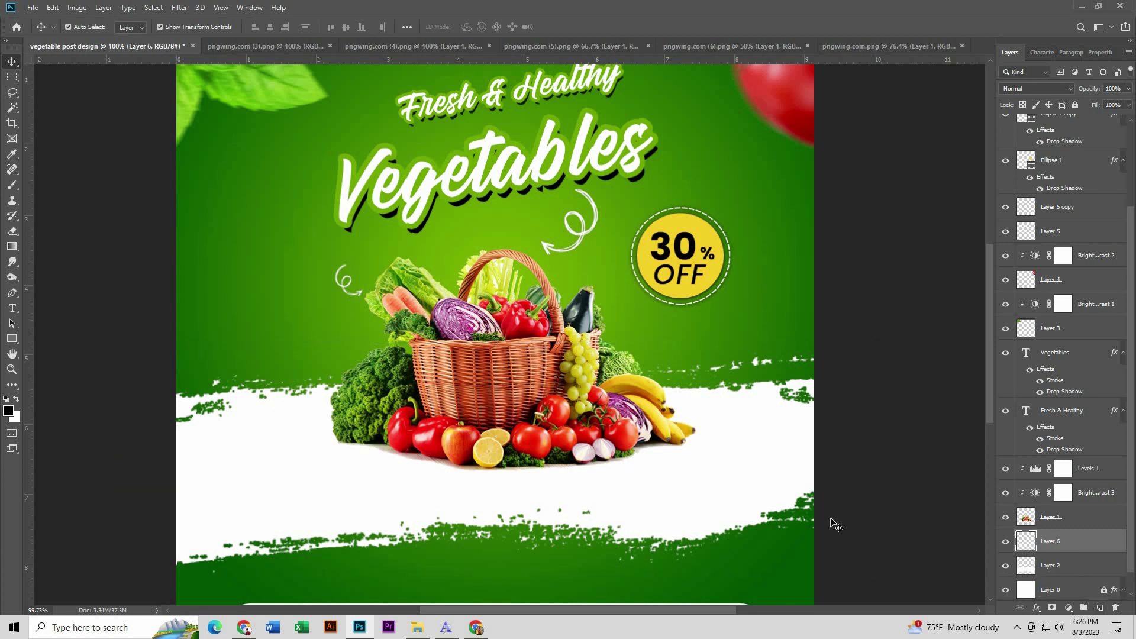
left_click(11, 186)
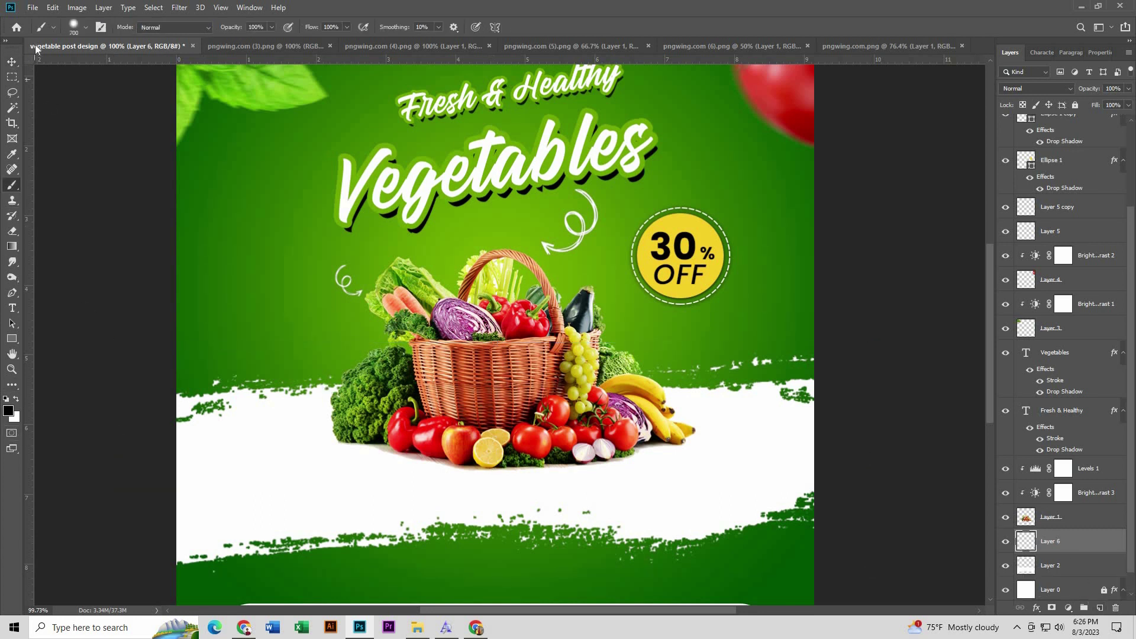
left_click(82, 25)
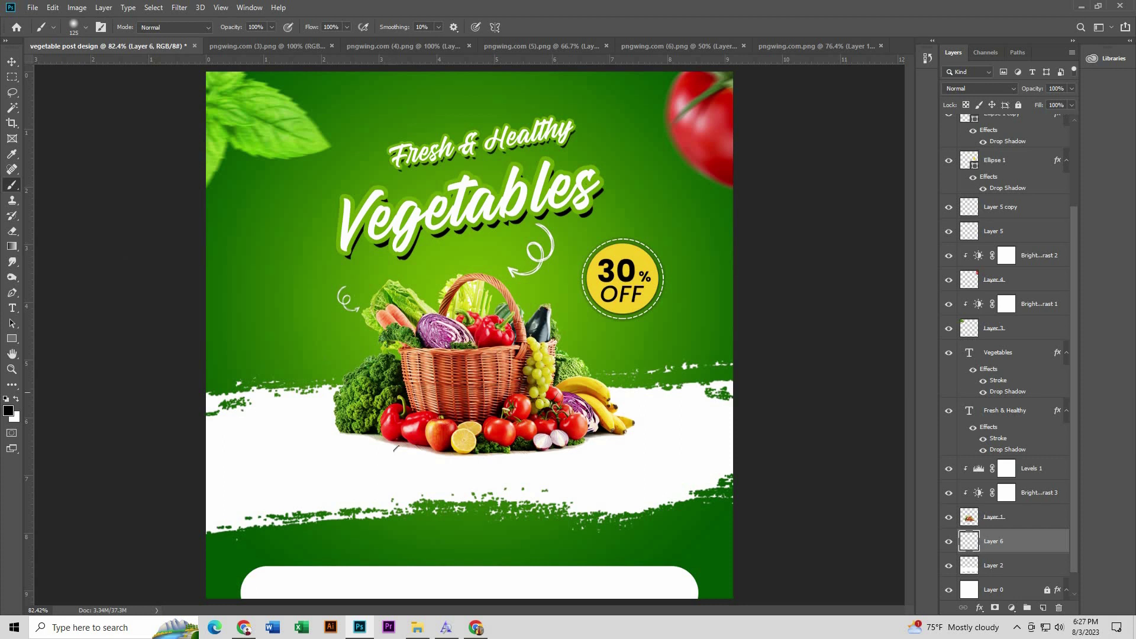
left_click_drag(357, 416, 483, 432)
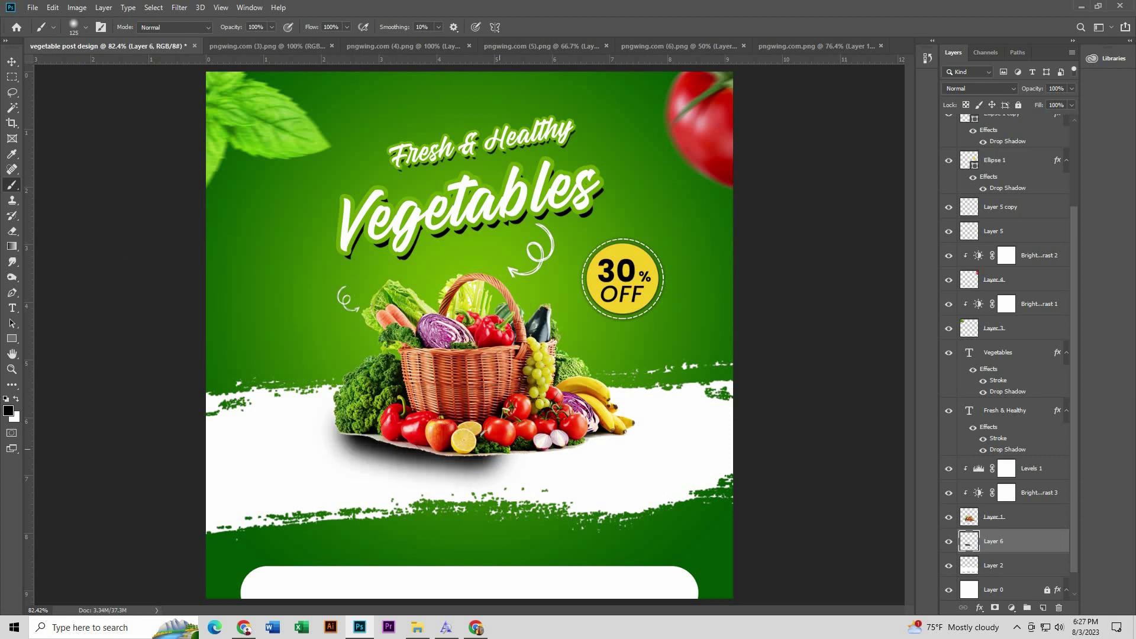
key("ctrl+z")
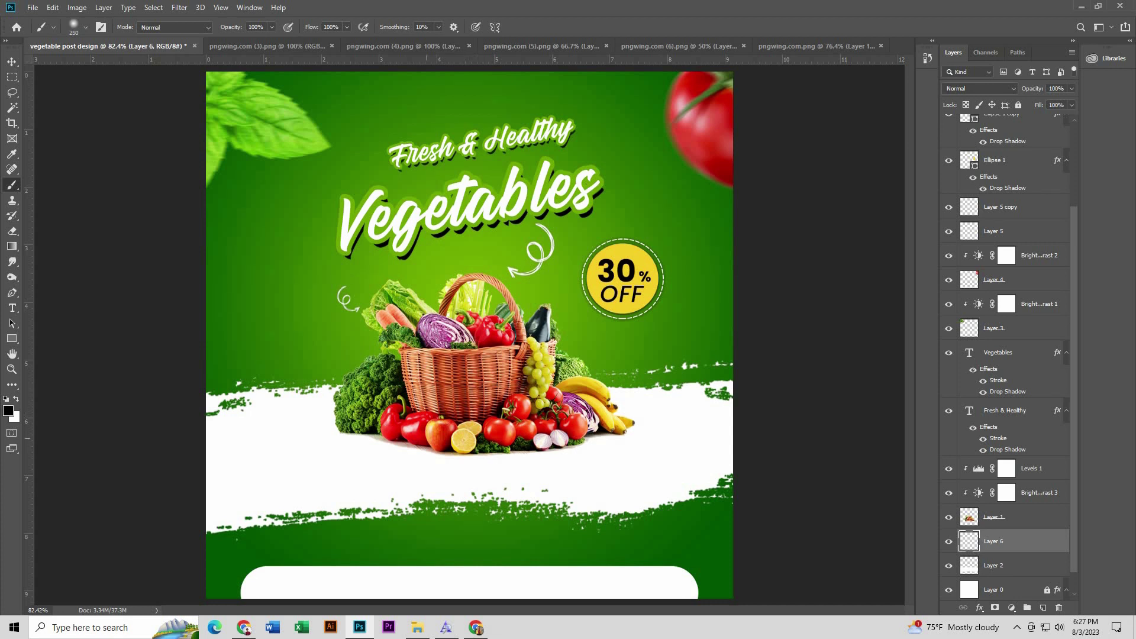
left_click_drag(361, 438, 604, 423)
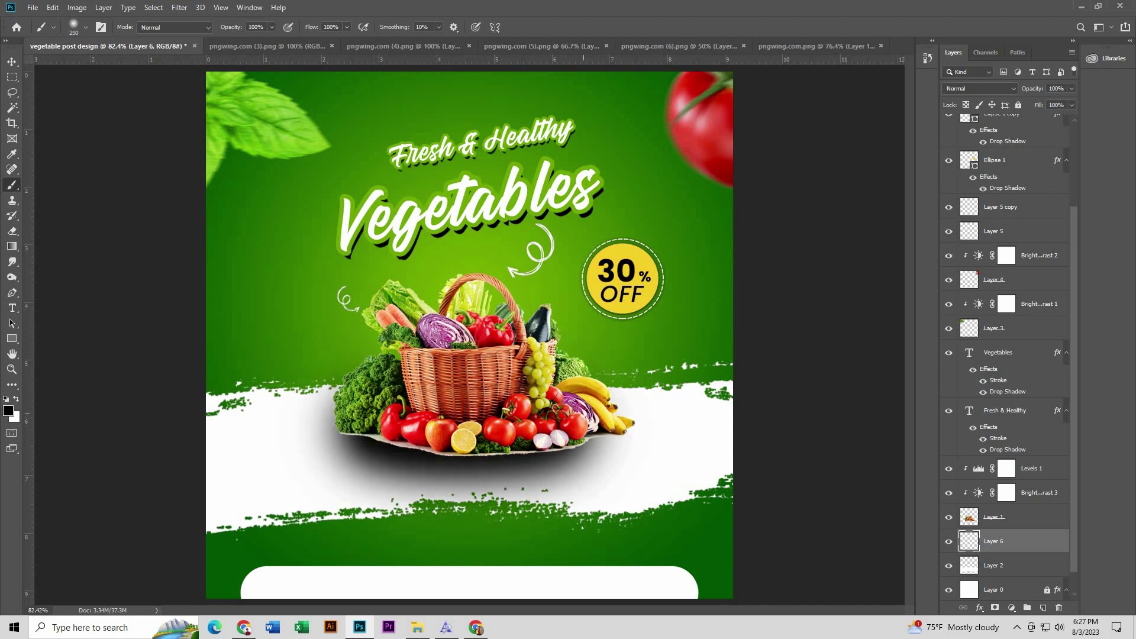
key("v")
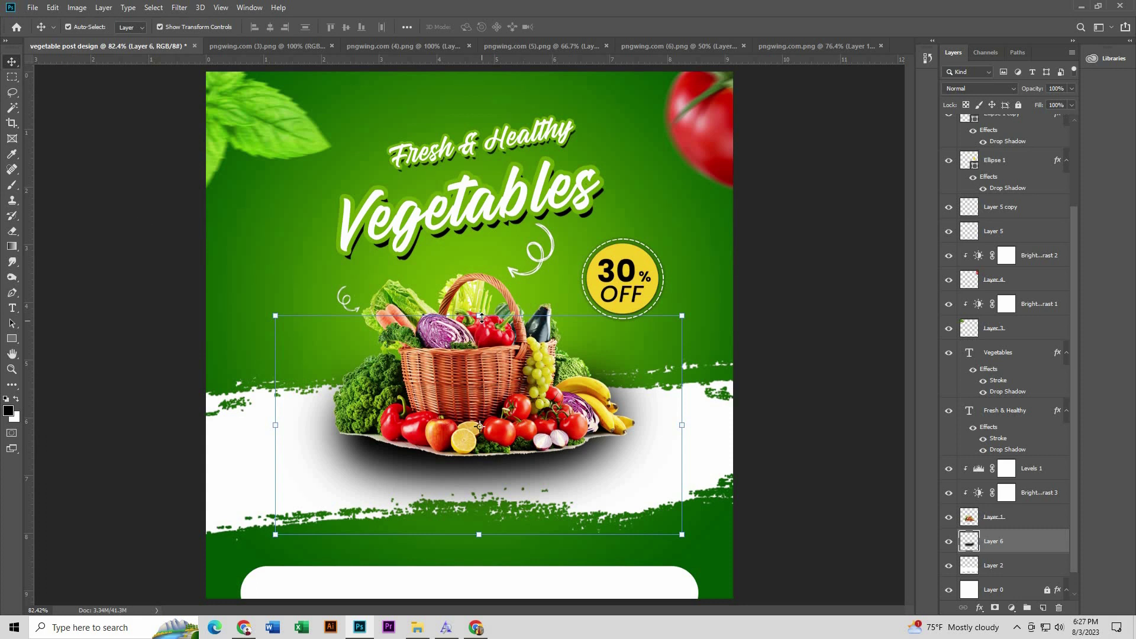
- Squash the shadow vertically and set Layer 6 opacity to 64%
left_click_drag(482, 318, 485, 363)
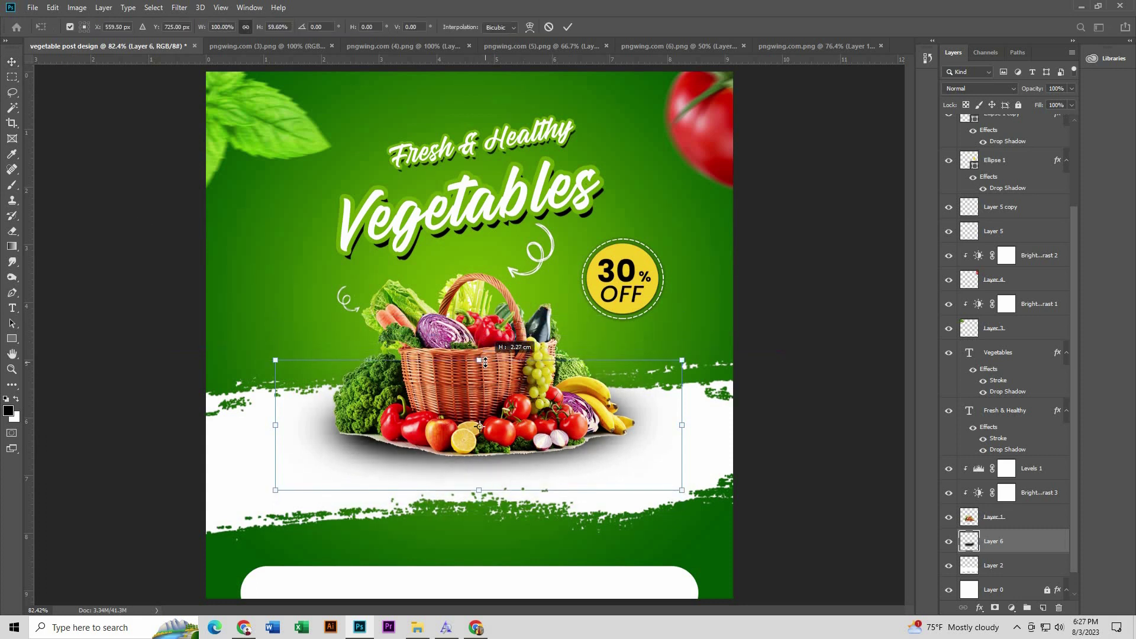
key("Return")
key("ctrl+z")
key("ctrl+shift+z")
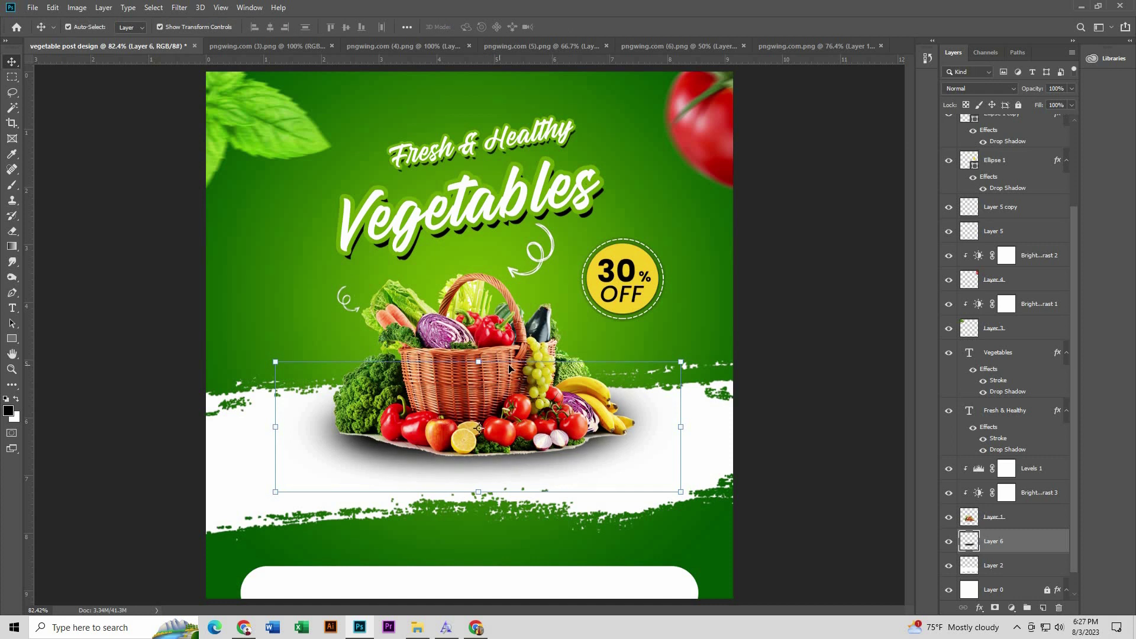
left_click(1071, 89)
left_click_drag(1056, 102, 1046, 102)
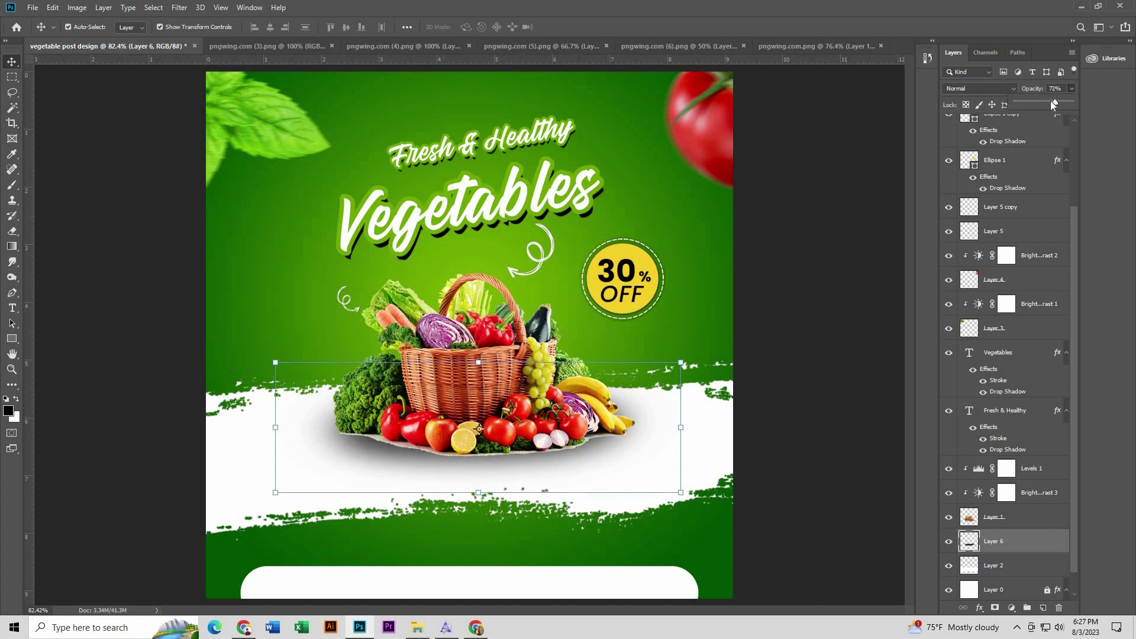
left_click(1052, 102)
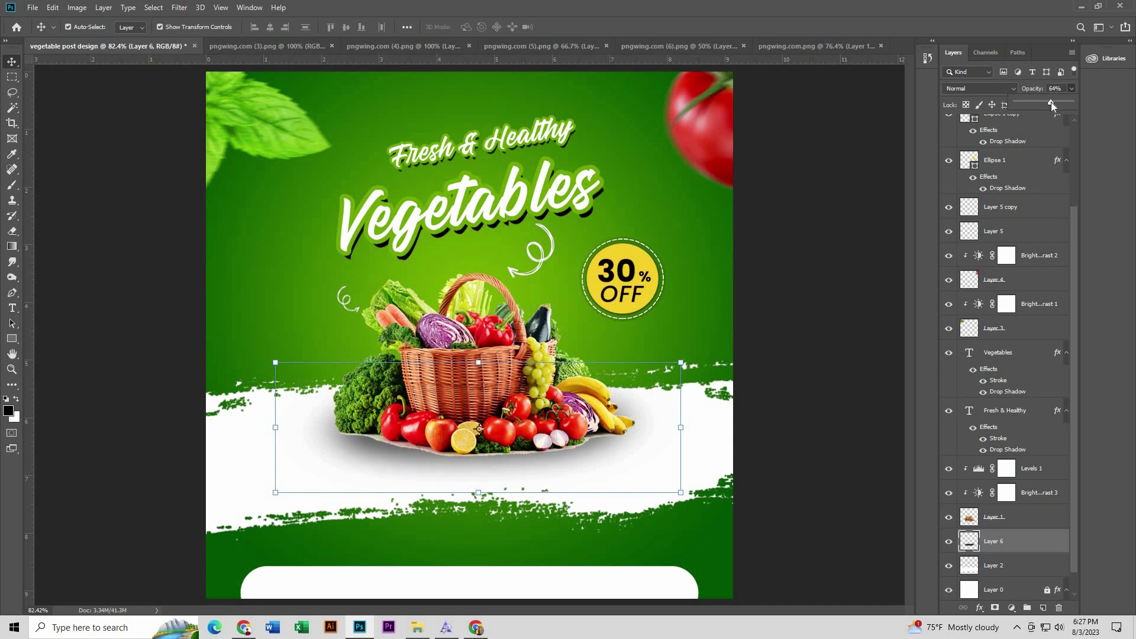
- Flatten the shadow further to about 58% height, tucked just under the basket
scroll(415, 493, "up", 3)
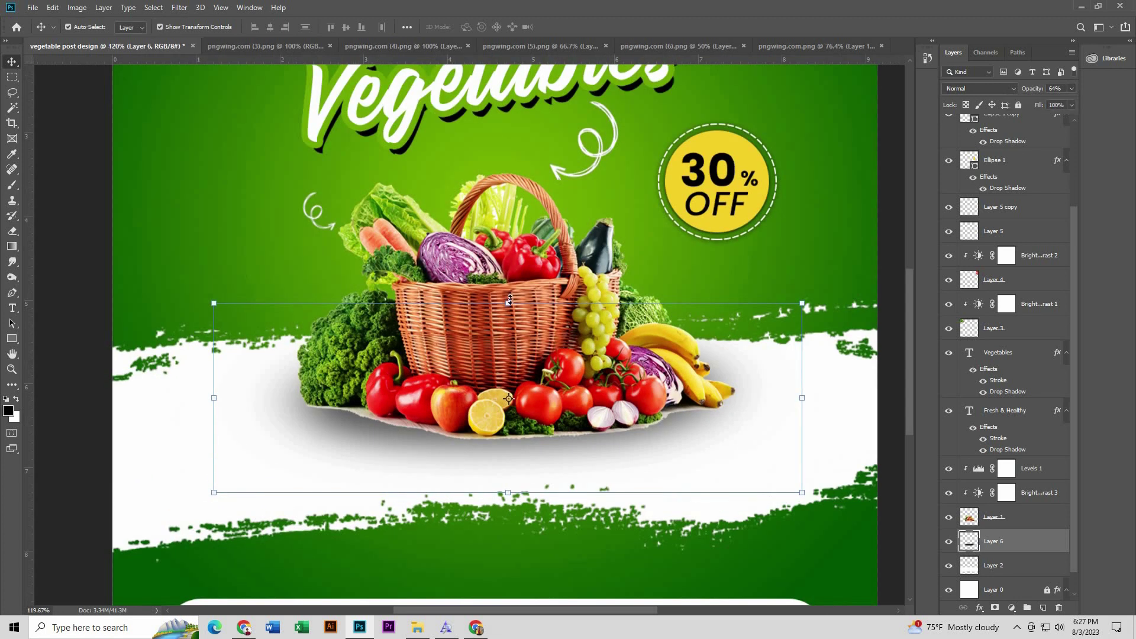
left_click_drag(508, 303, 509, 376)
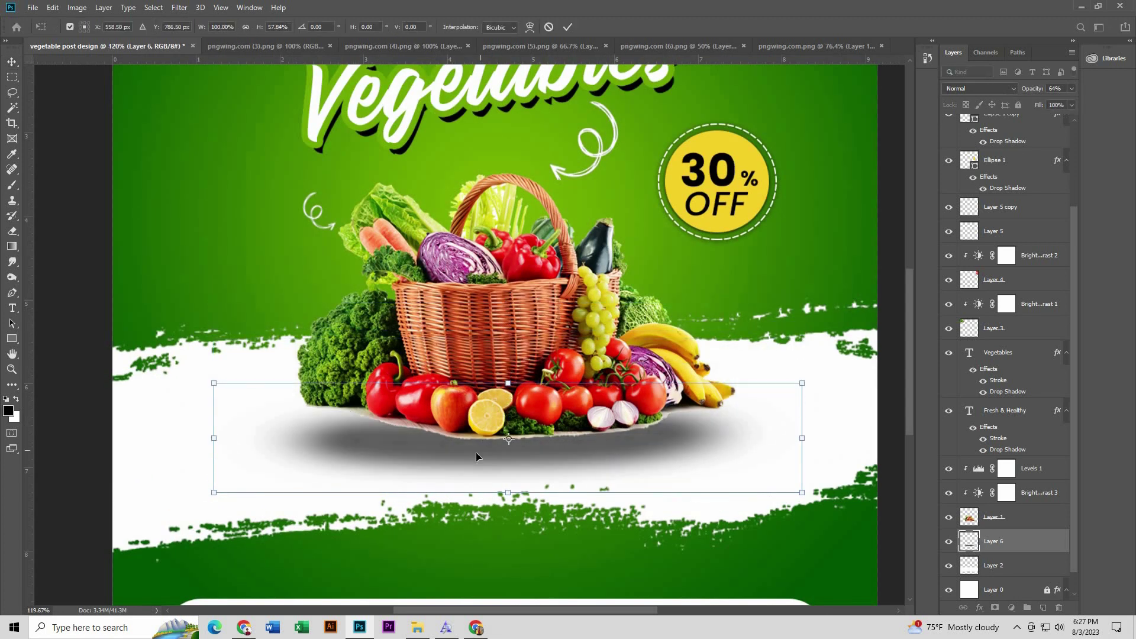
left_click_drag(475, 441, 474, 437)
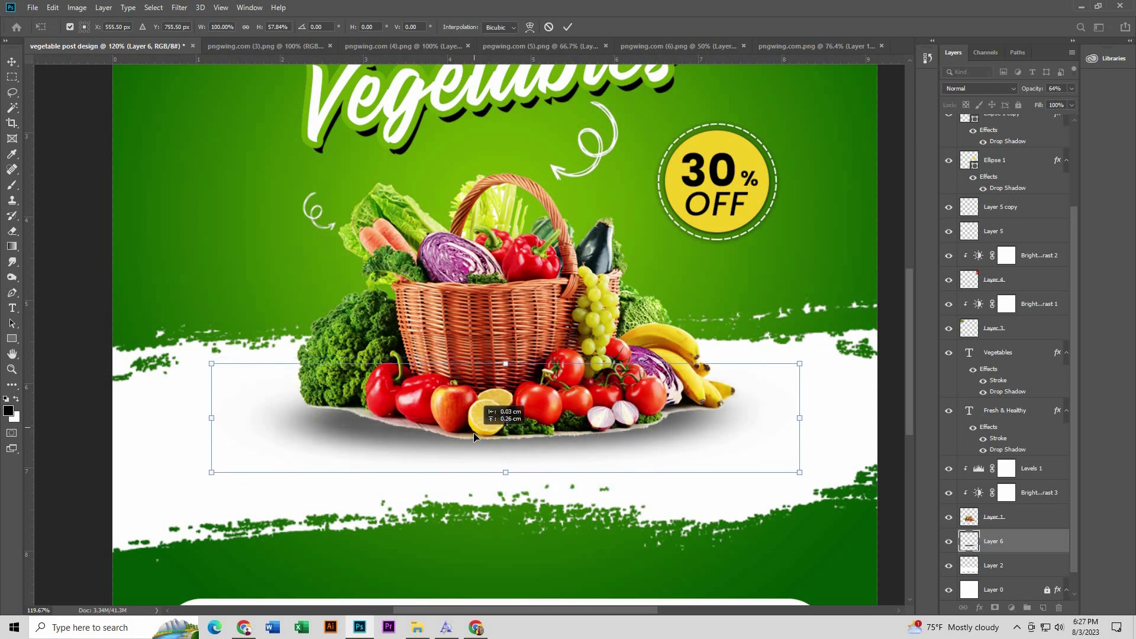
key("Return")
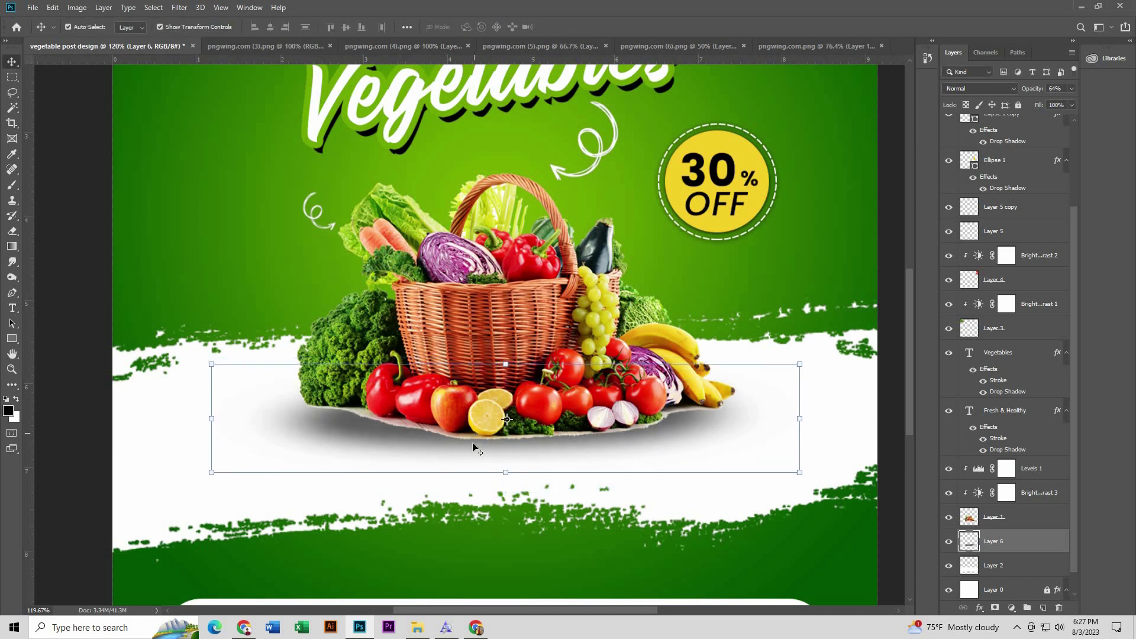
scroll(477, 457, "down", 4)
scroll(507, 449, "up", 2)
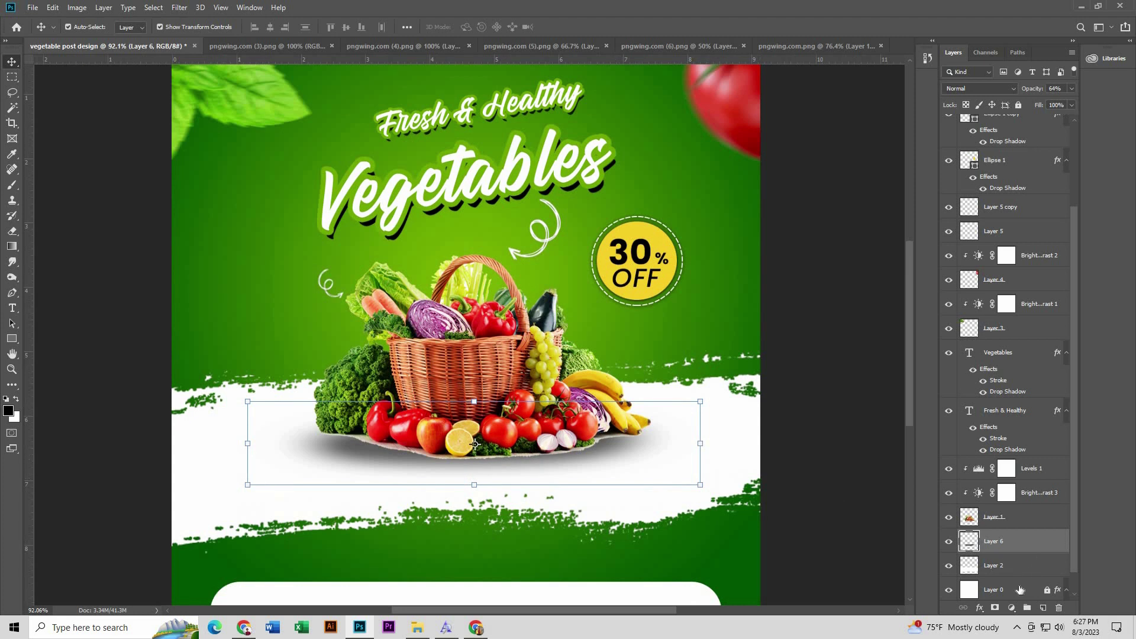
- Add a layer mask to Layer 6 and paint black with a size-100 brush over the shadow edges
left_click(996, 609)
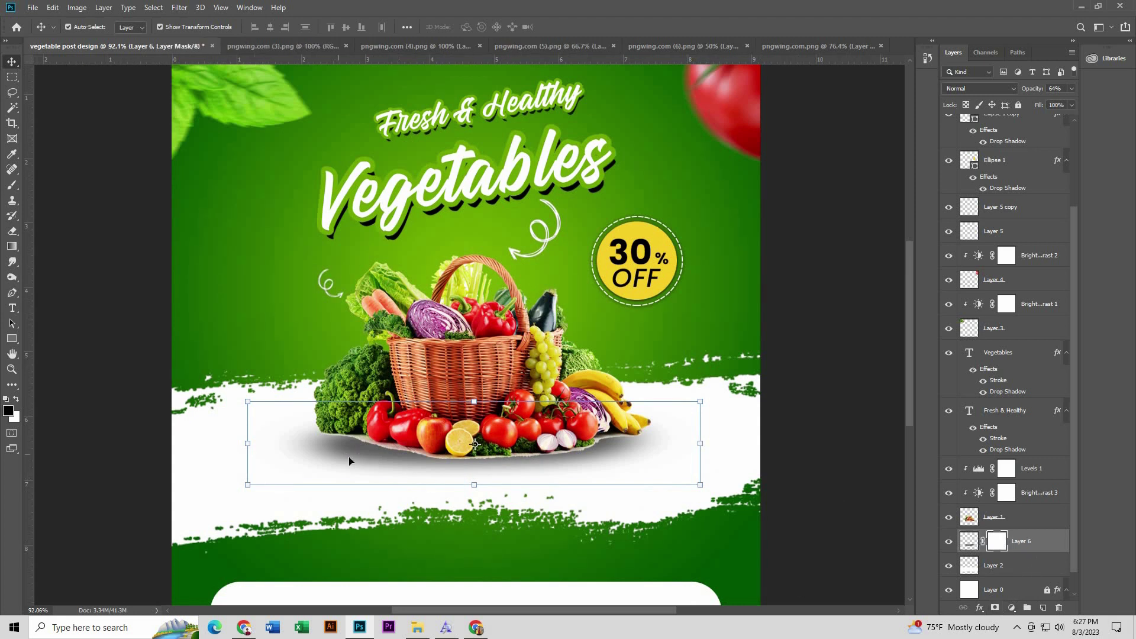
left_click(12, 184)
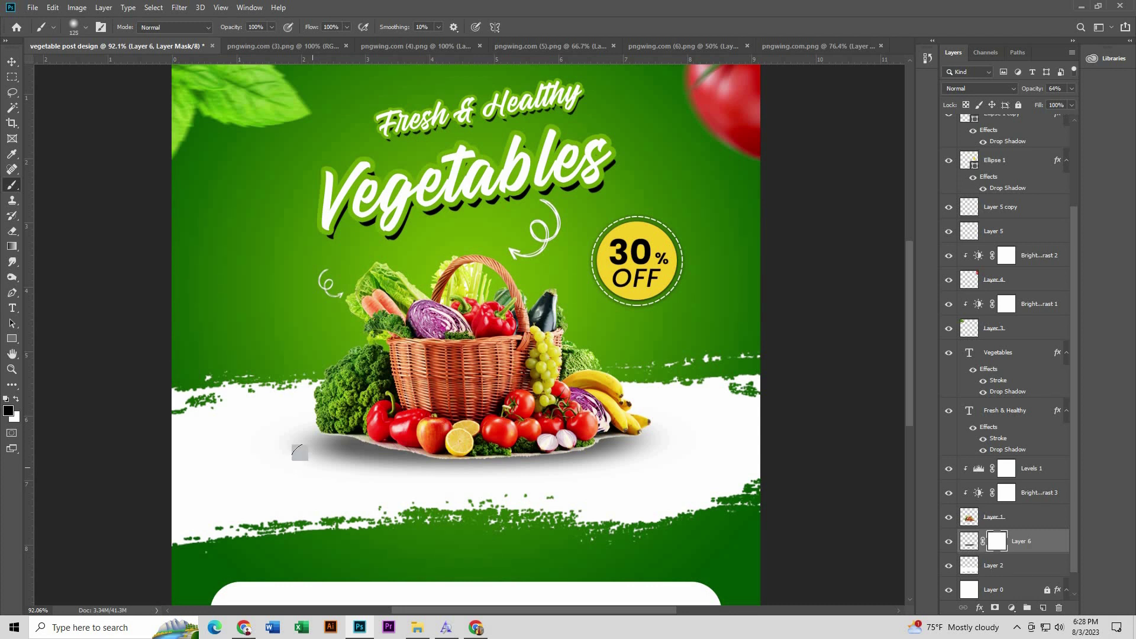
key("bracketleft")
key("bracketleft")
key("bracketleft")
mouse_move(302, 438)
left_mouse_down()
mouse_move(364, 461)
mouse_move(673, 441)
left_mouse_up()
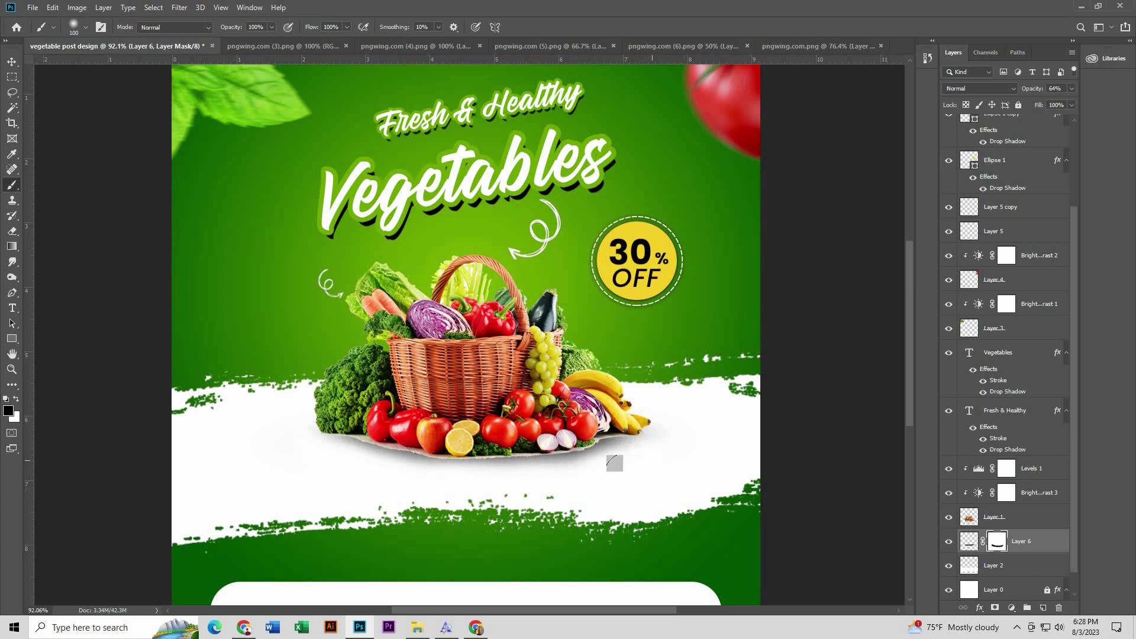
scroll(396, 321, "down", 1)
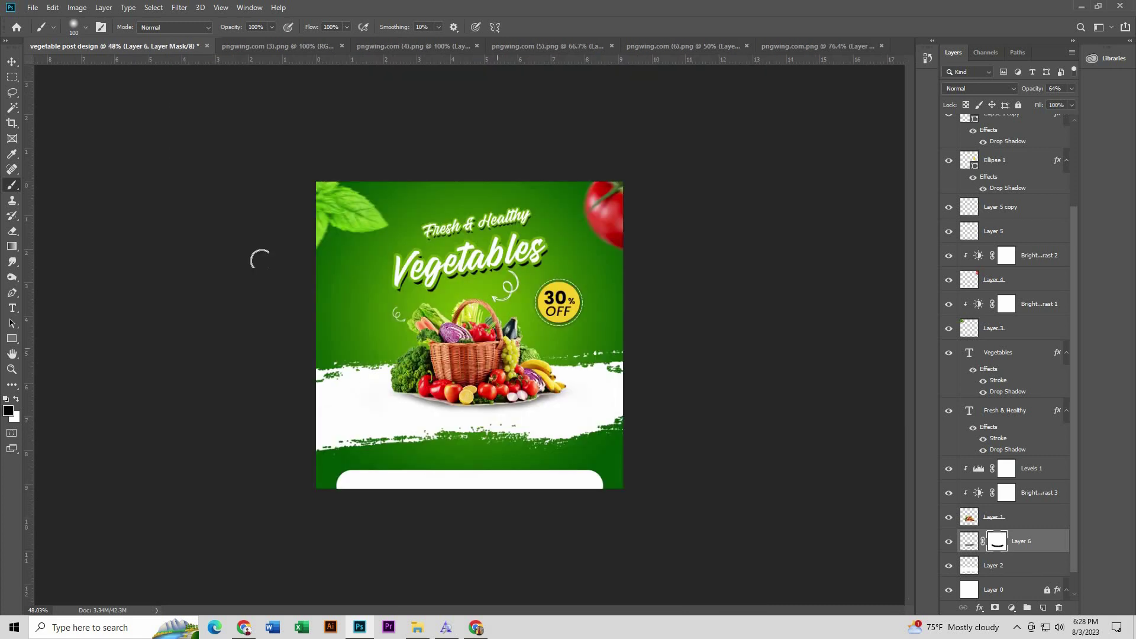
left_click(11, 62)
left_click(507, 562)
scroll(507, 562, "up", 3)
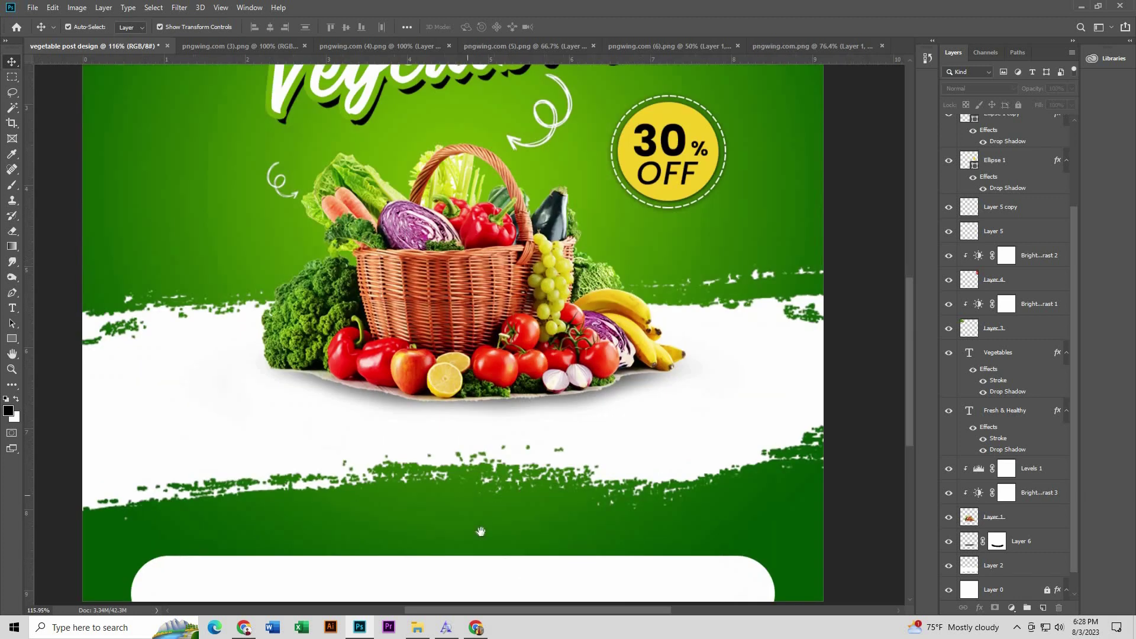
scroll(483, 532, "down", 1)
scroll(509, 474, "down", 2)
scroll(528, 470, "down", 1)
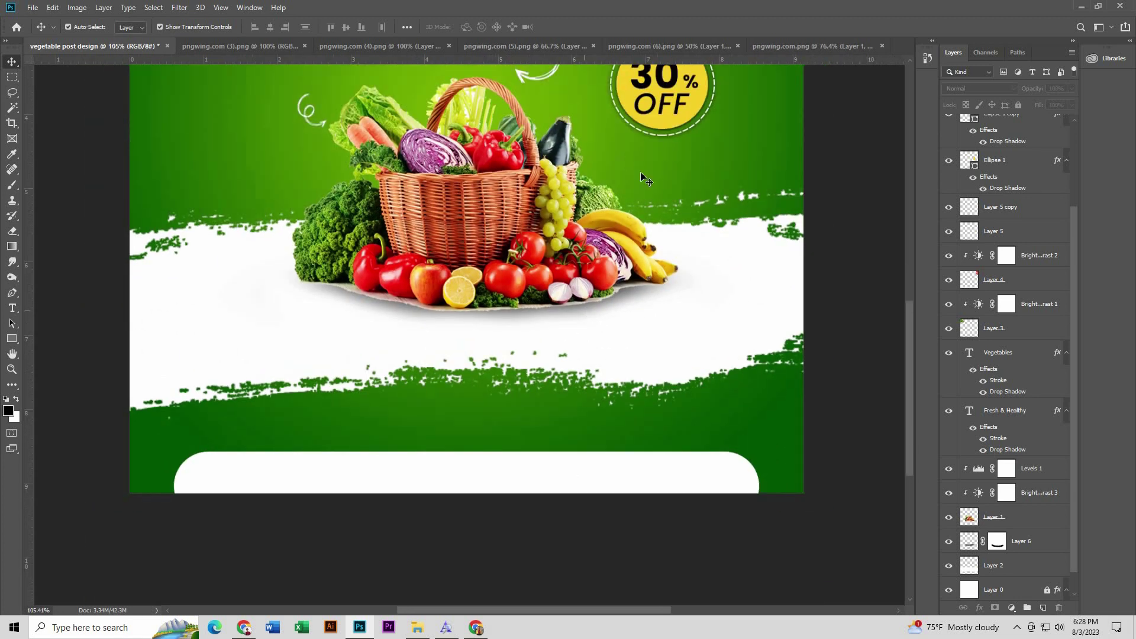
- Alt-drag a copy of the 30 text down into the white bottom bar
left_click(668, 92)
left_click_drag(657, 83, 577, 495)
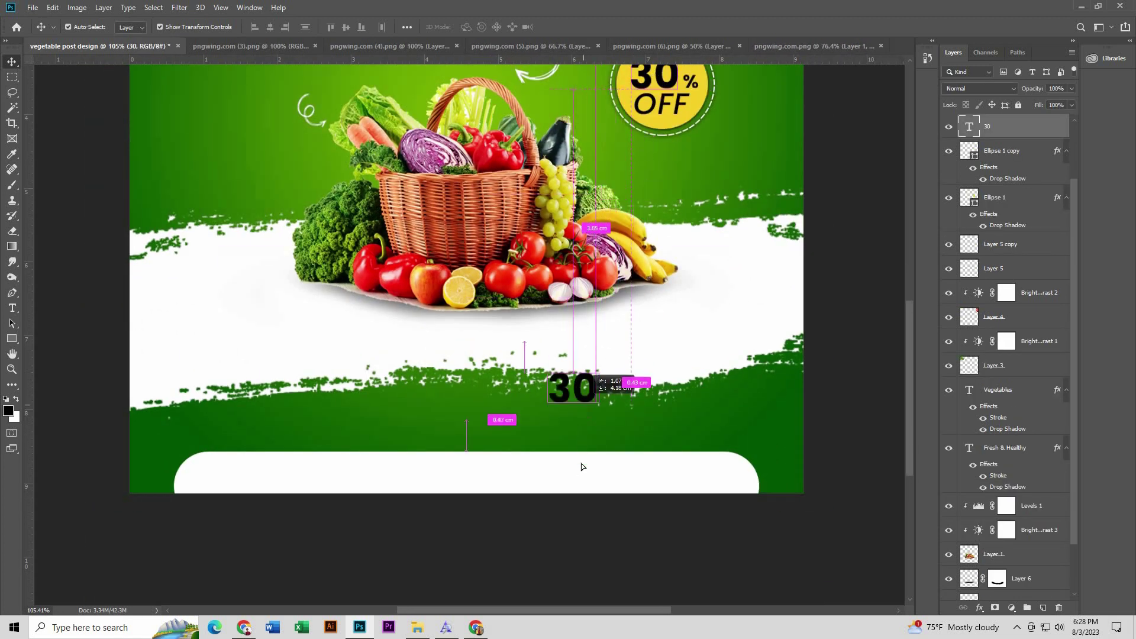
scroll(577, 495, "up", 2)
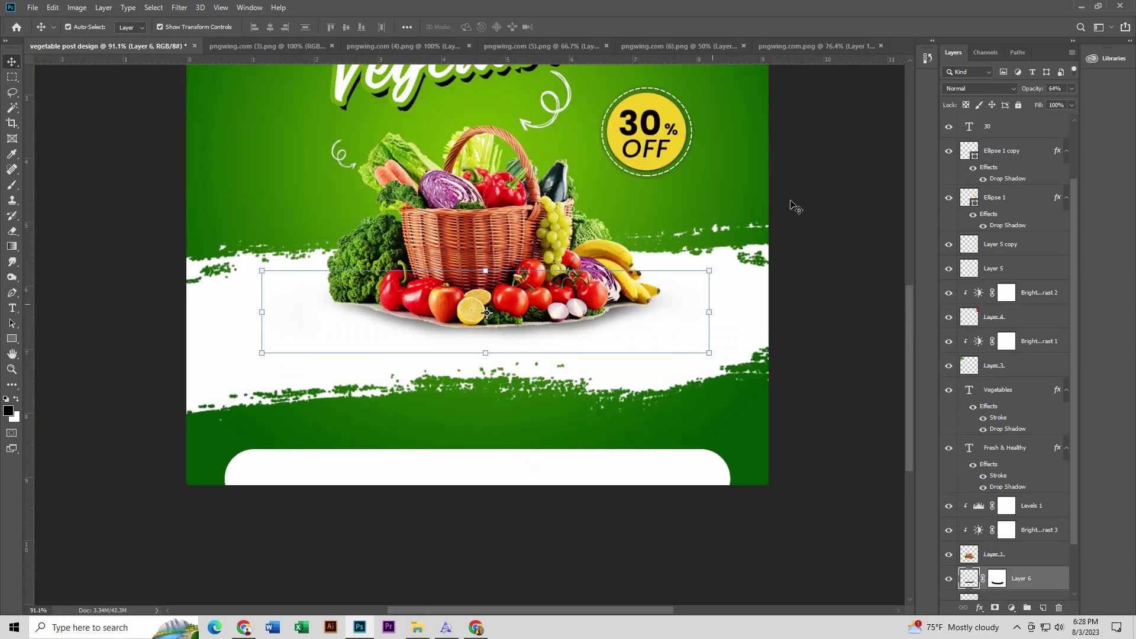
left_click(658, 126)
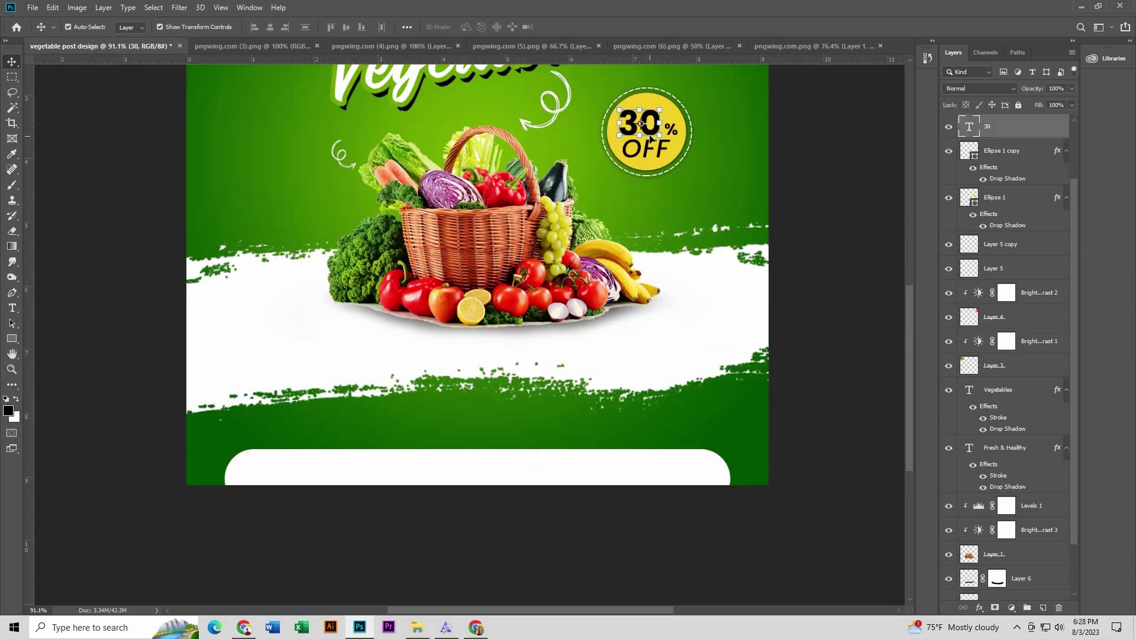
mouse_move(651, 136)
left_mouse_down()
mouse_move(600, 470)
mouse_move(601, 446)
left_mouse_up()
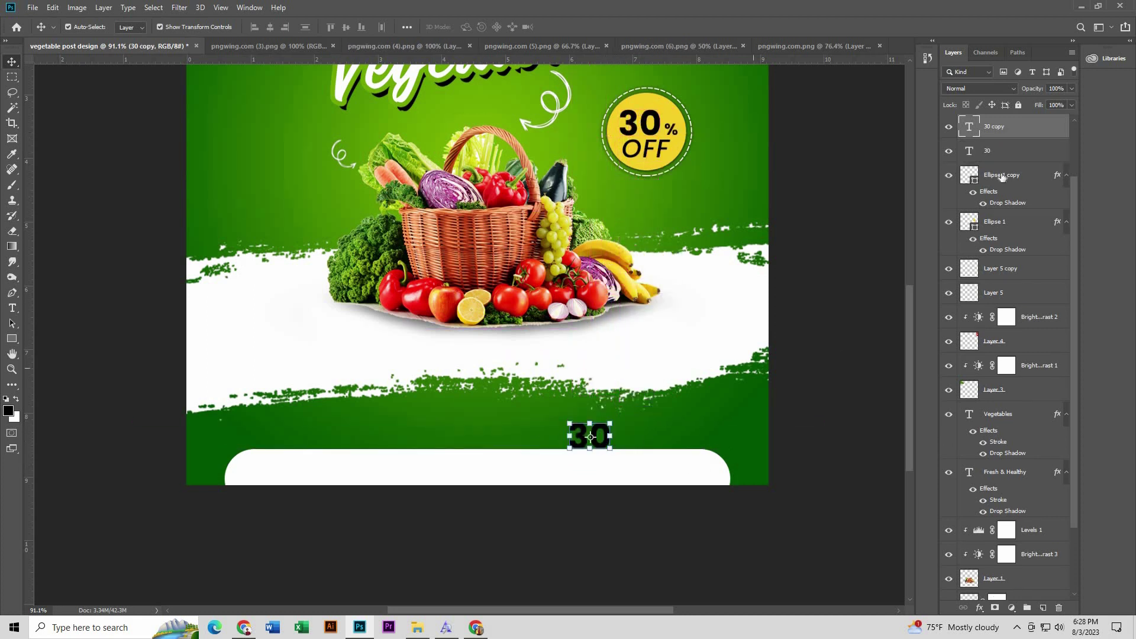
scroll(1035, 166, "up", 2)
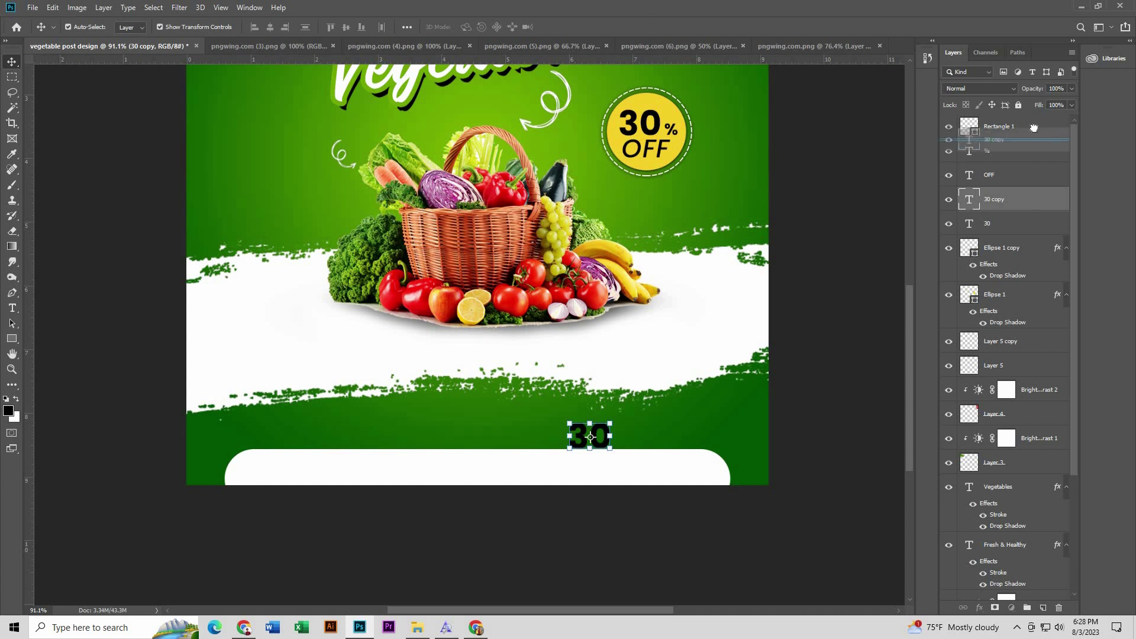
- Move the 30 copy to the top of Layers, position it in the bar, and retype it as the phone number
left_click_drag(1042, 204, 1018, 122)
scroll(601, 507, "up", 3)
scroll(646, 421, "up", 1)
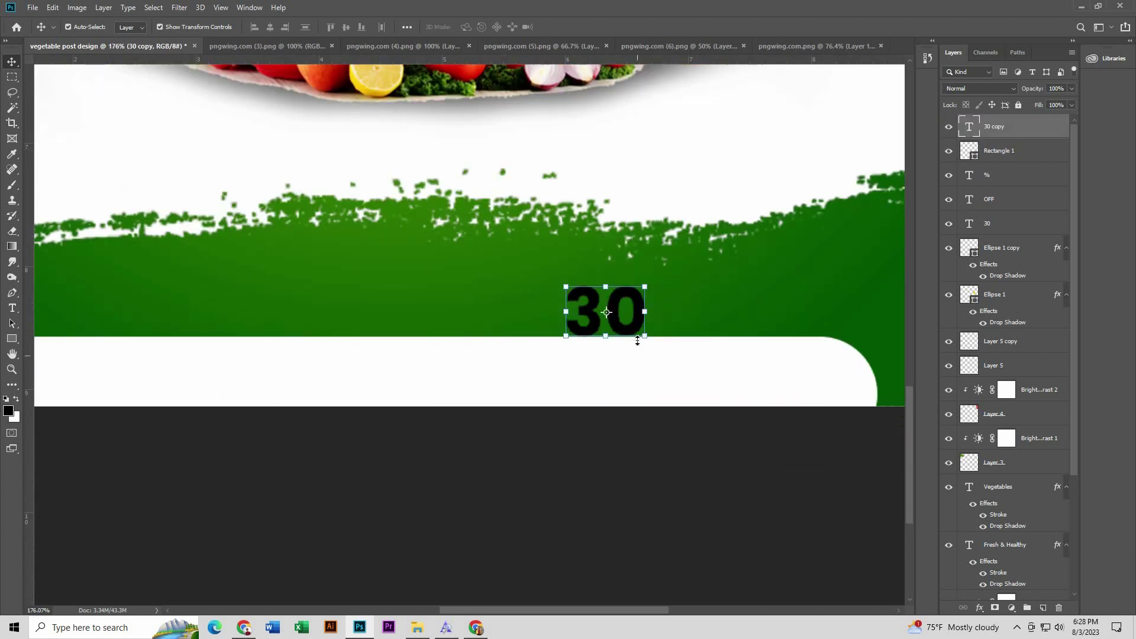
scroll(592, 391, "up", 1)
left_click_drag(636, 322, 516, 408)
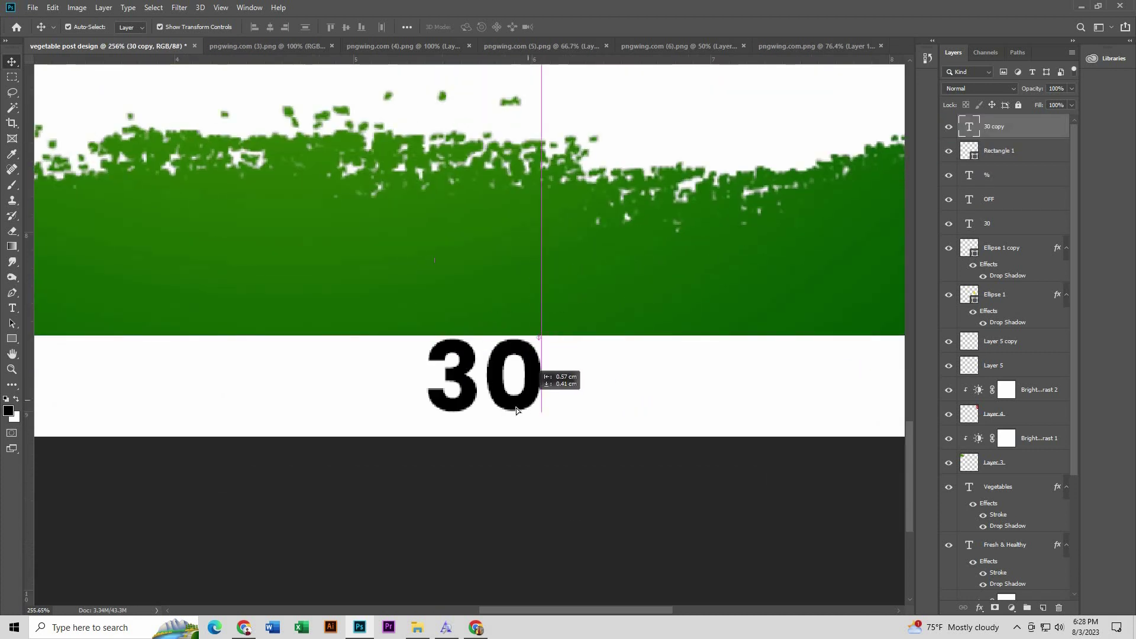
double_click(481, 385)
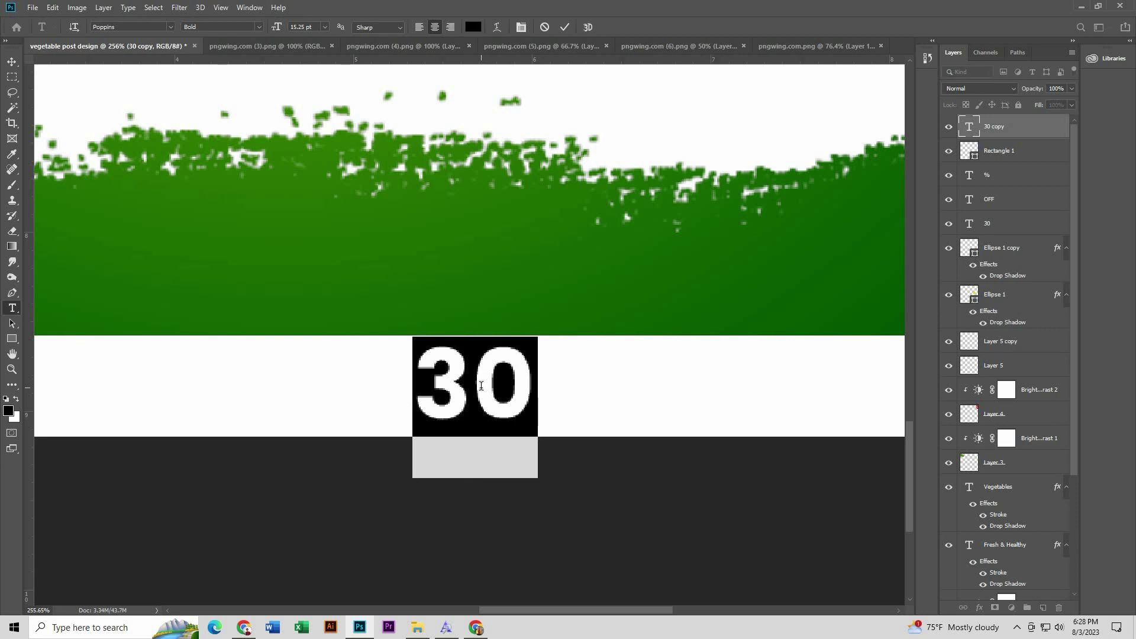
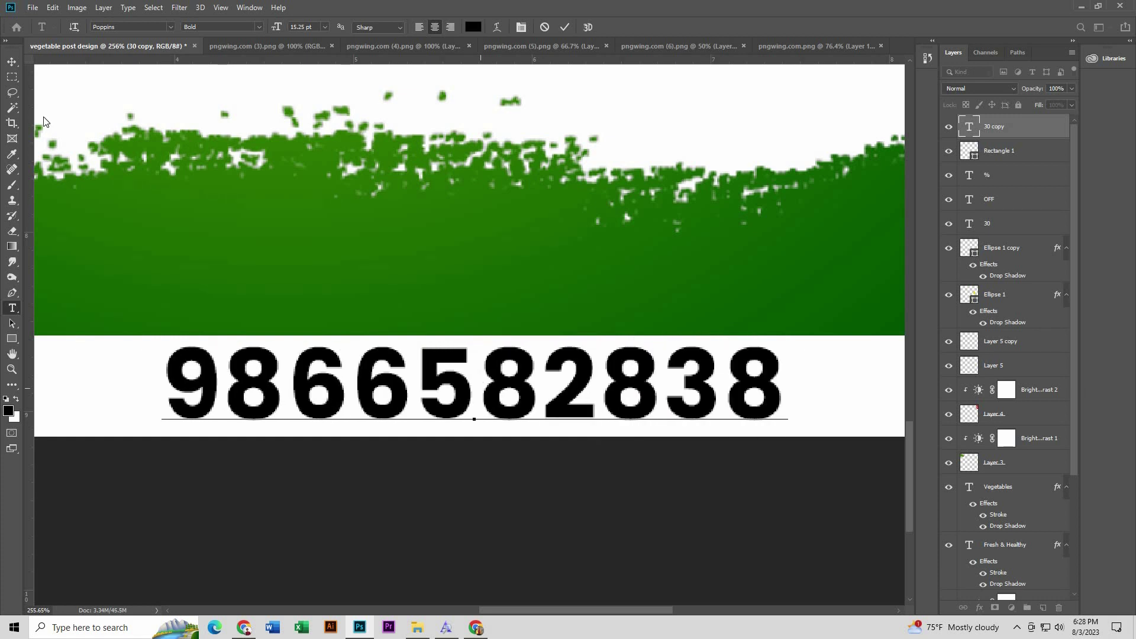
- Commit the phone number text and scale it down with Free Transform
left_click(12, 64)
scroll(398, 402, "down", 3)
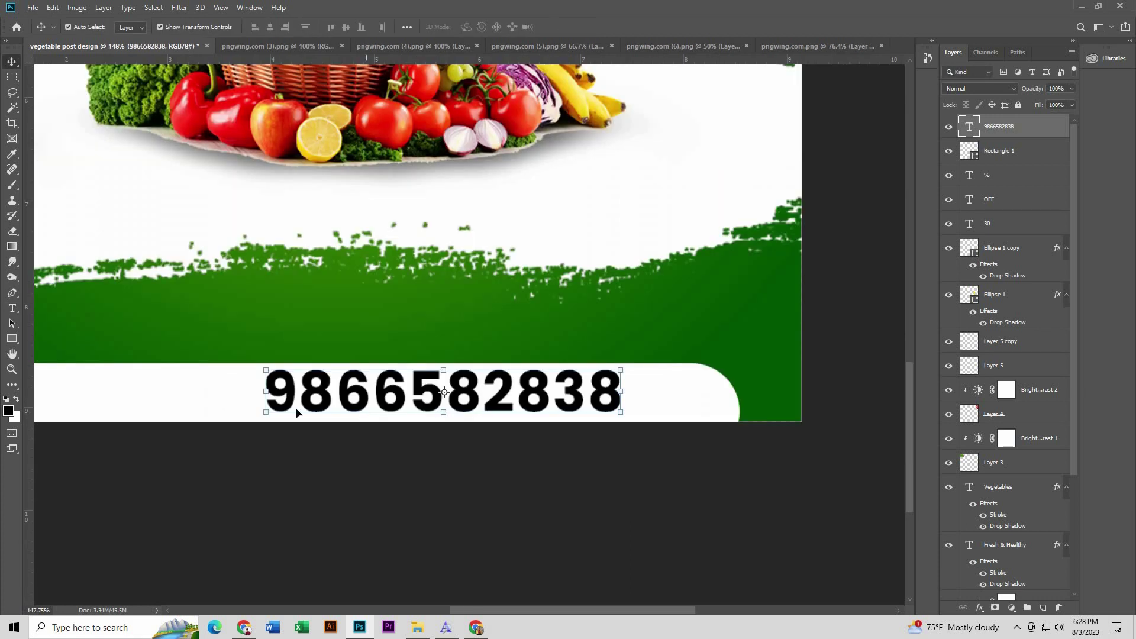
left_click(265, 410)
left_click_drag(264, 446, 429, 433)
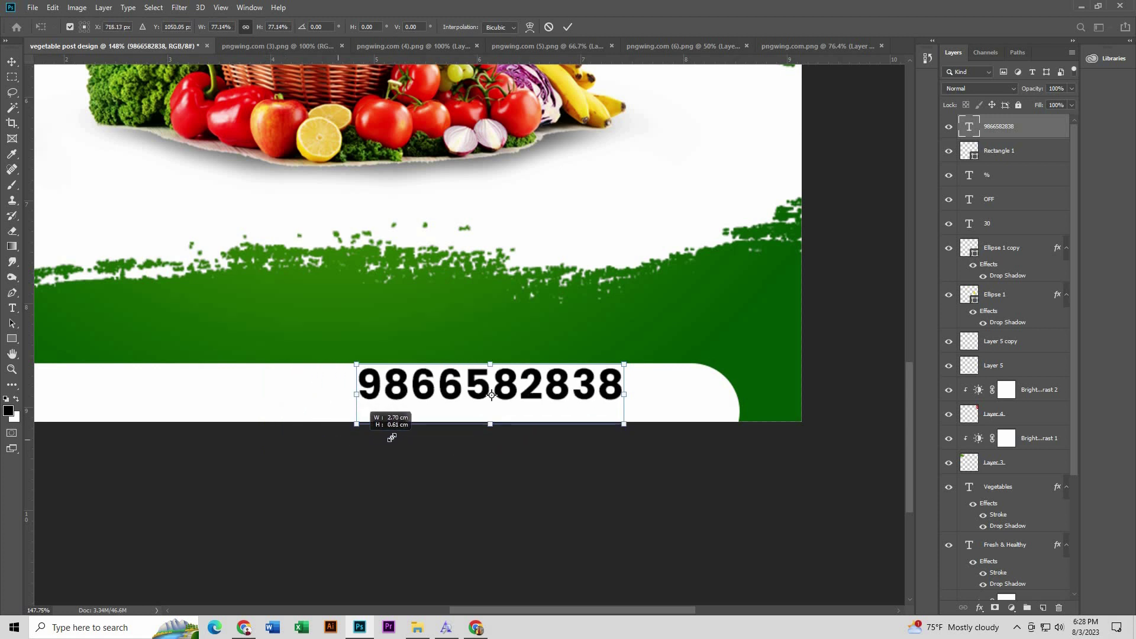
key("Return")
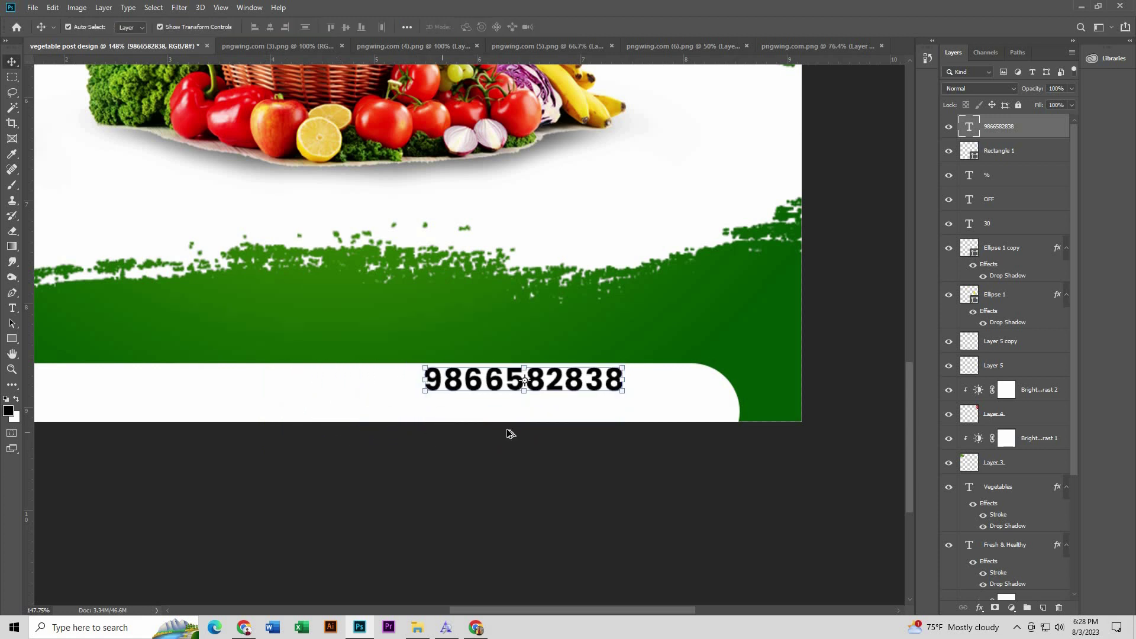
scroll(528, 590, "down", 3, "alt")
scroll(555, 474, "up", 3)
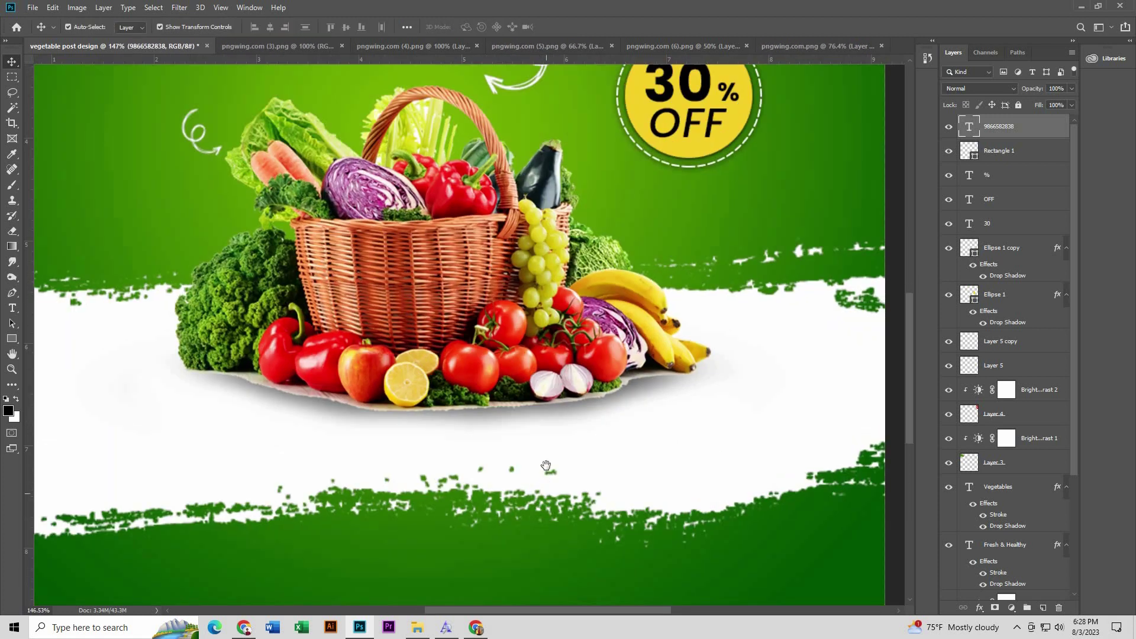
scroll(562, 471, "down", 3)
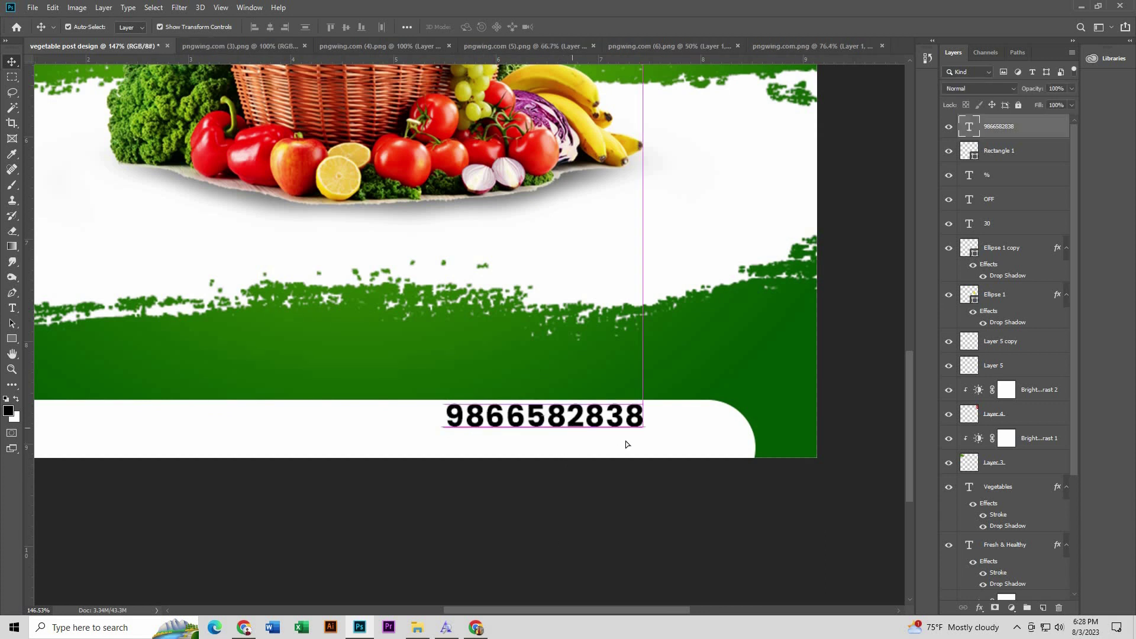
- Move the number toward the bar's right end, shrink it slightly more, and nudge it up
left_click_drag(568, 429, 637, 447)
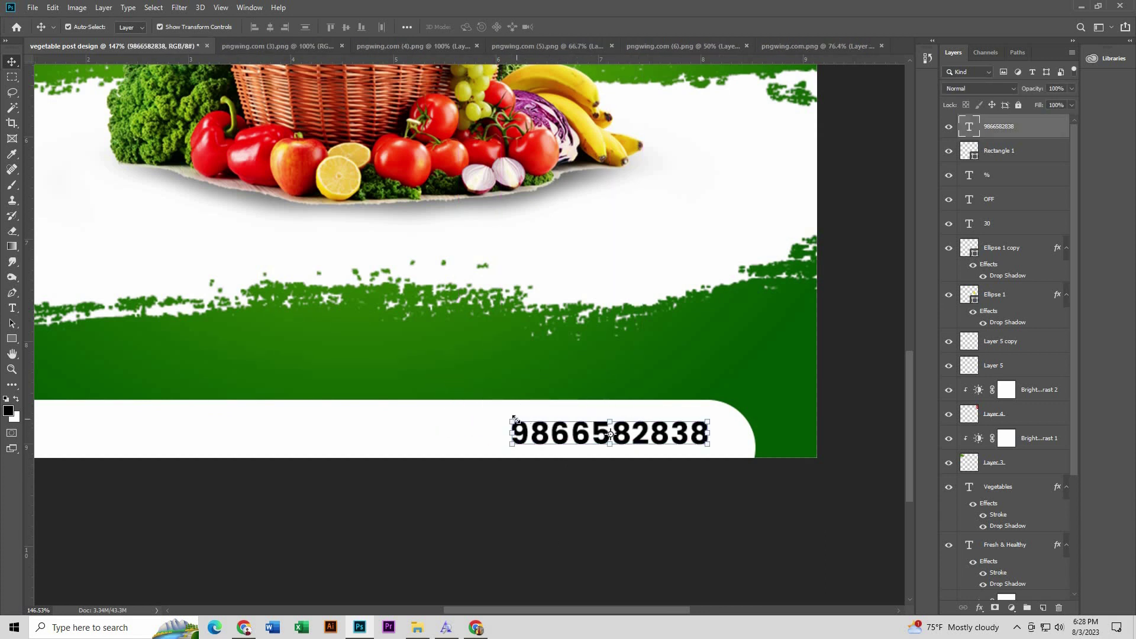
left_click_drag(514, 417, 541, 425)
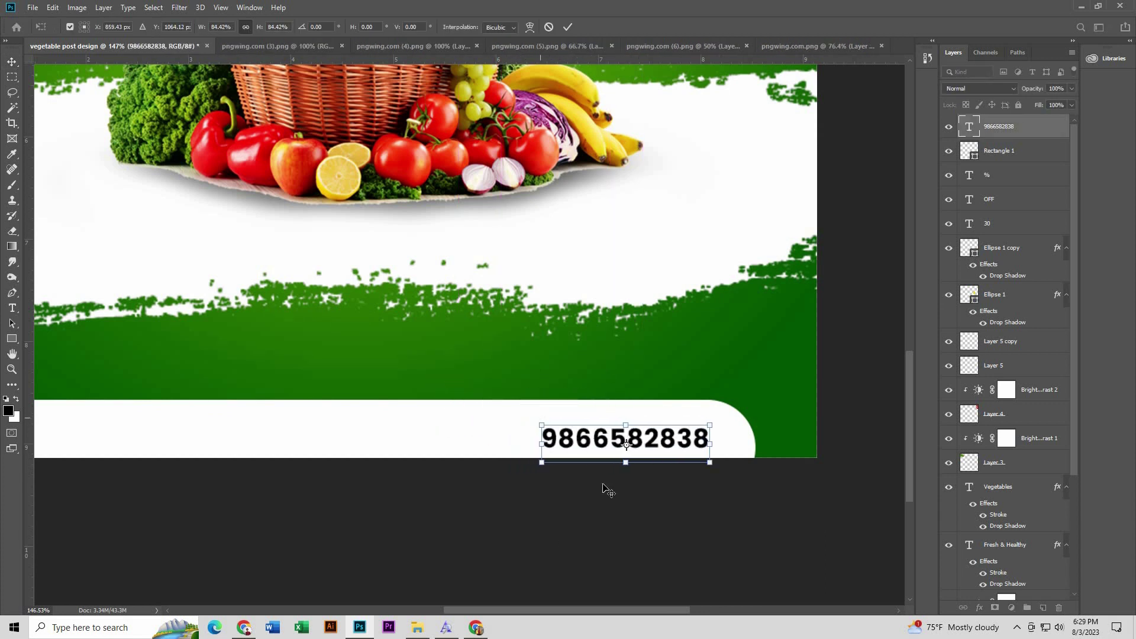
key("Return")
left_click_drag(669, 434, 669, 428)
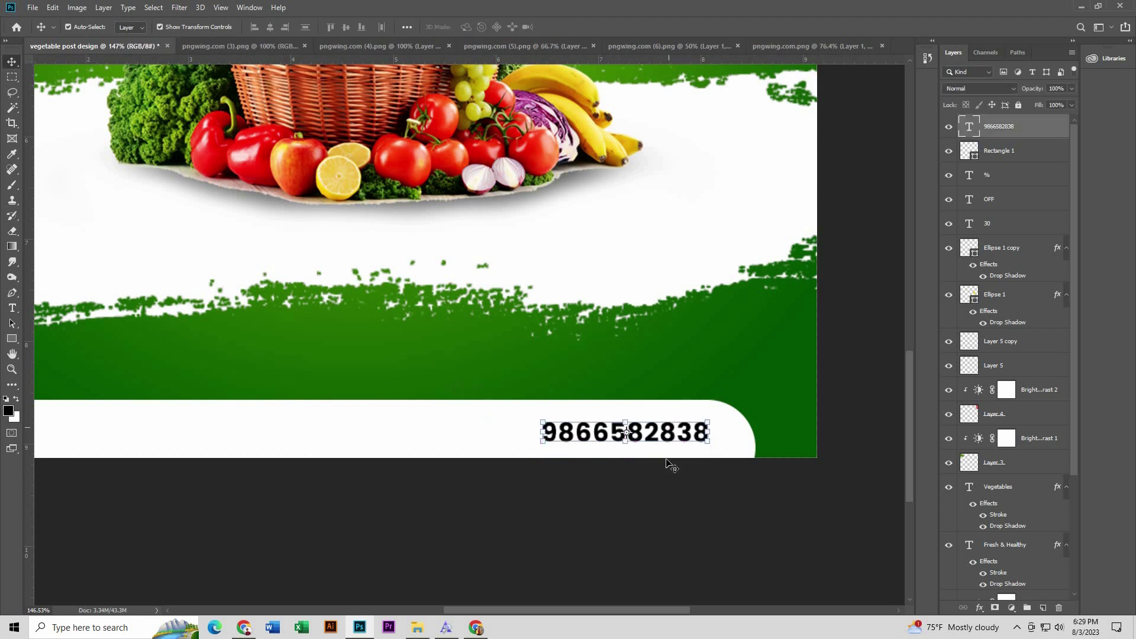
left_click(743, 464)
left_click_drag(743, 464, 577, 363)
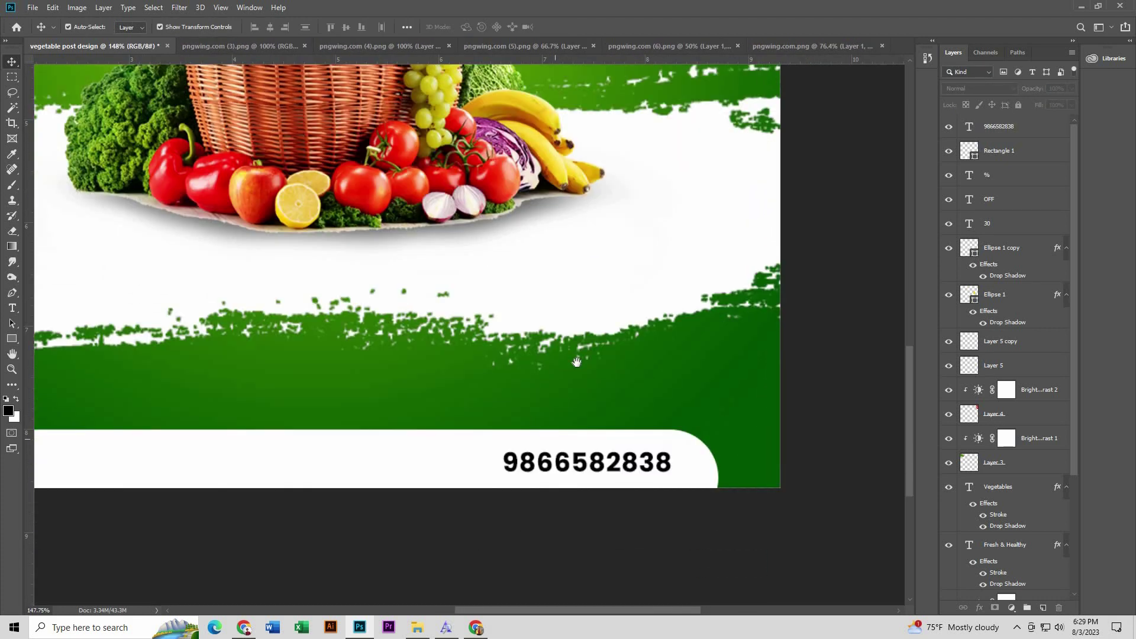
- Drag the phone icon from pngwing.com (4).png into the poster document
left_click(628, 46)
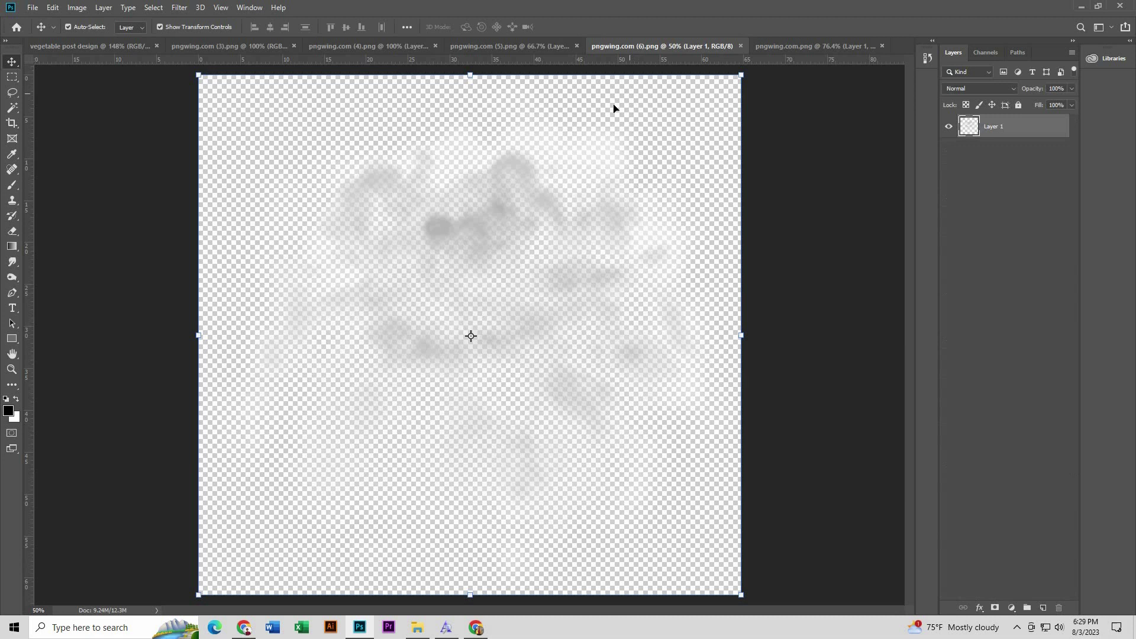
left_click(524, 45)
left_click(388, 46)
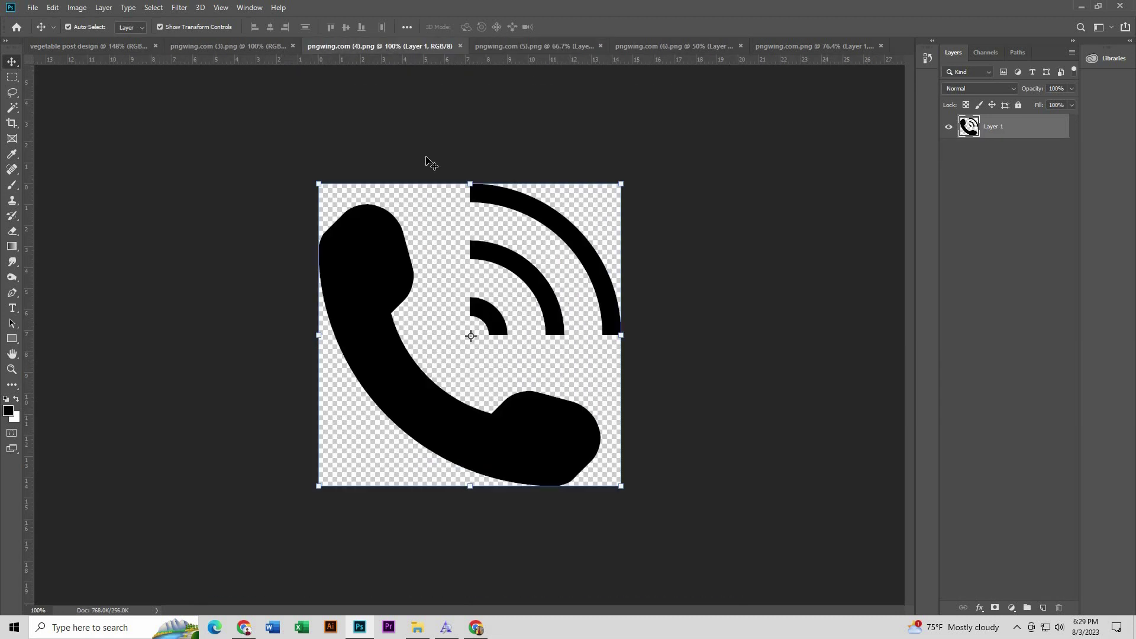
left_click_drag(393, 260, 80, 47)
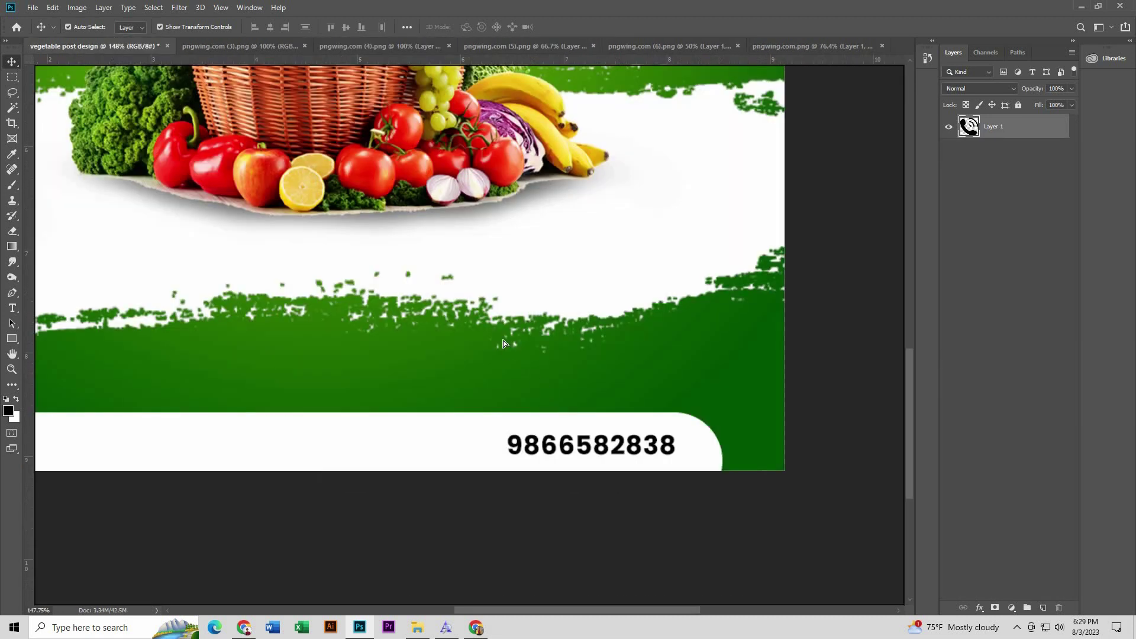
left_click_drag(528, 395, 503, 340)
- Scale the pasted phone icon down to a small size
key("ctrl+0")
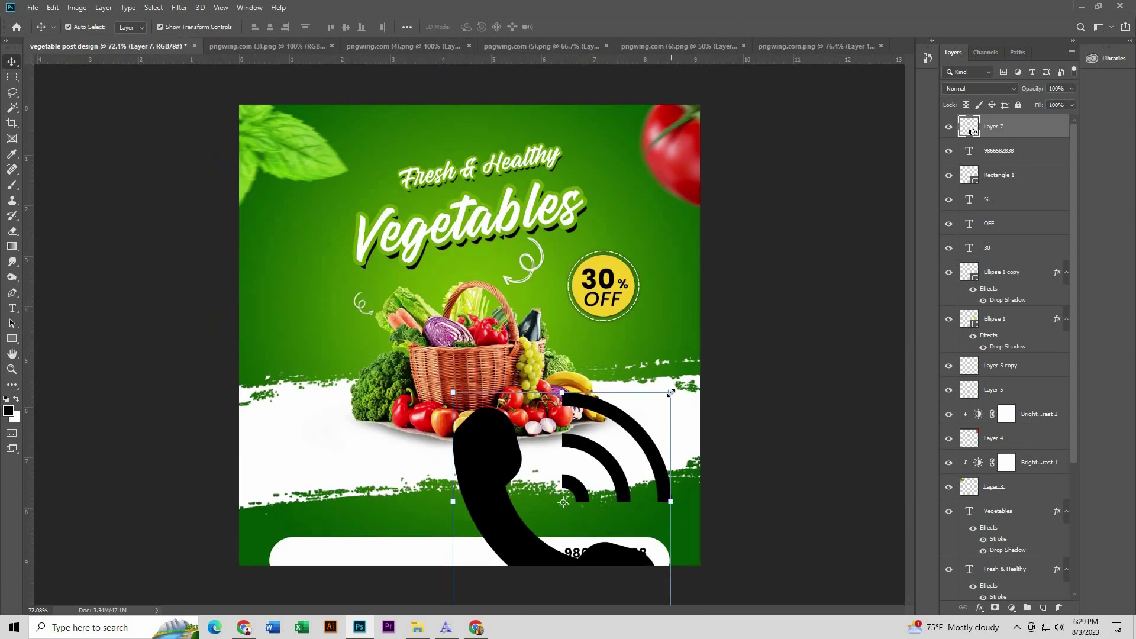
left_click_drag(671, 393, 575, 493)
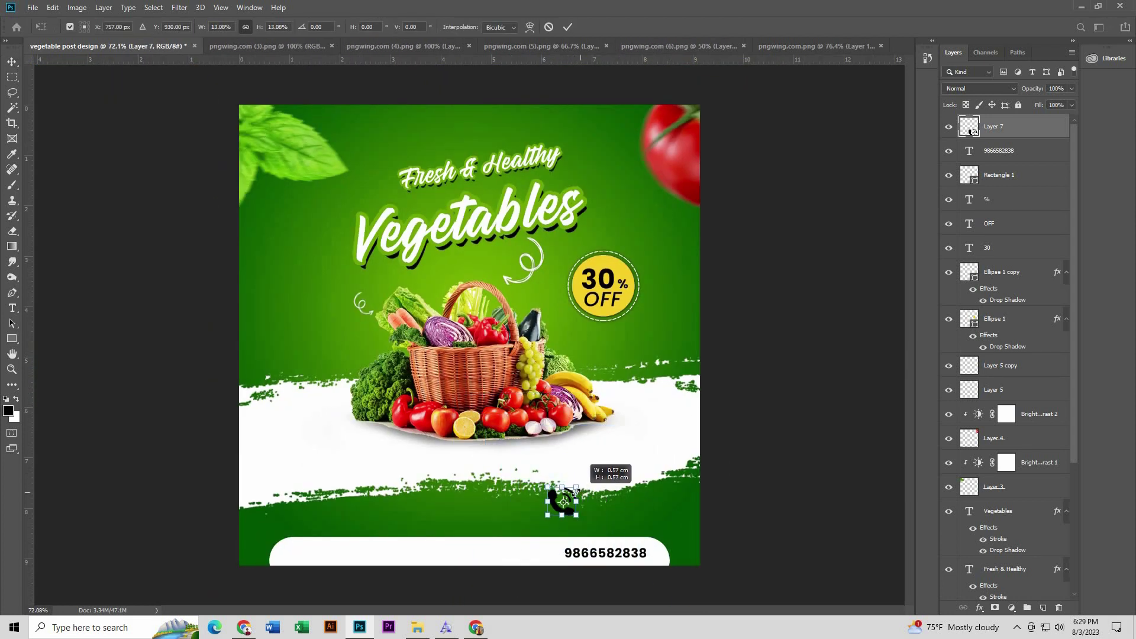
key("Return")
scroll(565, 497, "up", 3)
scroll(558, 406, "up", 2)
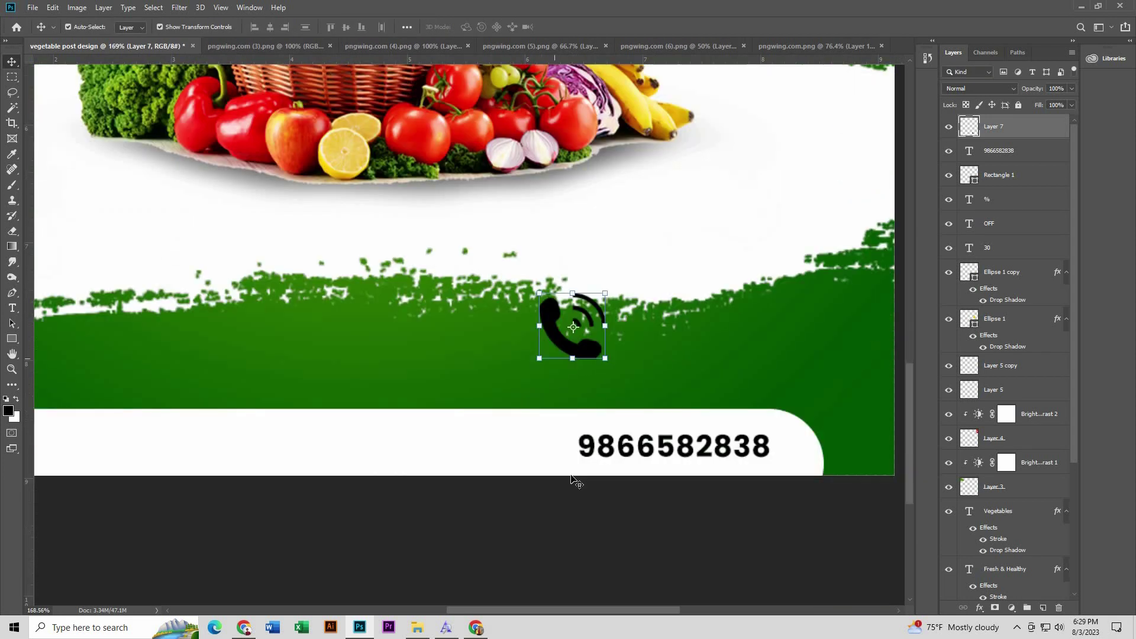
scroll(572, 477, "up", 3)
- Shrink the phone icon to fit the bar and place it just left of the number
left_click_drag(607, 205, 535, 391)
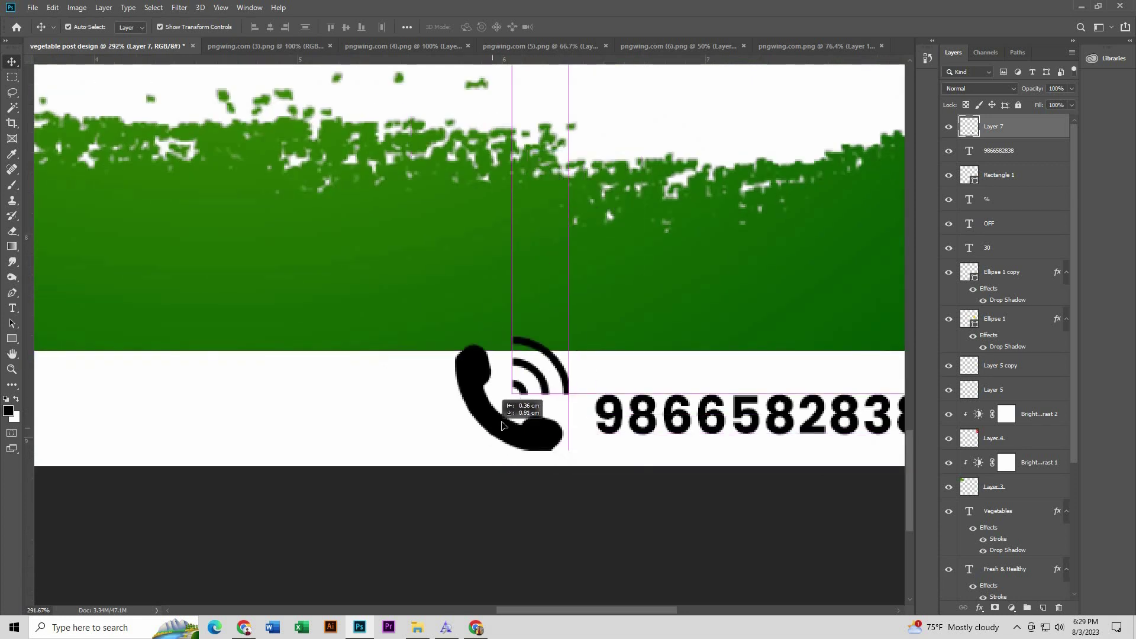
left_click_drag(568, 336, 513, 388)
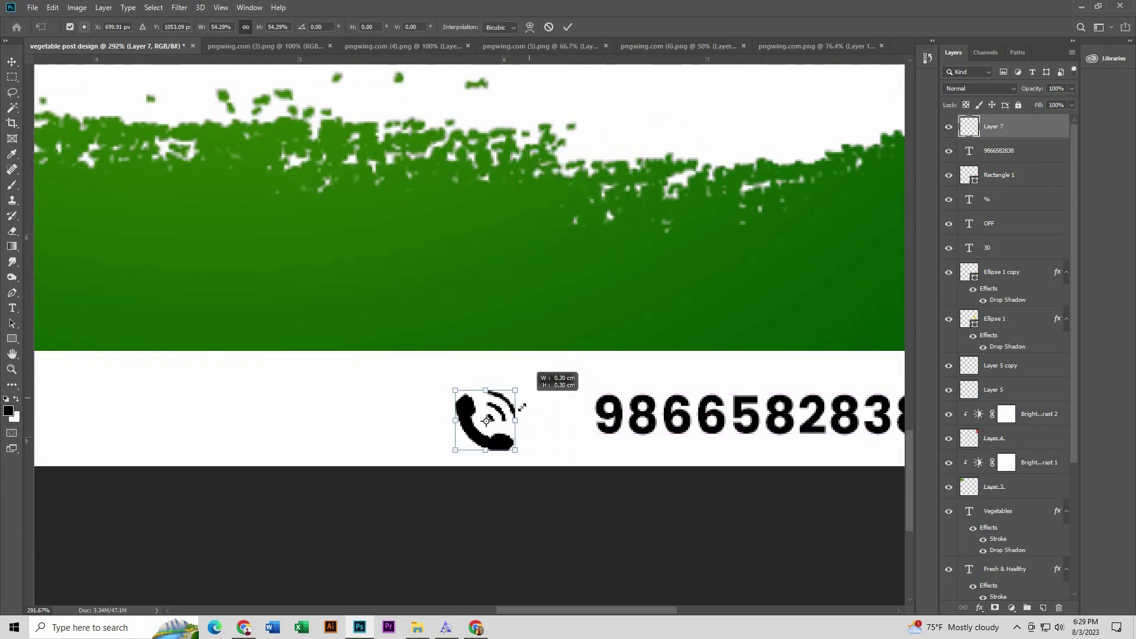
left_click(550, 507)
scroll(539, 436, "up", 2)
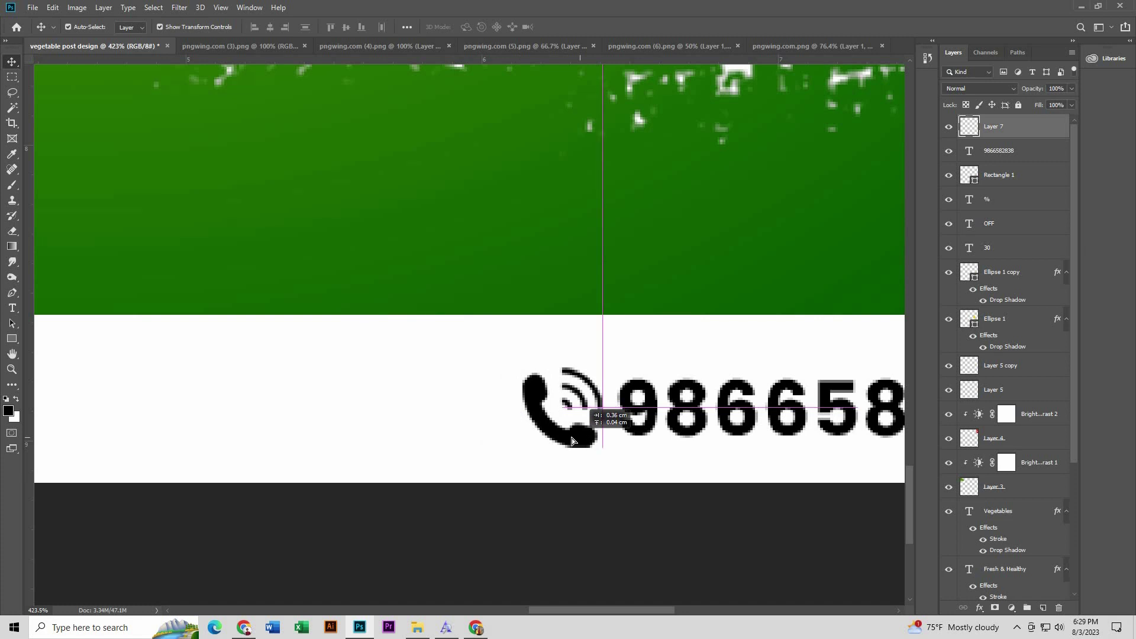
left_click_drag(474, 456, 583, 447)
scroll(462, 441, "down", 8)
scroll(387, 478, "up", 2)
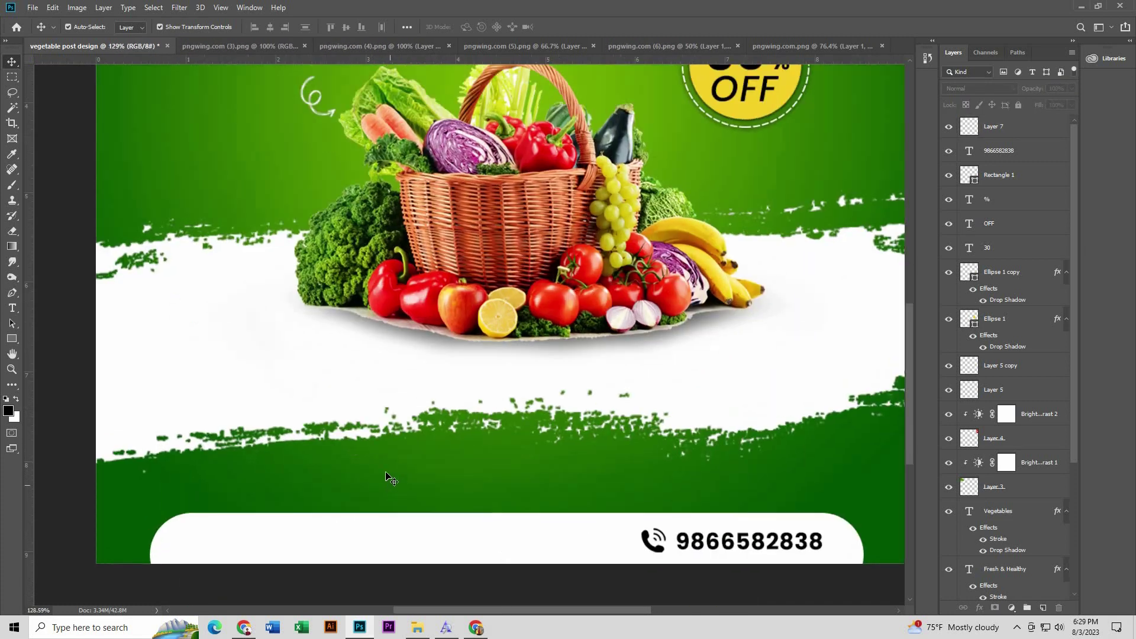
left_click_drag(537, 280, 717, 106)
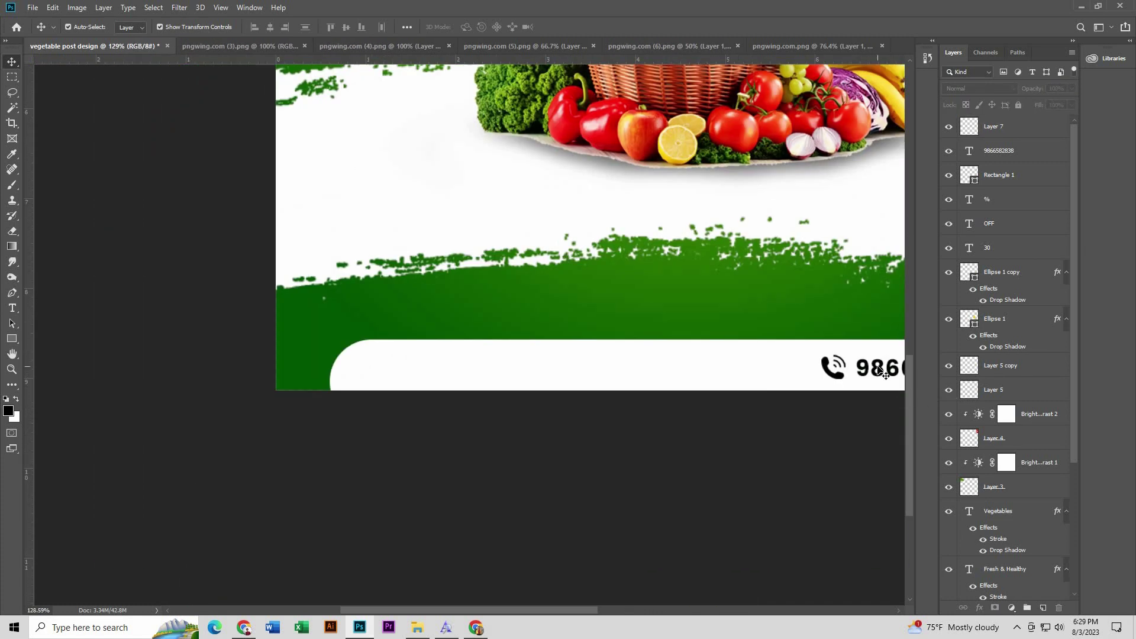
- Alt-drag a copy of the number to the bar's left end and retype it as 'ORDER NOW'
mouse_move(884, 371)
left_mouse_down()
mouse_move(404, 373)
mouse_move(414, 377)
left_mouse_up()
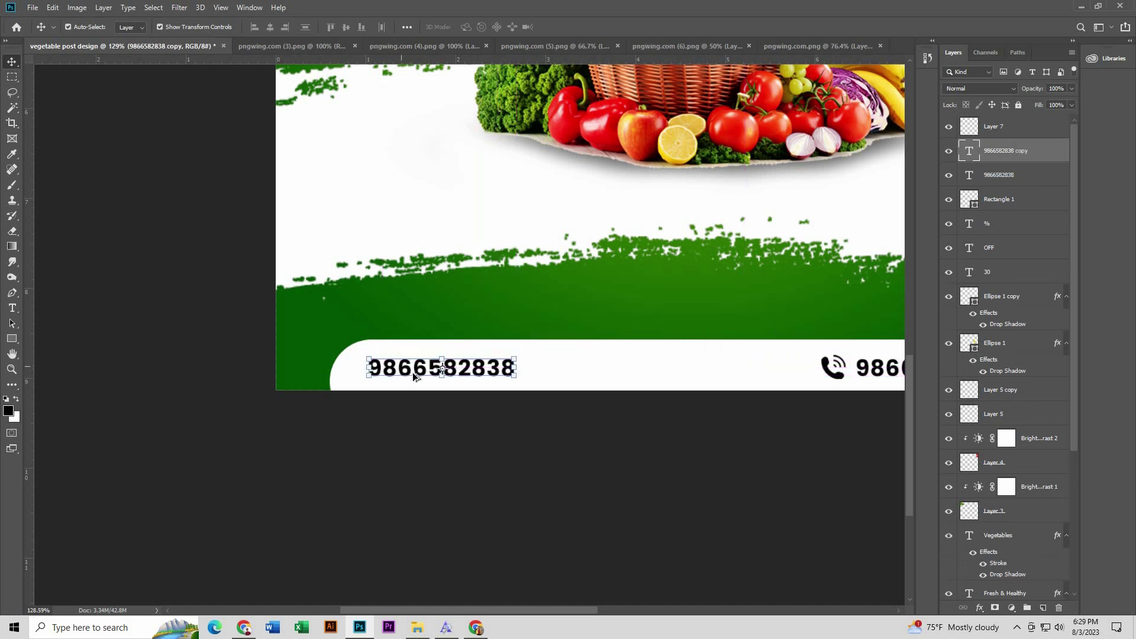
scroll(414, 377, "up", 2)
double_click(408, 370)
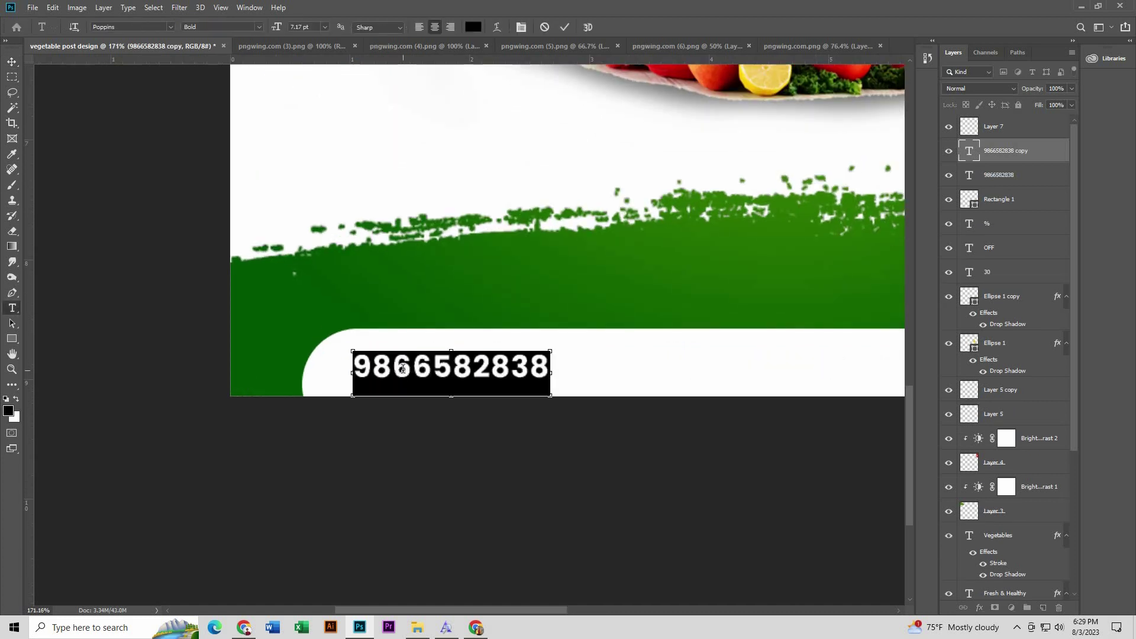
type("Or")
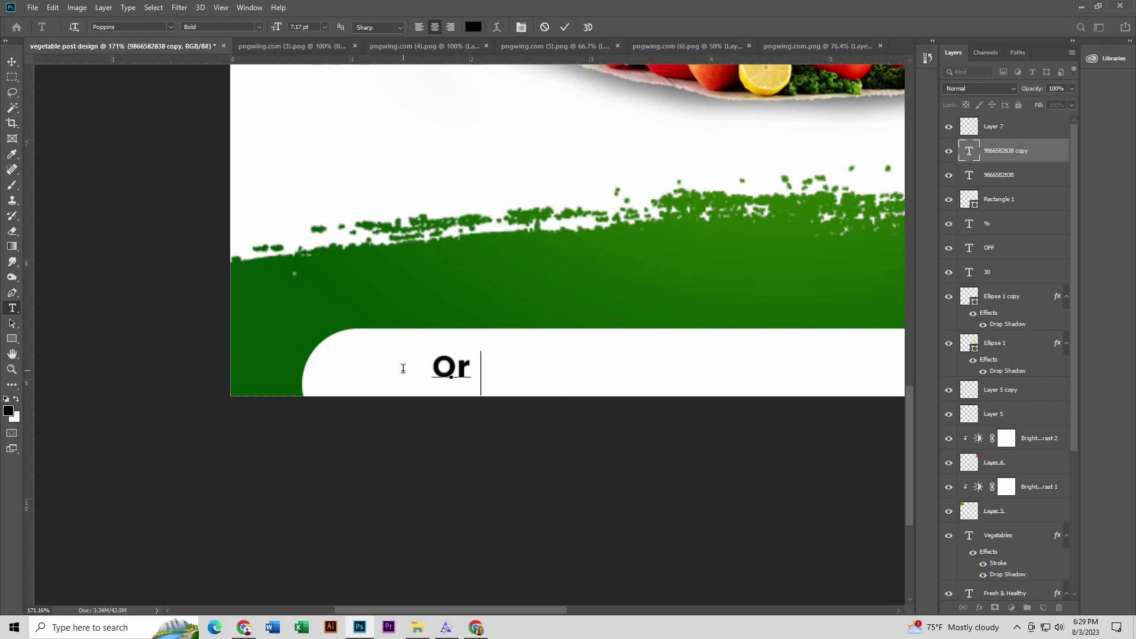
type("der")
key("BackSpace")
key("BackSpace")
key("BackSpace")
key("BackSpace")
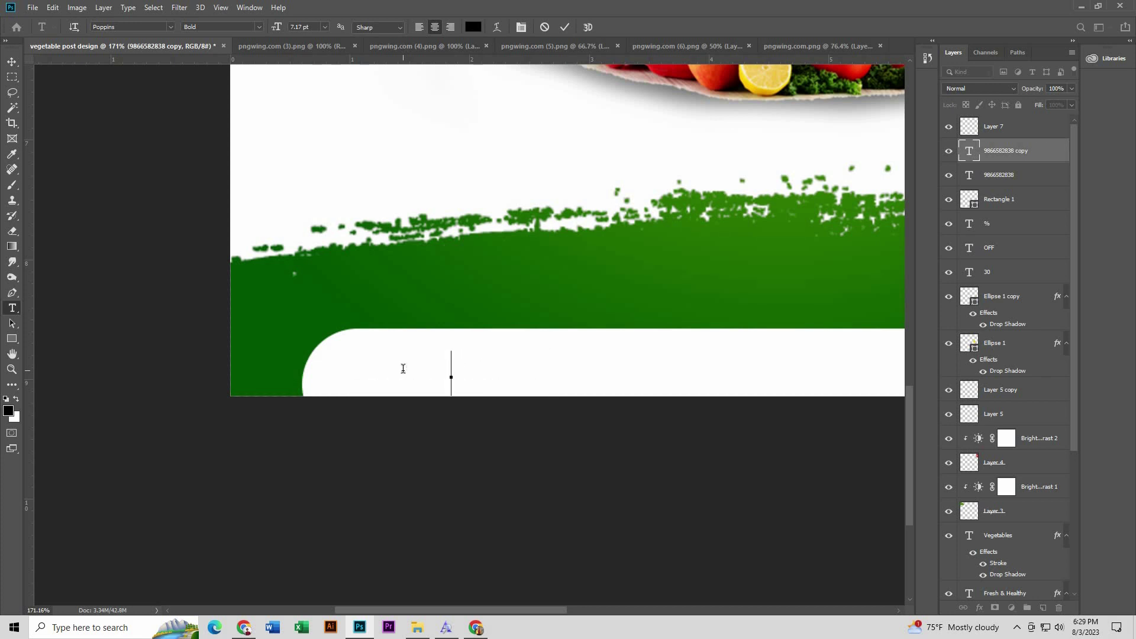
type("ORDER")
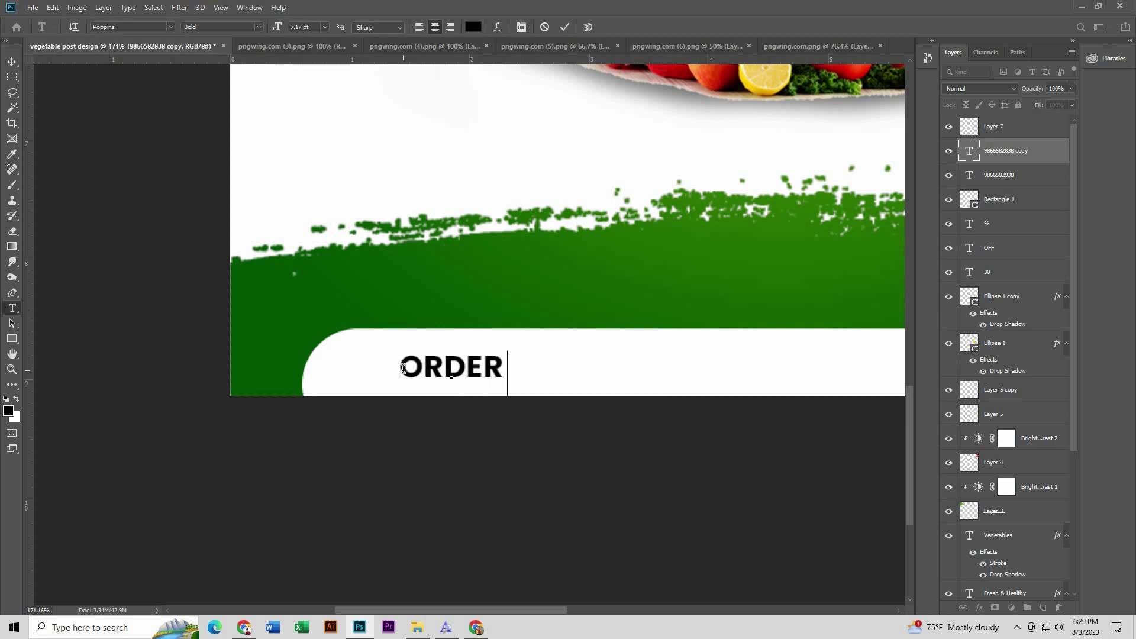
type(" NOW")
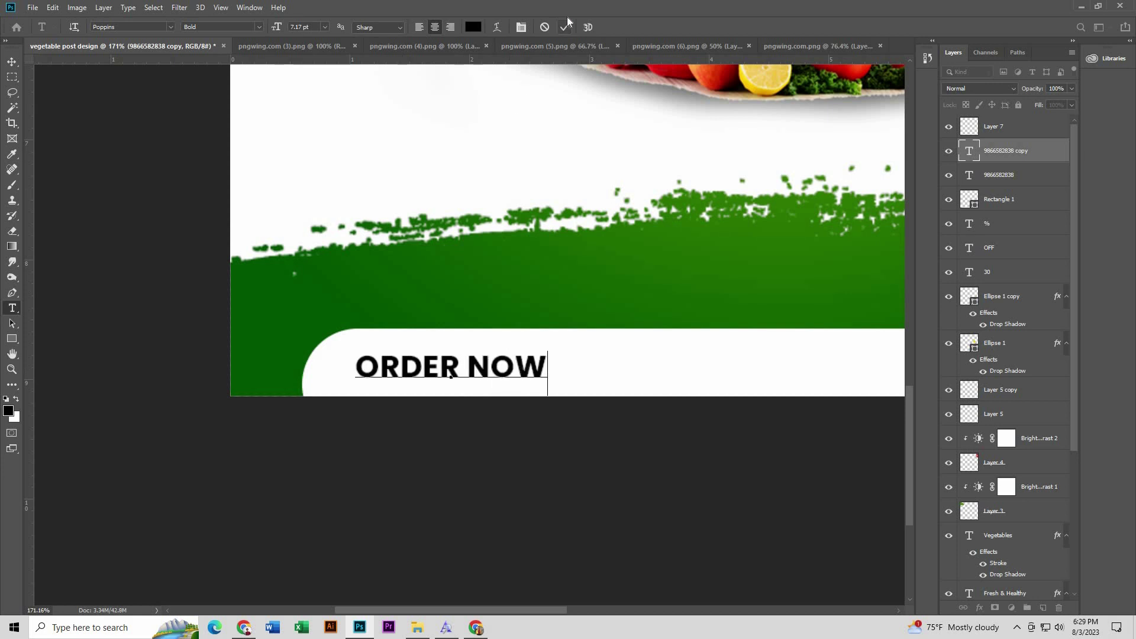
left_click(564, 26)
key("v")
scroll(310, 346, "down", 3)
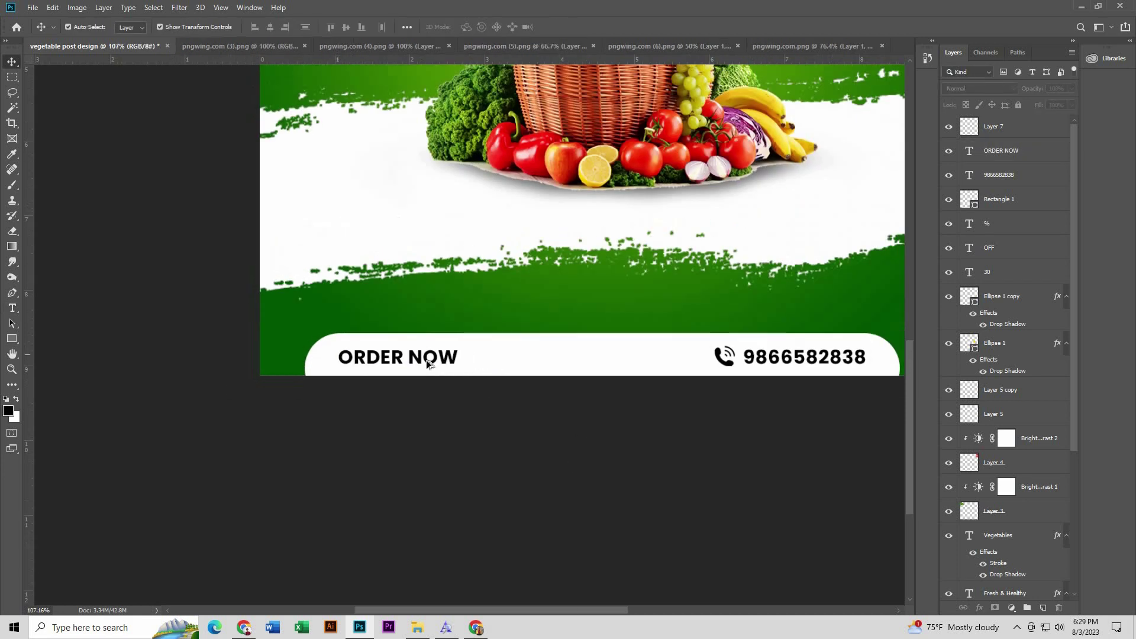
scroll(430, 363, "up", 2)
scroll(479, 355, "up", 2)
left_click(469, 361)
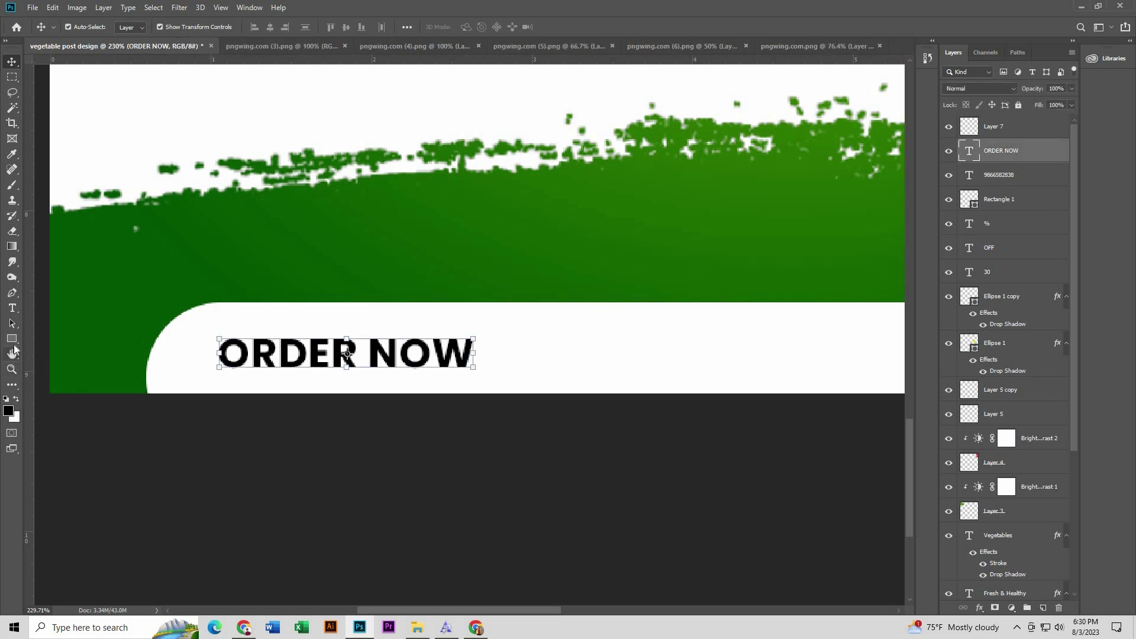
- Draw a thick black arrow custom shape on the poster
left_click(14, 346)
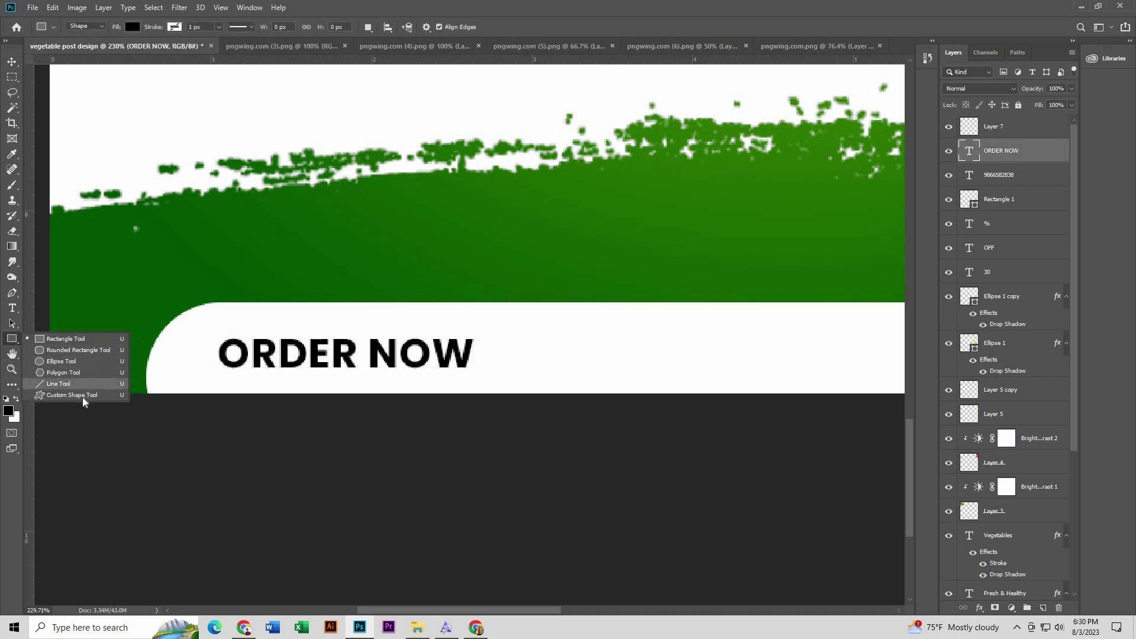
left_click(82, 395)
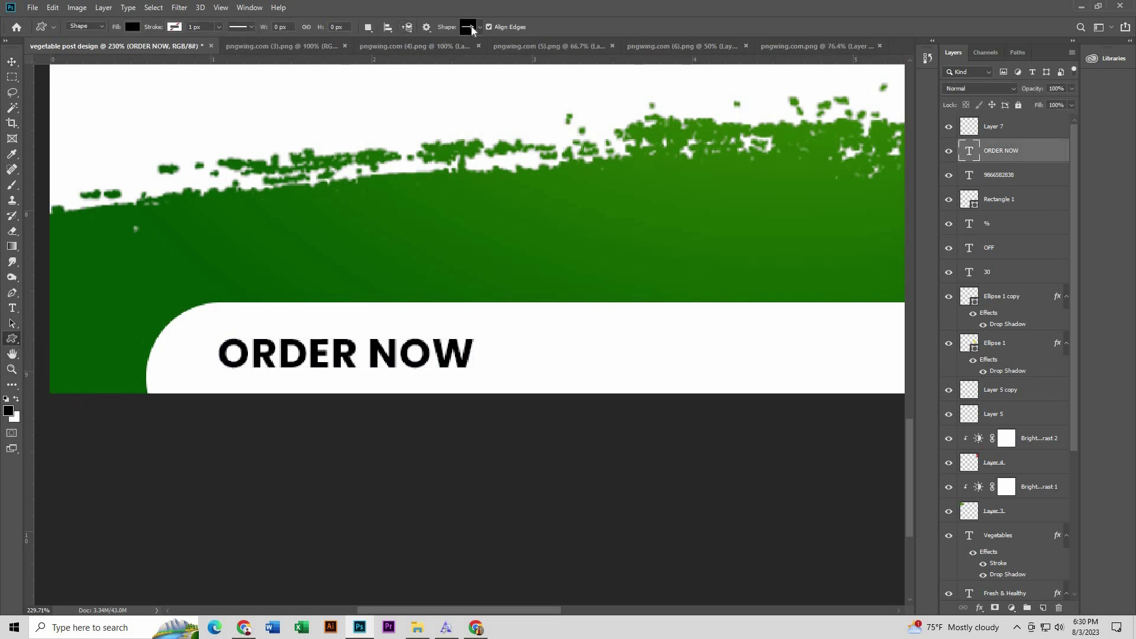
left_click(472, 27)
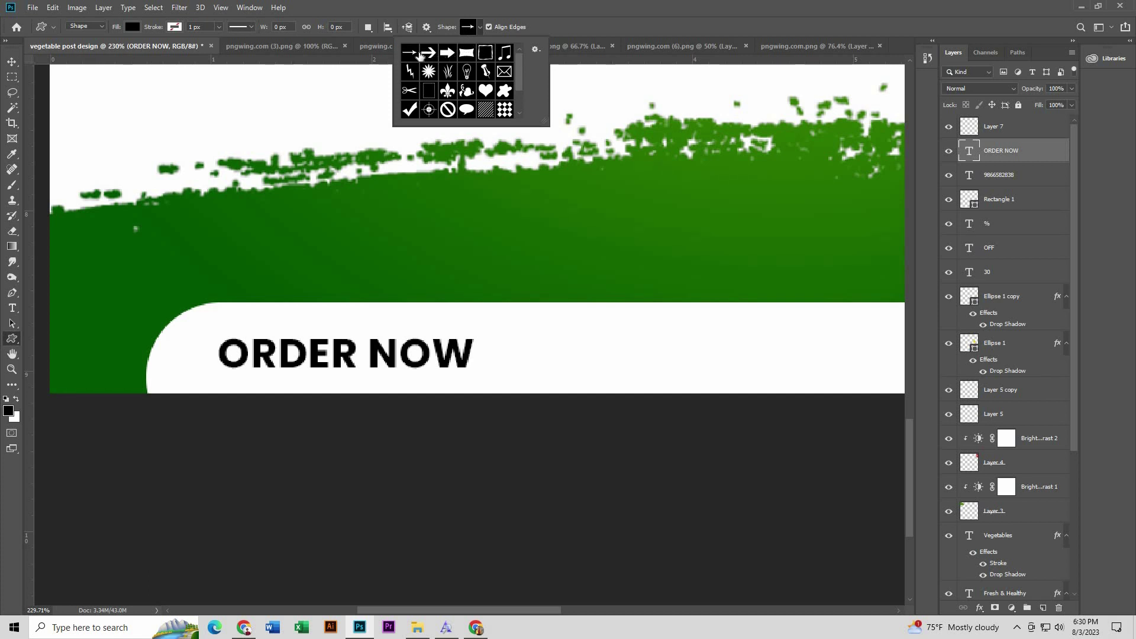
left_click(445, 55)
left_click_drag(511, 337, 580, 349)
- Move the arrow right after ORDER NOW in the white bottom bar
left_click(12, 61)
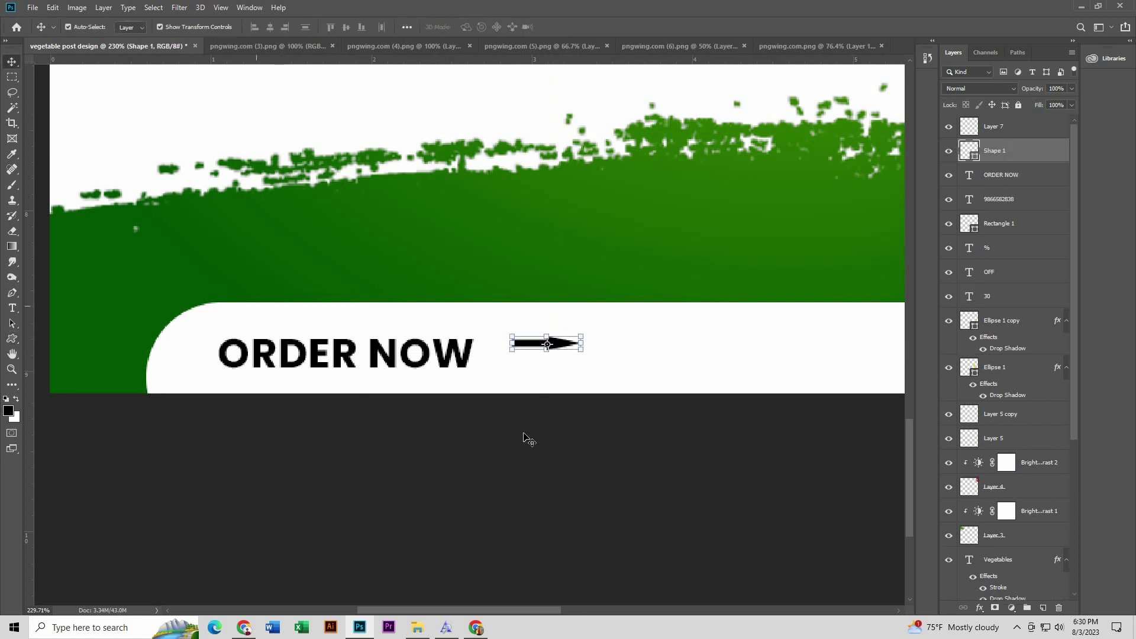
scroll(578, 358, "up", 3)
left_click_drag(556, 317, 516, 334)
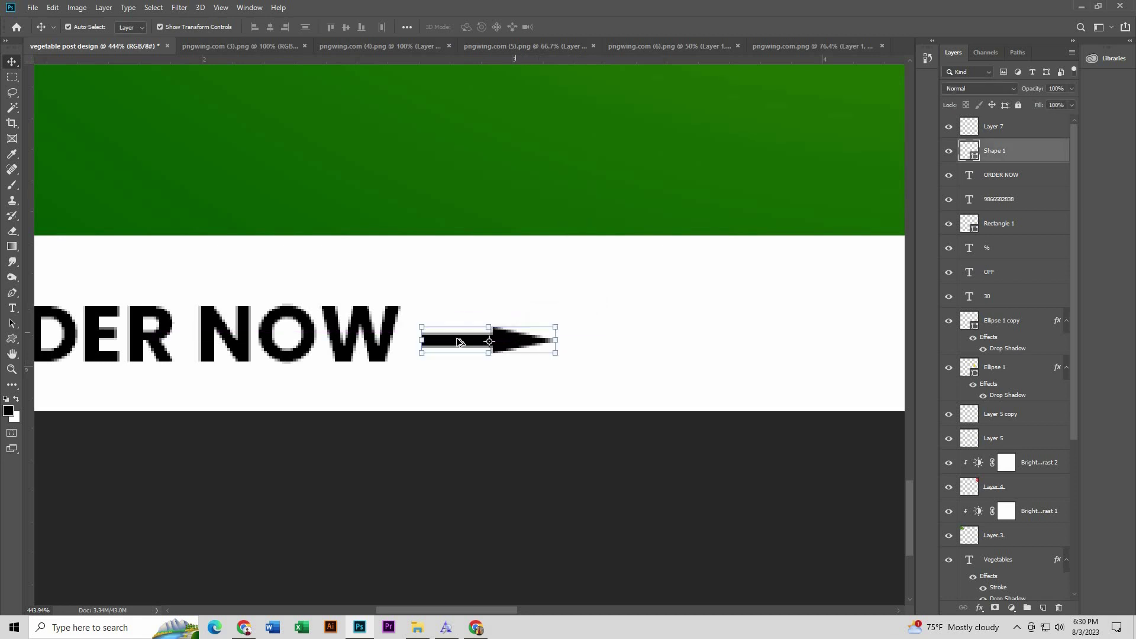
scroll(458, 342, "down", 1)
left_click(388, 413)
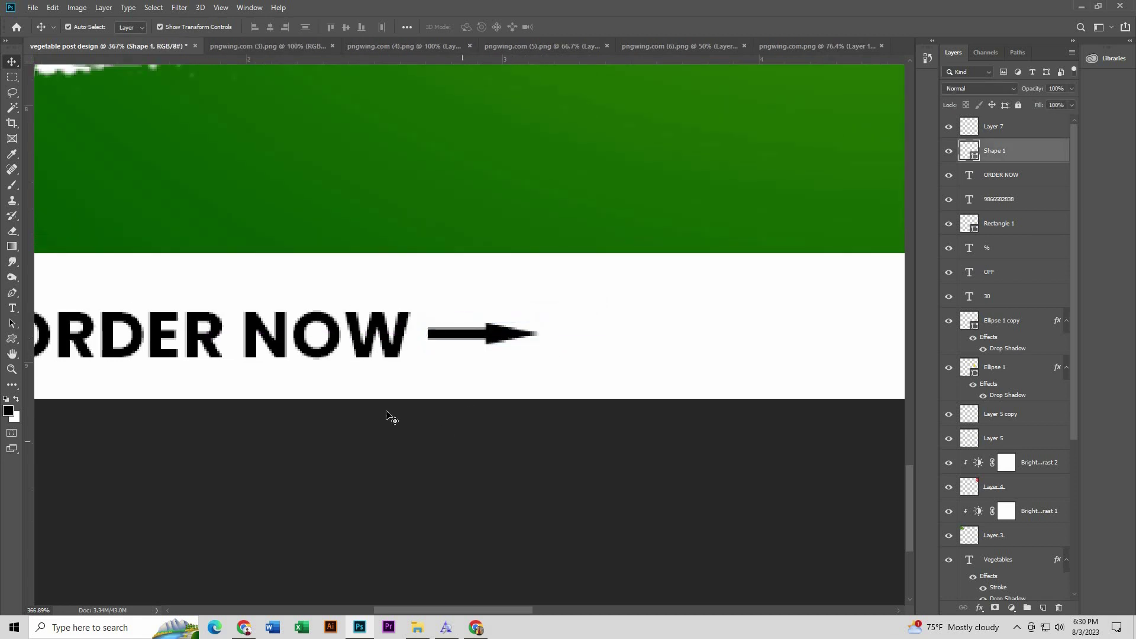
scroll(296, 449, "down", 3)
scroll(335, 489, "down", 1)
scroll(342, 406, "up", 3)
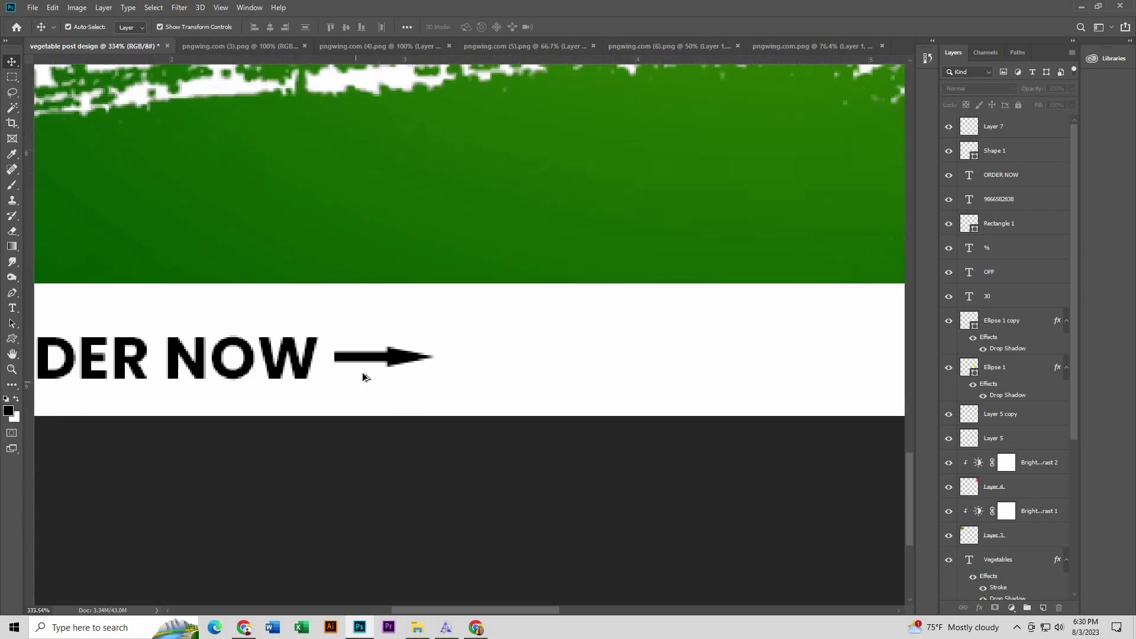
scroll(363, 372, "up", 2)
- Narrow the arrow to a shorter length and confirm the resize
left_click(469, 352)
left_click_drag(470, 348, 417, 355)
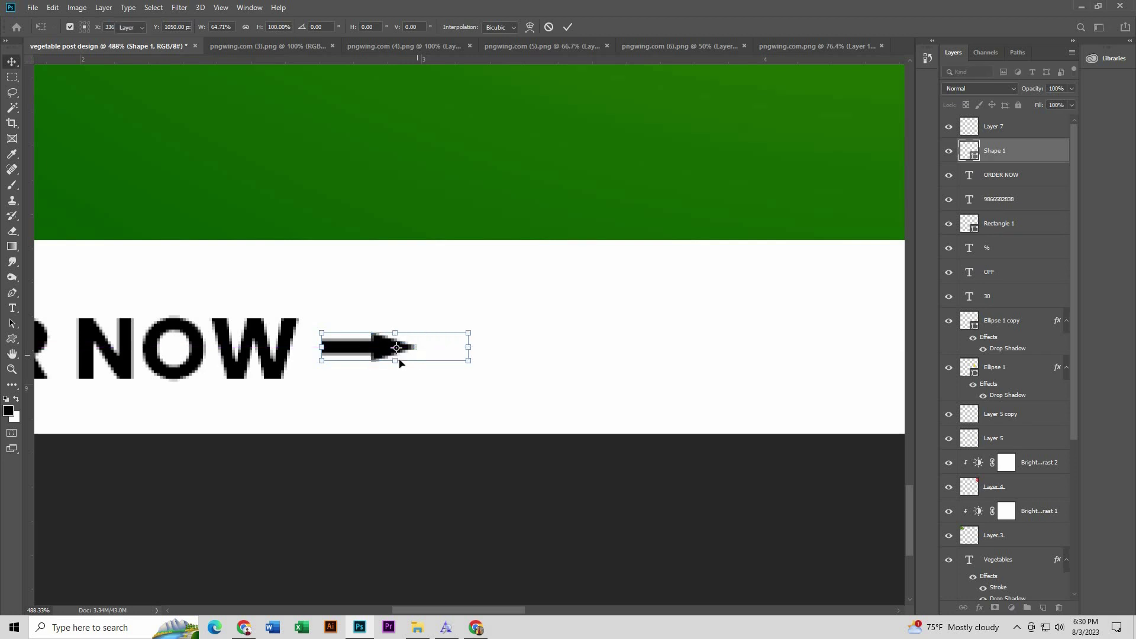
key("Return")
scroll(302, 369, "up", 2)
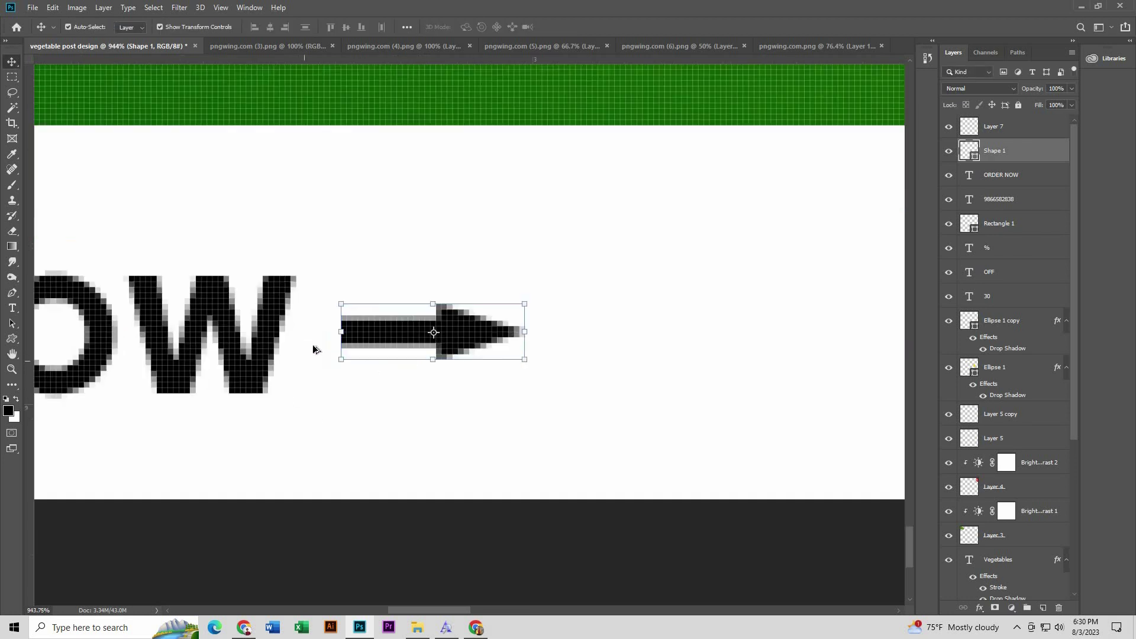
scroll(312, 347, "up", 2)
scroll(356, 415, "down", 2)
scroll(331, 504, "down", 3)
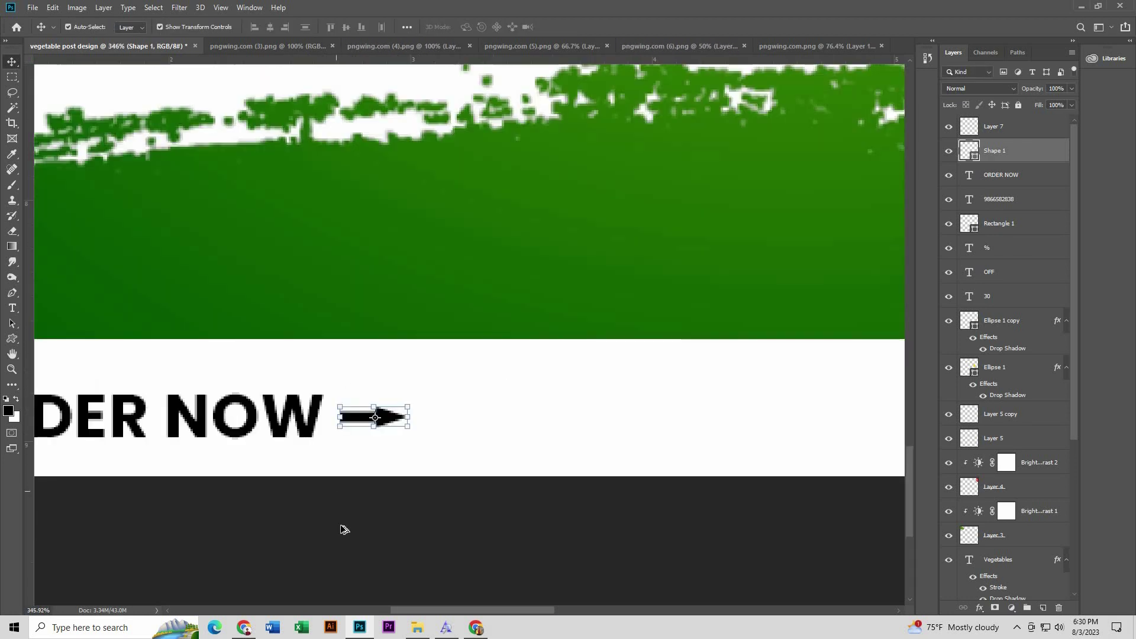
scroll(343, 528, "down", 3)
scroll(332, 486, "down", 3)
scroll(329, 472, "down", 1)
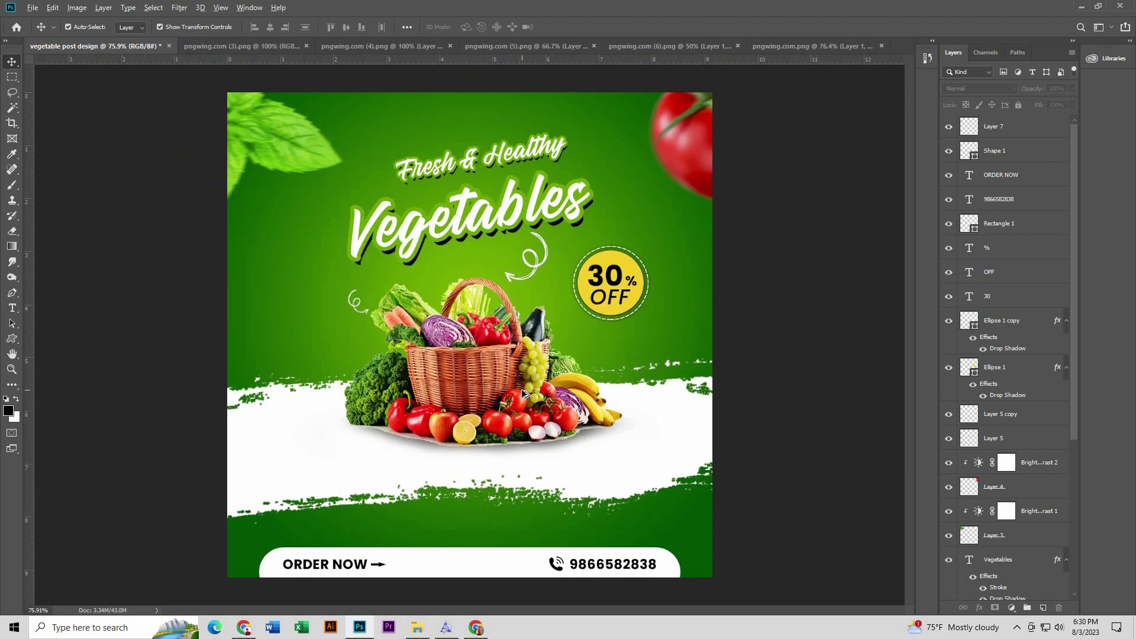
- Zoom to review the poster, then switch to the pngwing.com (5).png swirl arrow document
scroll(499, 448, "down", 3)
scroll(531, 432, "up", 3)
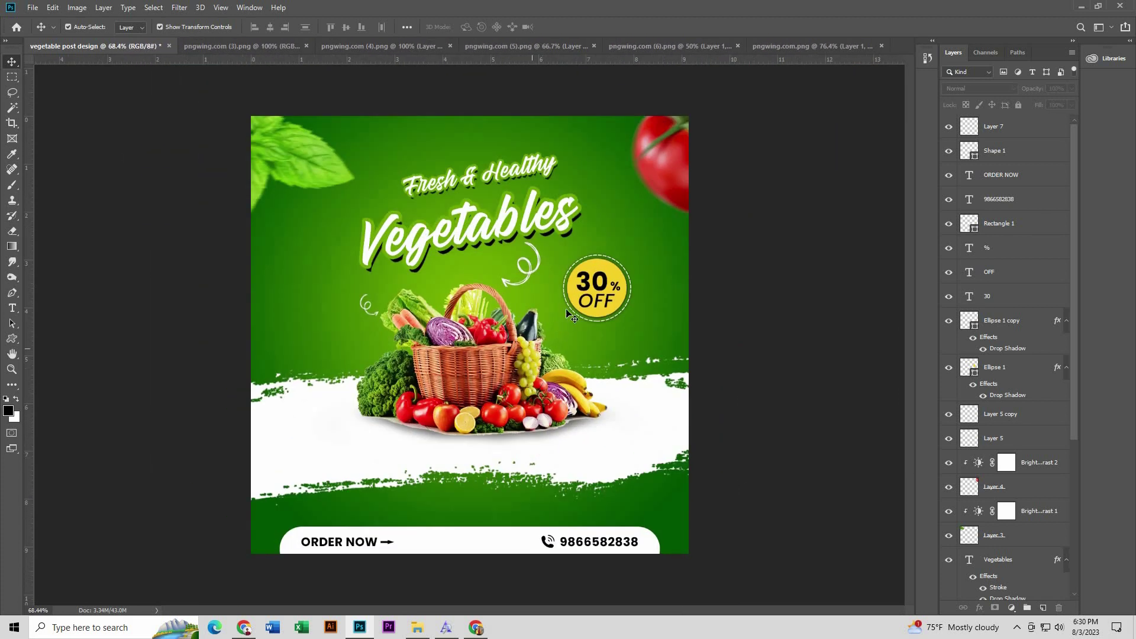
scroll(521, 382, "up", 1)
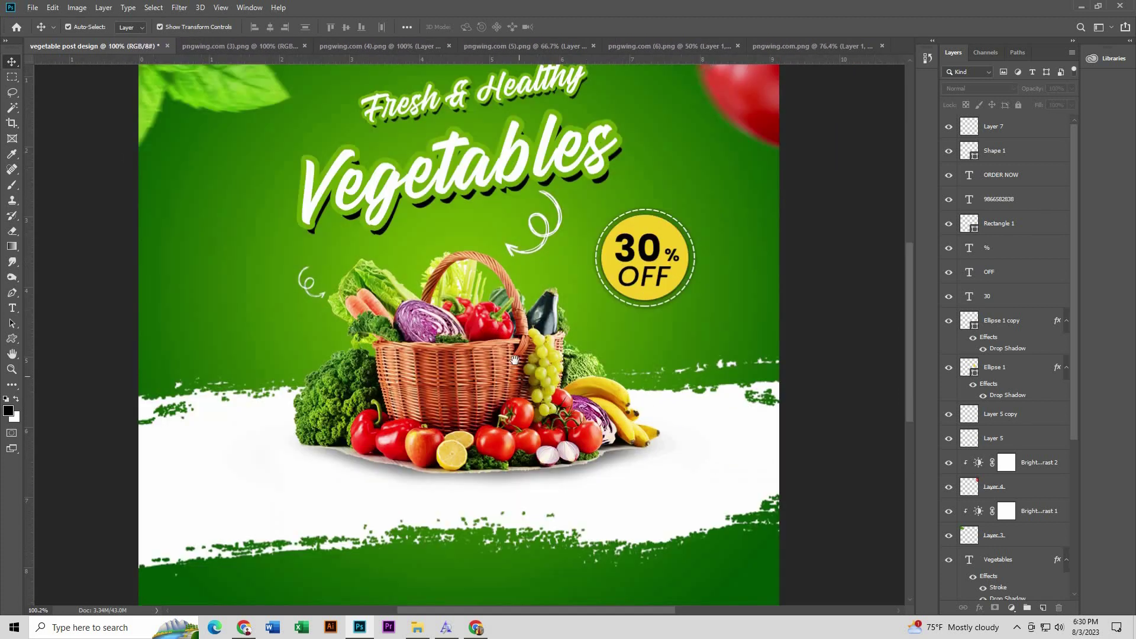
scroll(515, 355, "down", 1)
scroll(490, 300, "down", 1)
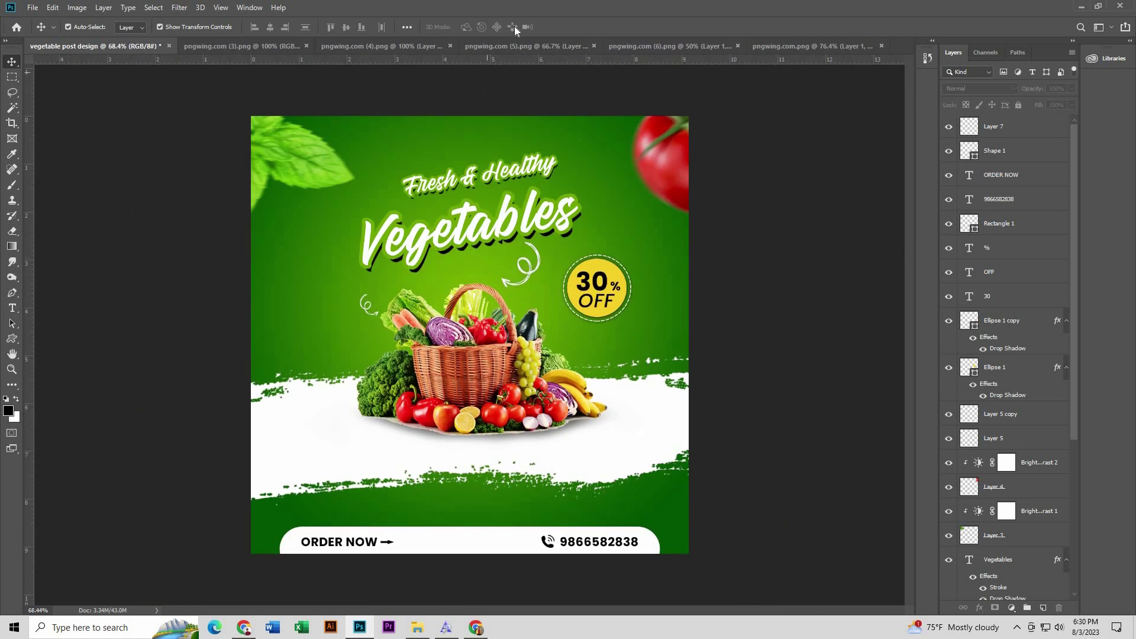
left_click(528, 47)
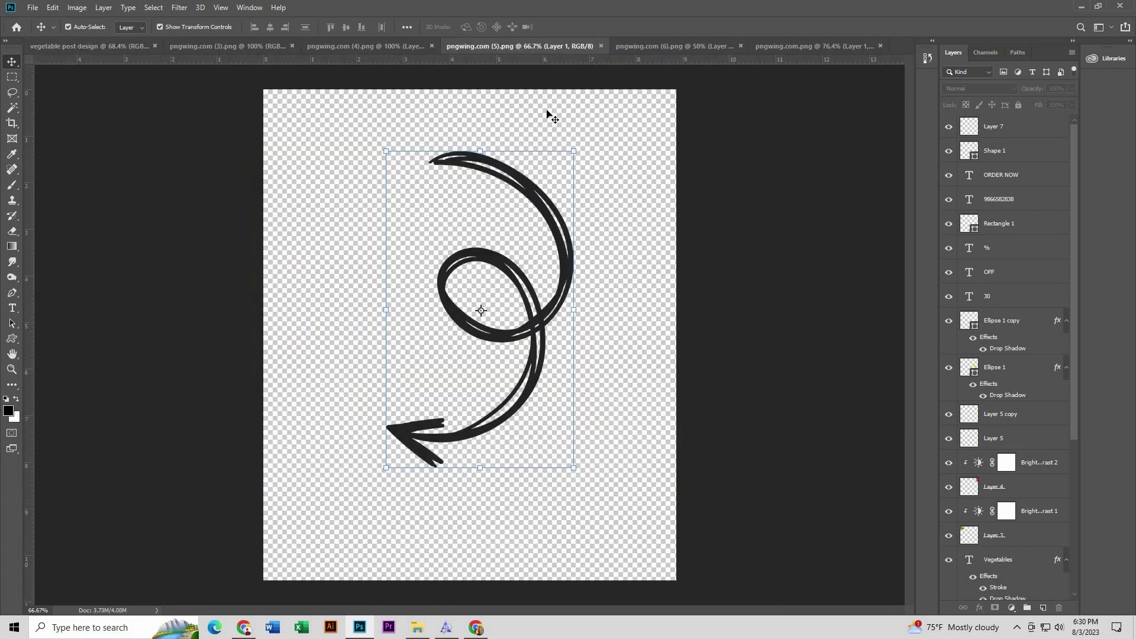
- Close the swirl image and bring the pngwing.com (6).png smoke into the post, scaled to about a third
left_click(601, 46)
left_click(619, 47)
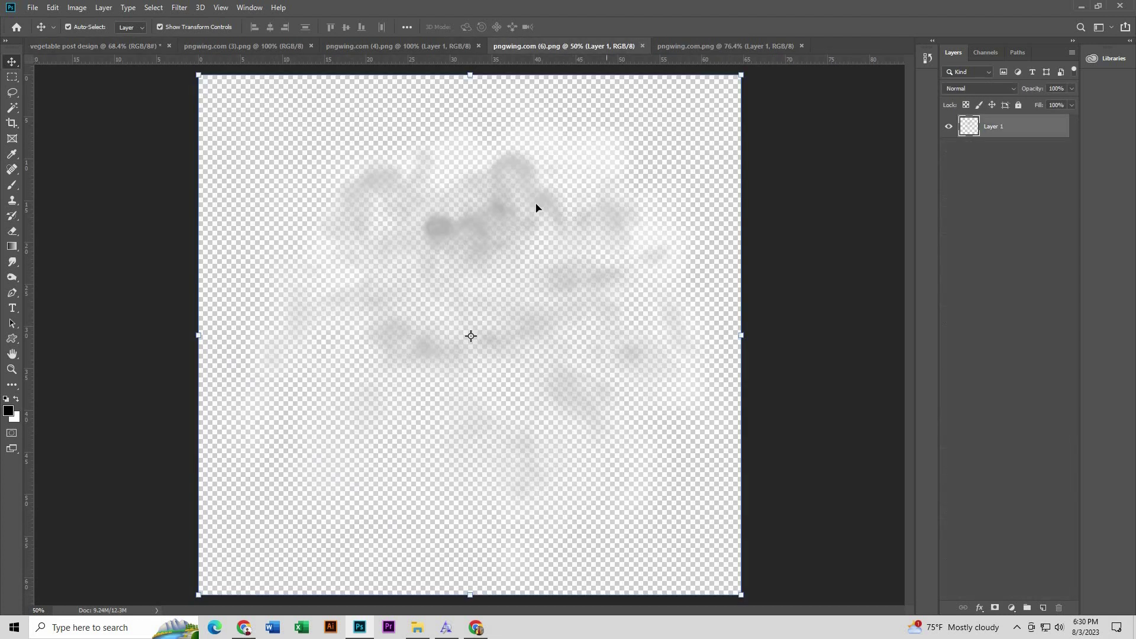
mouse_move(538, 208)
left_mouse_down()
mouse_move(107, 51)
mouse_move(509, 246)
left_mouse_up()
scroll(275, 166, "down", 5)
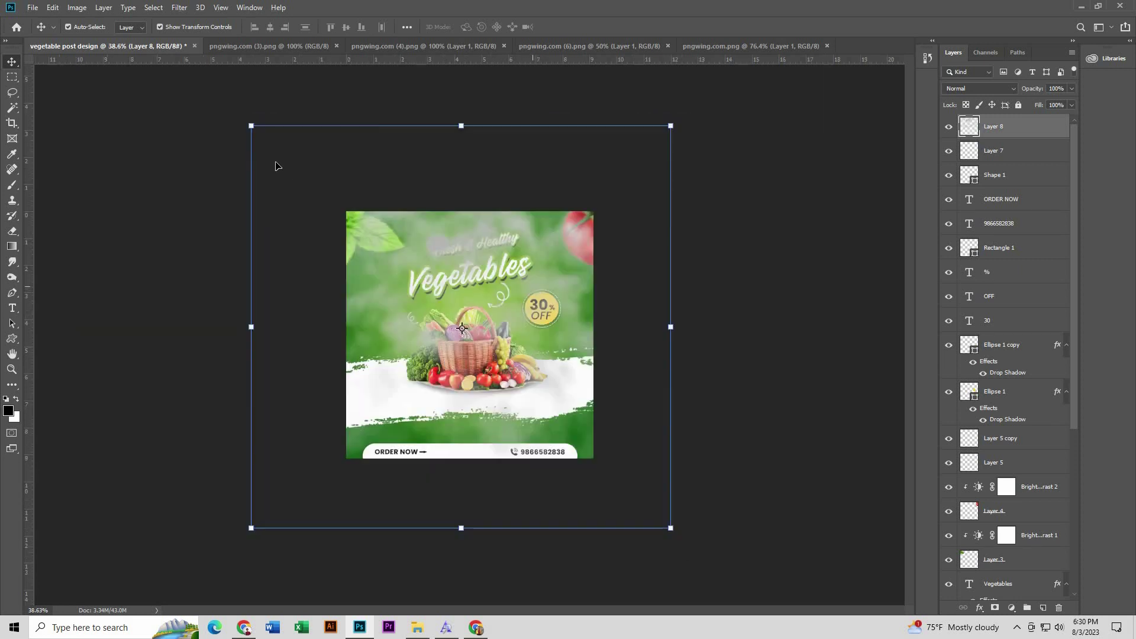
key("ctrl+t")
left_click_drag(251, 126, 393, 262)
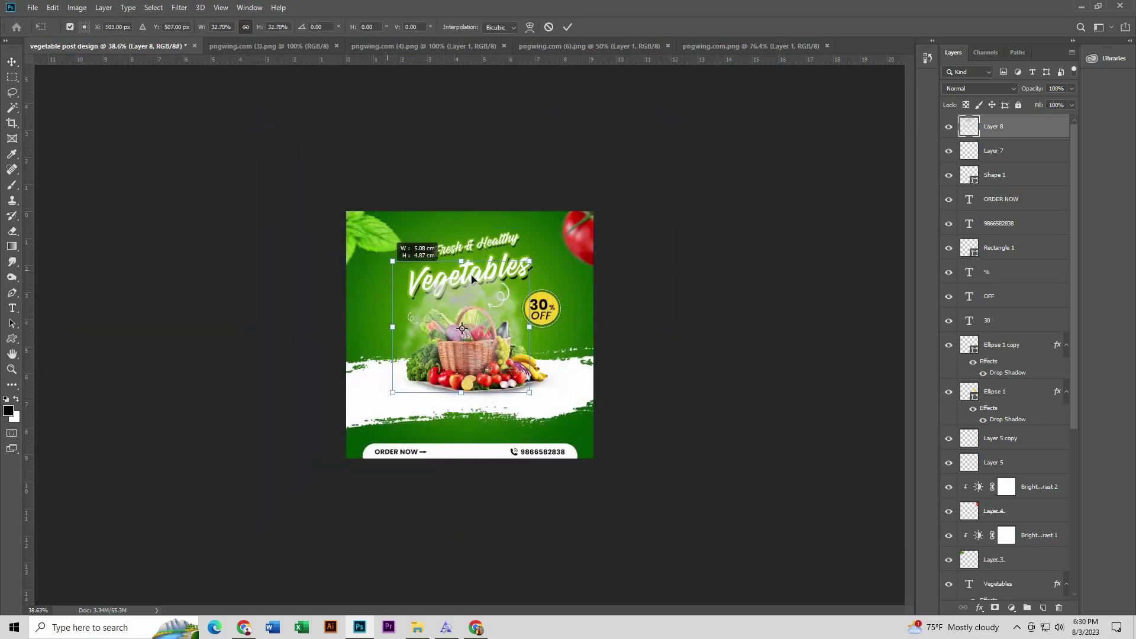
key("Return")
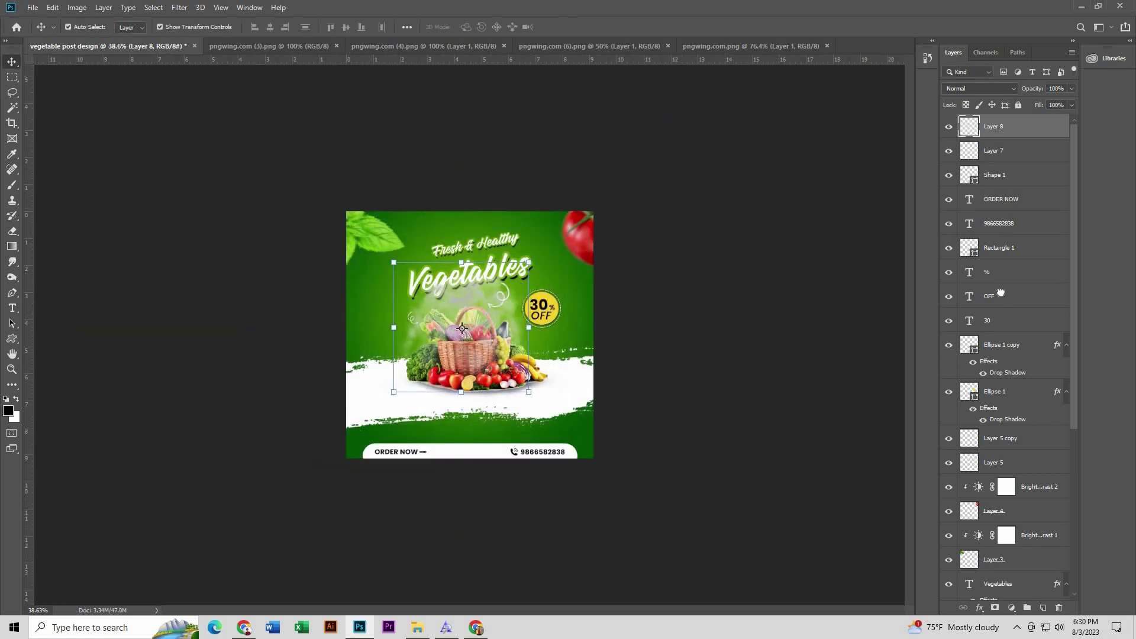
- Move the smoke layer above Layer 0 and set its blend mode to Screen
mouse_move(1000, 293)
left_mouse_down()
mouse_move(1023, 336)
mouse_move(1006, 553)
left_mouse_up()
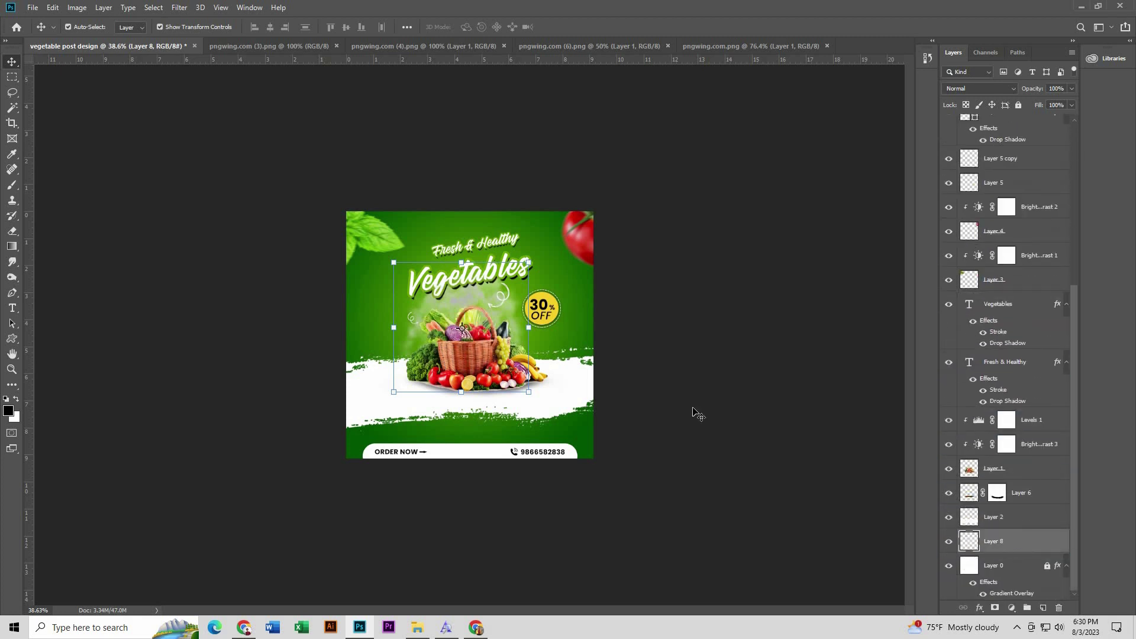
key("ctrl+plus")
key("shift+alt+s")
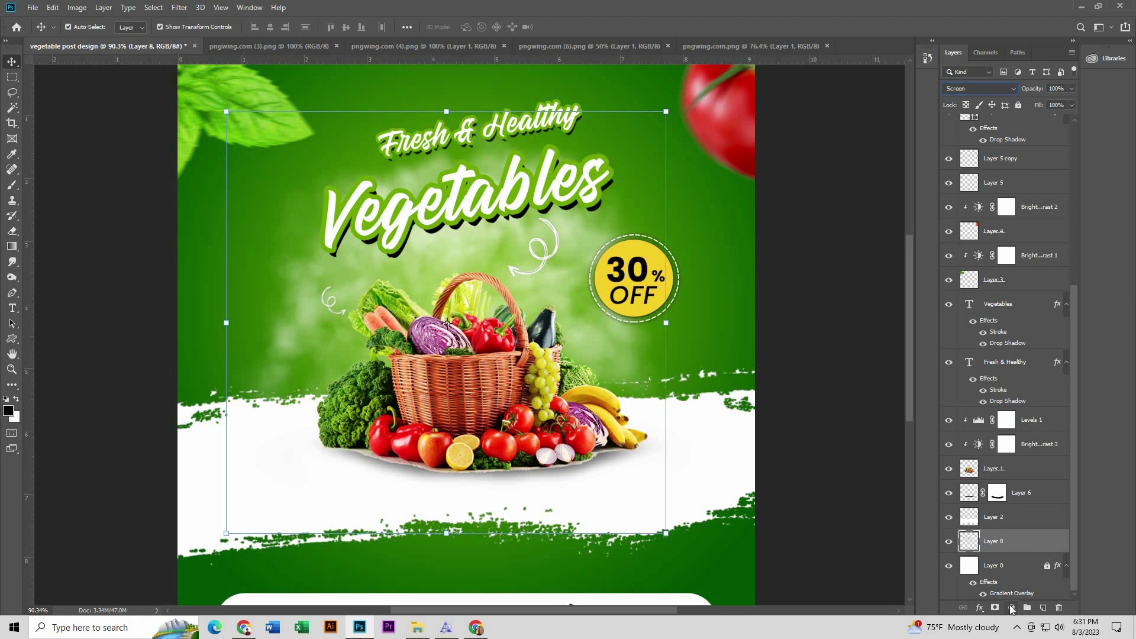
- Add a Brightness/Contrast adjustment clipped to the smoke layer, with brightness 150
left_click(1012, 610)
left_click(1024, 439)
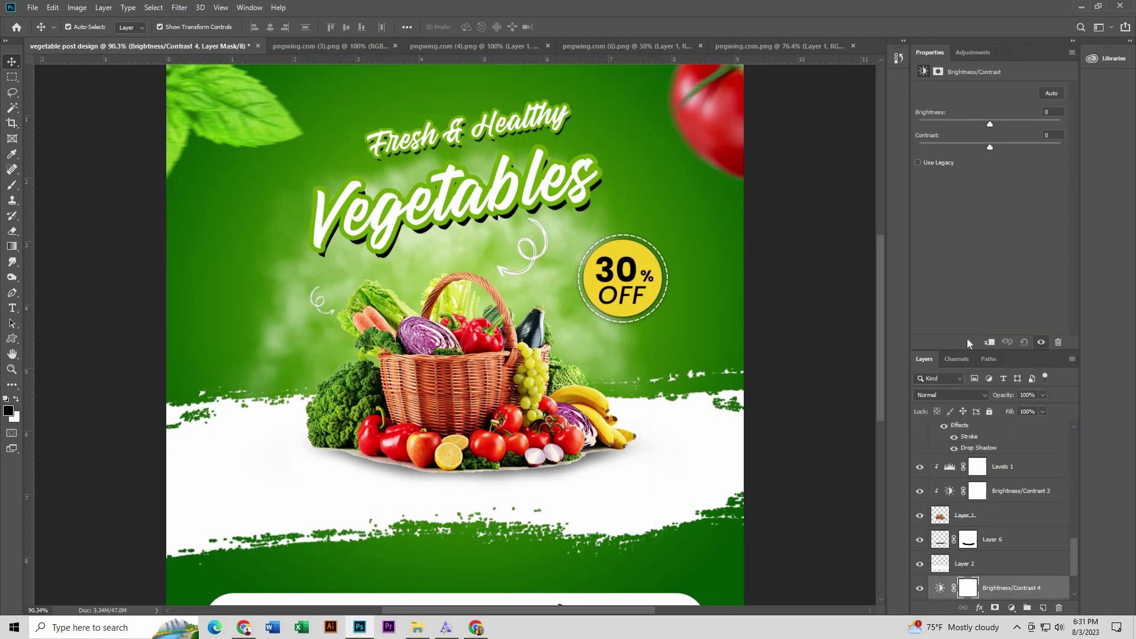
left_click(990, 342)
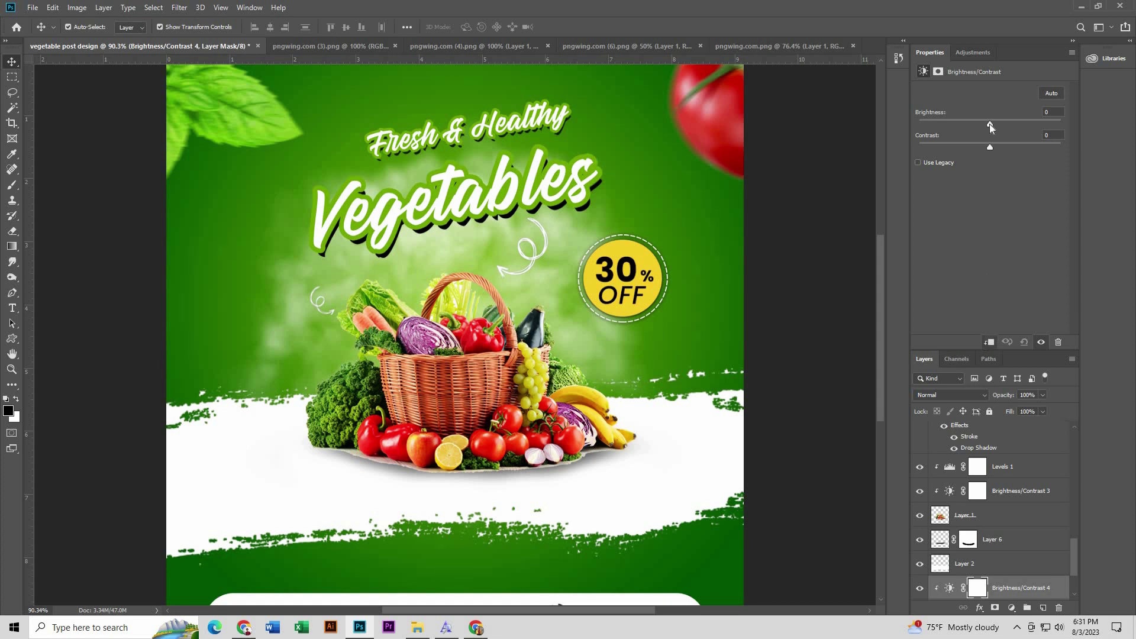
left_click_drag(991, 125, 1103, 117)
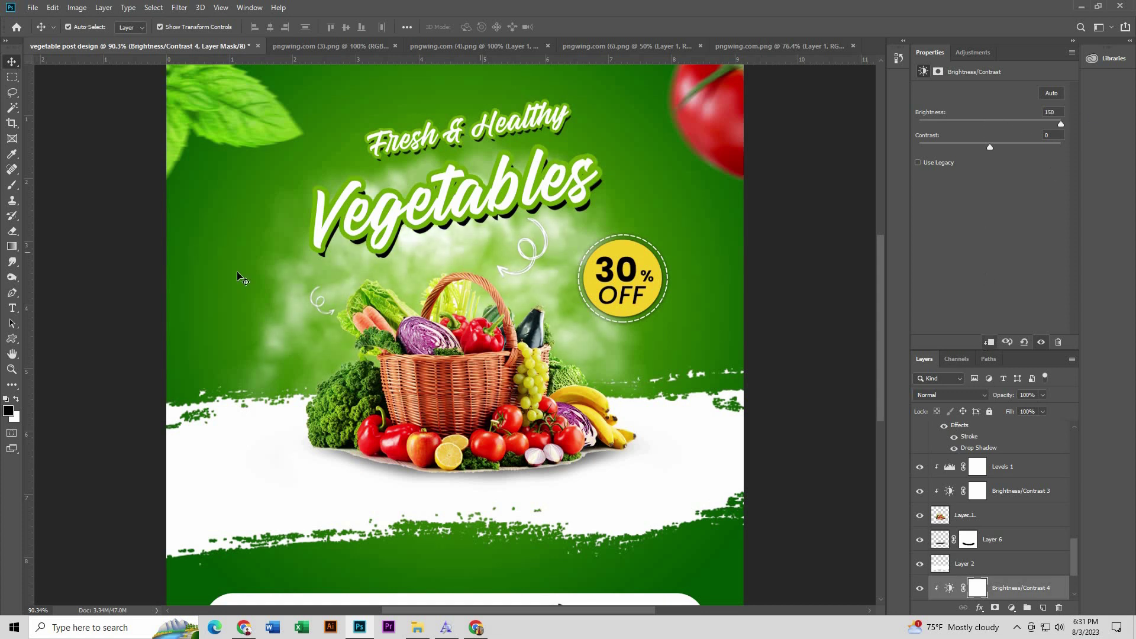
left_click(116, 272)
- Collapse the side panels to icons, fit the post to the window, and zoom to review
key("ctrl+0")
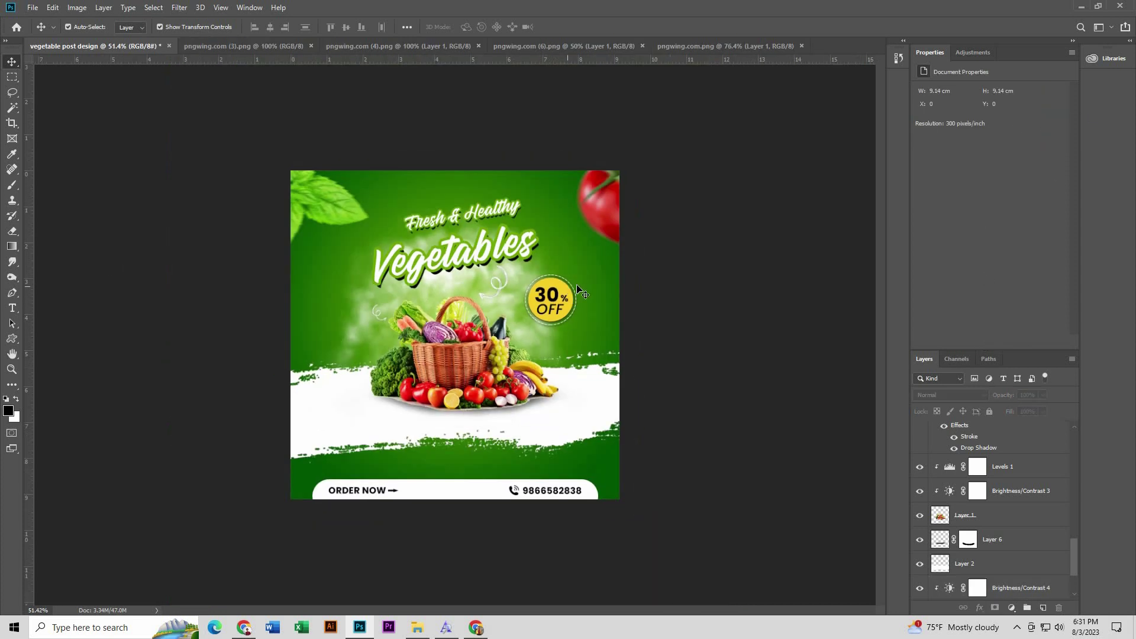
left_click(1073, 41)
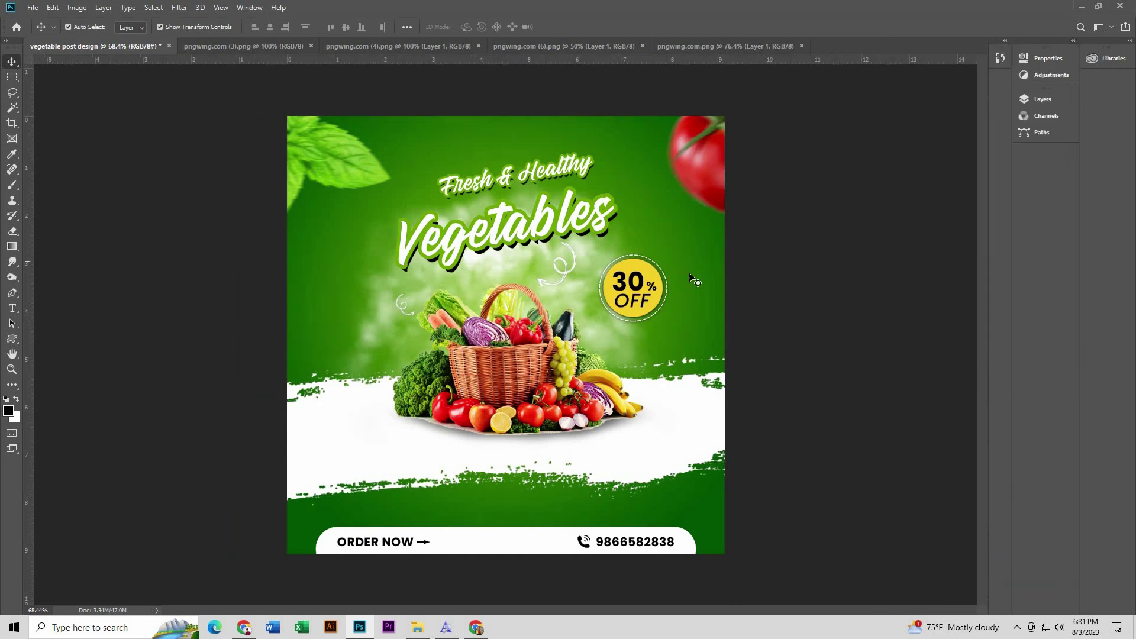
key("ctrl+0")
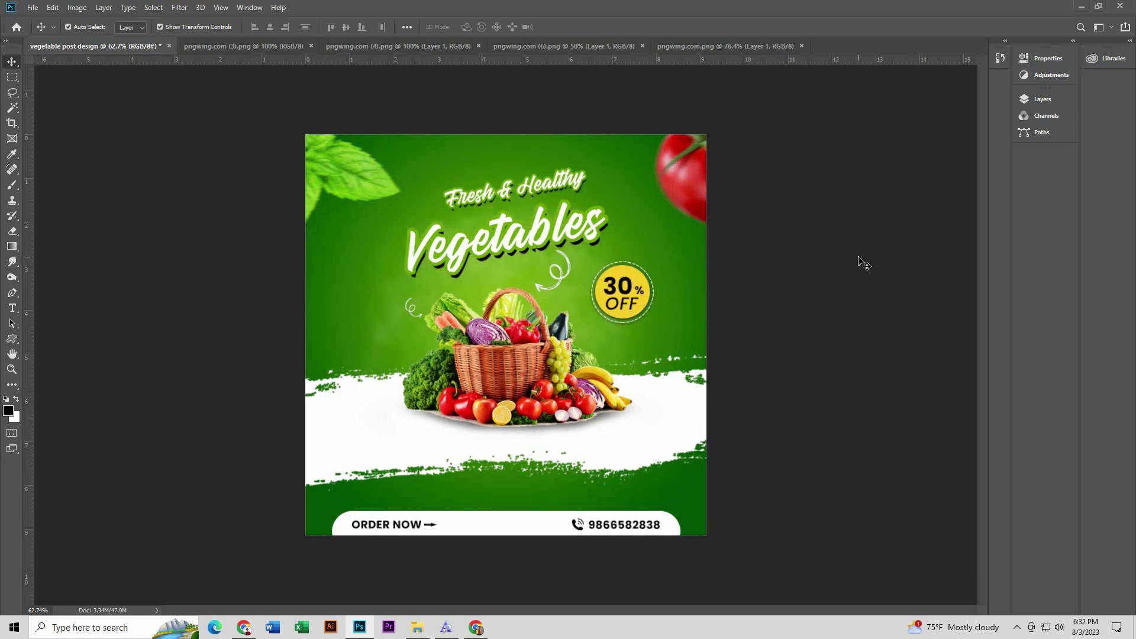
scroll(558, 311, "up", 1)
scroll(558, 310, "down", 1)
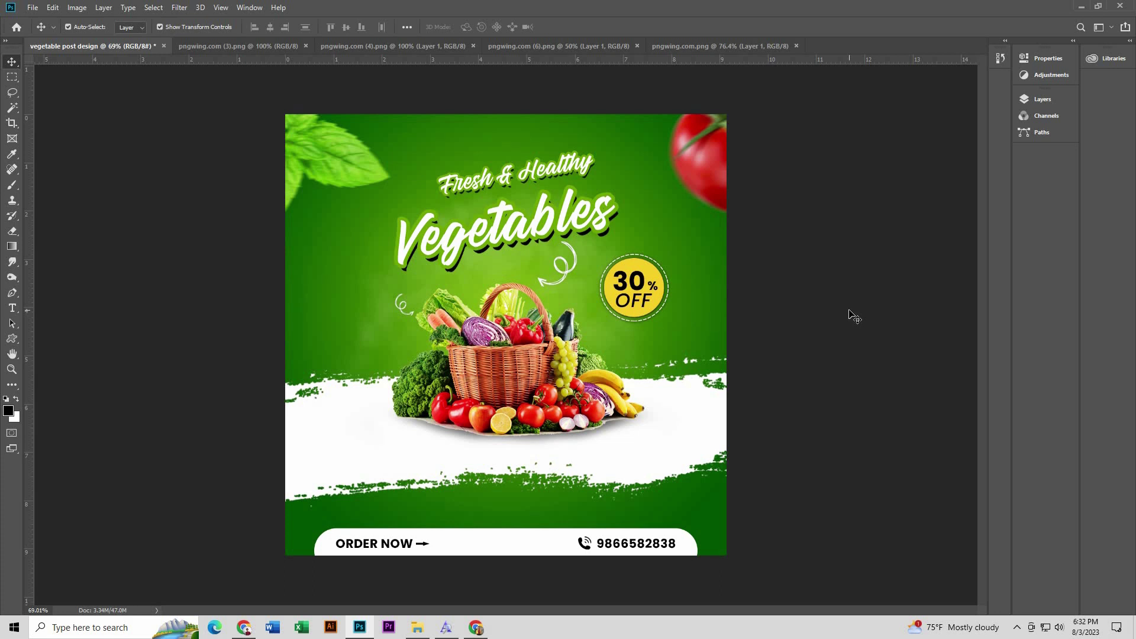
scroll(595, 335, "down", 1)
scroll(577, 343, "up", 1)
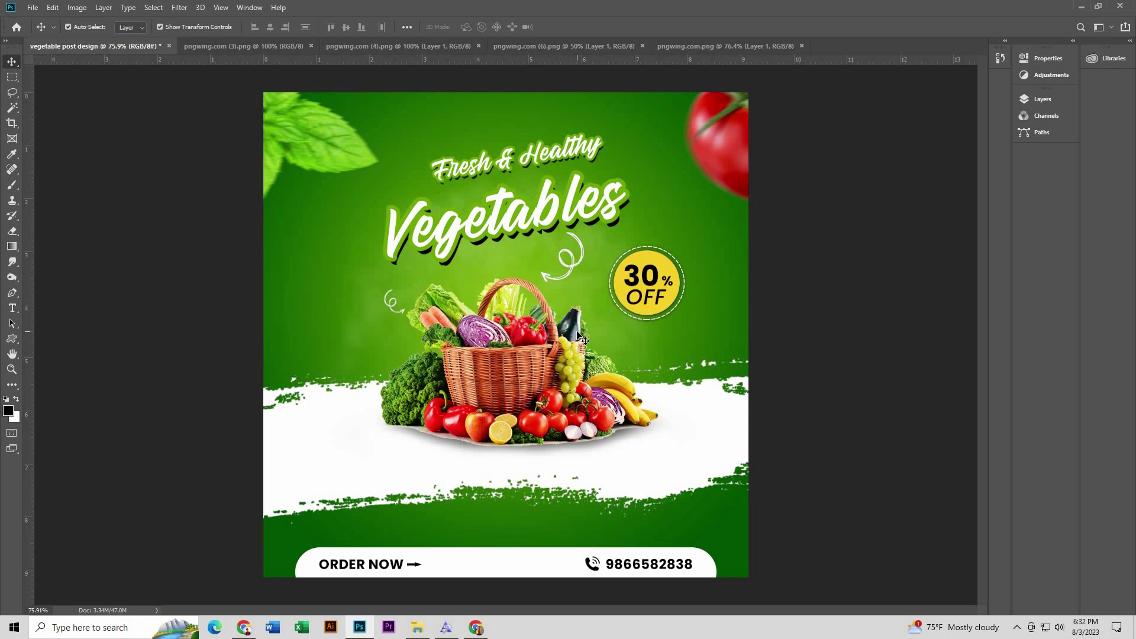
scroll(577, 335, "down", 1)
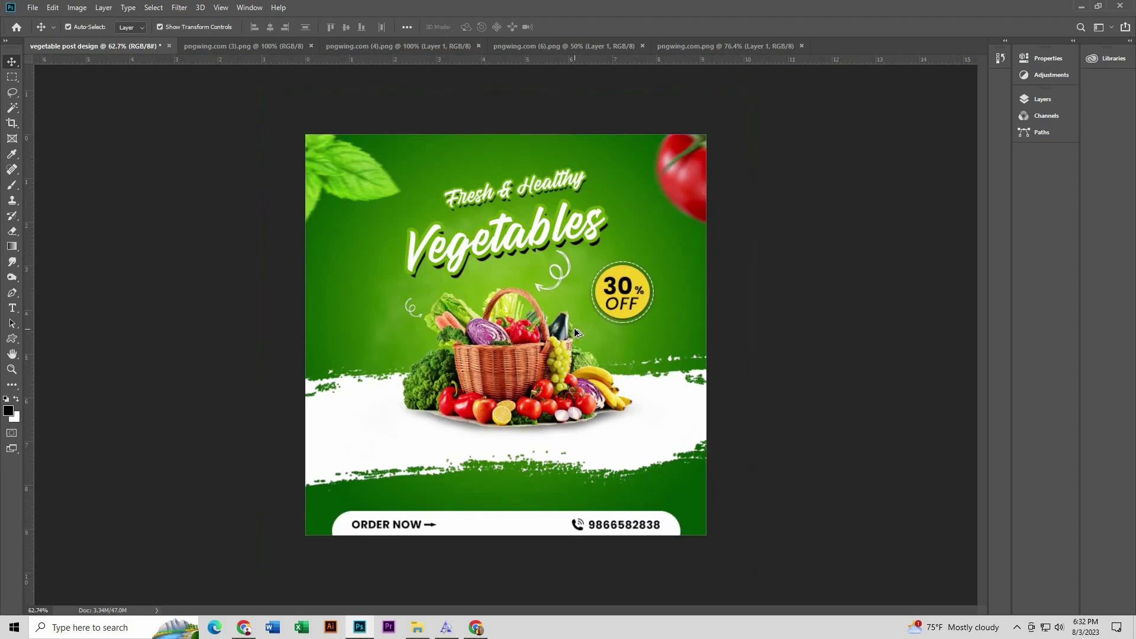